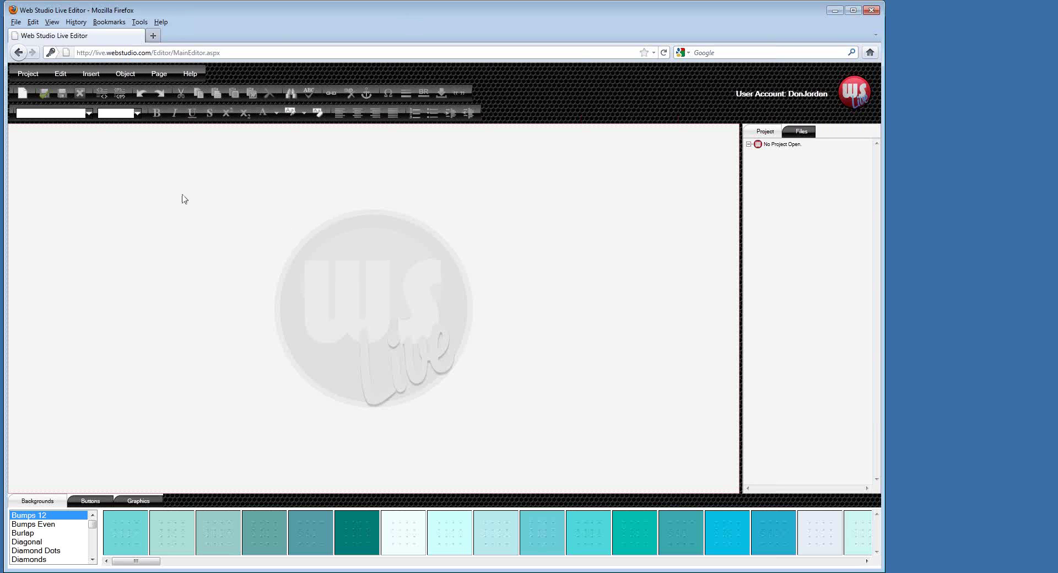
Step: Create a new project and expand its structure in the project tree
click(31, 77)
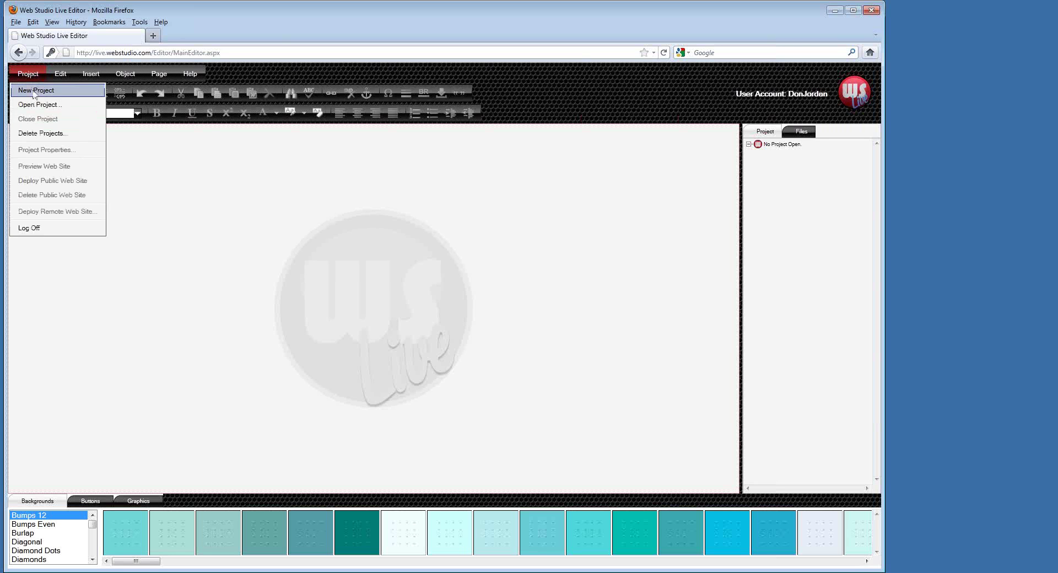
click(32, 90)
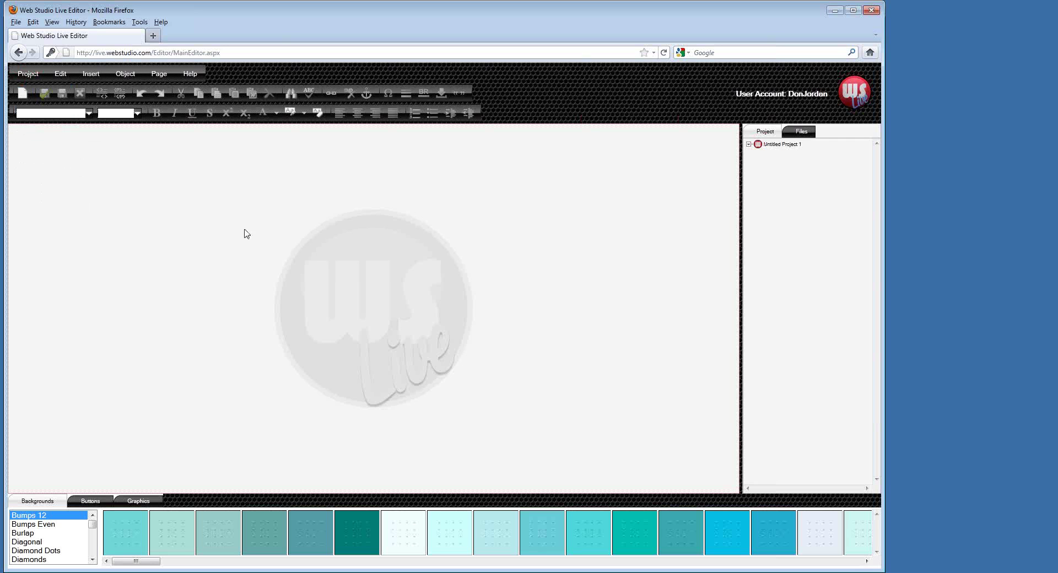
click(748, 145)
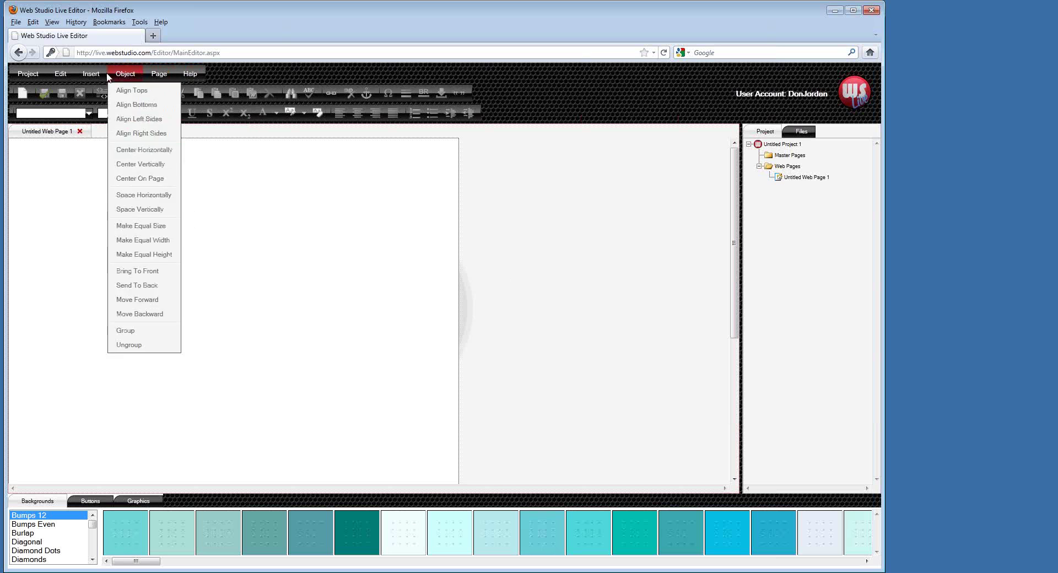
Step: Add two more blank web pages to the project
mouse_move(71, 75)
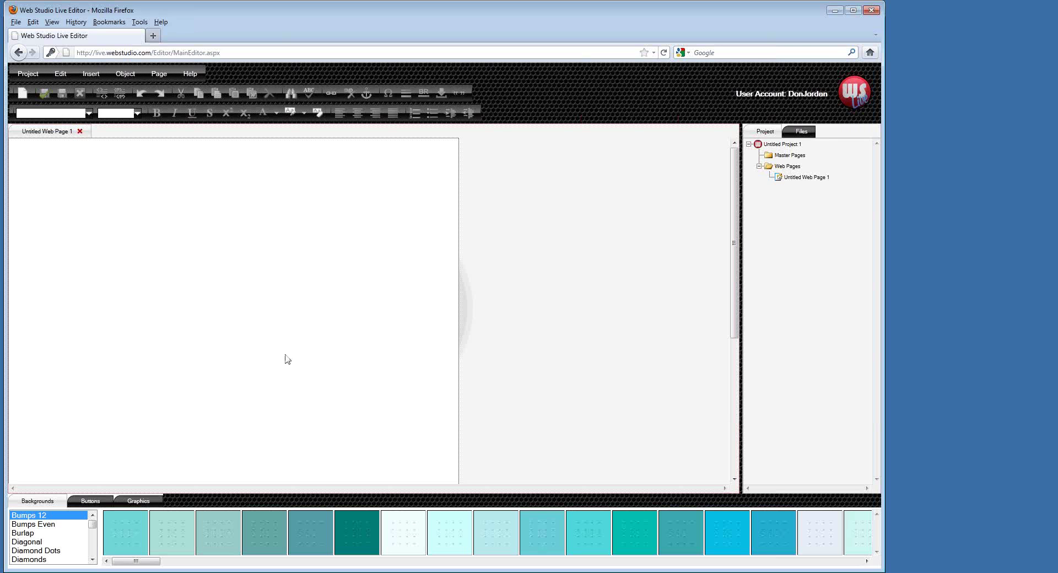
click(159, 75)
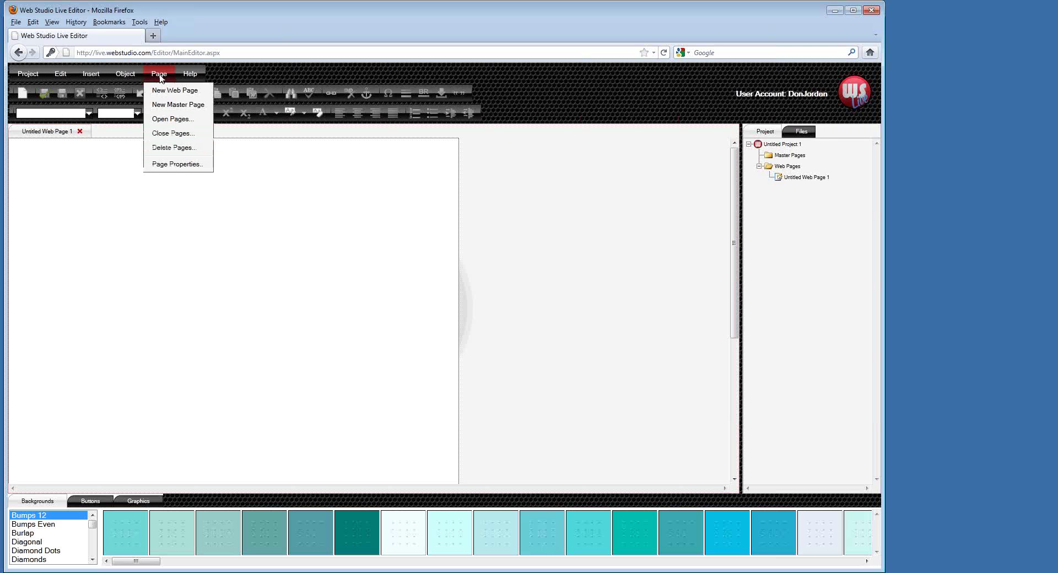
click(166, 91)
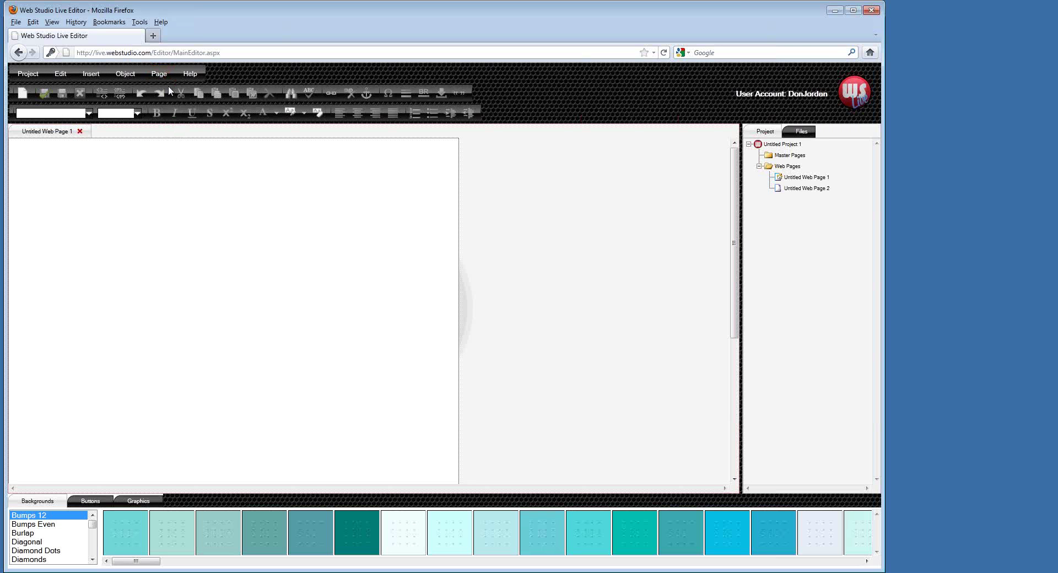
click(159, 74)
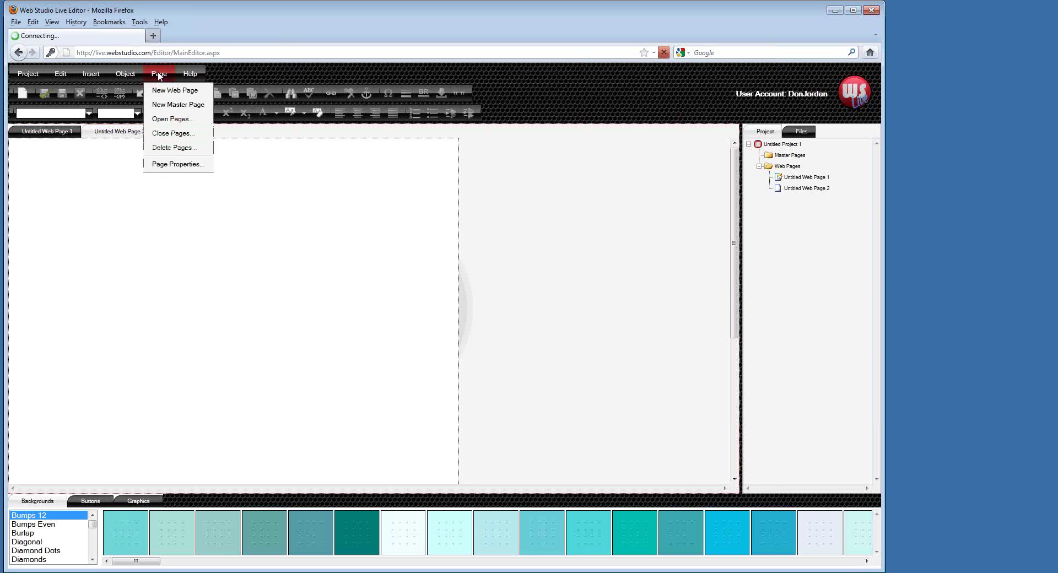
click(164, 91)
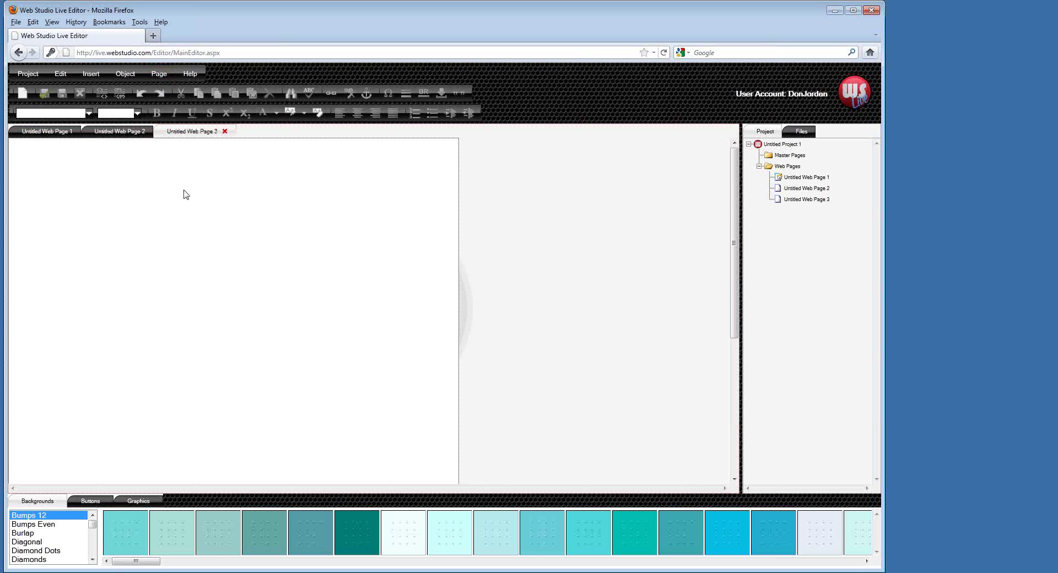
Step: Name the project Chocolate Delicacy and set default page dimensions to 850 by 1000 pixels, applied to existing web pages too
click(27, 73)
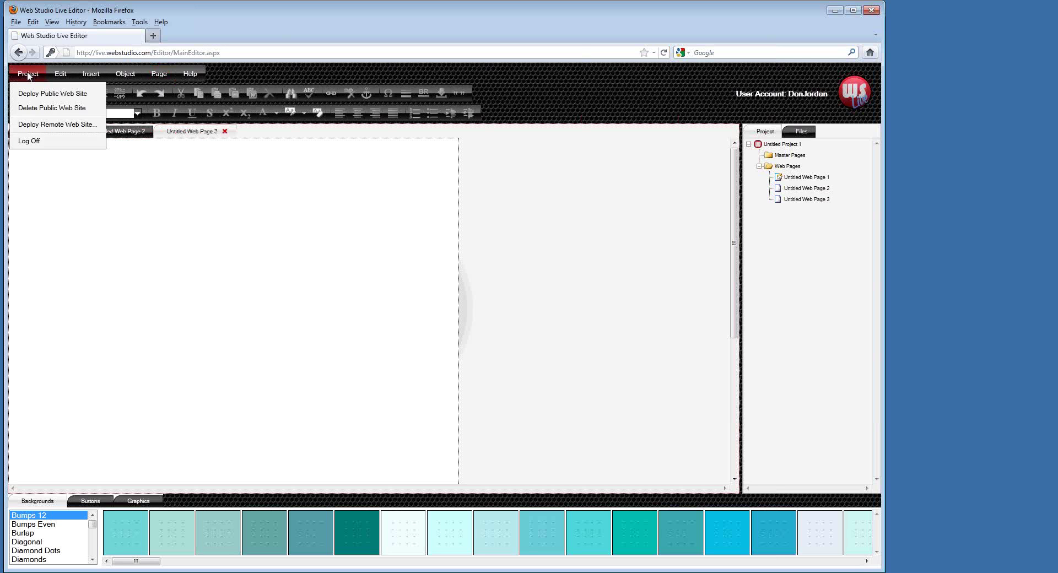
click(34, 150)
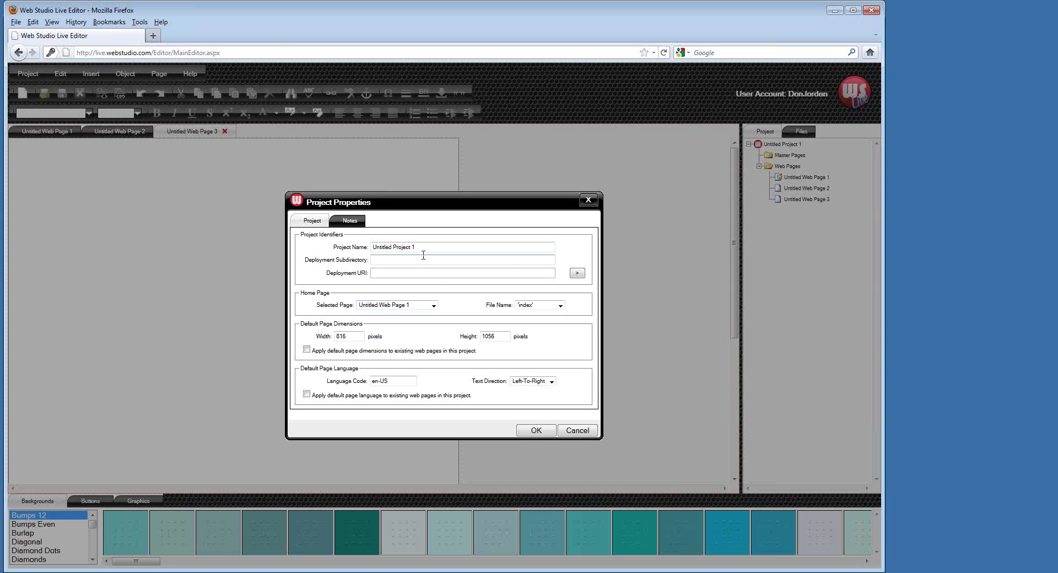
drag(423, 249, 357, 244)
text(Chocplate Delicacy)
double_click(346, 336)
text(850)
double_click(487, 336)
text(1000)
click(306, 349)
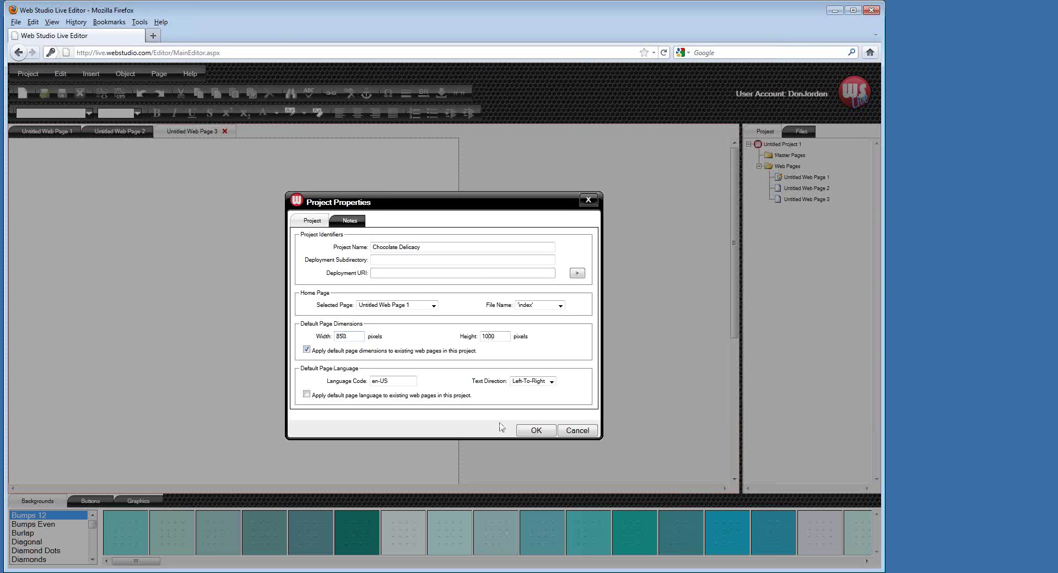
click(530, 430)
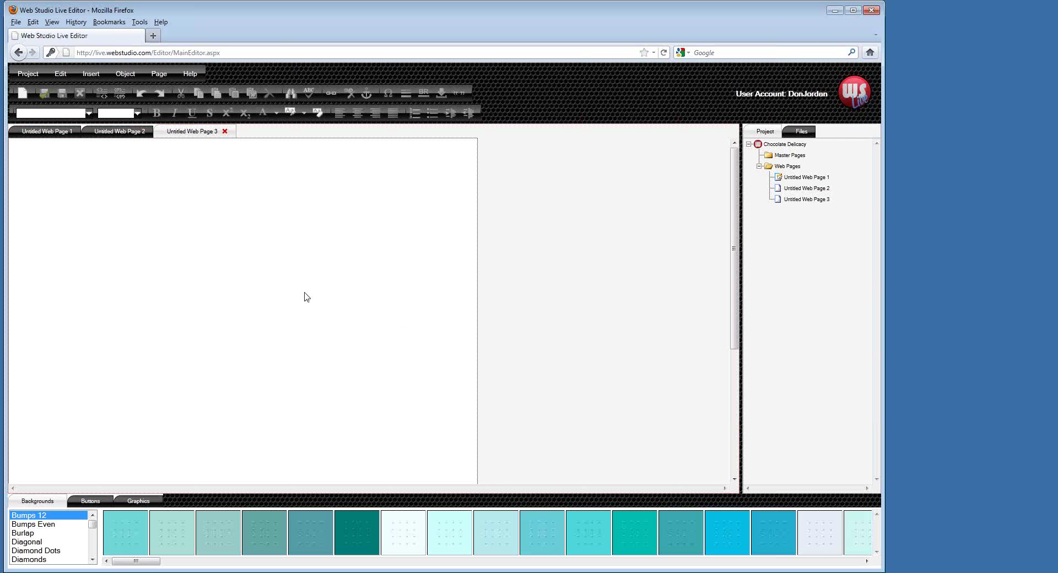
Step: Add a new master page to the project
click(59, 133)
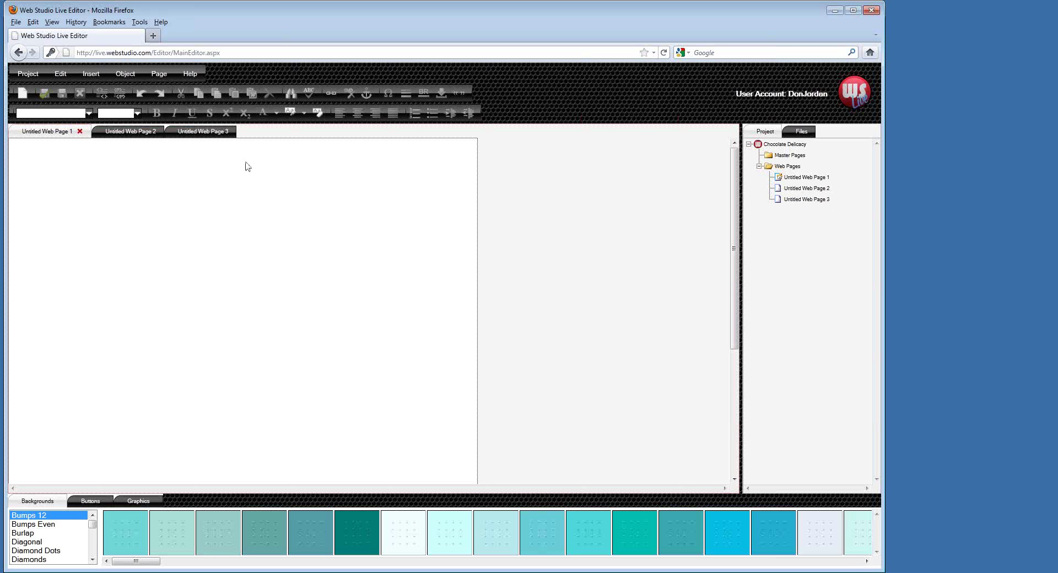
click(166, 75)
click(164, 103)
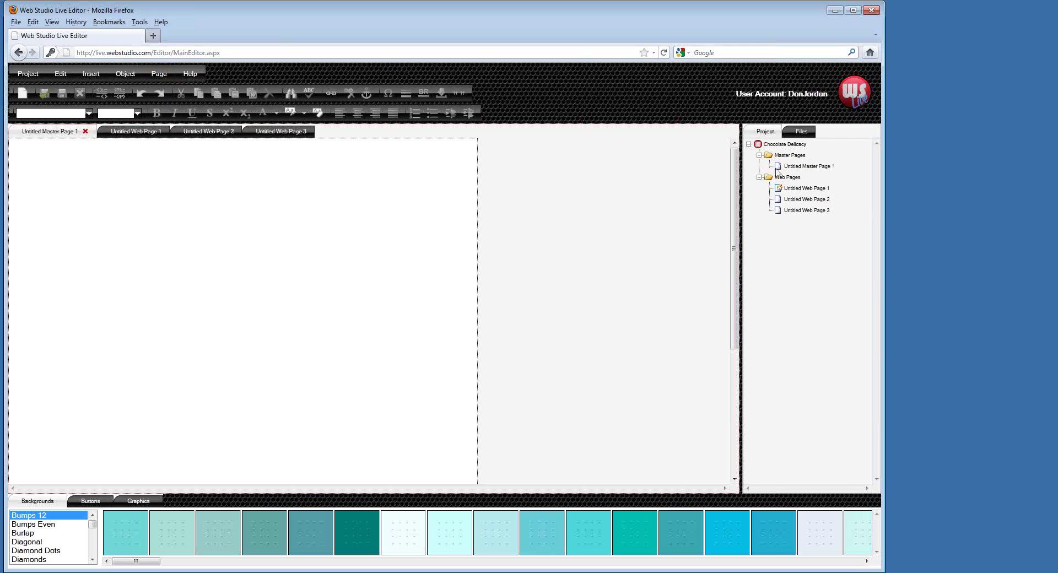
Step: Change the new master page's title to Chocolate Master in its page properties
click(779, 167)
right_click(286, 278)
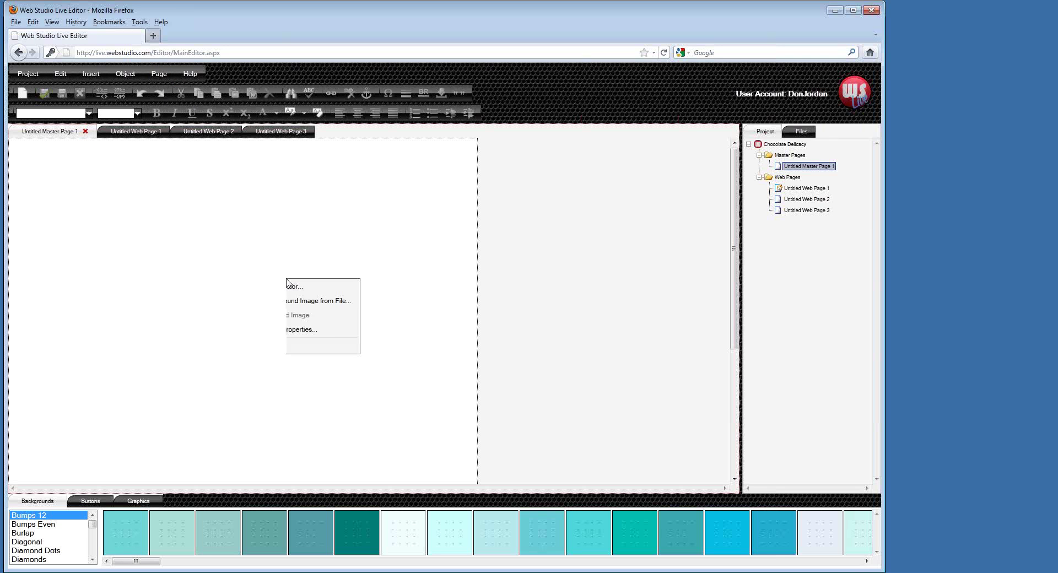
click(319, 348)
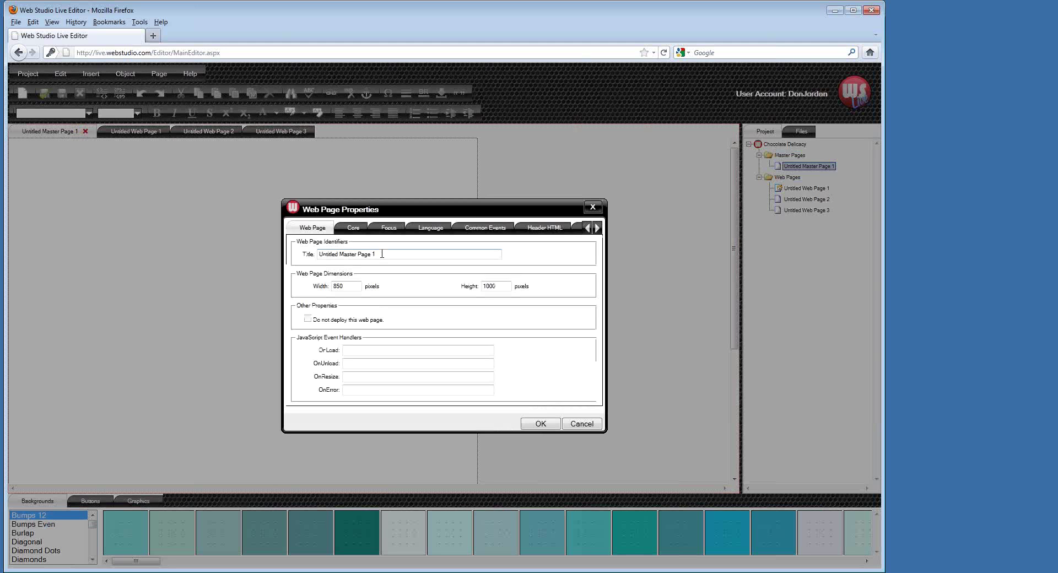
drag(375, 254, 318, 255)
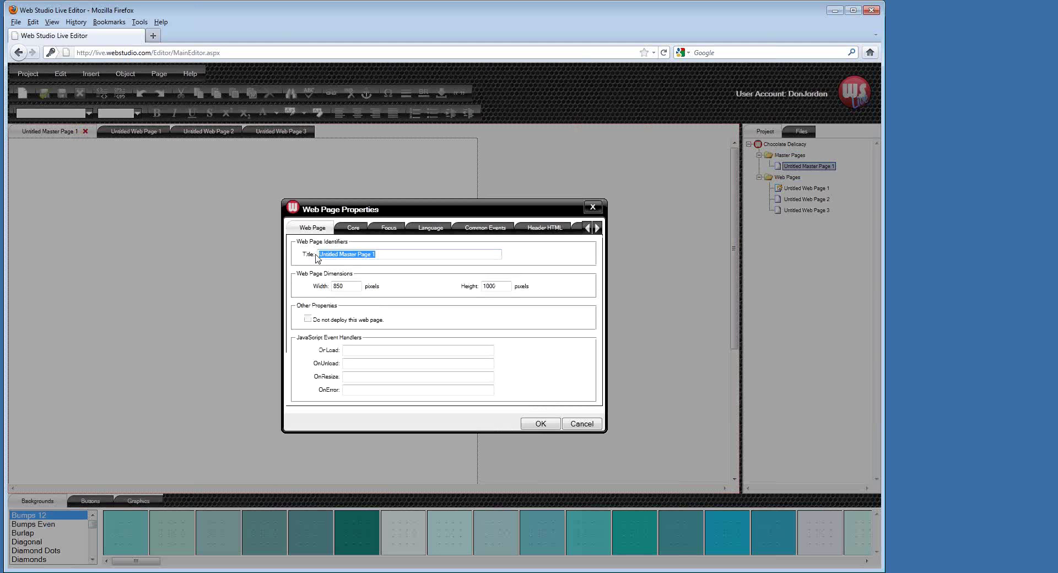
text(Chocolat)
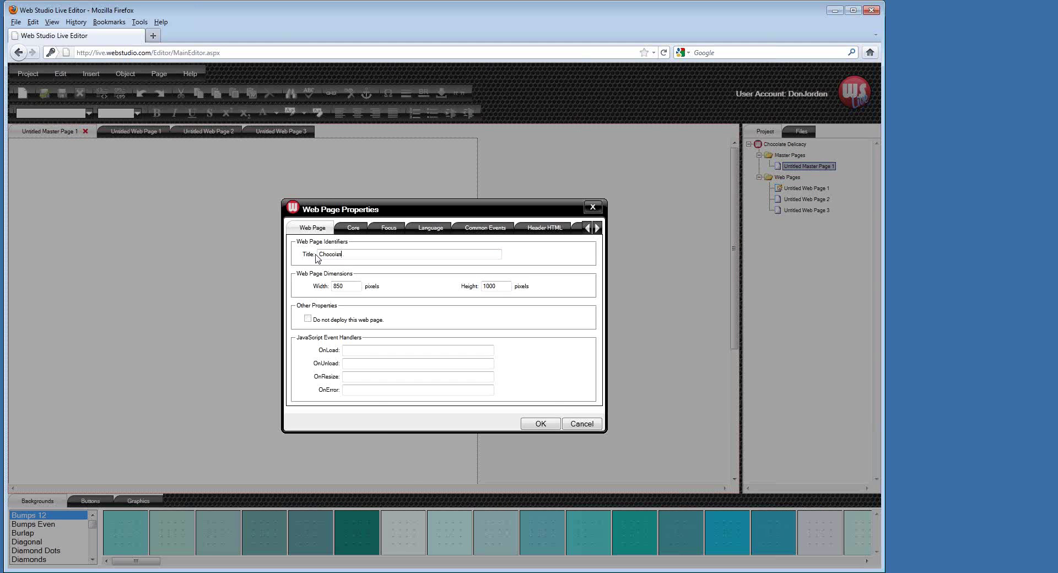
text(e Master)
click(540, 424)
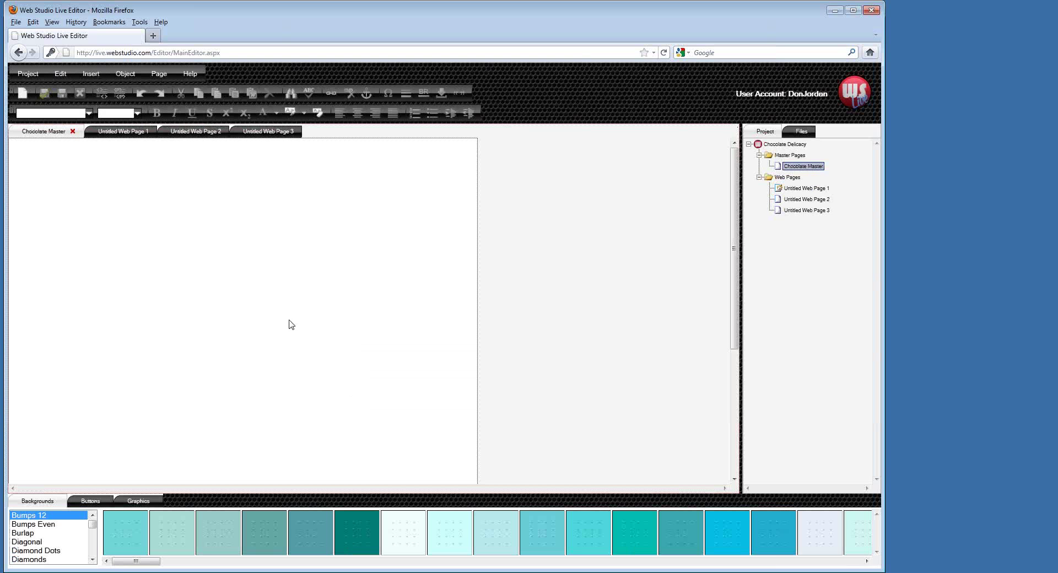
Step: Open the background colour settings of the Chocolate Master page
right_click(249, 208)
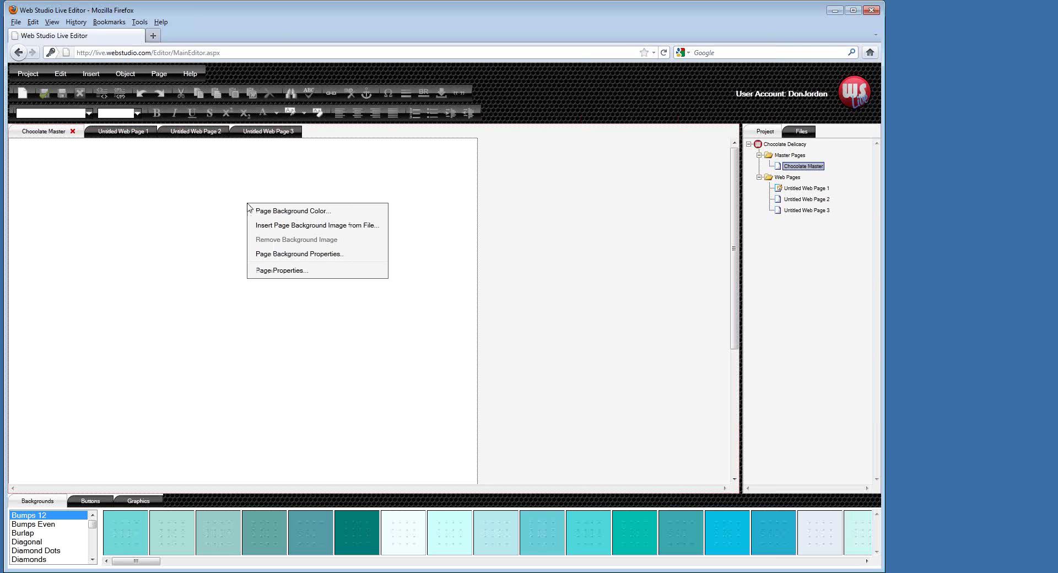
click(286, 211)
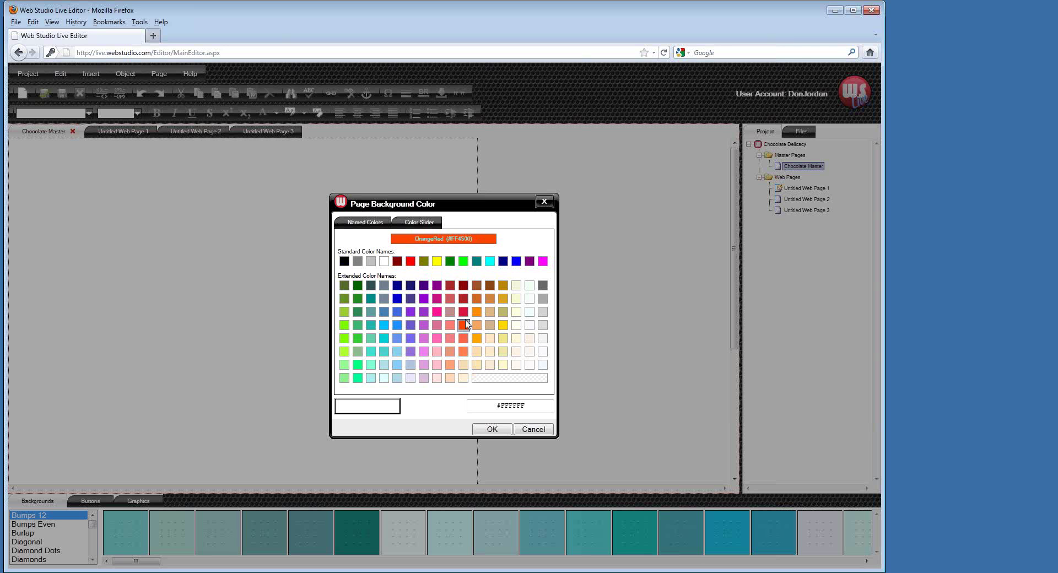
click(434, 223)
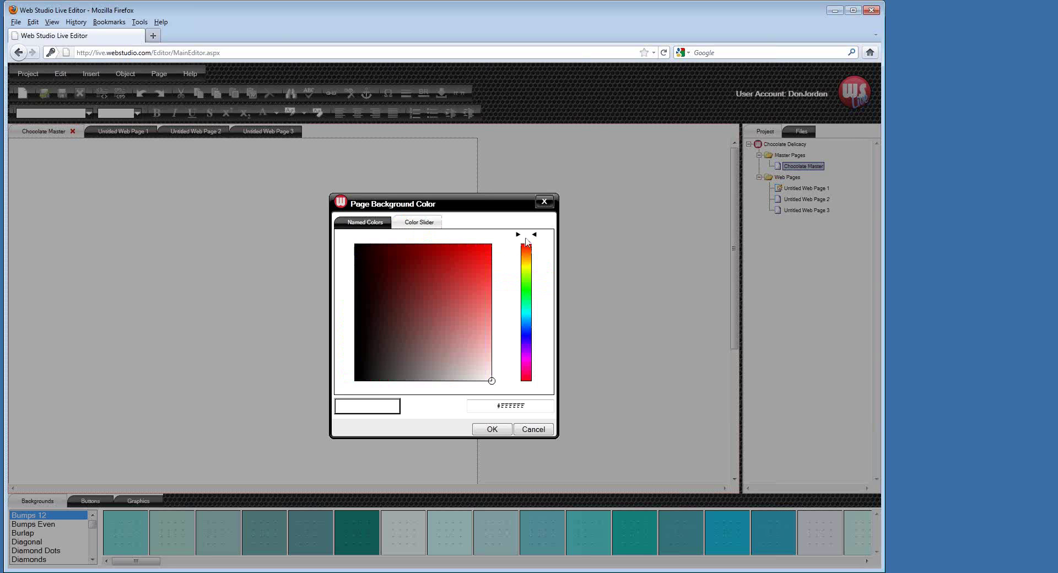
drag(536, 239, 452, 327)
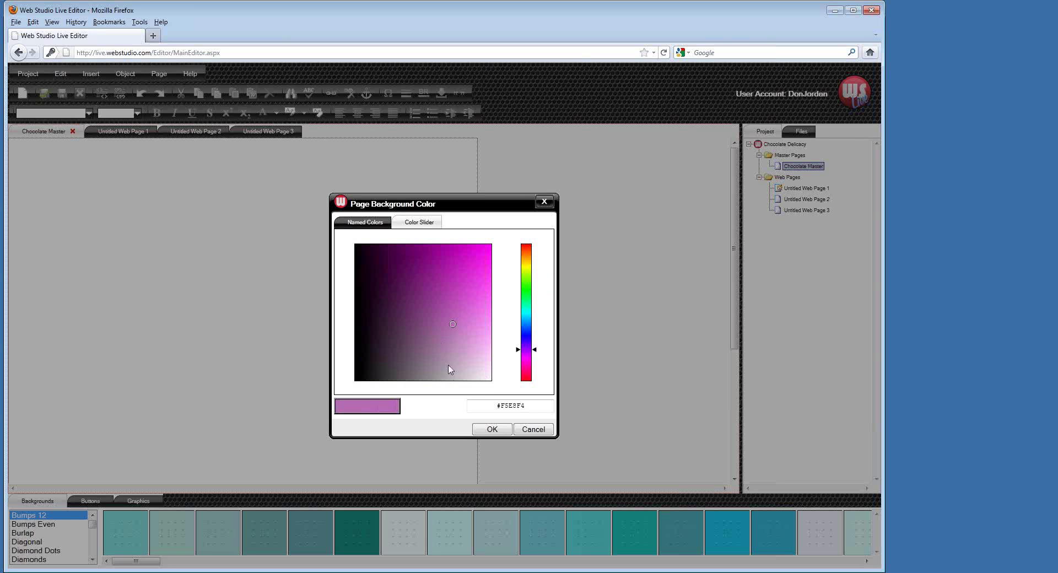
click(372, 226)
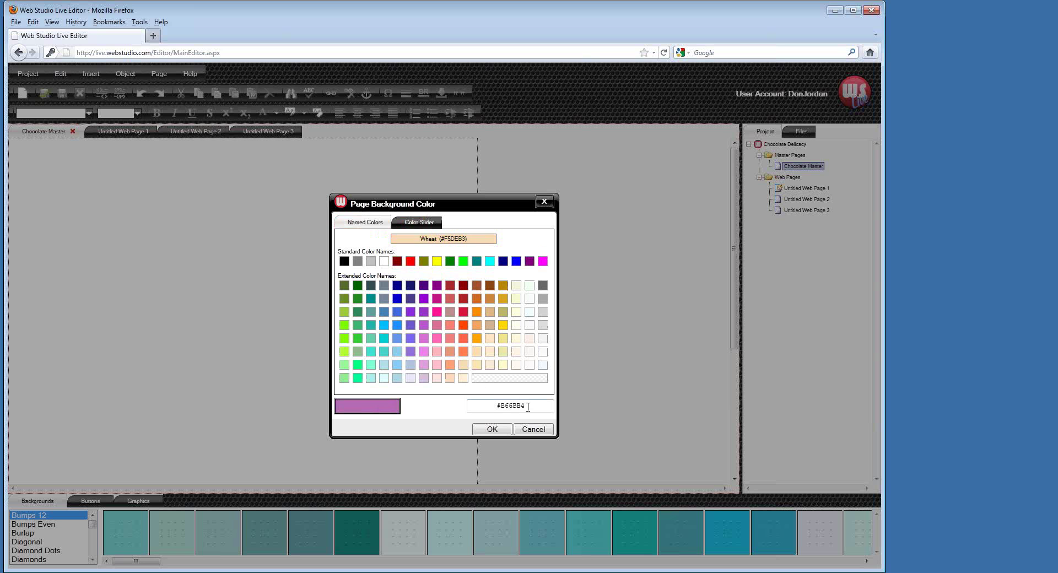
Step: Set the master page's background colour to hex value #ECE0A4 and apply it
drag(526, 405, 503, 404)
text(ece0a4)
key(Return)
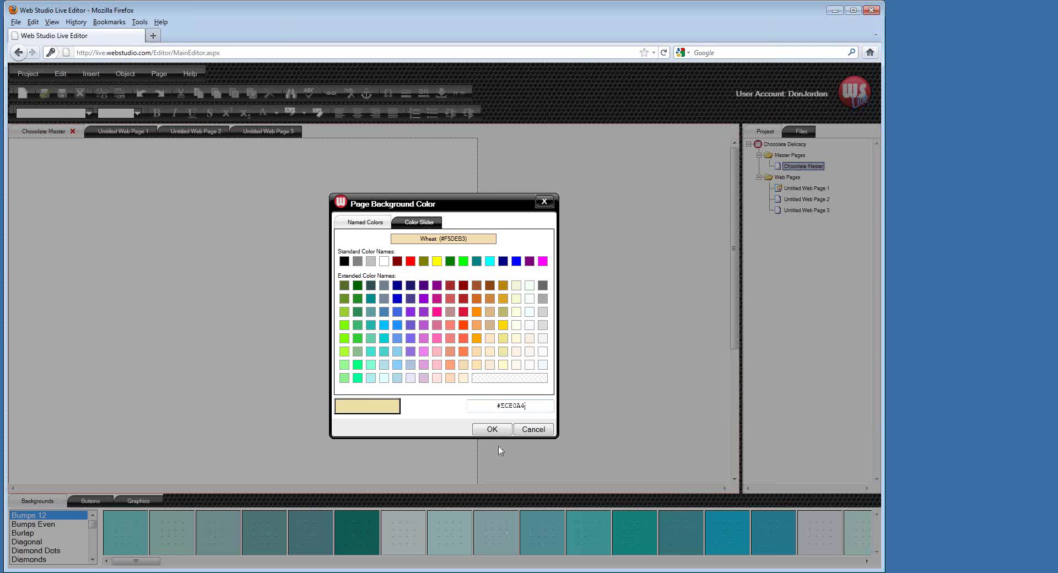
click(492, 429)
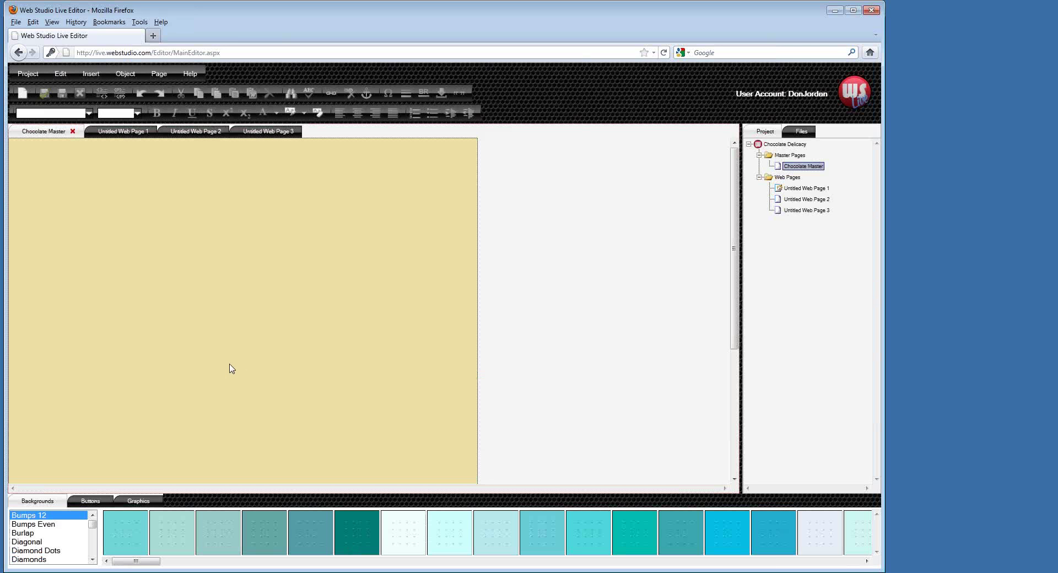
Step: Upload all the images in the Chocodemo Master Page folder and insert them on the Chocolate Master page
click(94, 74)
click(101, 105)
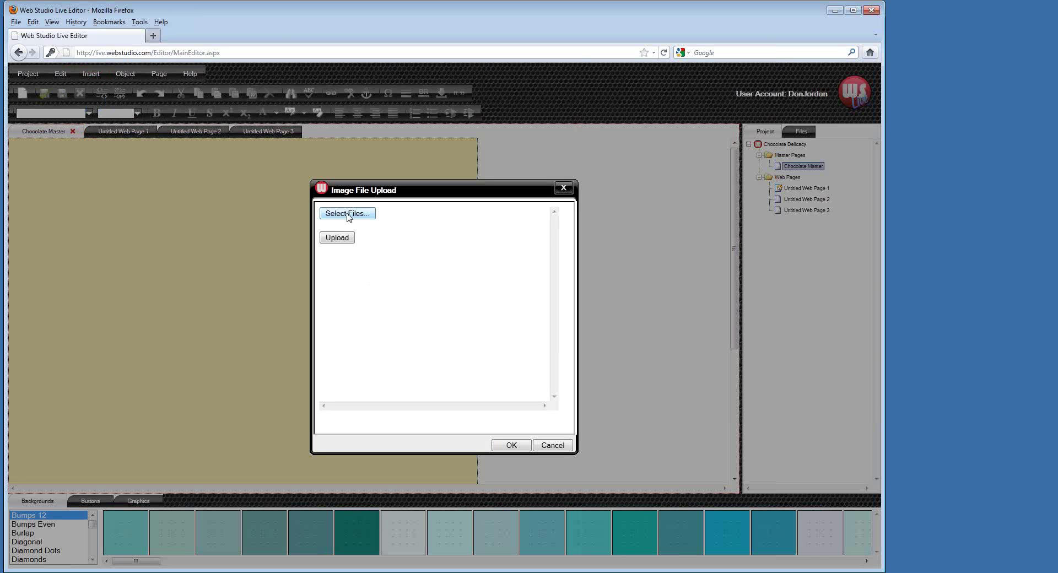
click(347, 213)
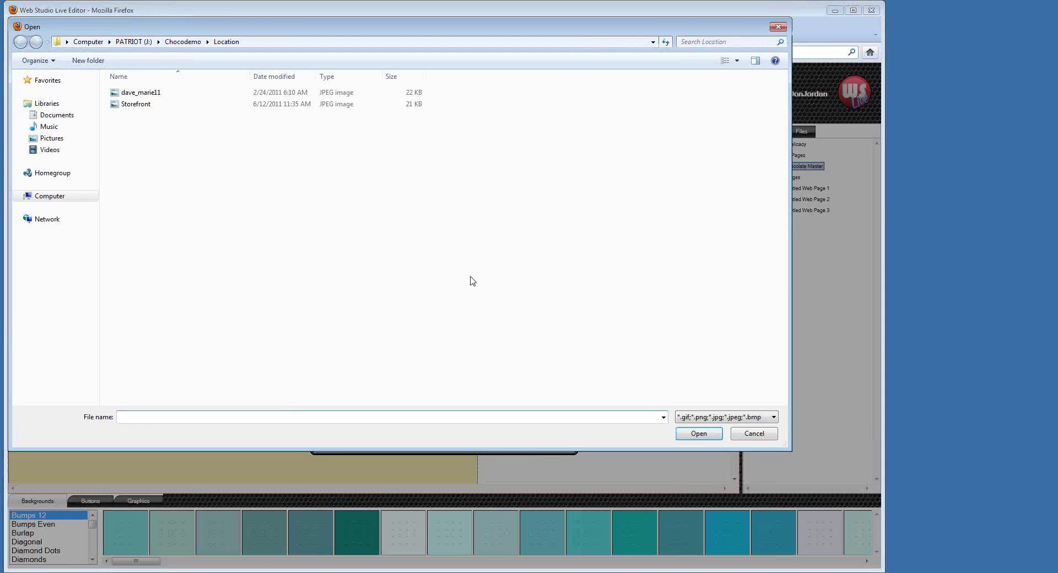
click(185, 44)
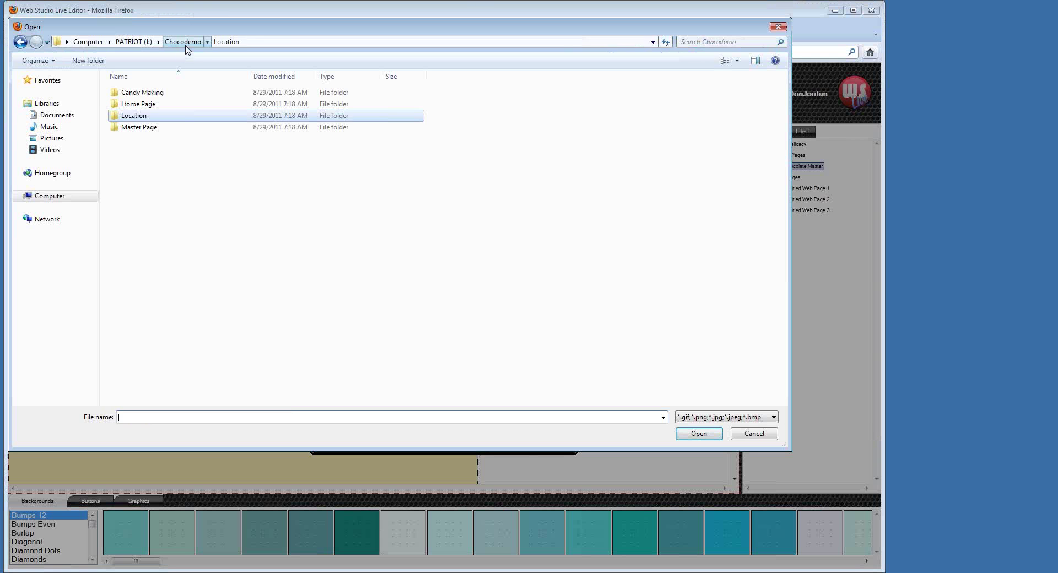
double_click(133, 128)
key(ctrl+a)
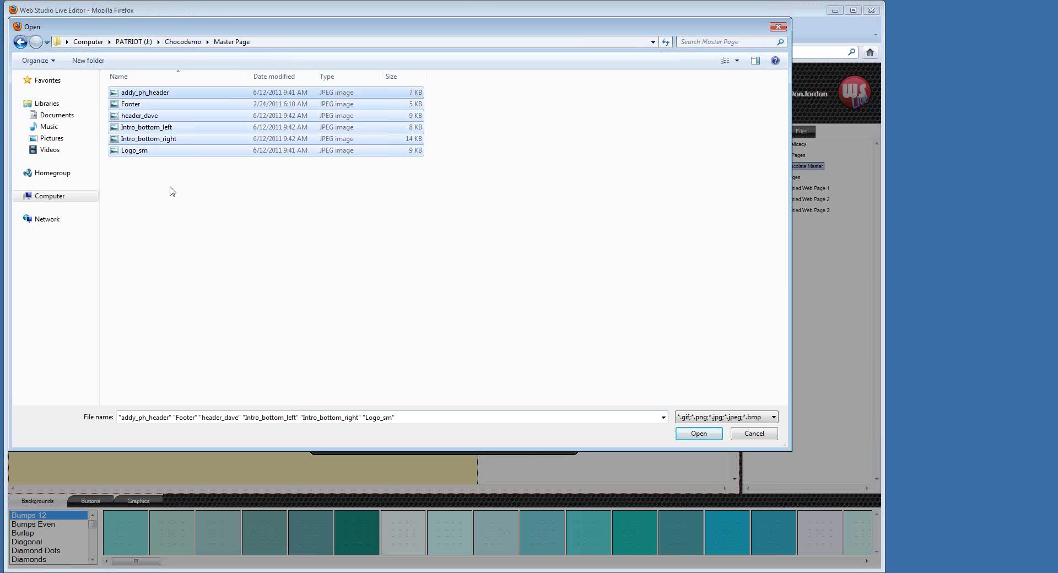
click(694, 436)
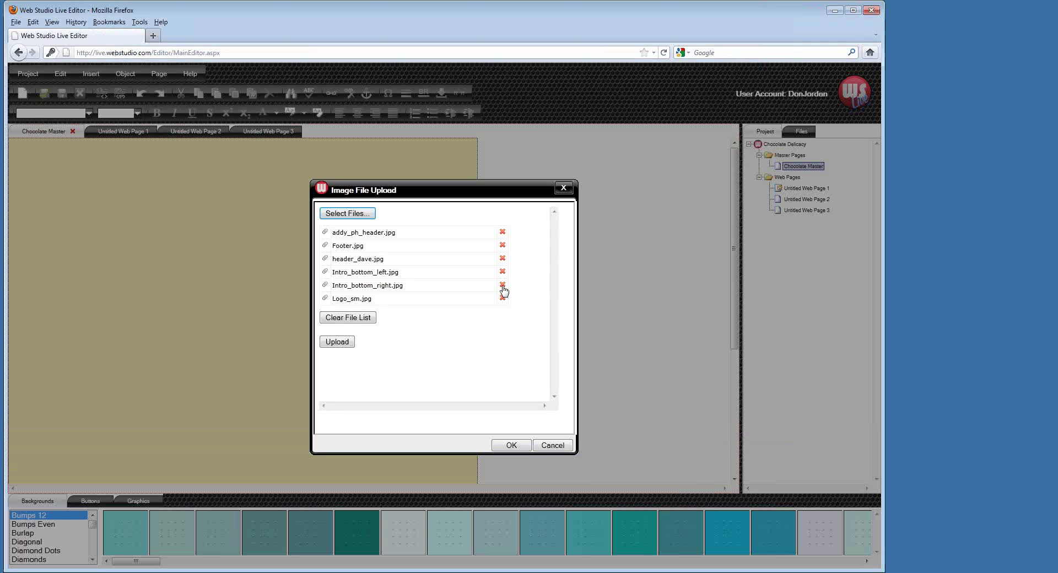
click(337, 343)
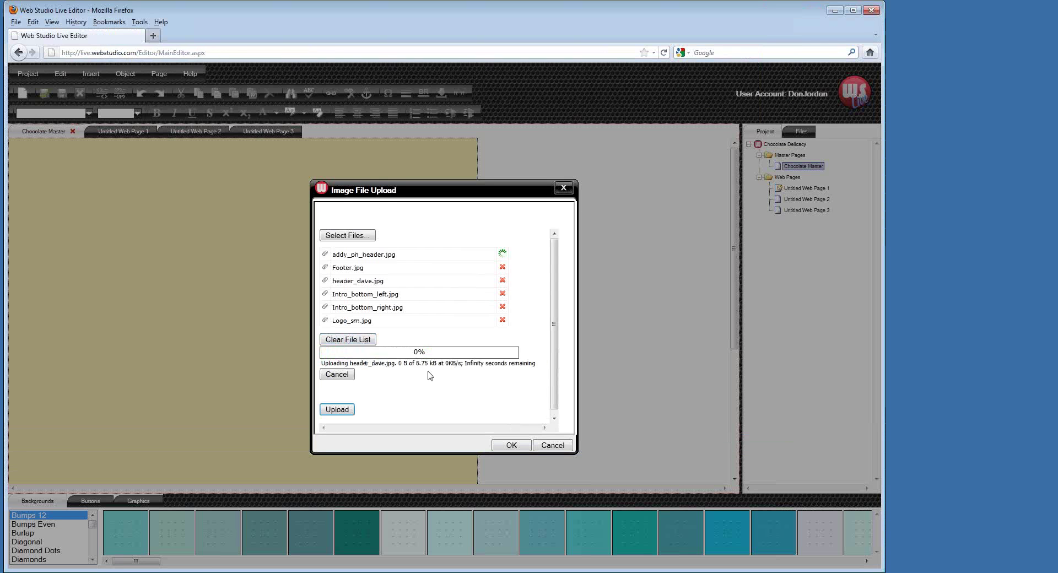
click(512, 445)
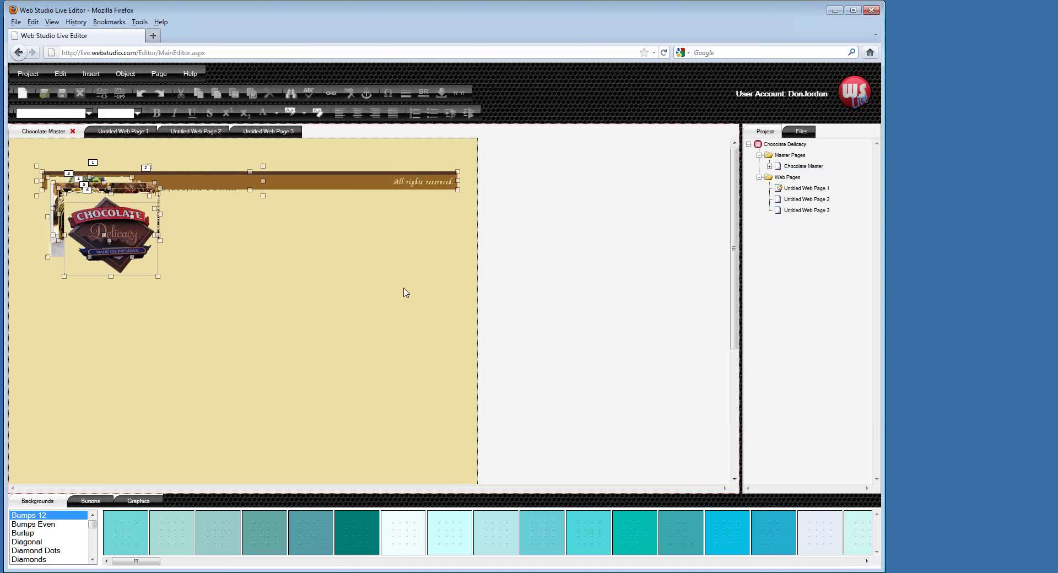
Step: Move the brown footer banner out of the image stack and down to the bottom edge of the master page
drag(332, 184, 332, 401)
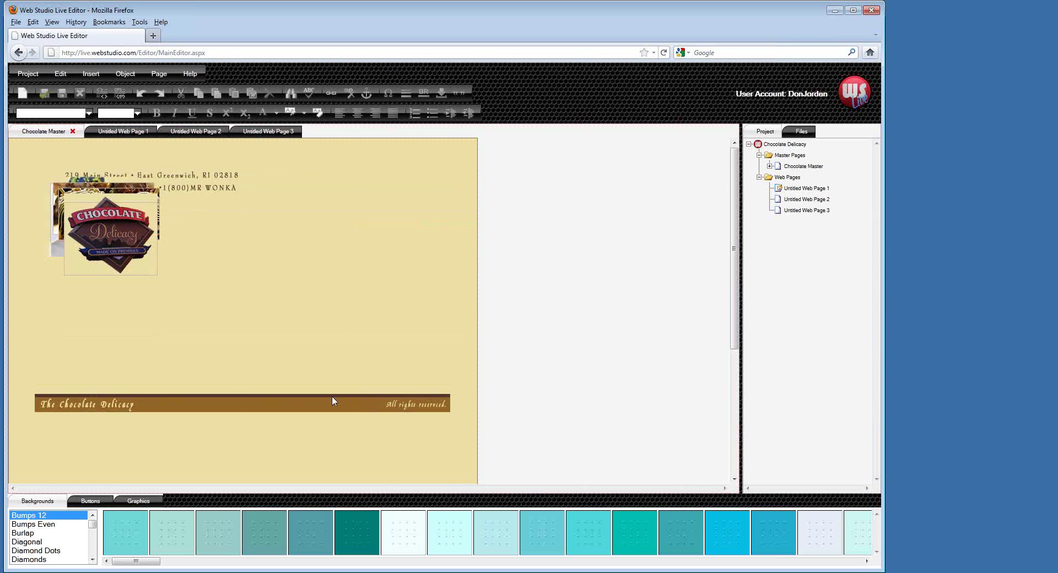
scroll(332, 401, down, 4)
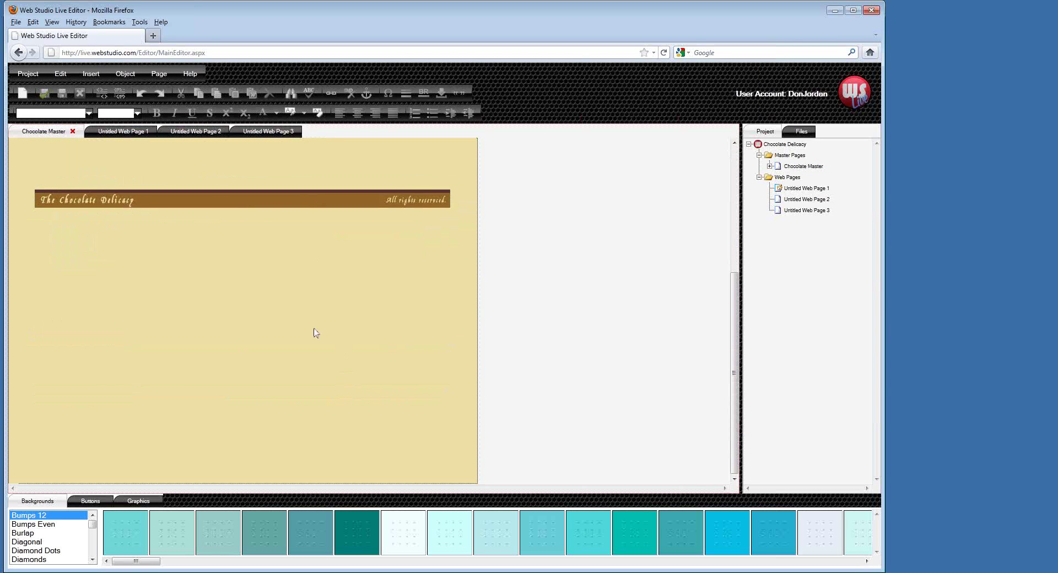
drag(316, 333, 295, 478)
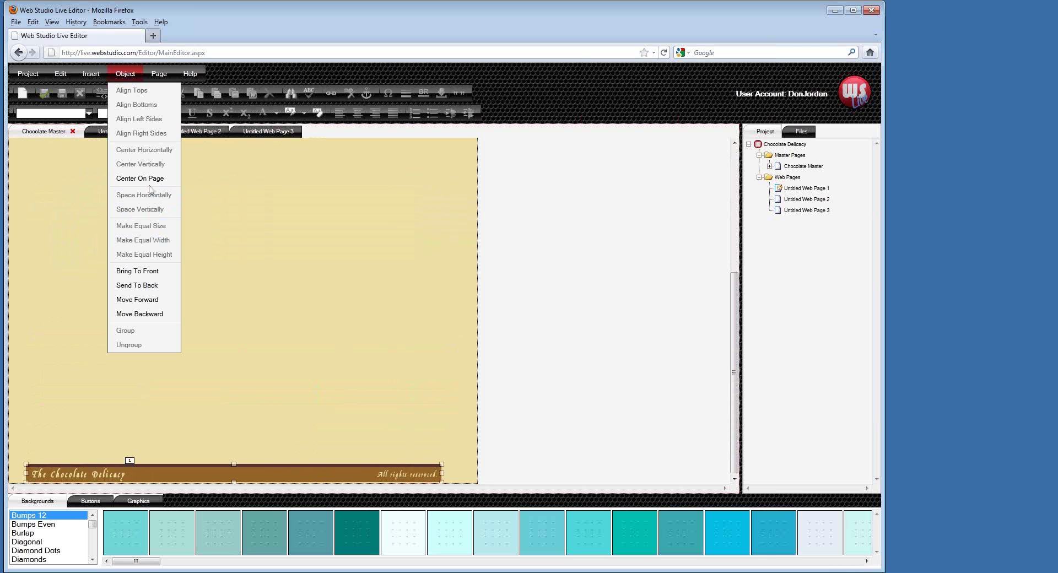
Step: Spread the overlapping logo, two chocolate photos, contact text image and chef photo apart on the page
scroll(311, 314, up, 5)
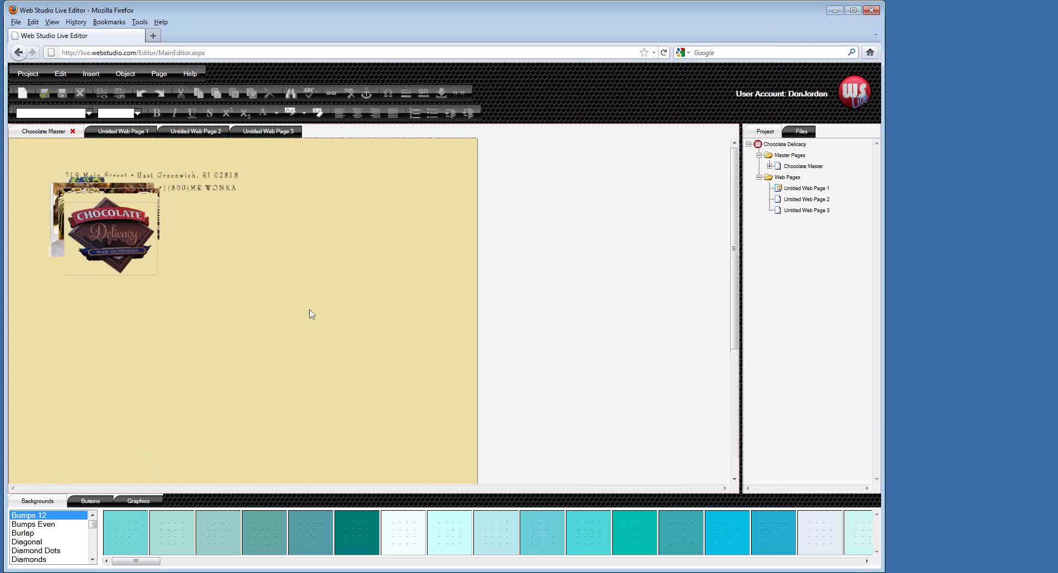
drag(157, 263, 233, 391)
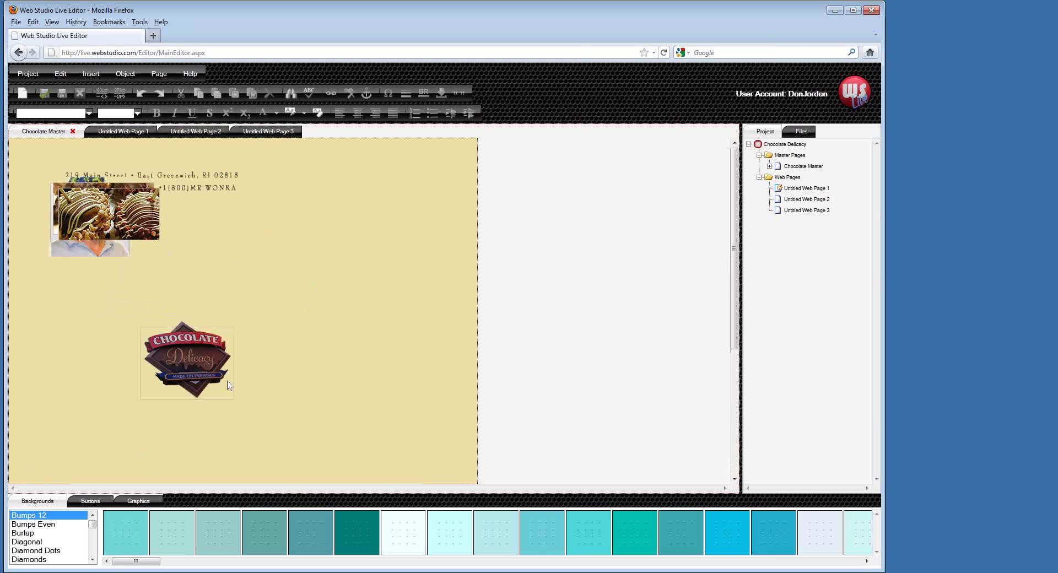
drag(156, 222, 354, 299)
drag(131, 210, 378, 258)
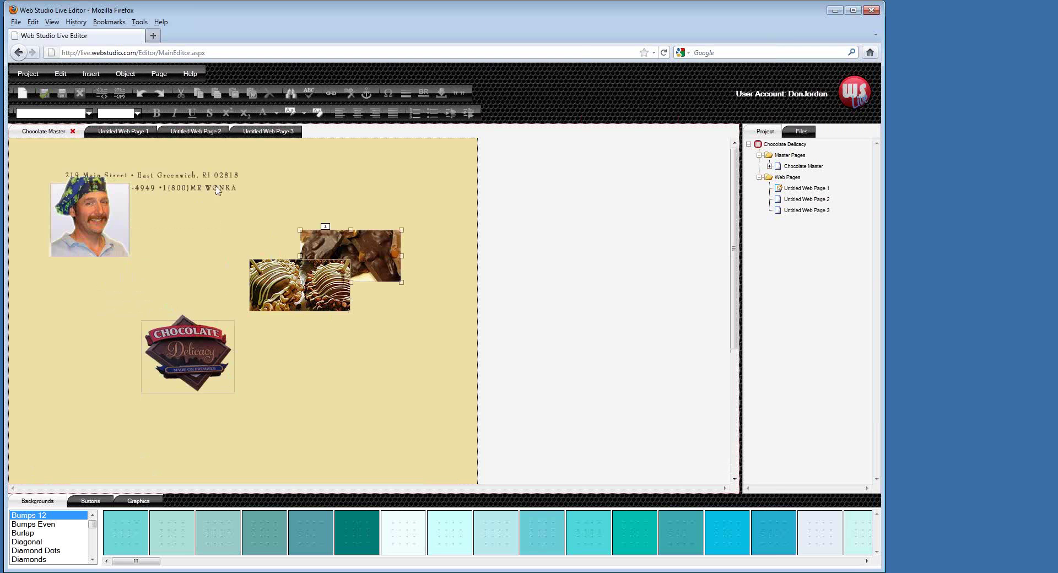
drag(216, 188, 433, 223)
drag(124, 241, 343, 390)
Step: Arrange the logo, two chocolate photos and chef photo in a row across the page header, with the contact text below them
drag(221, 379, 91, 220)
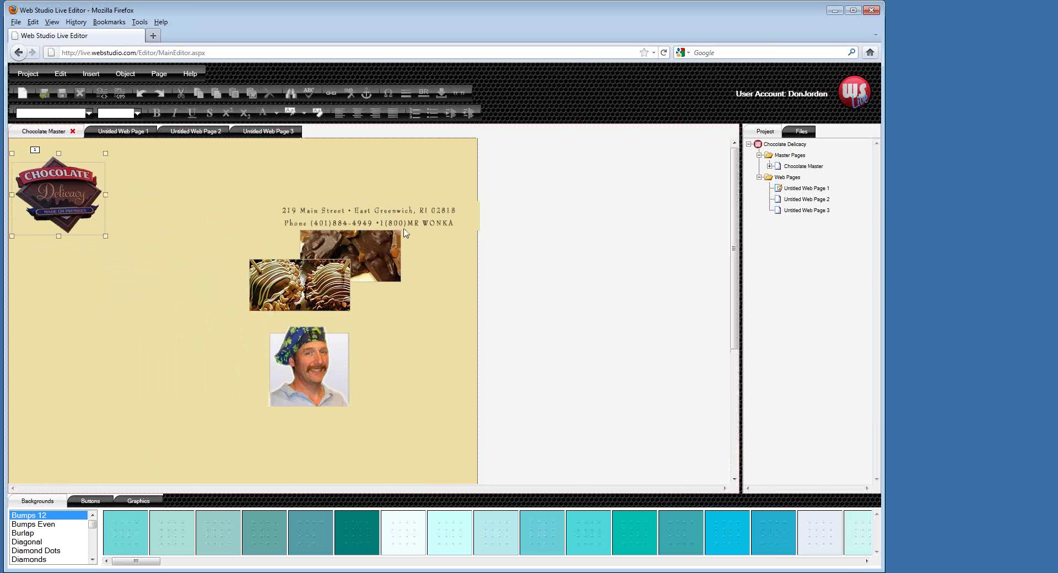
drag(408, 230, 294, 292)
drag(332, 392, 453, 226)
drag(342, 284, 223, 213)
drag(379, 268, 345, 223)
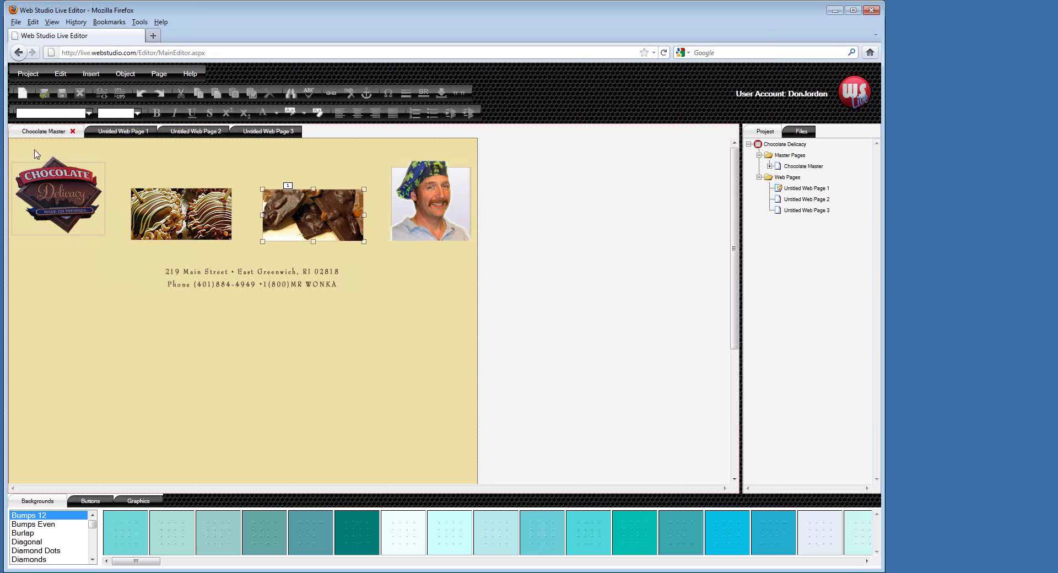
Step: Align the bottoms of the four header images and space them evenly horizontally
drag(15, 150, 471, 255)
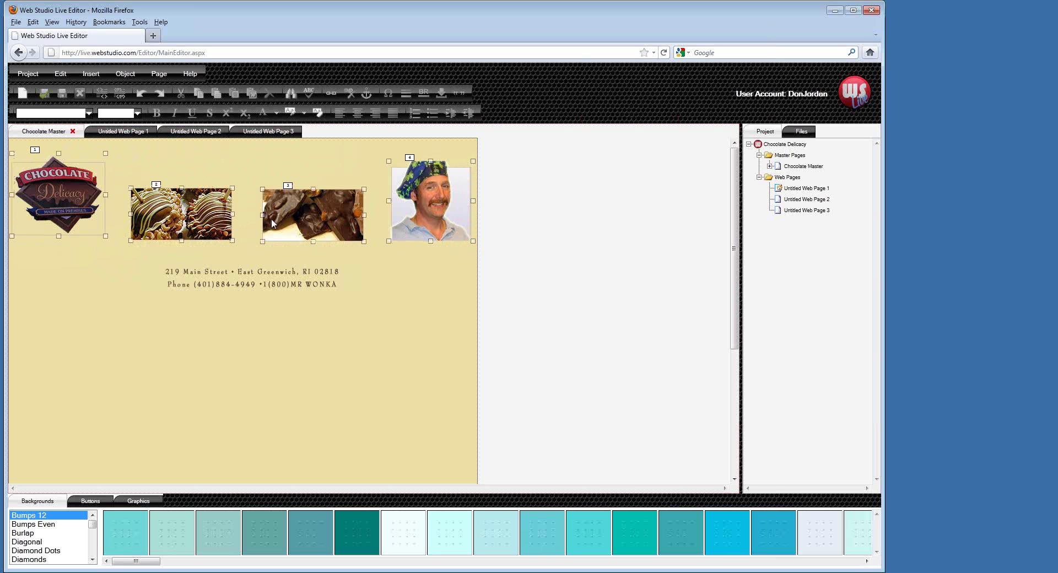
click(131, 74)
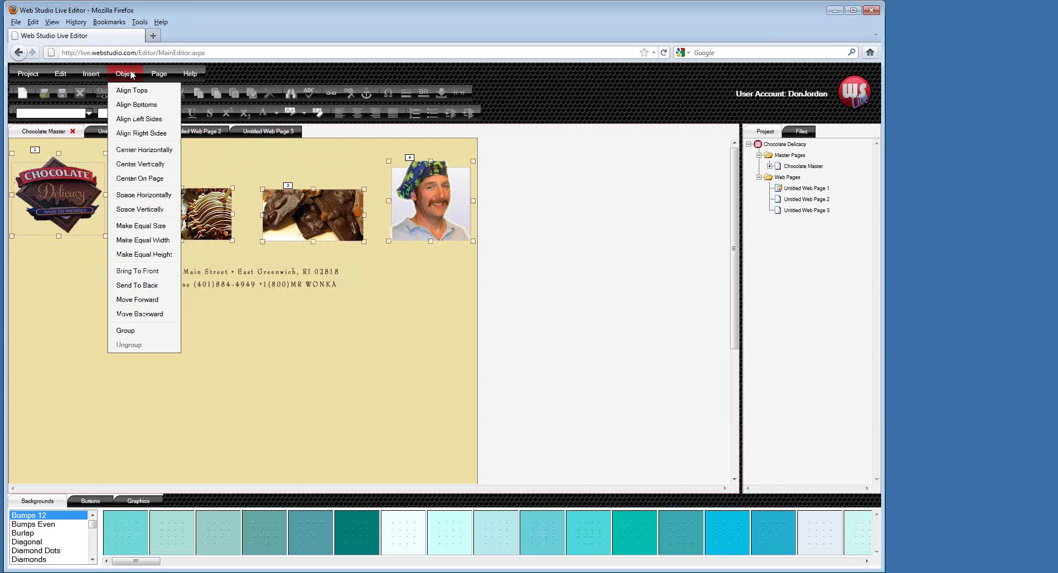
click(141, 105)
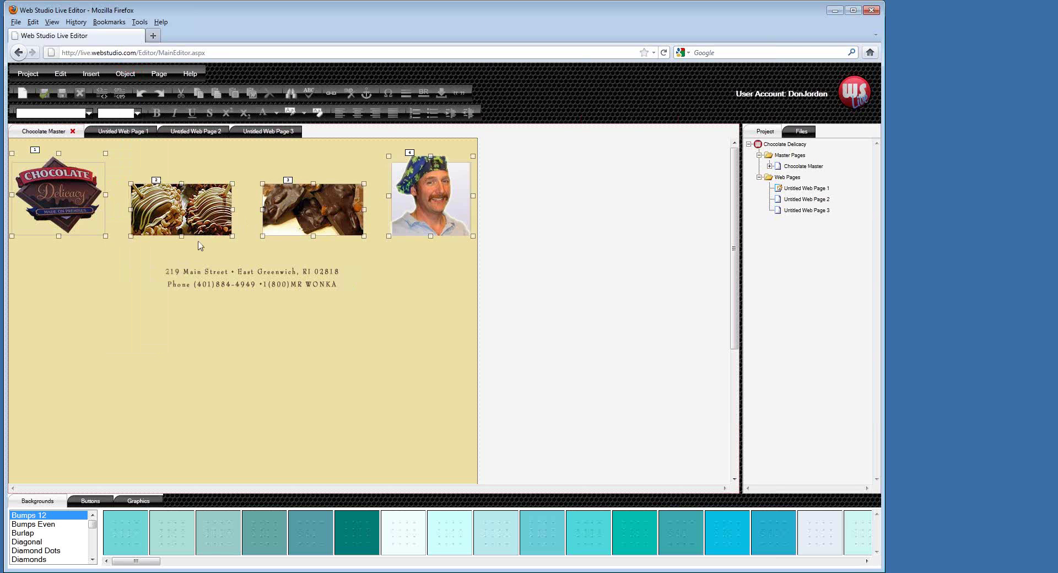
click(123, 76)
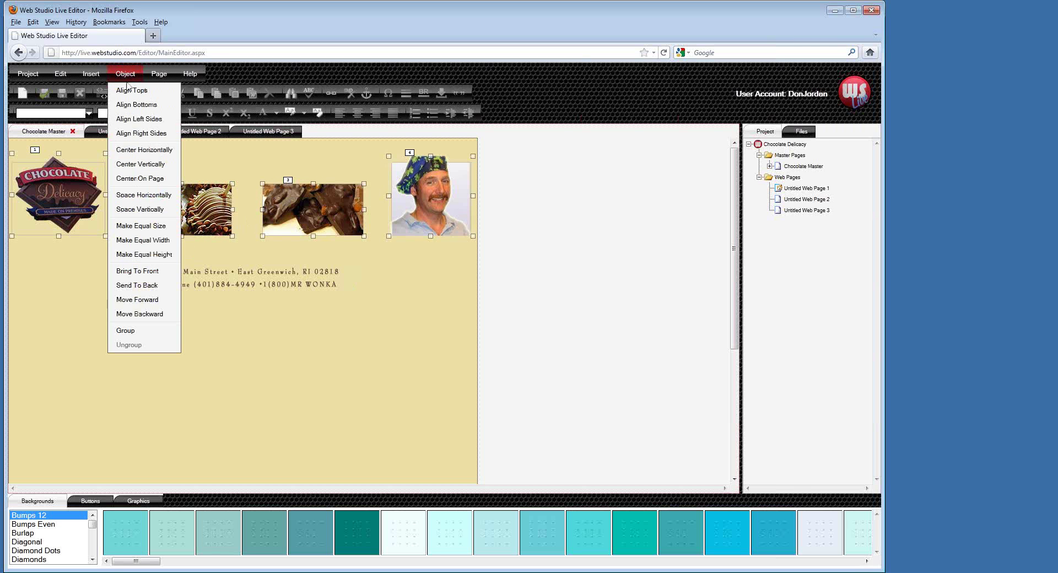
click(149, 196)
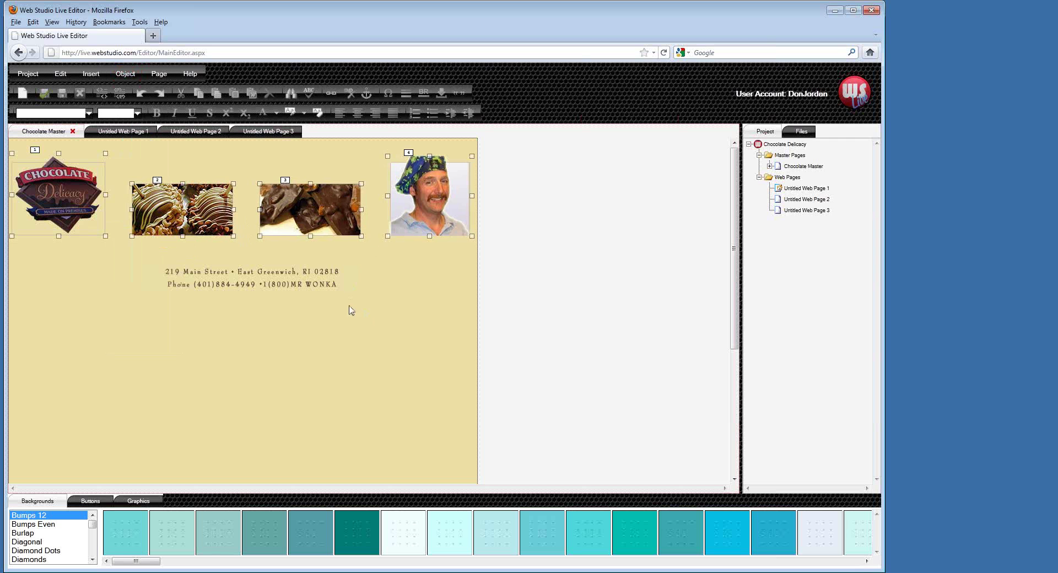
click(131, 331)
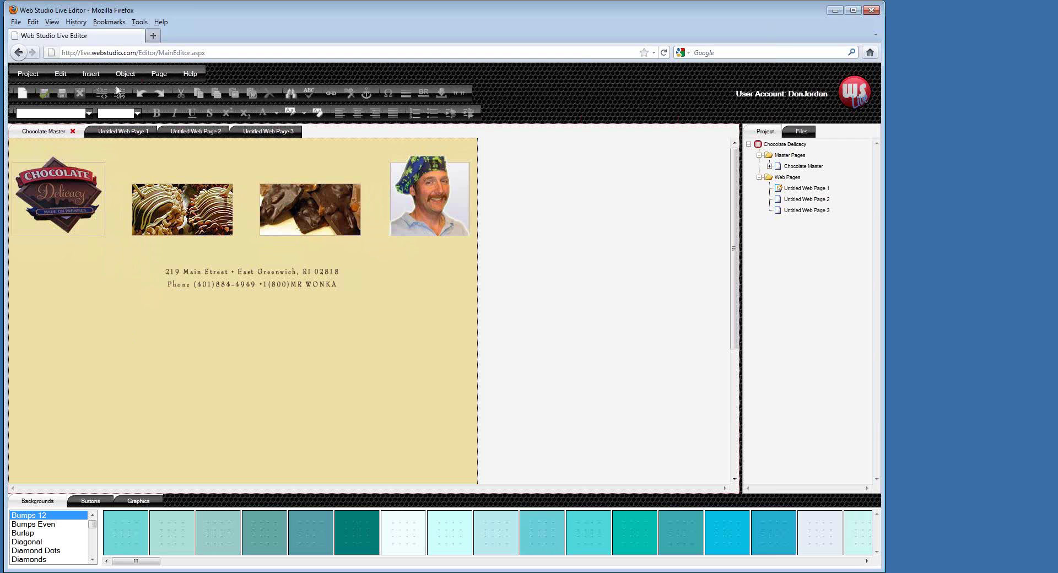
Step: Insert a rectangle shape and place it in the empty area below the contact text
click(84, 75)
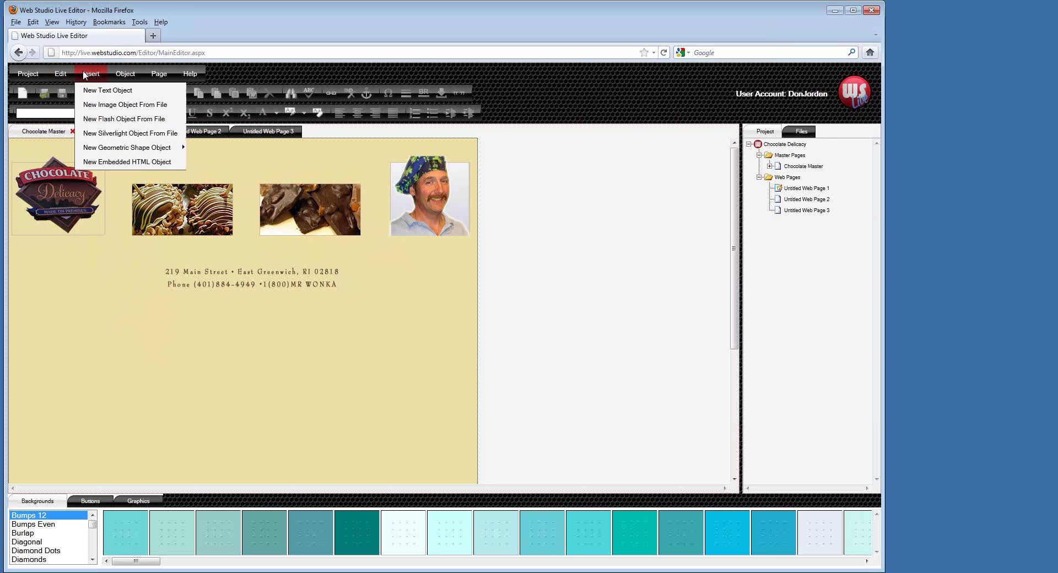
mouse_move(104, 149)
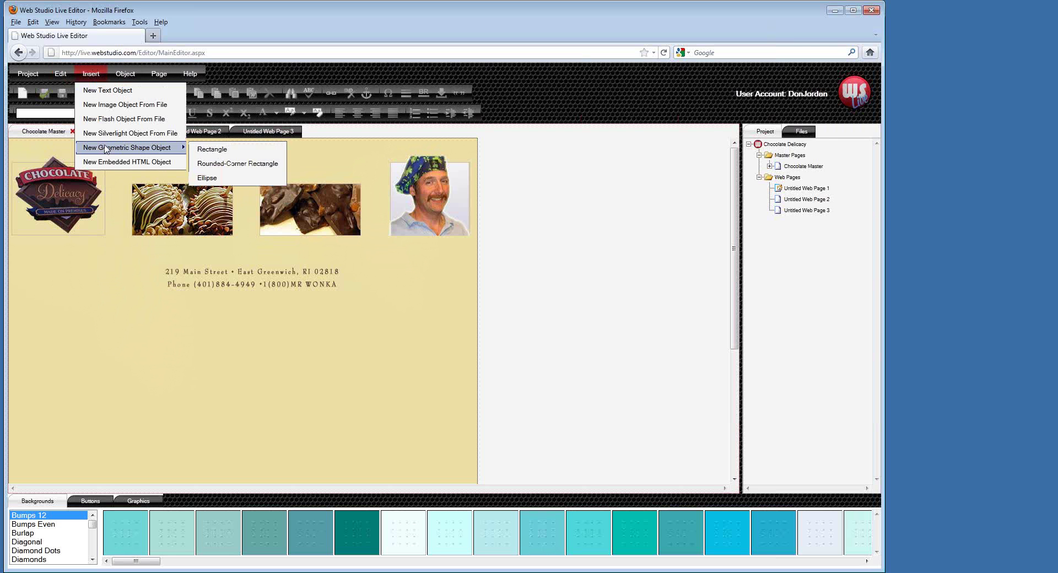
click(215, 149)
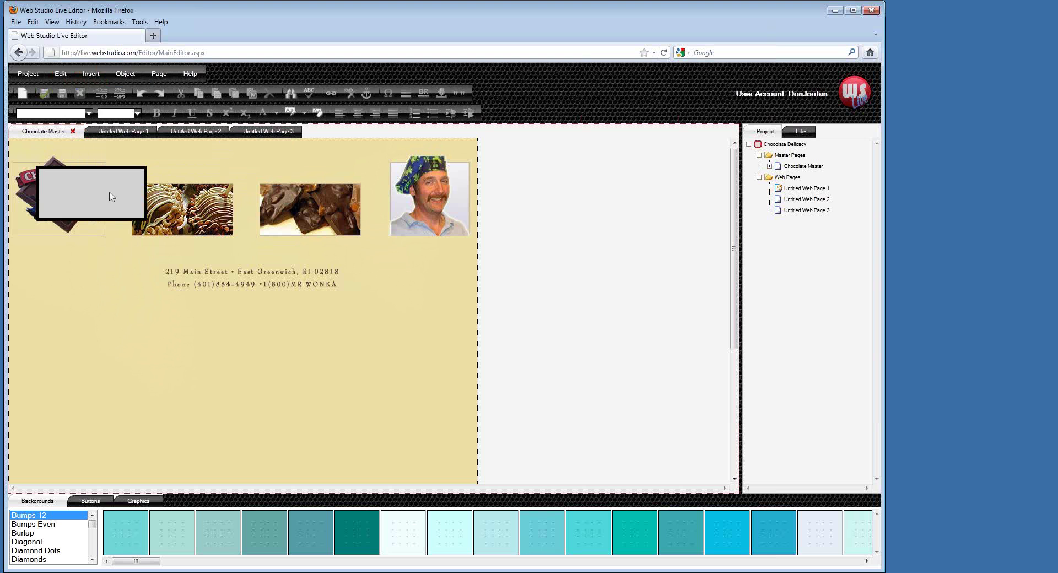
drag(108, 204, 182, 326)
Step: Set the rectangle's outline type to None in its geometric shape properties and update the preview
right_click(155, 331)
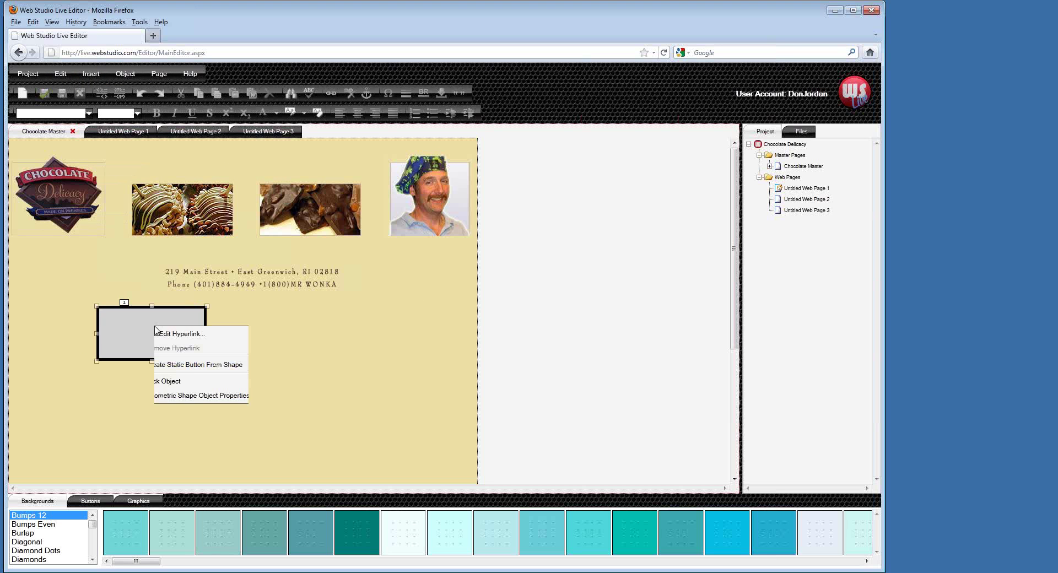
click(204, 396)
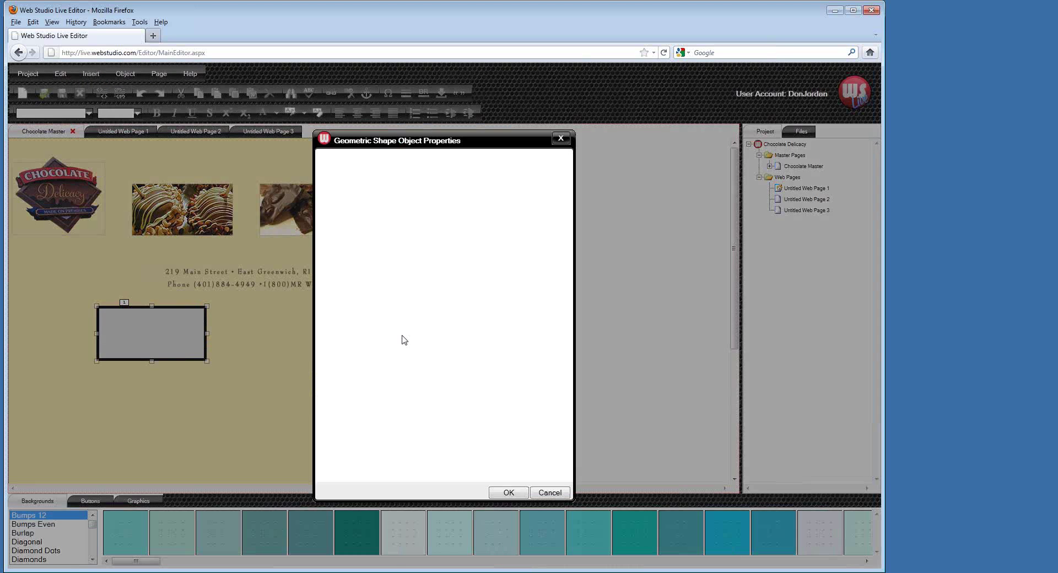
click(390, 159)
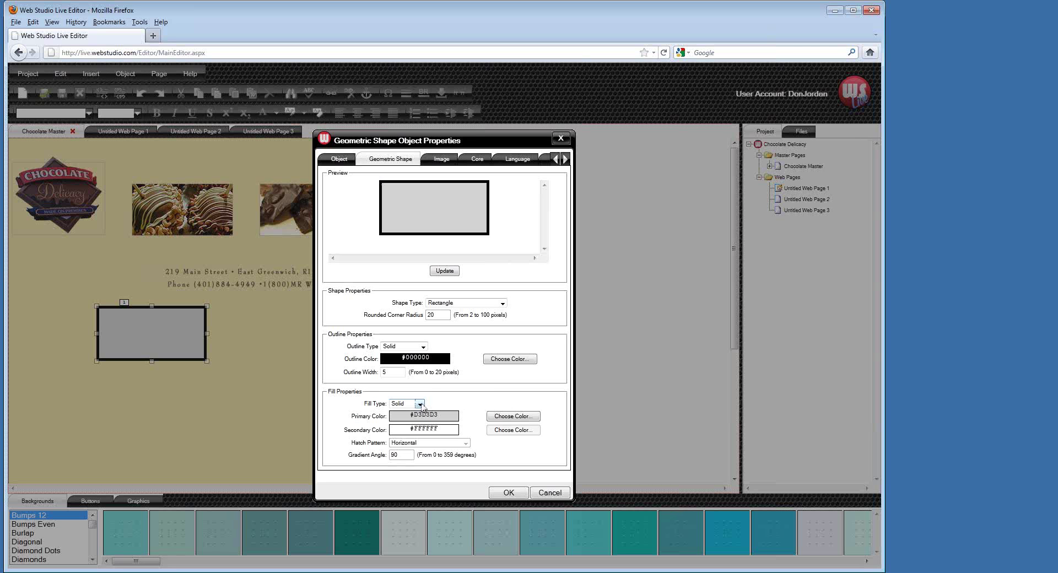
click(425, 349)
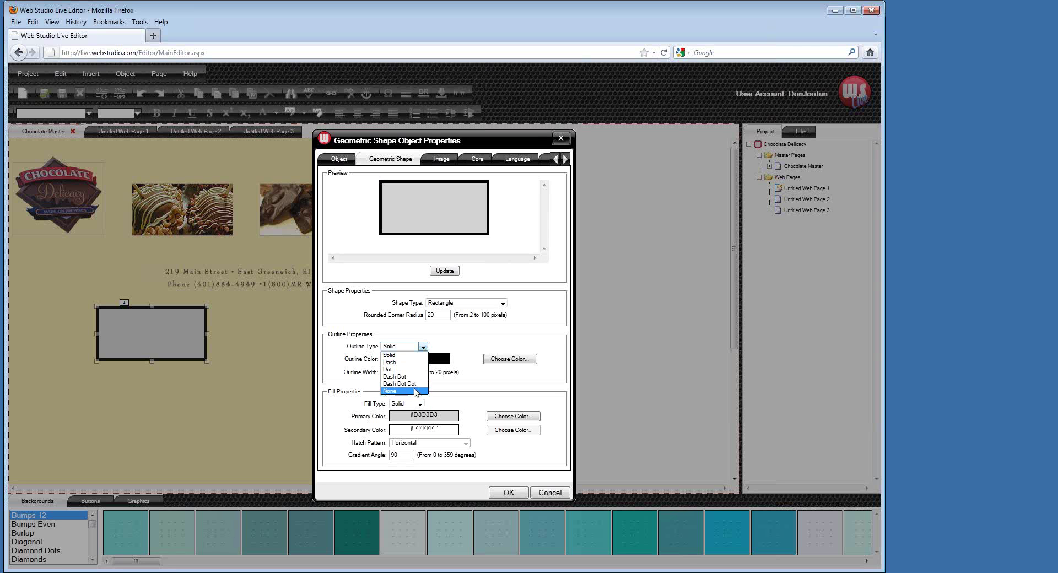
click(417, 392)
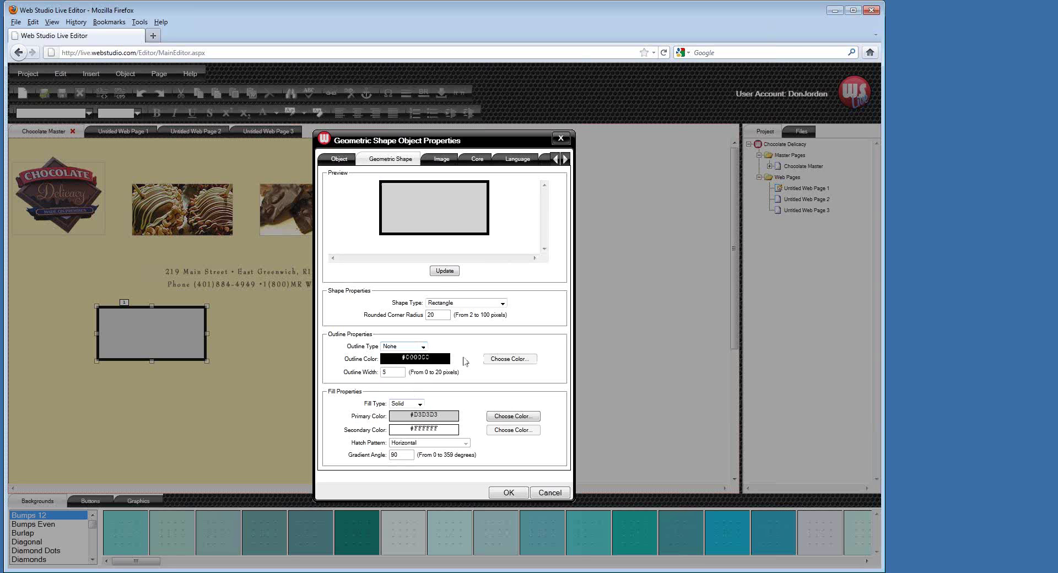
click(449, 272)
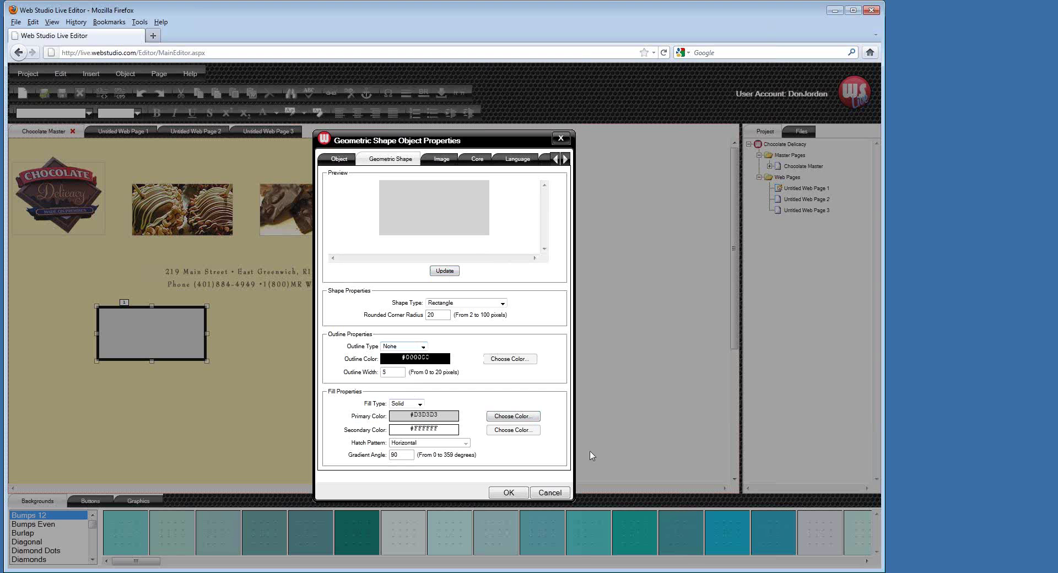
Step: Set the rectangle's primary fill color to the named color Chocolate and apply the shape properties
click(509, 422)
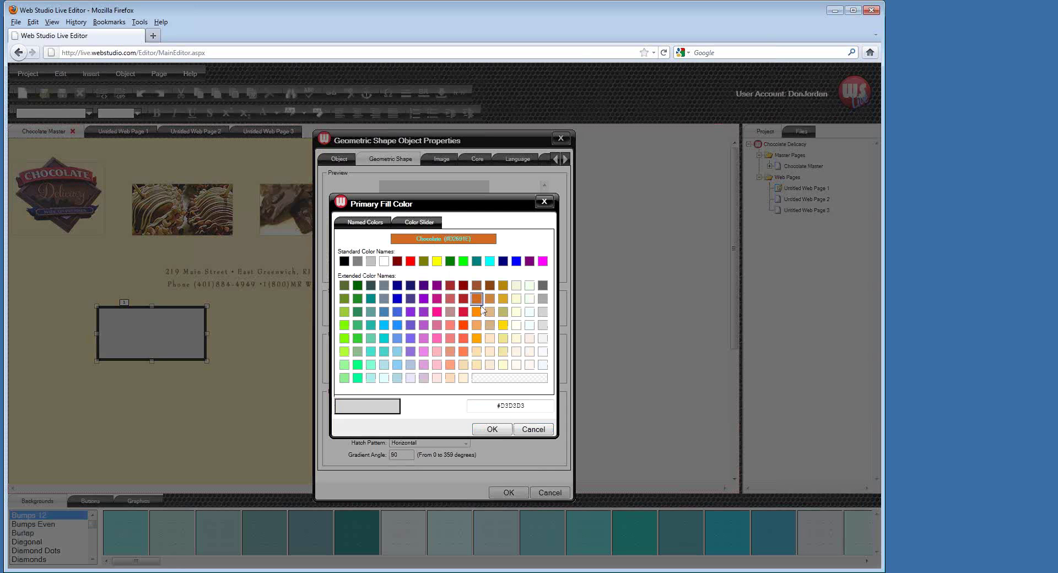
click(478, 302)
click(495, 431)
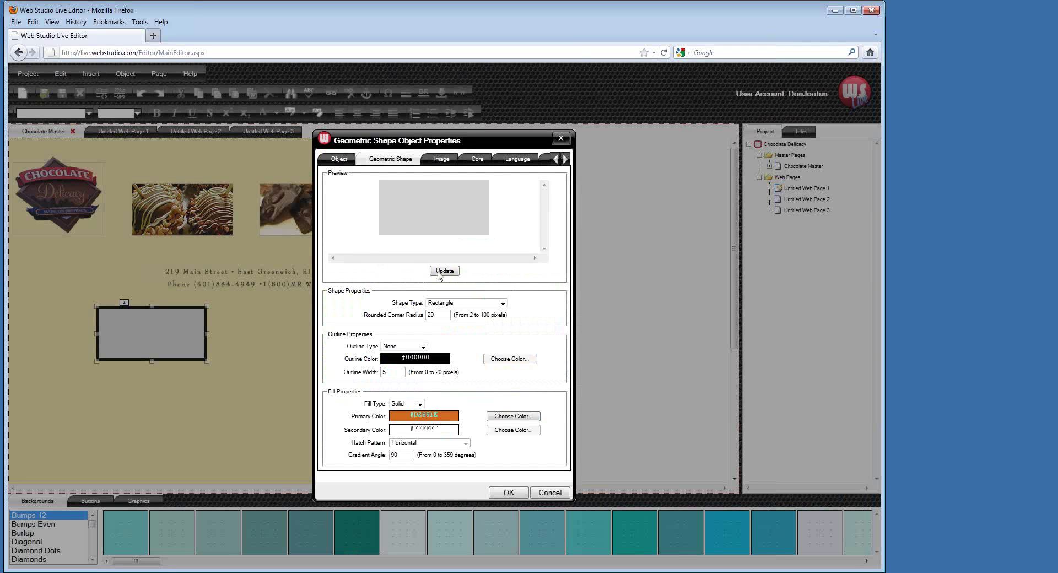
click(444, 270)
click(519, 495)
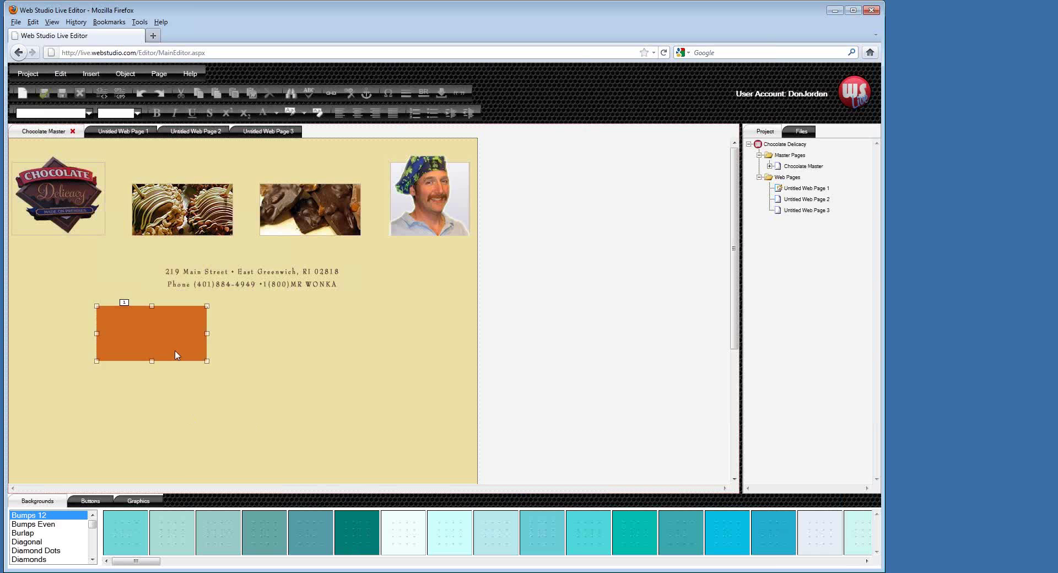
Step: Fit the rectangle as a band between the logo and chef photo, matching the chocolate photos' height, and send it to the back
drag(176, 354, 391, 208)
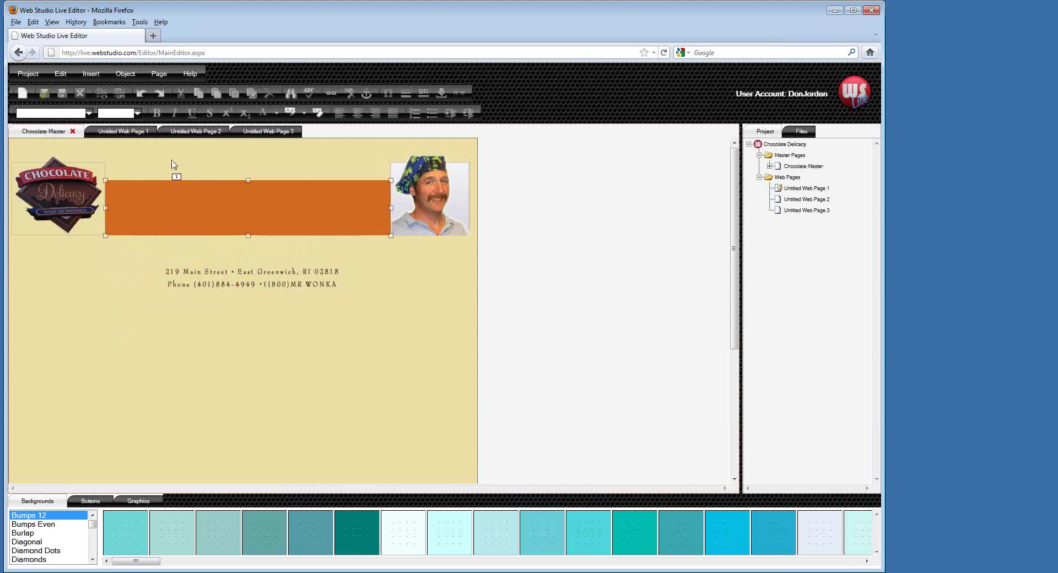
click(125, 74)
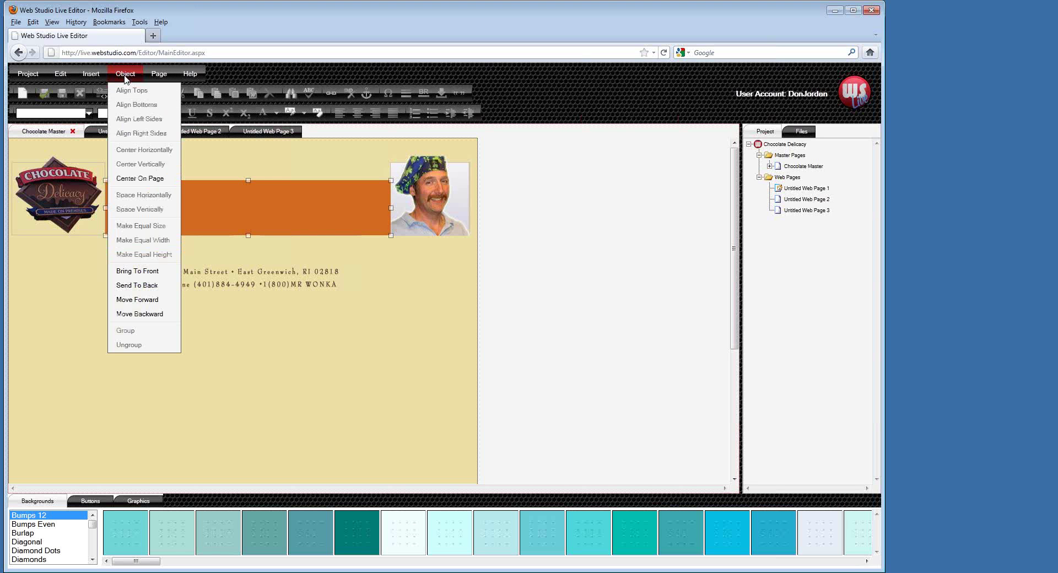
click(134, 285)
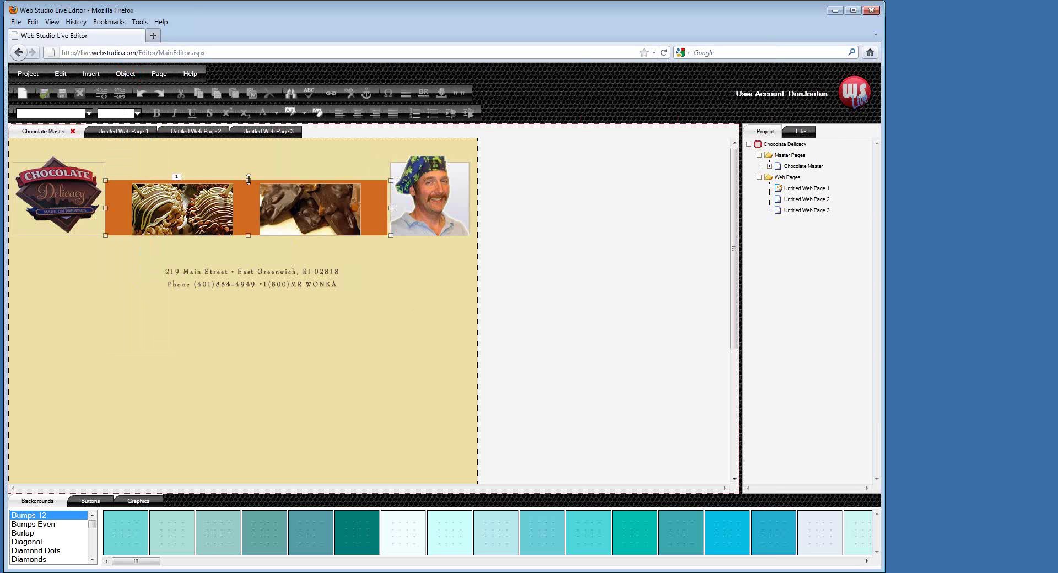
drag(248, 180, 249, 184)
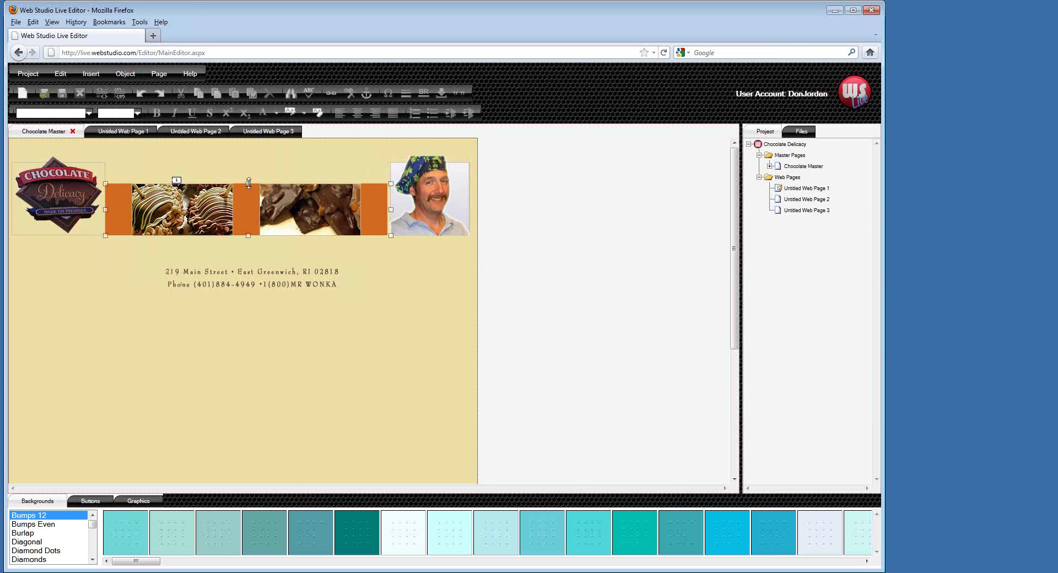
Step: Send the chef photo to the back so it sits behind the chocolate-colored band
click(408, 206)
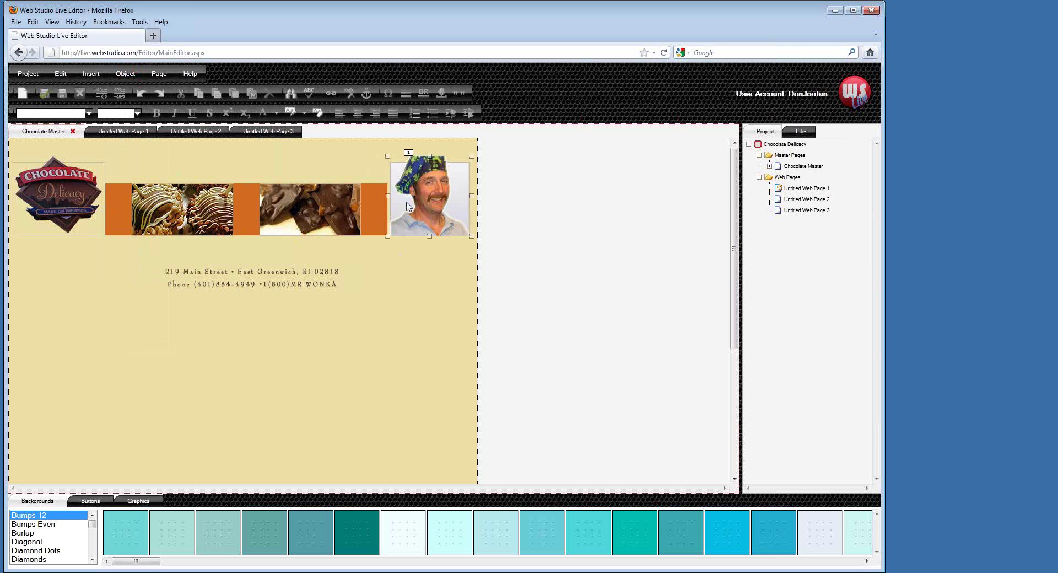
click(134, 75)
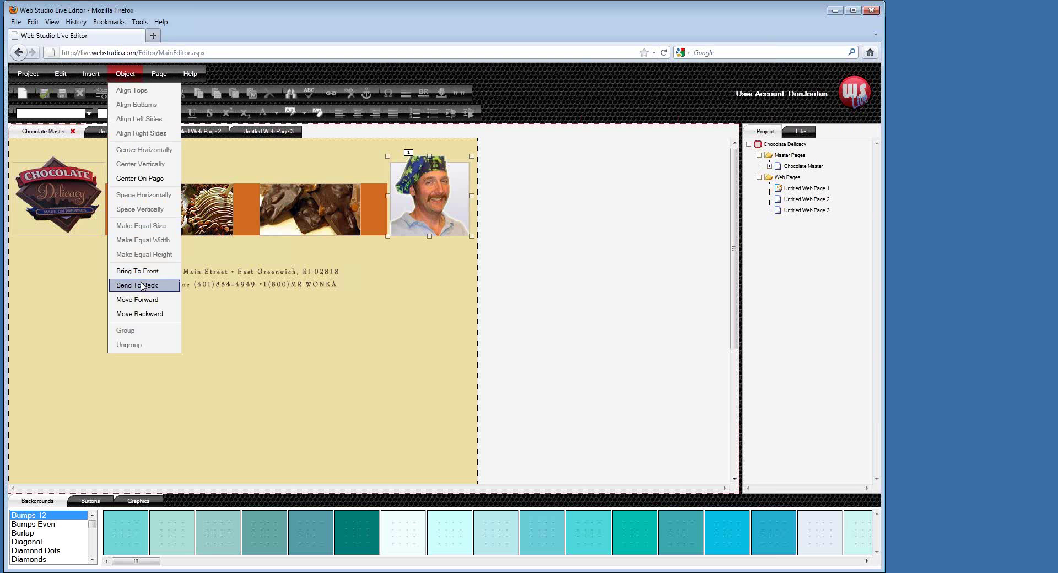
click(142, 286)
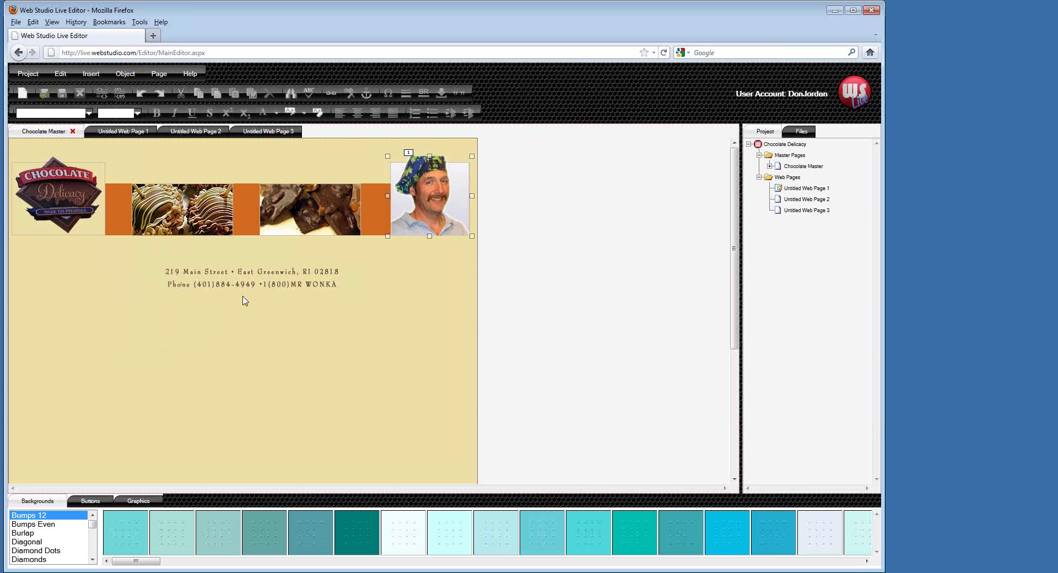
Step: Move the contact text above the chocolate-colored band and center it on the page
drag(255, 289, 249, 170)
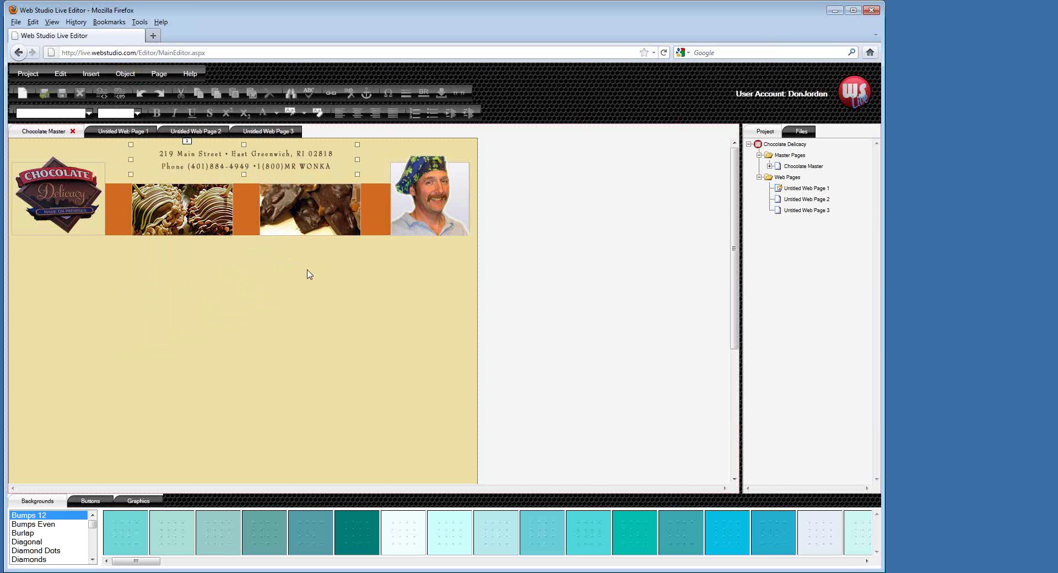
click(121, 74)
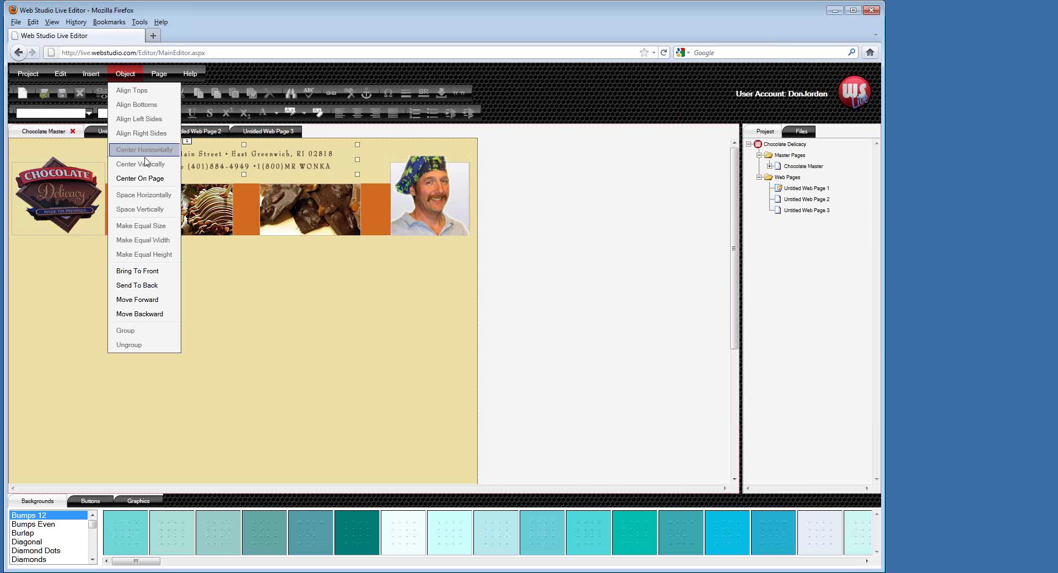
click(142, 179)
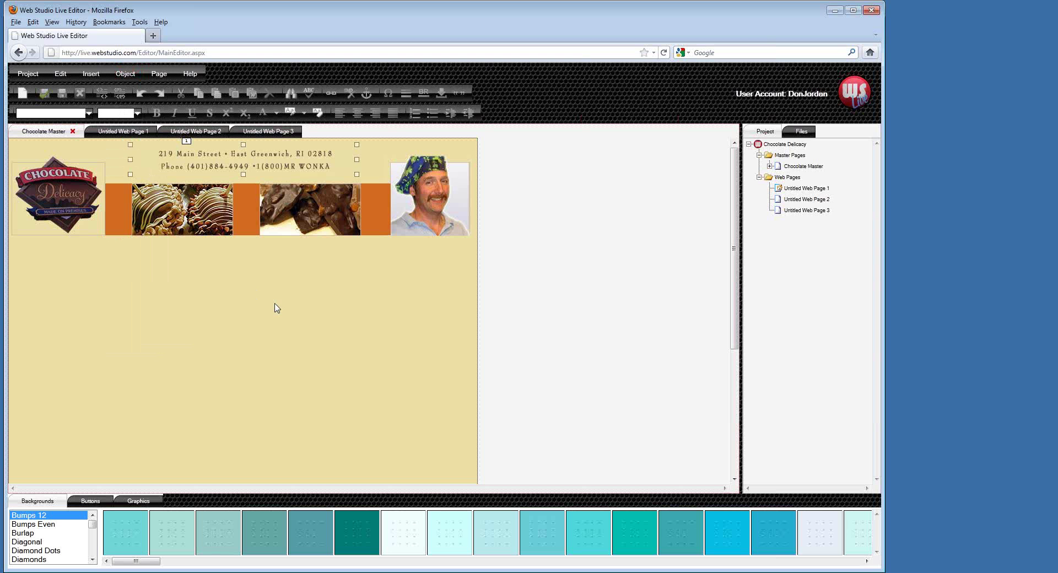
scroll(278, 301, down, 5)
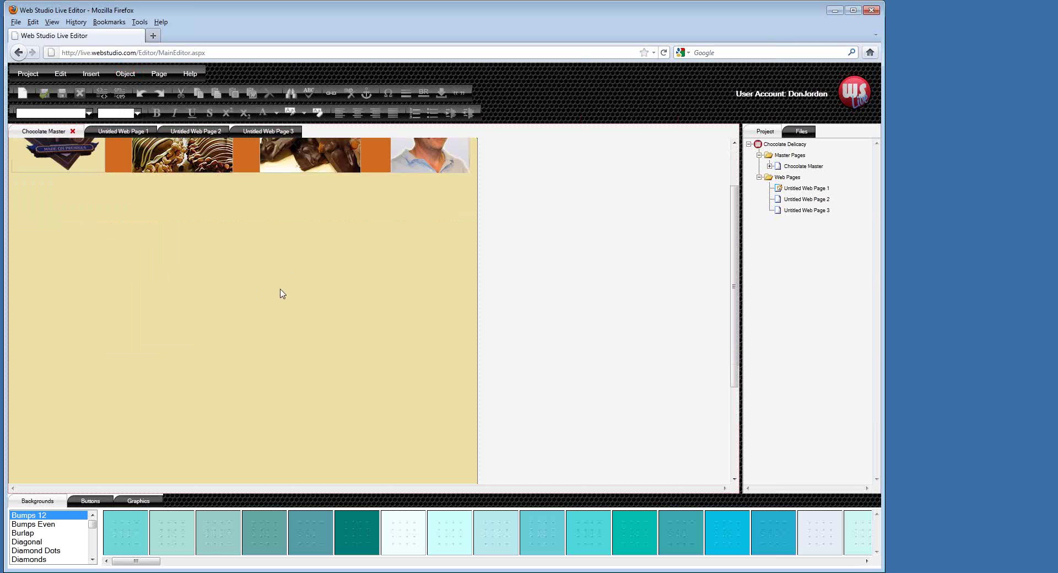
scroll(285, 345, up, 5)
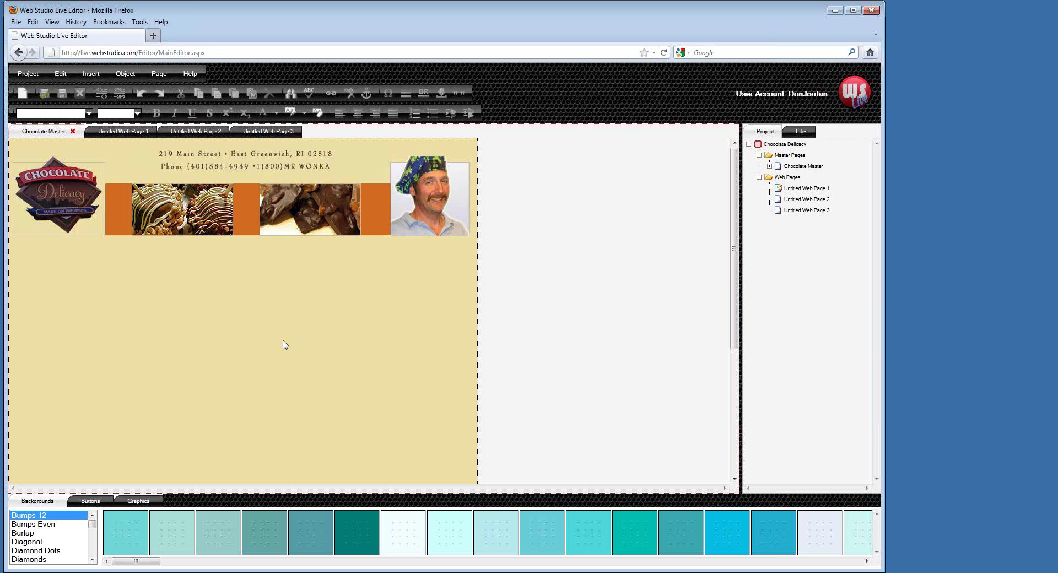
Step: Undo the centering of the contact text and its move above the band
click(65, 74)
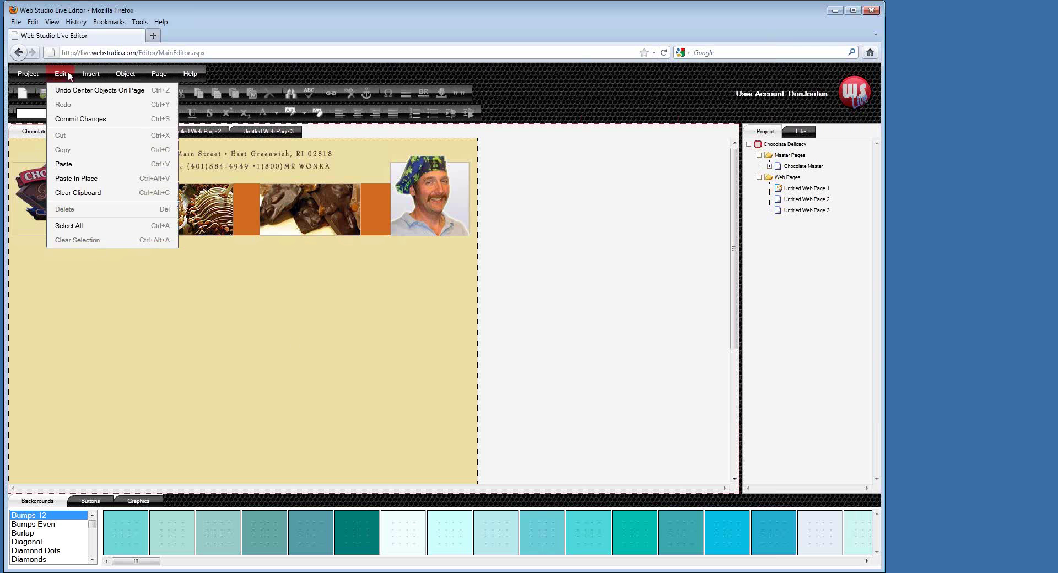
click(72, 89)
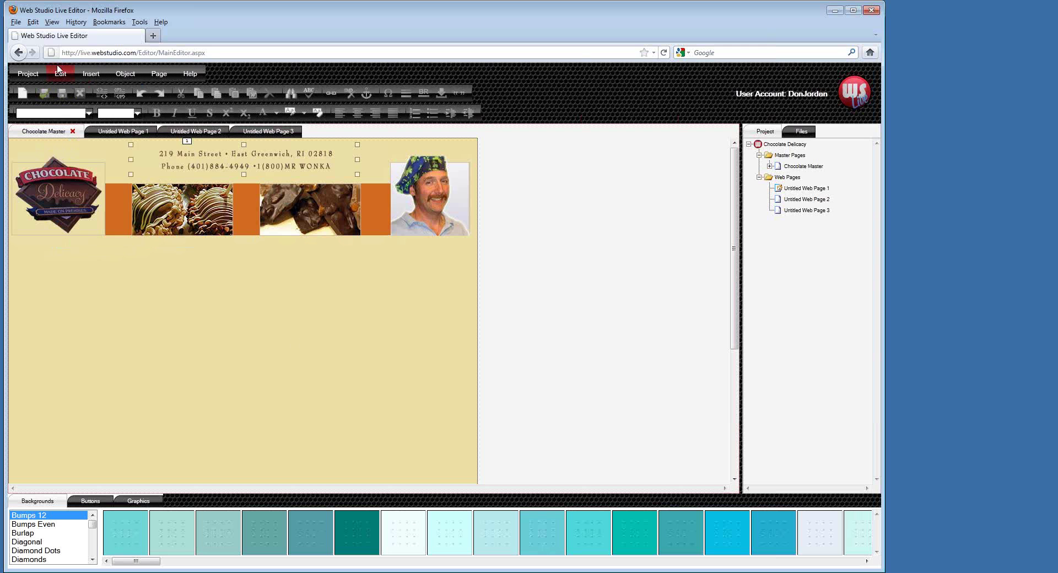
click(57, 68)
click(72, 89)
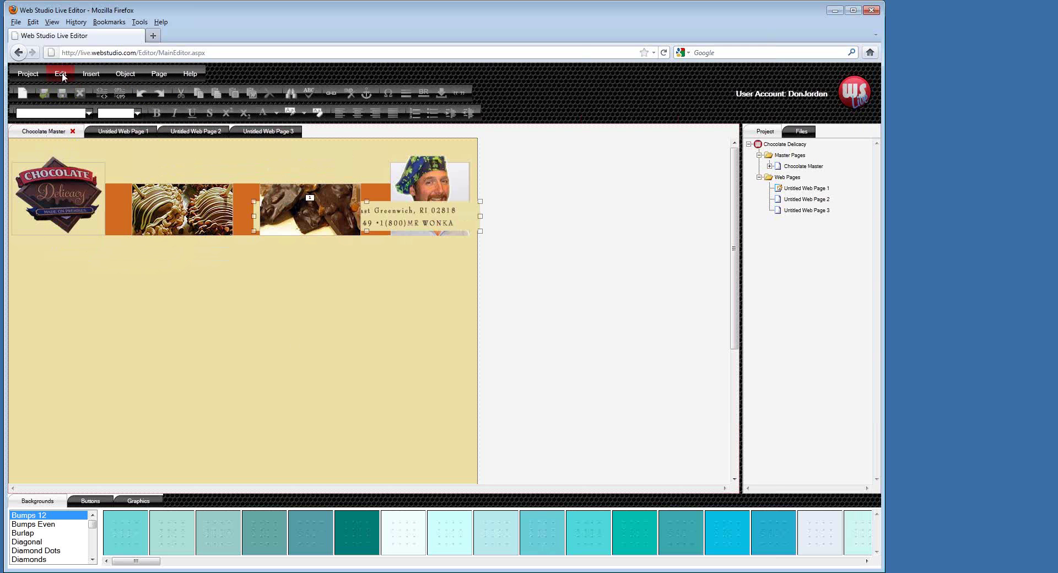
Step: Redo the contact text's move above the band and its centering on the page
click(63, 75)
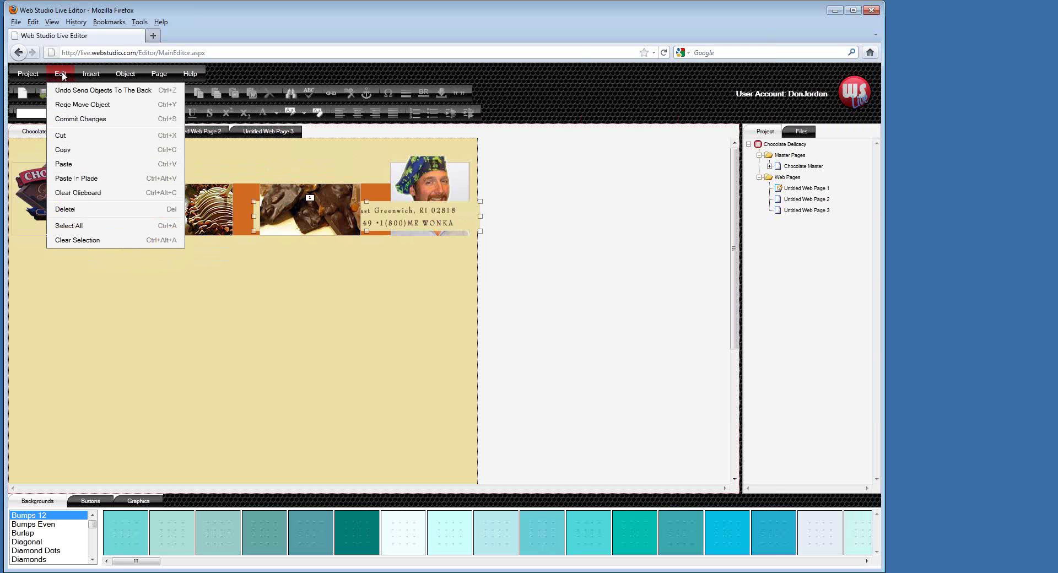
click(81, 105)
click(61, 74)
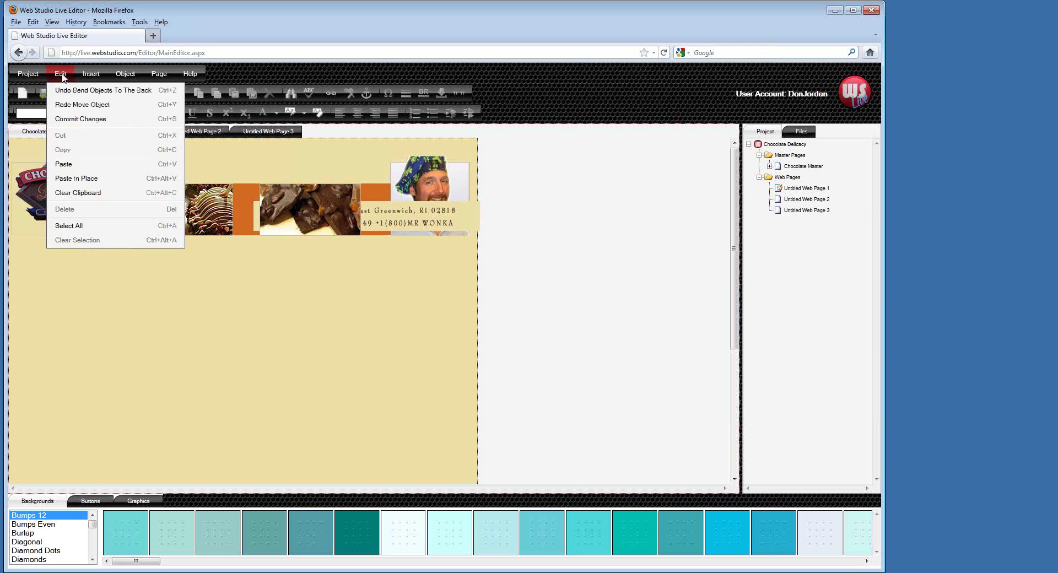
click(81, 104)
click(60, 74)
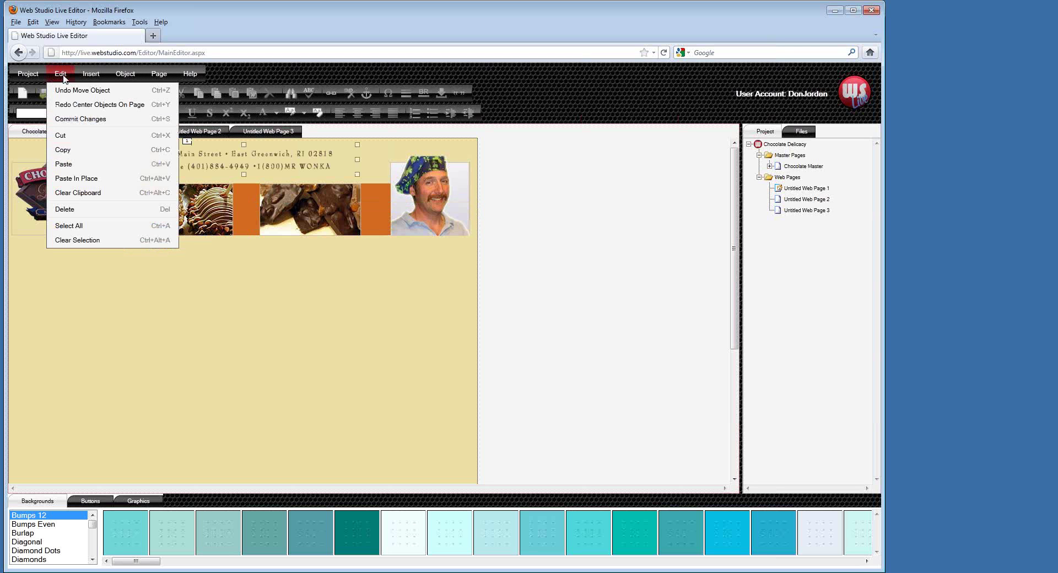
click(77, 109)
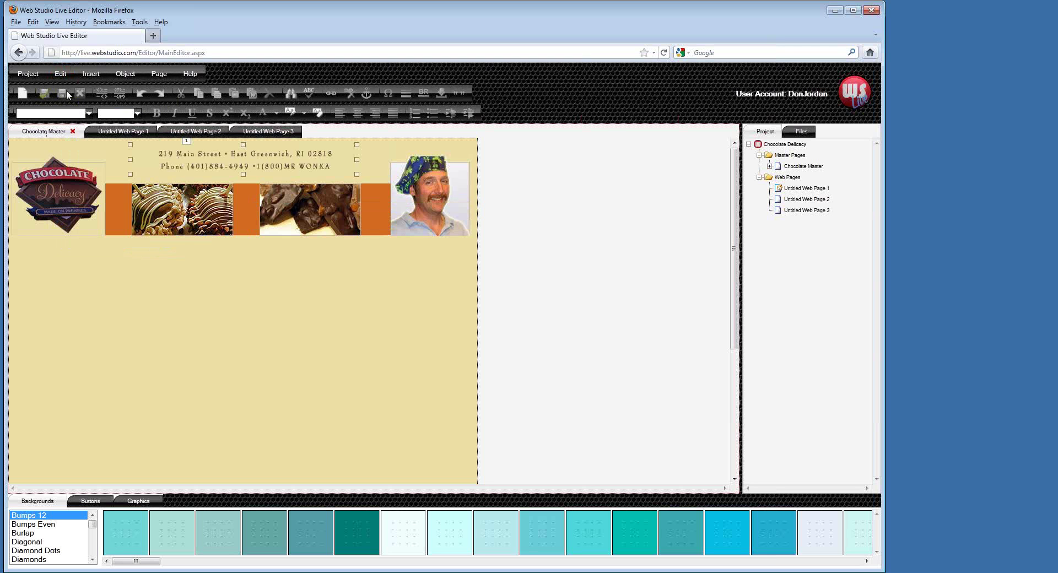
Step: Undo the recent edits back through the contact text's placement, the send-to-back changes and the rectangle's resizing
click(61, 74)
click(64, 74)
click(64, 73)
click(77, 84)
click(62, 75)
click(73, 89)
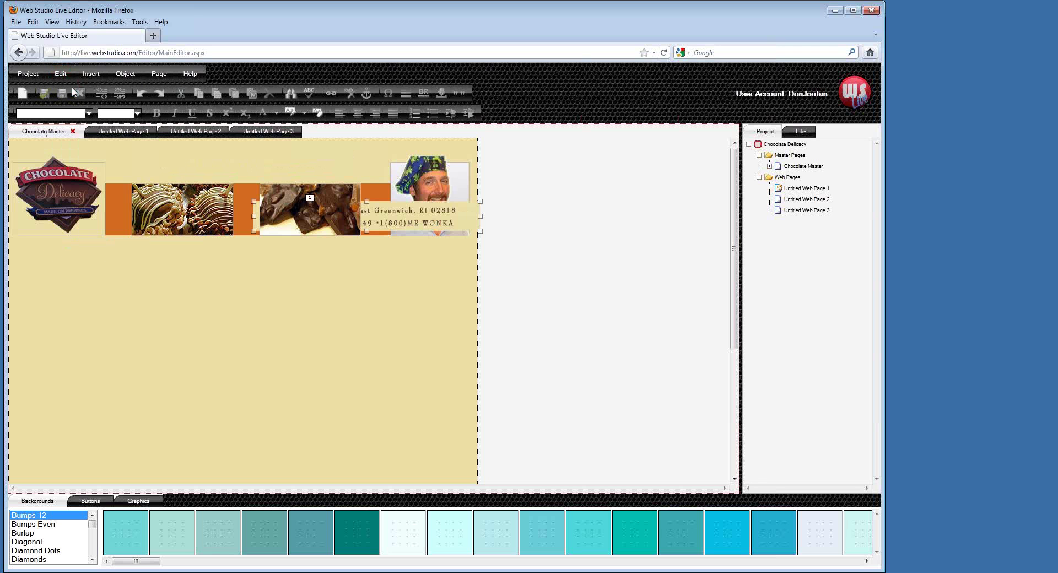
click(63, 75)
click(73, 89)
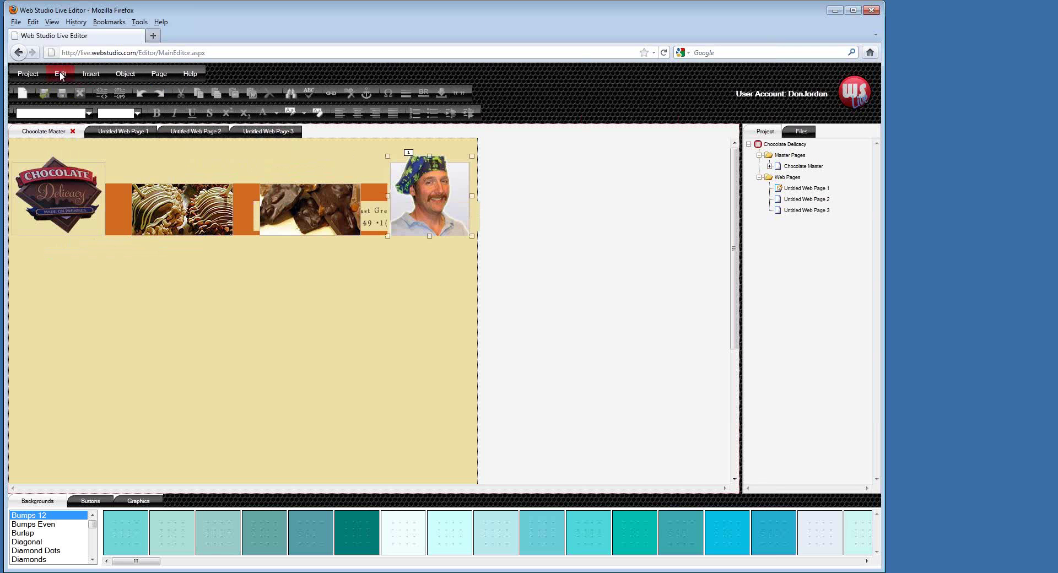
click(62, 75)
click(70, 90)
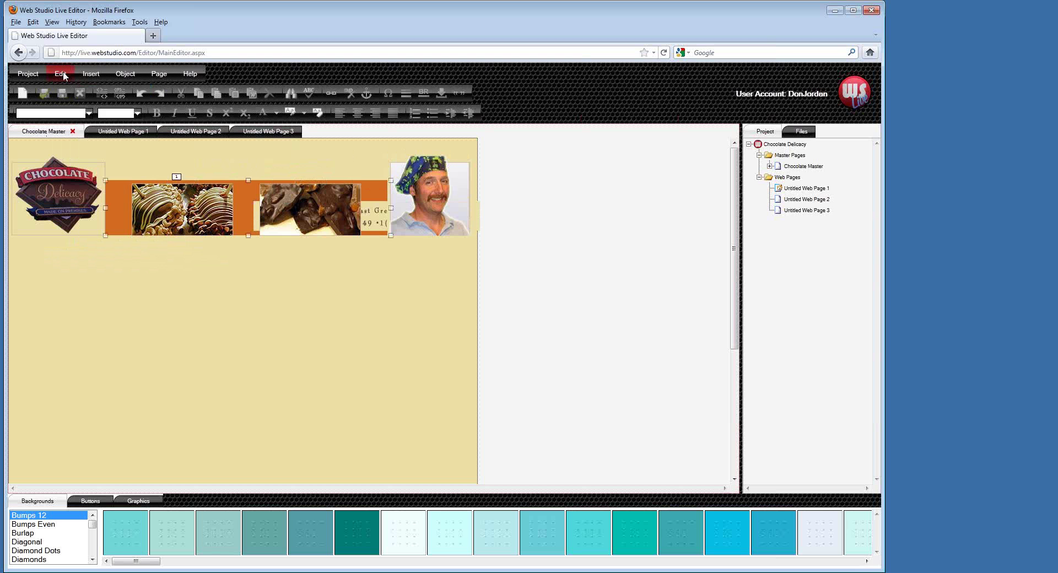
click(62, 75)
click(72, 87)
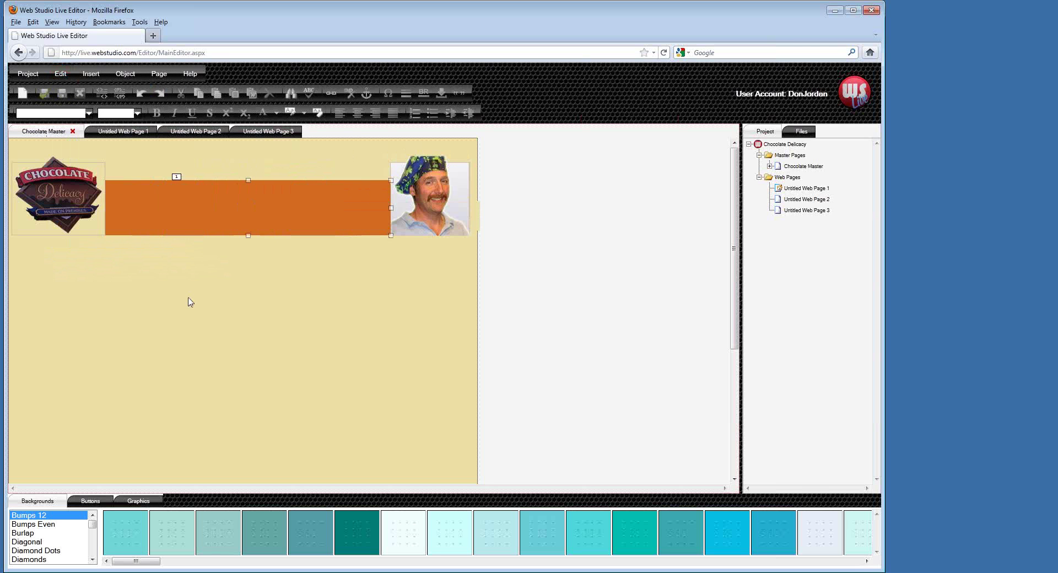
key(ctrl+z)
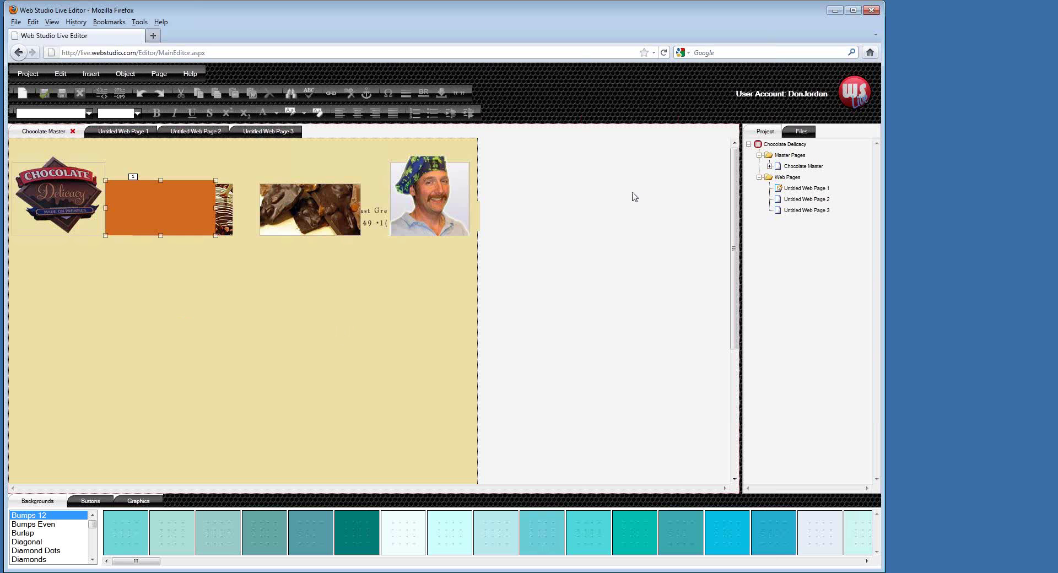
Step: Close the browser, return to live.webstudio.com in a new window, and reopen the project in the editor
click(877, 13)
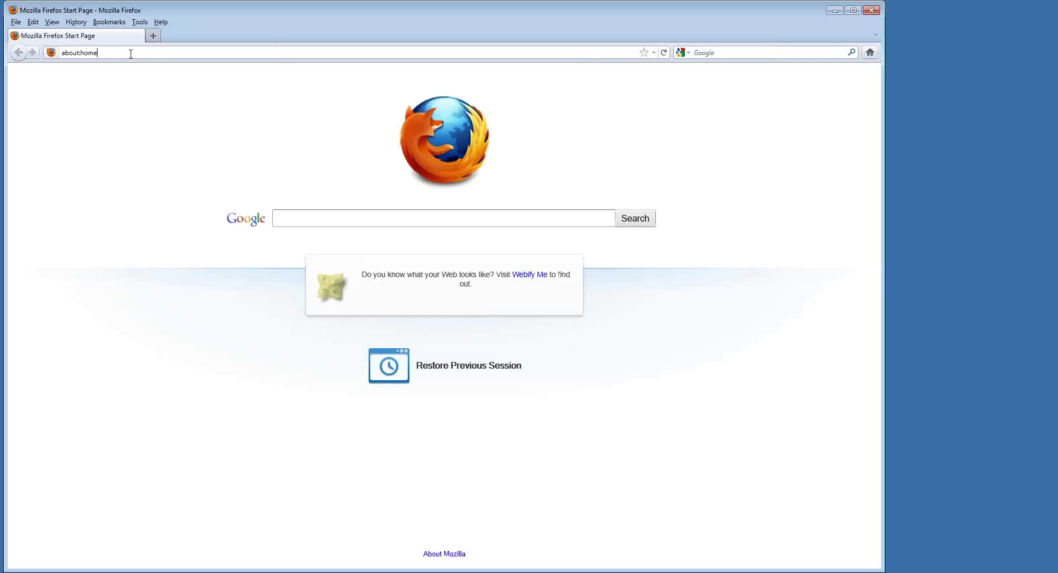
click(131, 53)
text(live)
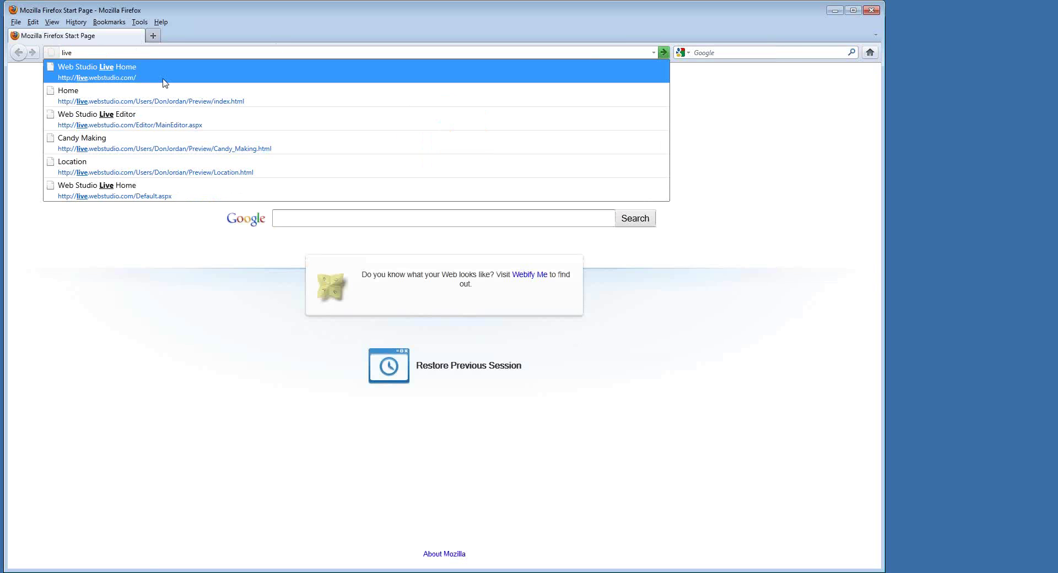
click(164, 83)
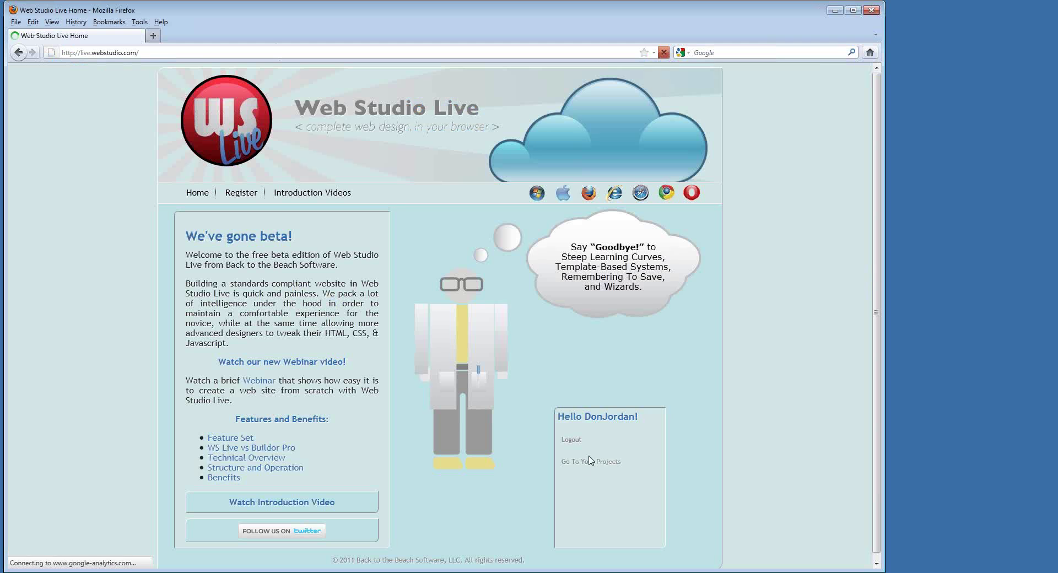
click(585, 463)
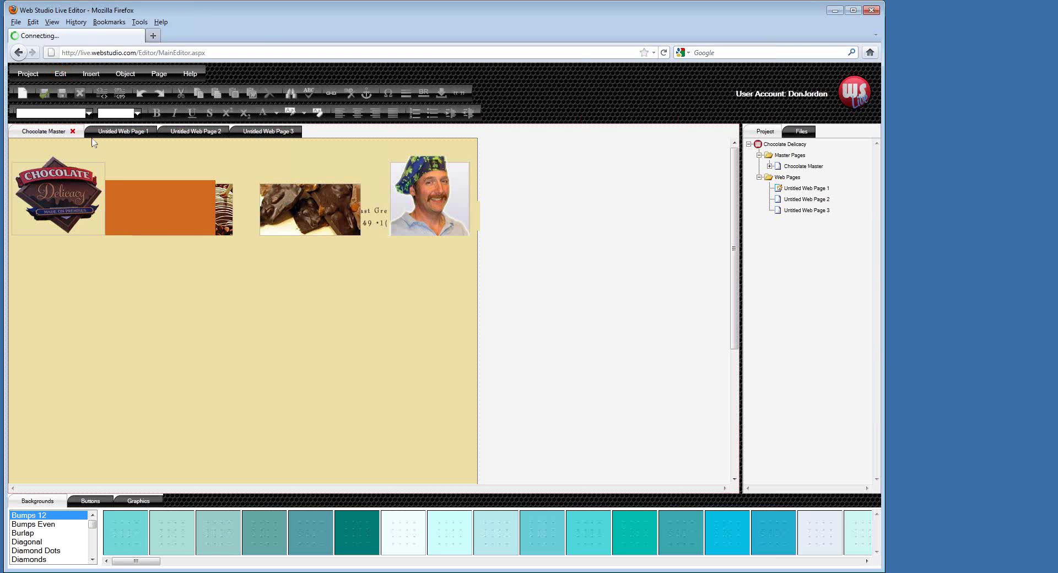
Step: Redo the rectangle's resizing, the send-to-back changes, and the contact text's move and centering on the page
click(61, 75)
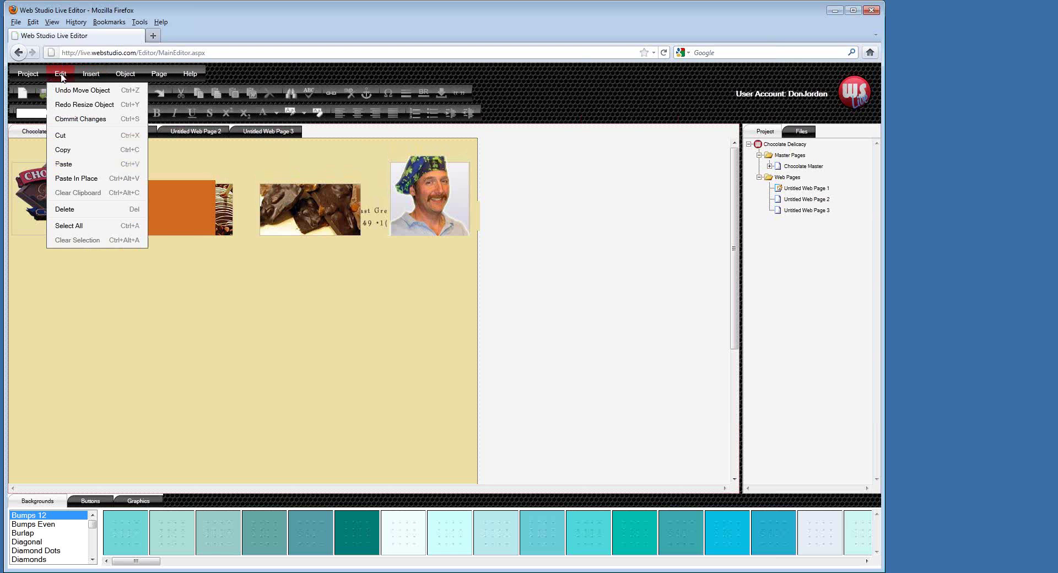
click(84, 104)
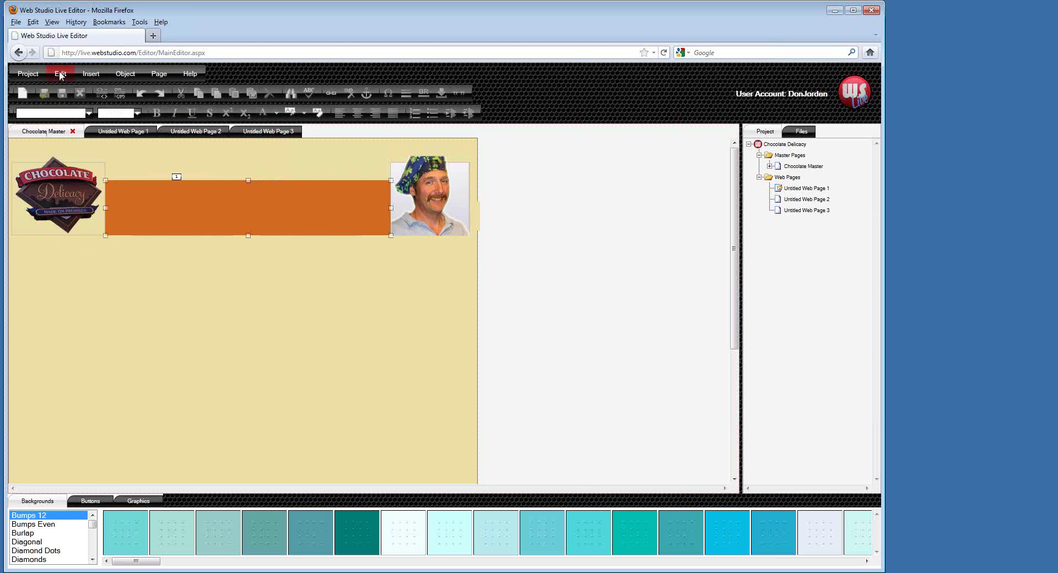
click(61, 75)
click(83, 104)
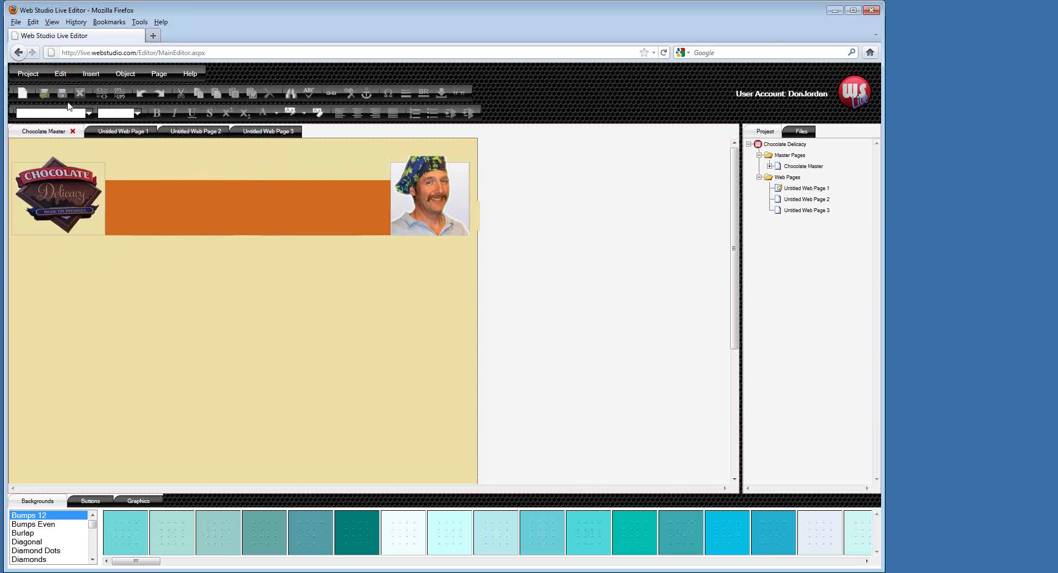
click(60, 76)
click(83, 104)
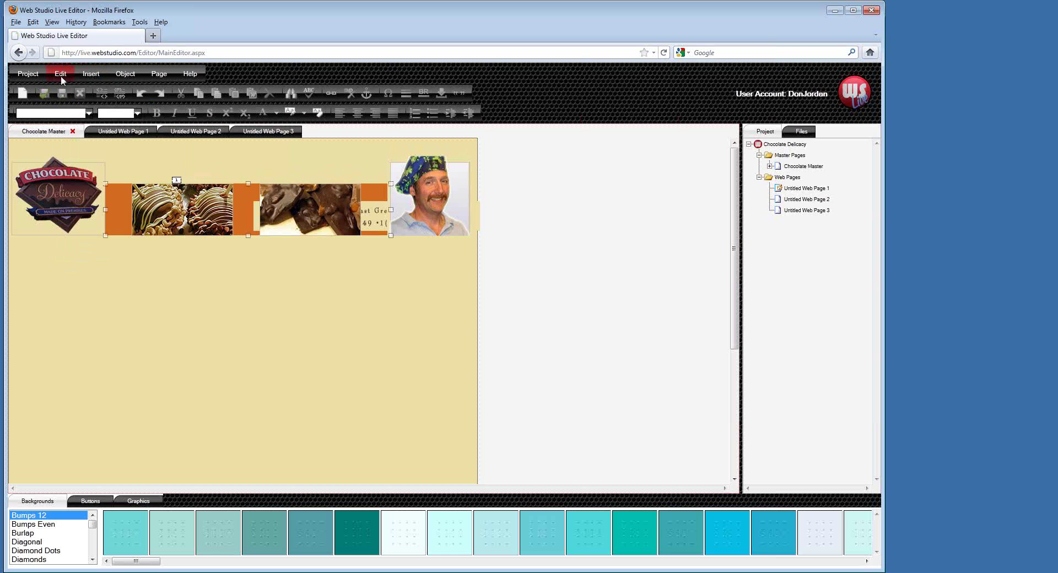
click(61, 75)
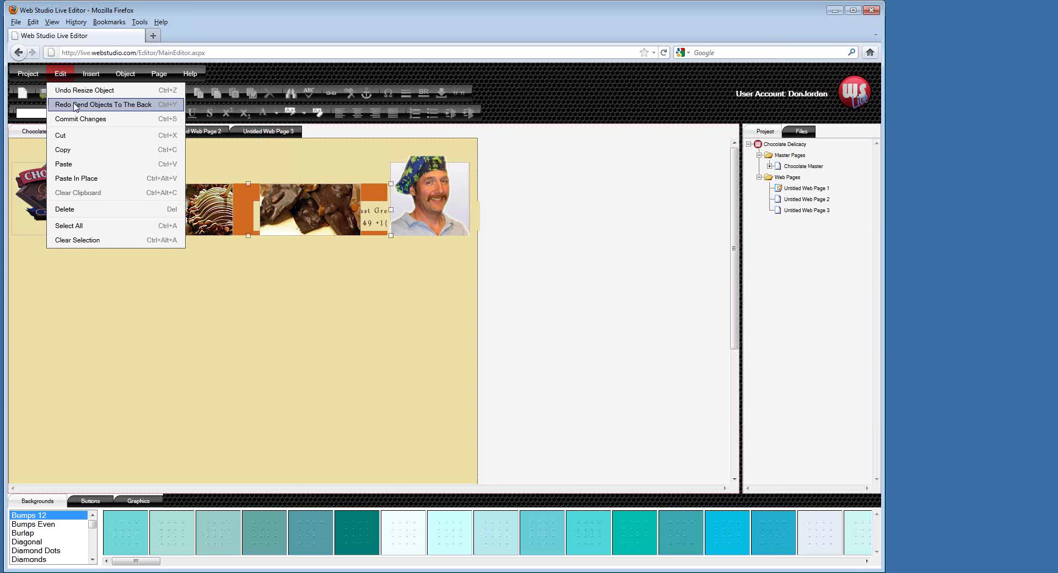
click(76, 105)
click(60, 76)
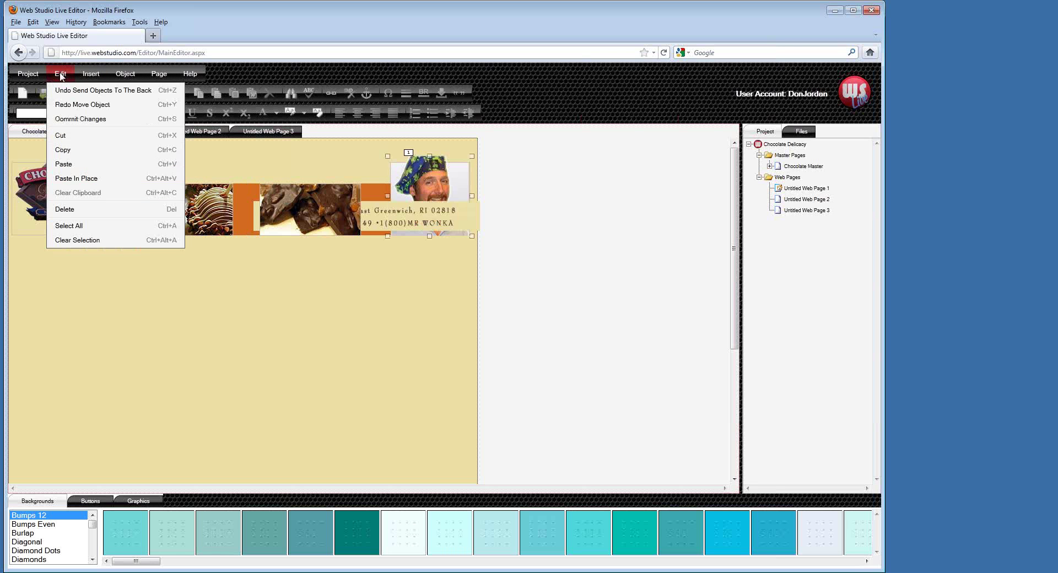
click(83, 104)
click(61, 75)
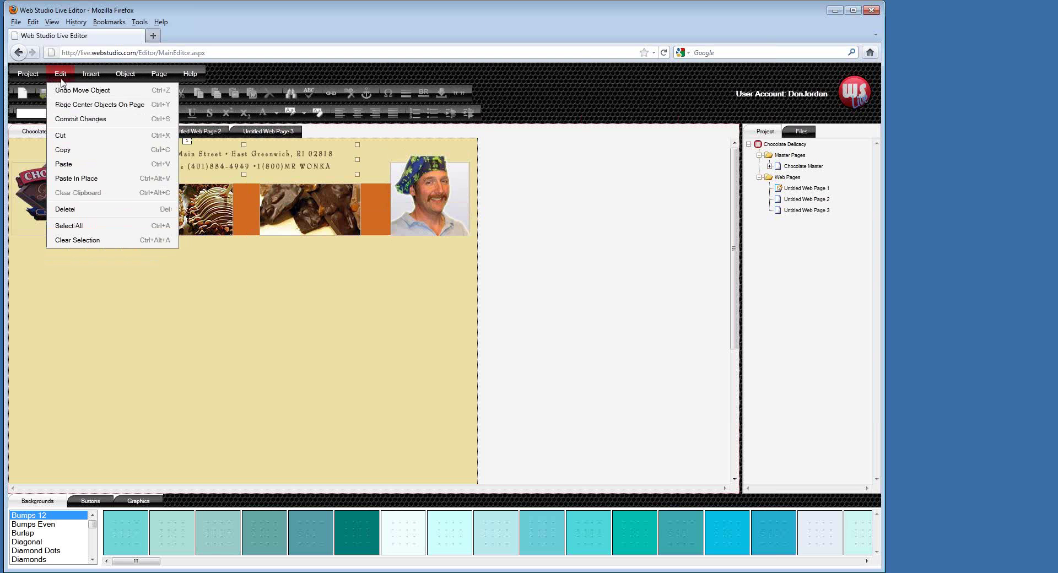
click(83, 104)
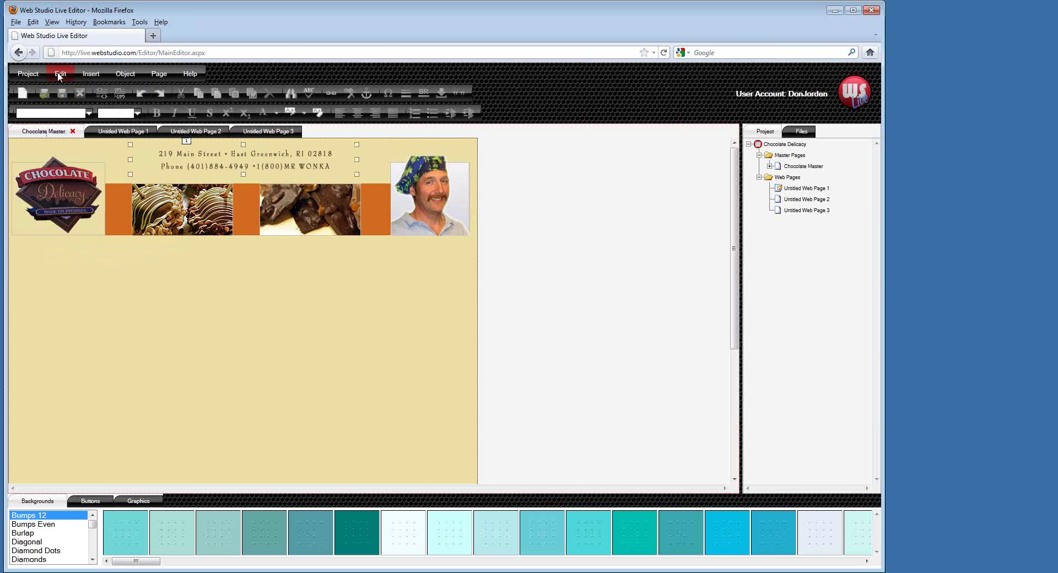
click(62, 75)
click(69, 92)
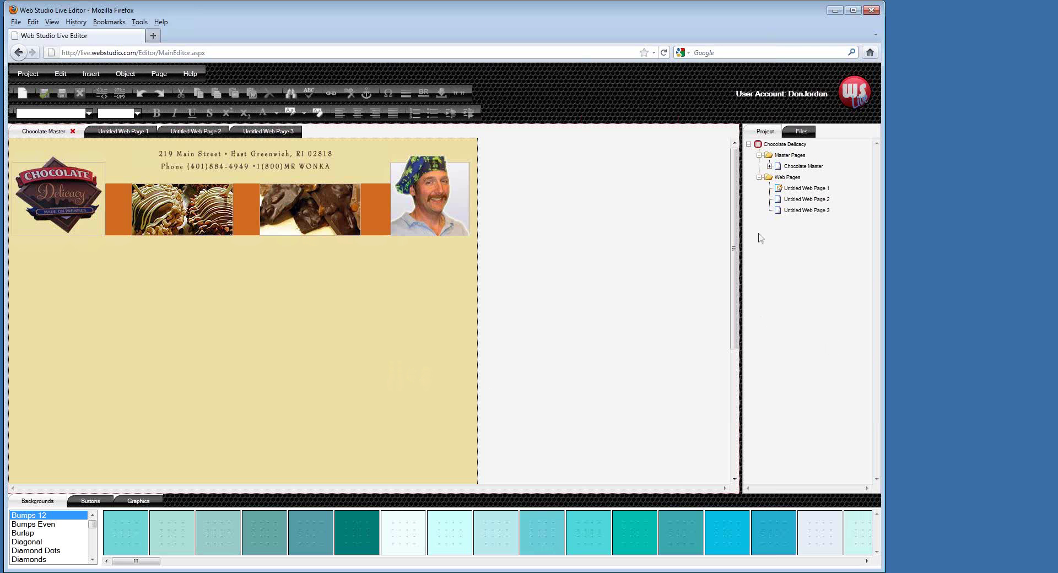
Step: Examine the list of objects under Chocolate Master in the project tree, and collapse it again
click(769, 166)
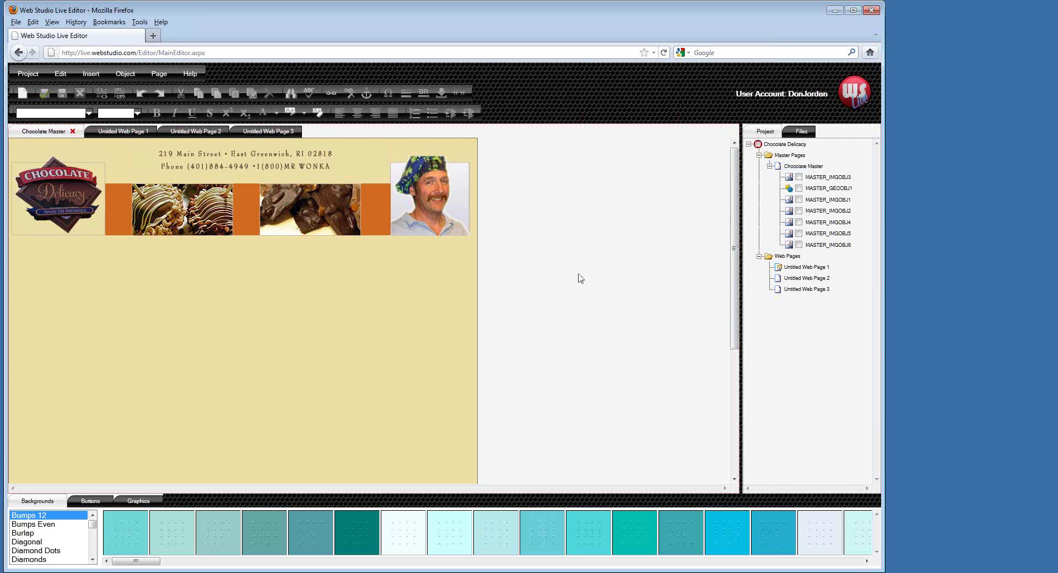
click(769, 166)
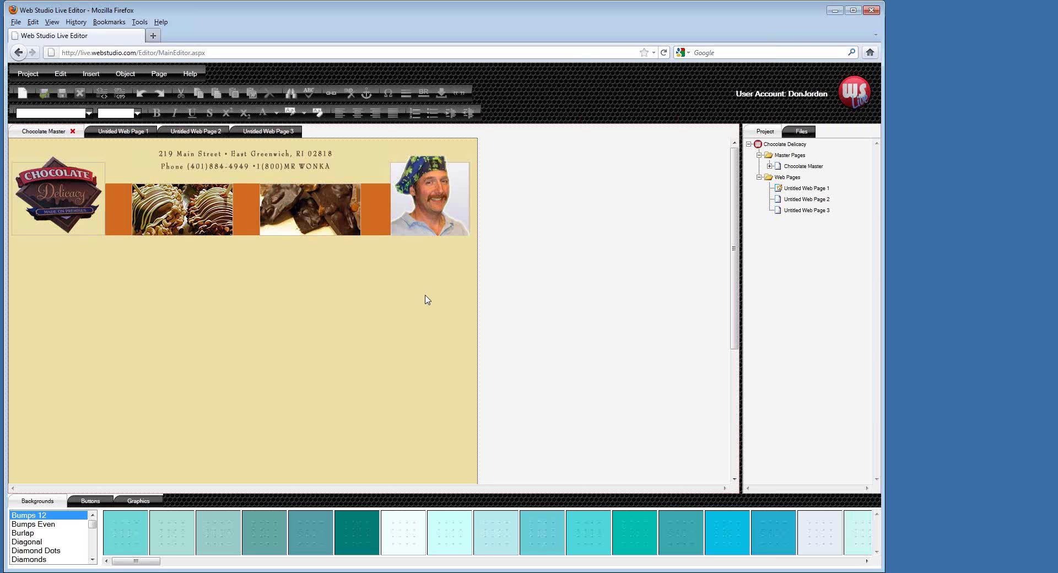
Step: Add an orange button from the soft curve rectangle set below the logo, at about X 83, Y 221 pixels
click(93, 502)
drag(90, 529, 563, 567)
click(65, 536)
drag(338, 371, 55, 260)
click(236, 308)
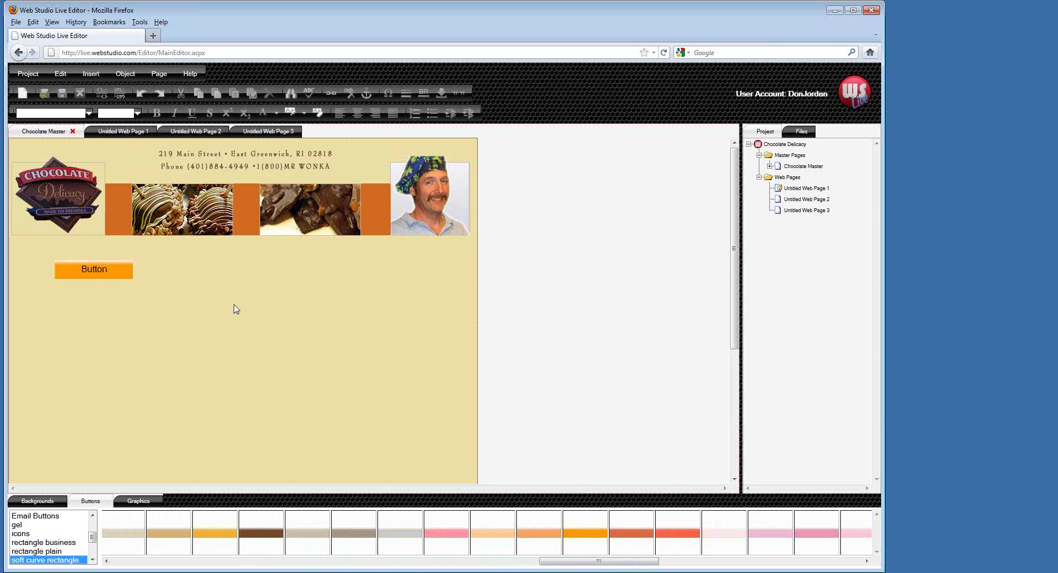
Step: Change the label text of the orange button below the logo to "Home" and update its preview
right_click(116, 272)
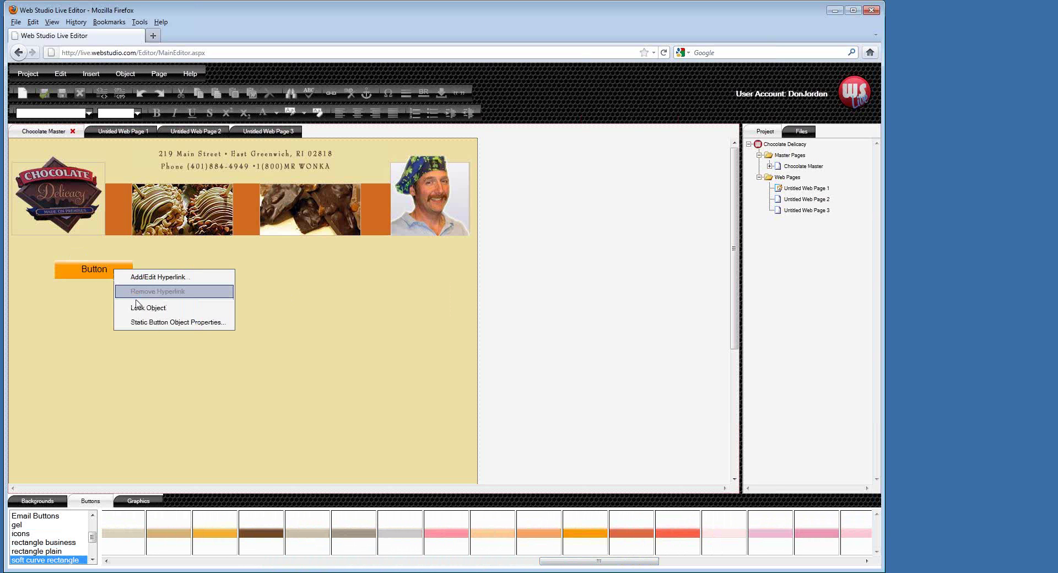
click(147, 322)
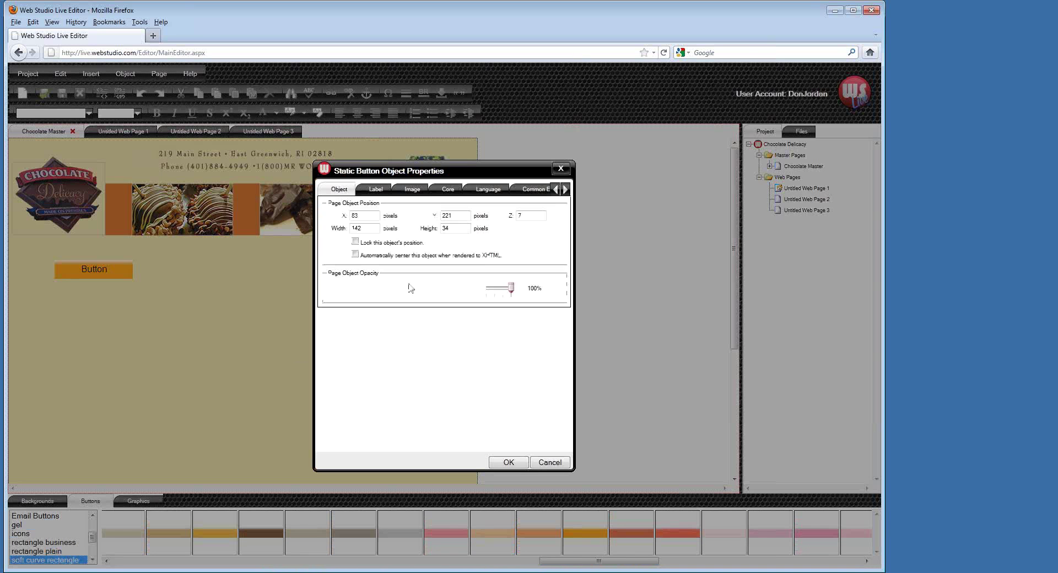
click(377, 190)
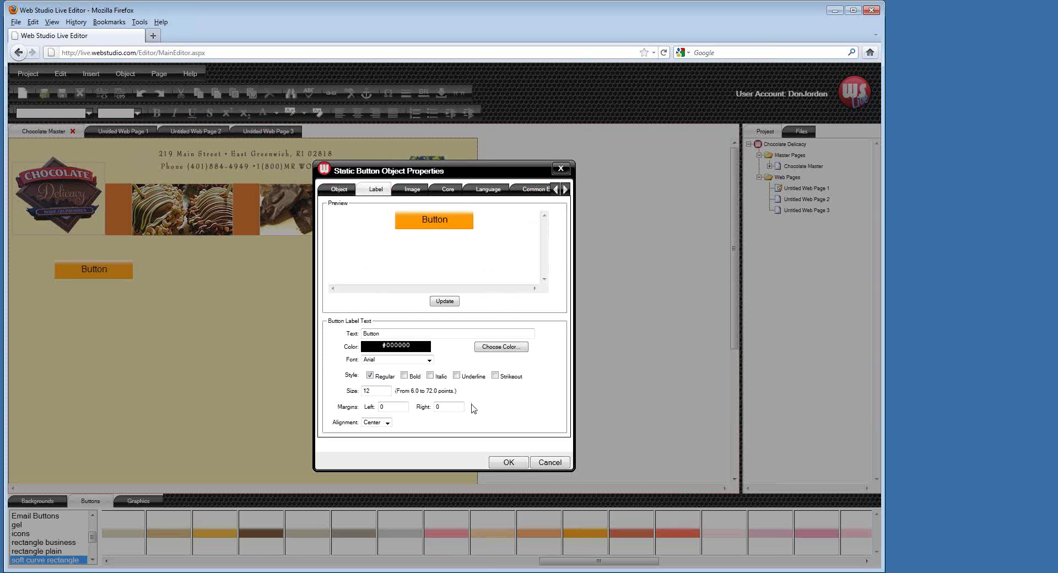
drag(386, 334, 357, 333)
text(H)
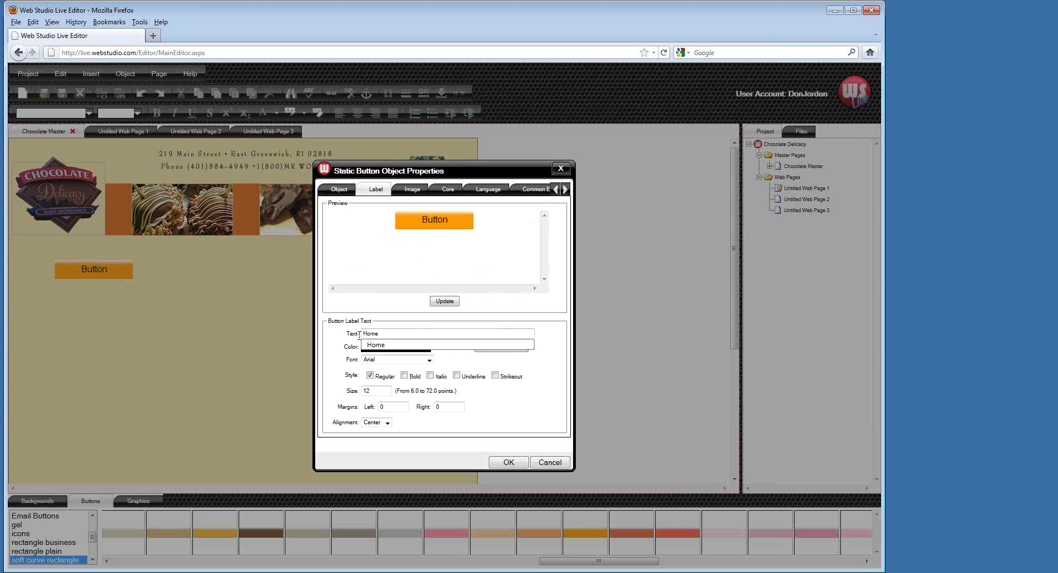
text(ome)
click(377, 345)
click(444, 301)
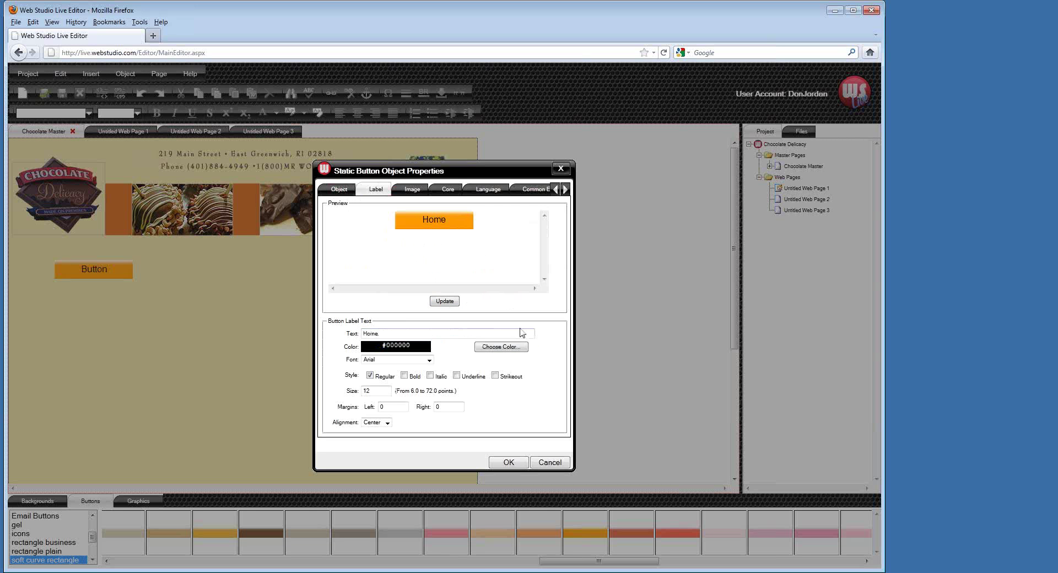
Step: Format the Home button's label in color #B22222, Times New Roman, bold, and apply the properties
click(501, 346)
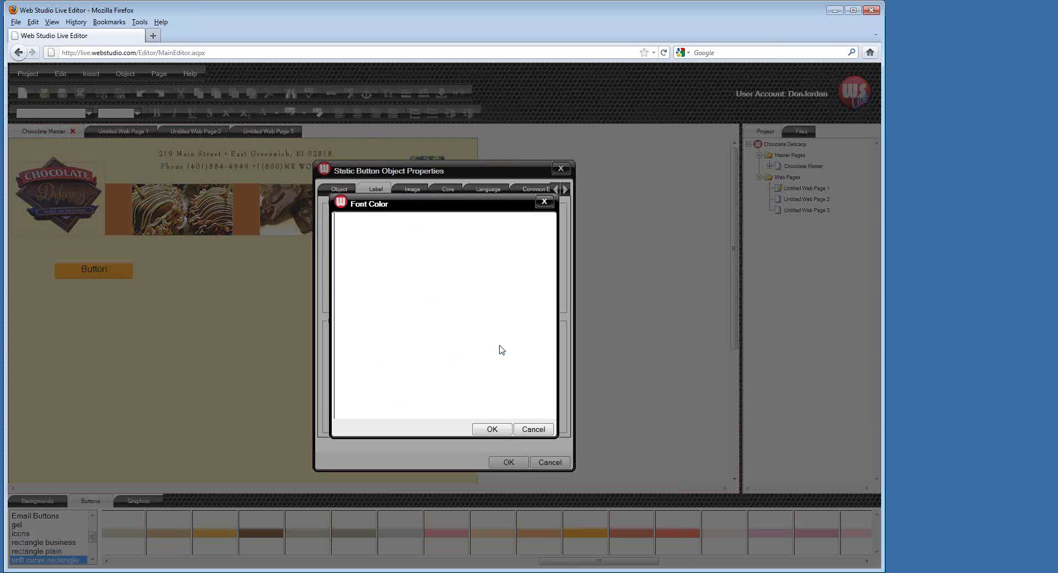
click(463, 298)
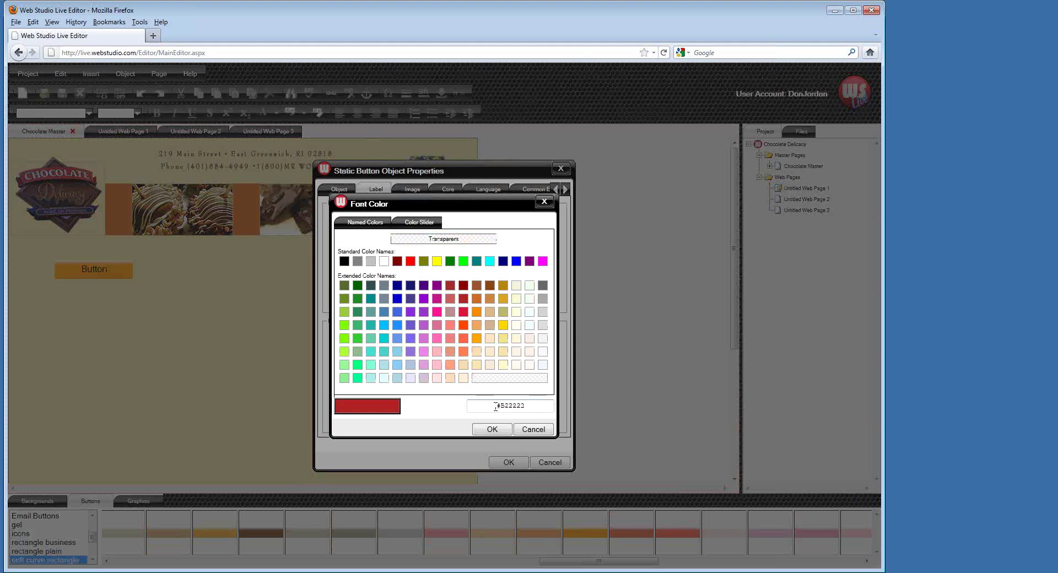
click(492, 429)
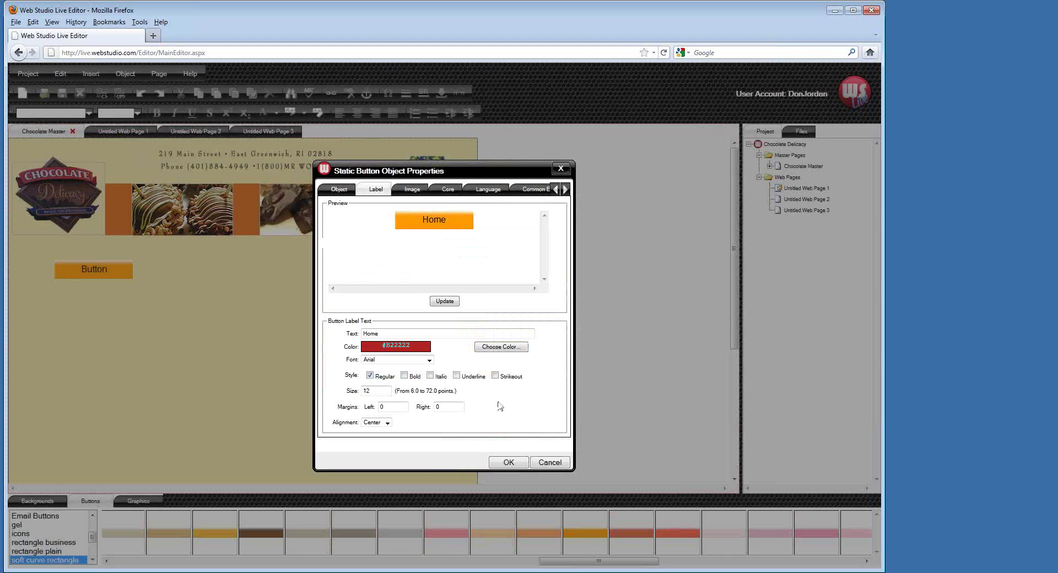
click(428, 360)
drag(429, 383, 426, 487)
click(404, 438)
click(405, 376)
click(450, 302)
click(508, 462)
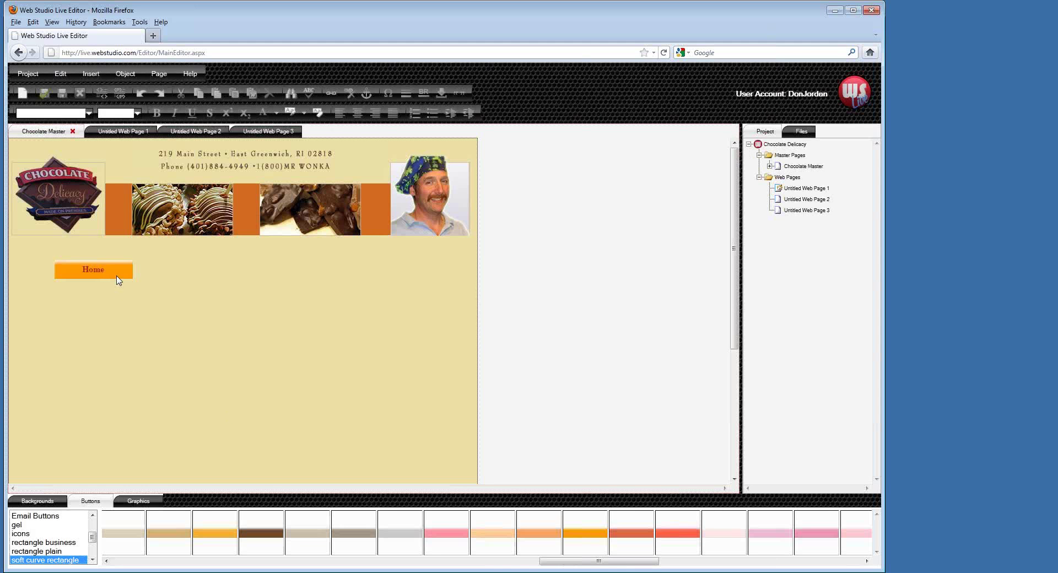
Step: Shift the Home button slightly left and up, and paste a copy of it at about X 337, Y 233 pixels
drag(118, 277, 101, 276)
click(267, 303)
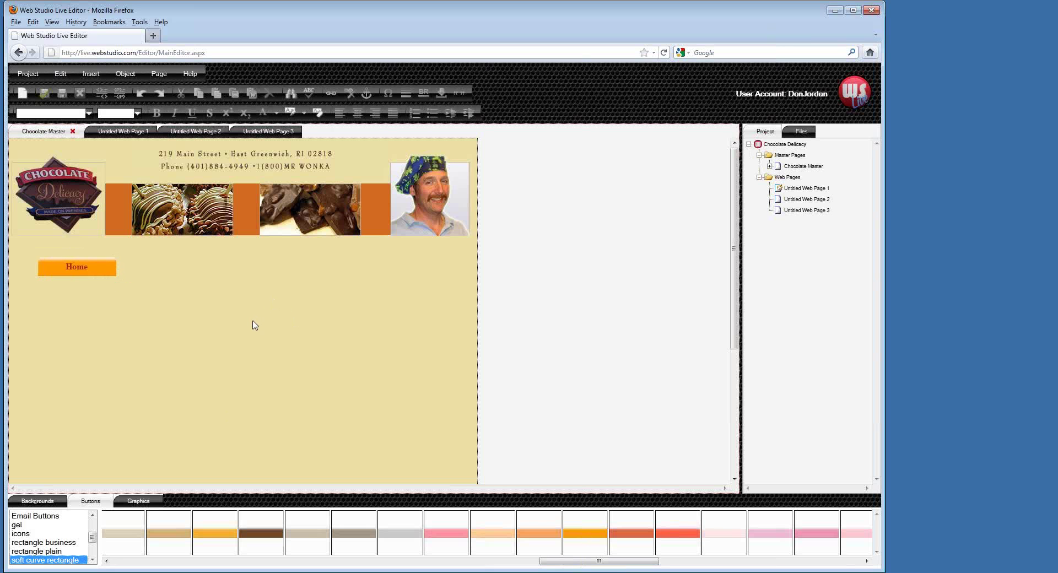
click(92, 272)
click(58, 76)
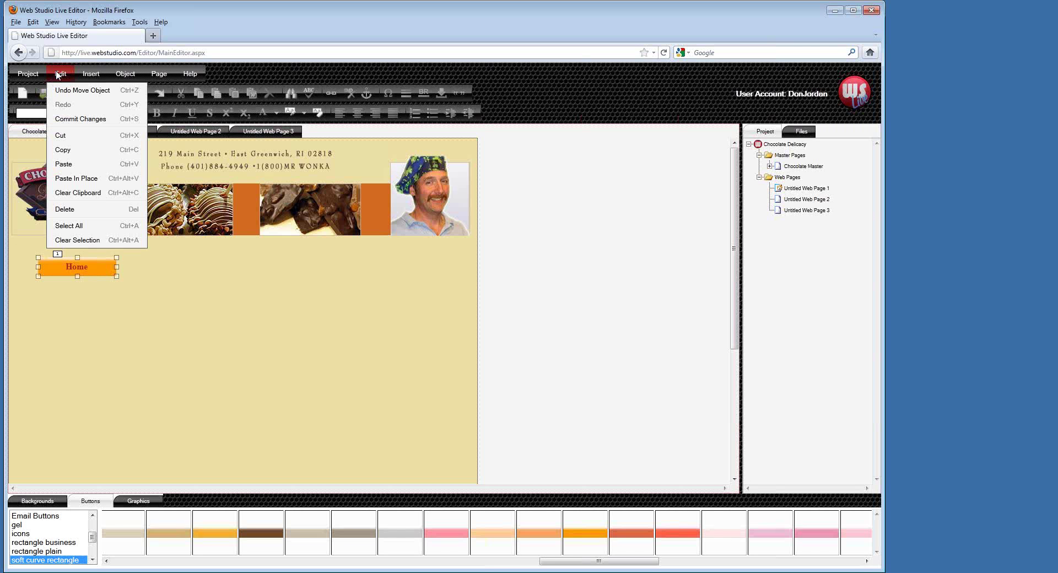
click(66, 149)
click(165, 280)
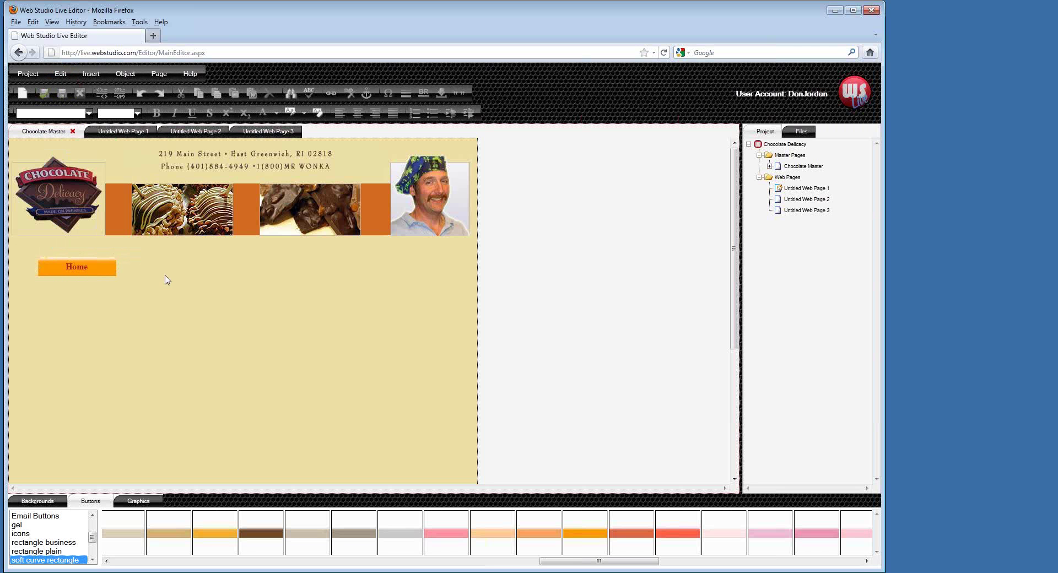
click(65, 74)
click(83, 163)
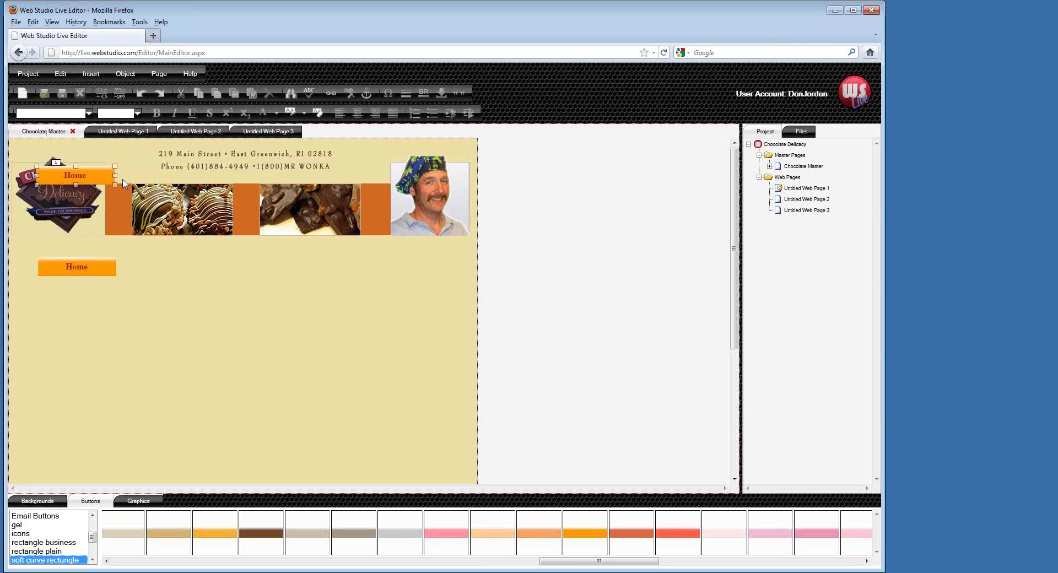
drag(83, 177, 235, 278)
click(244, 176)
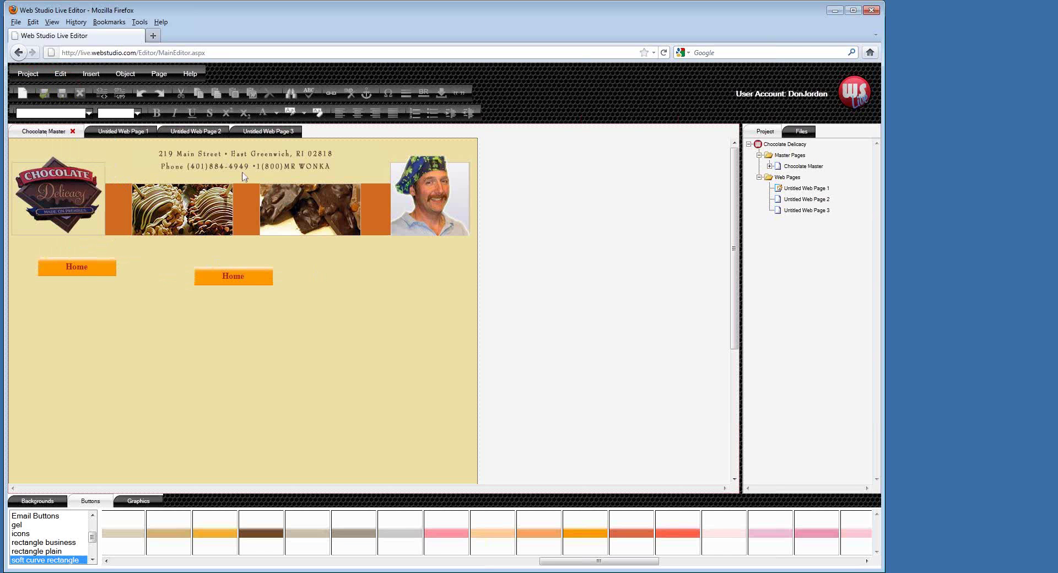
Step: Paste another copy of the Home button below the chef photo at about X 644, Y 224 pixels
click(66, 74)
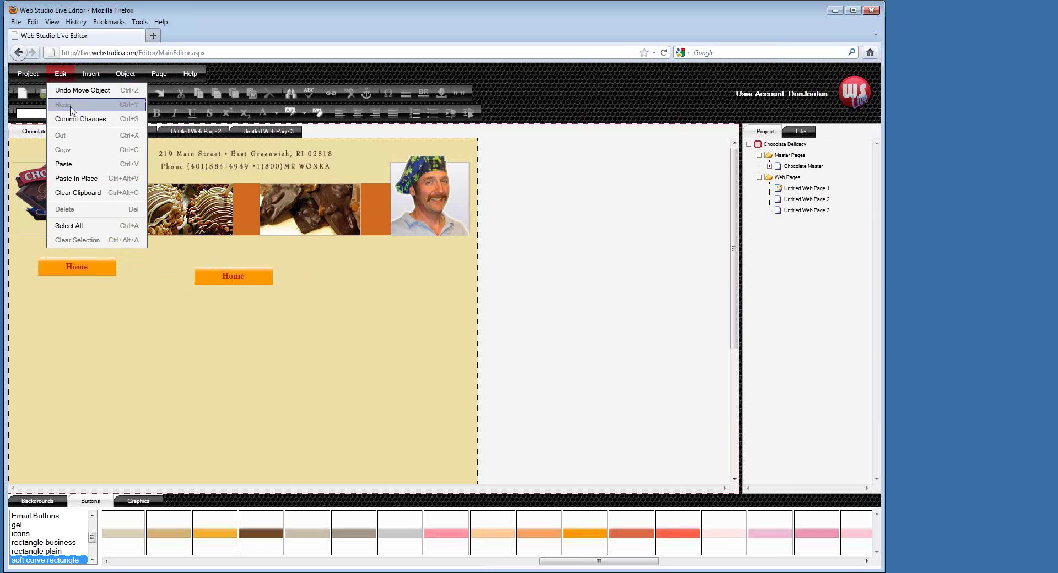
click(78, 167)
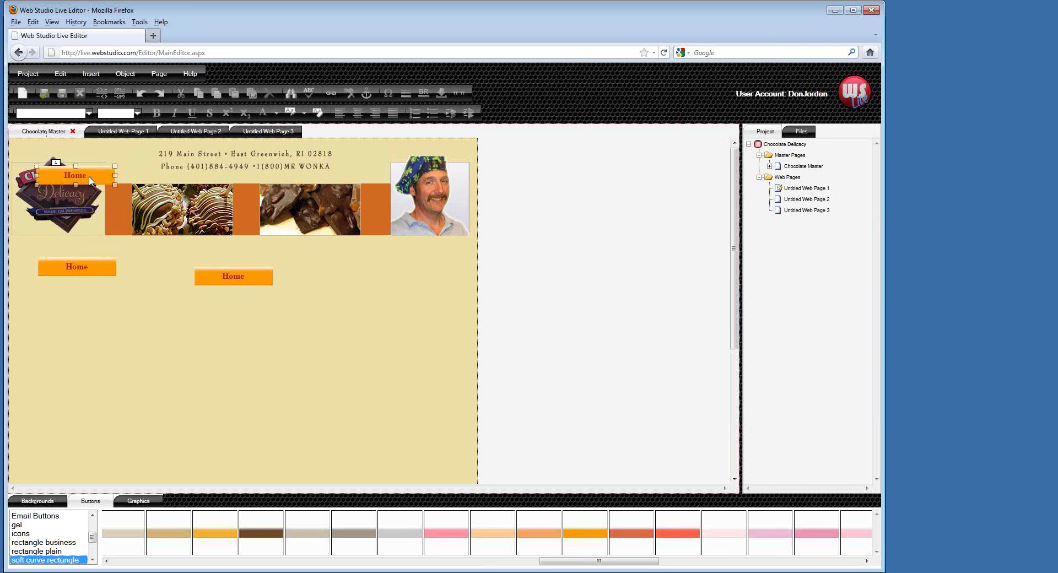
drag(91, 179, 412, 275)
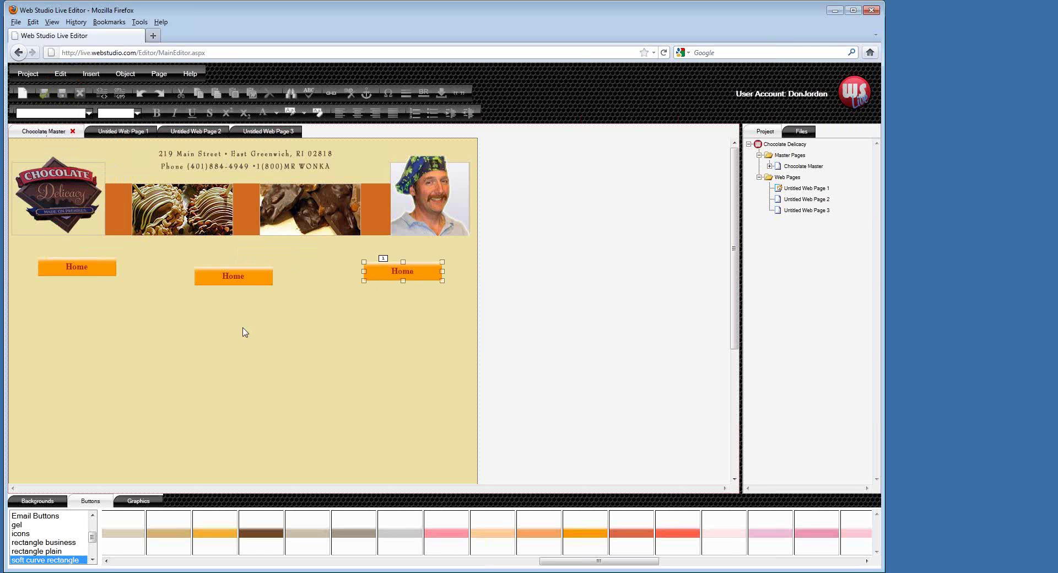
Step: Change the label text of the middle button to "Candy Making"
right_click(246, 281)
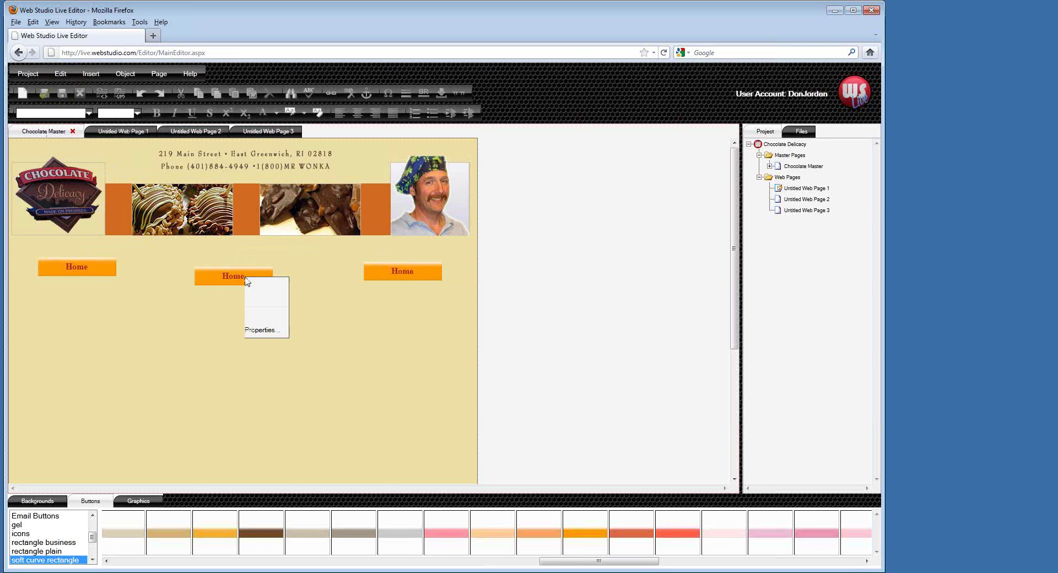
click(273, 331)
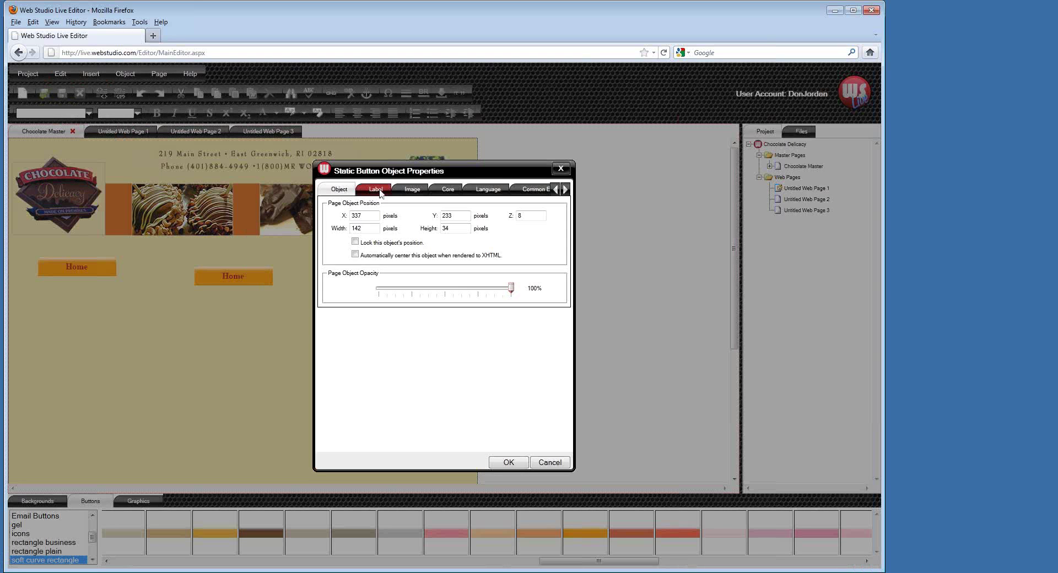
click(381, 190)
drag(429, 331, 353, 334)
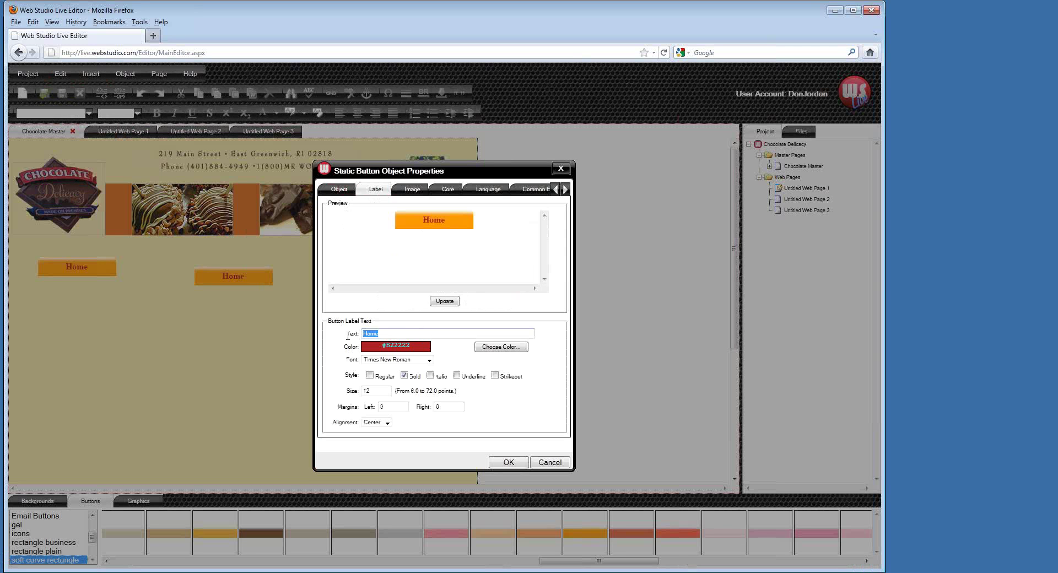
text(Candy Making)
click(508, 462)
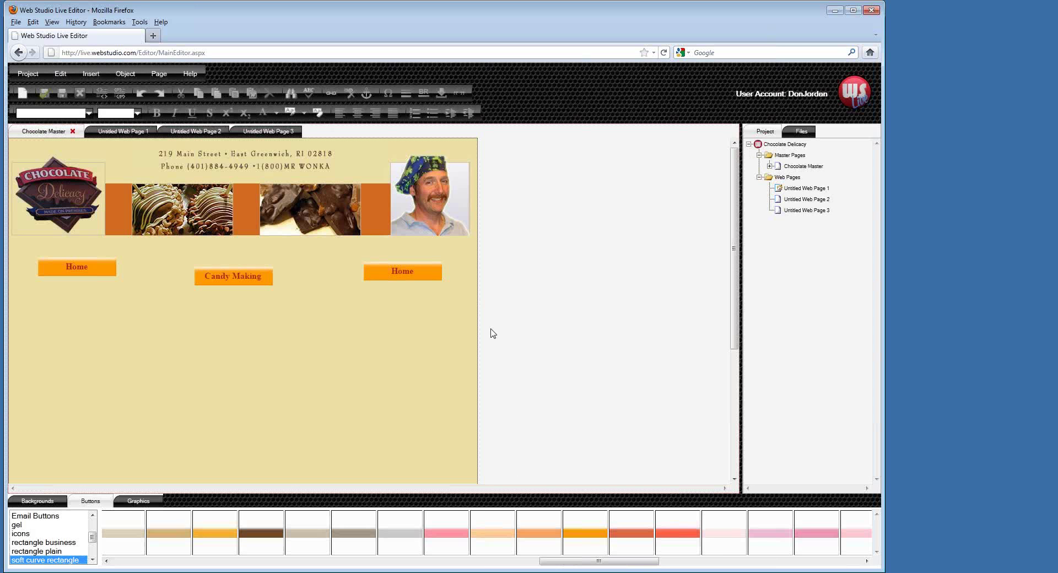
Step: Change the label text of the button below the chef photo to "Location"
right_click(414, 277)
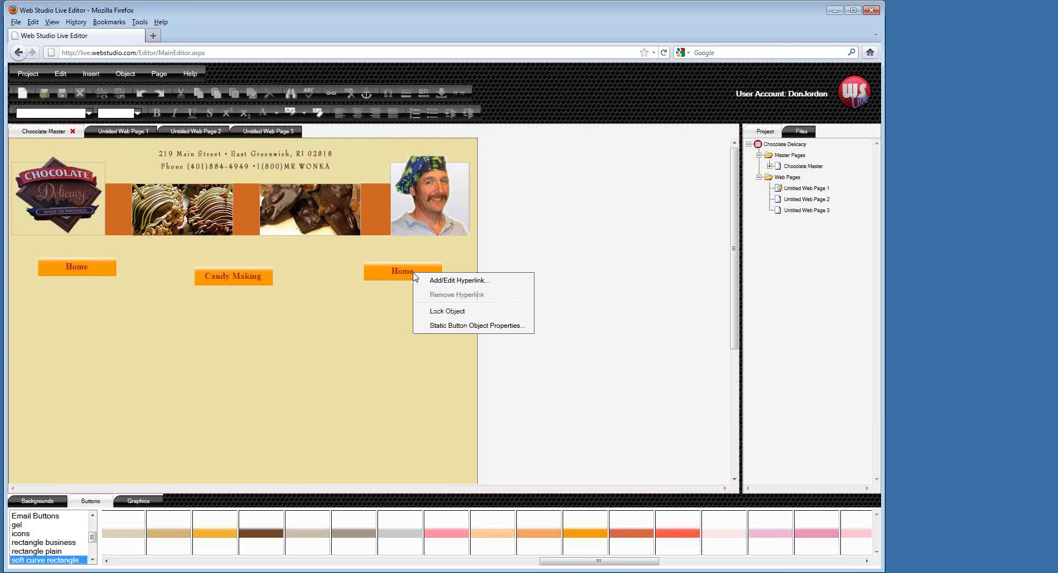
click(442, 326)
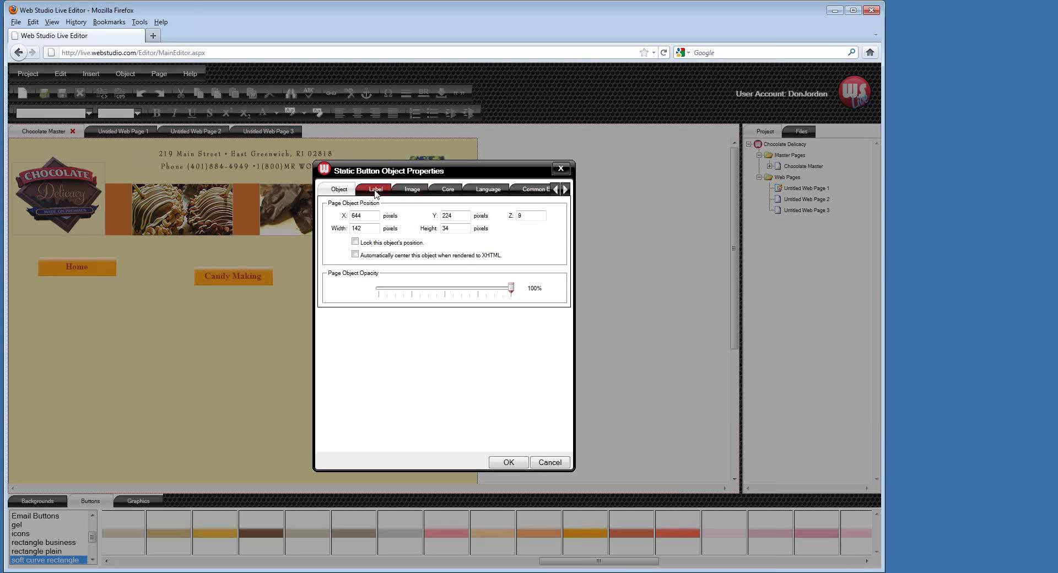
click(376, 190)
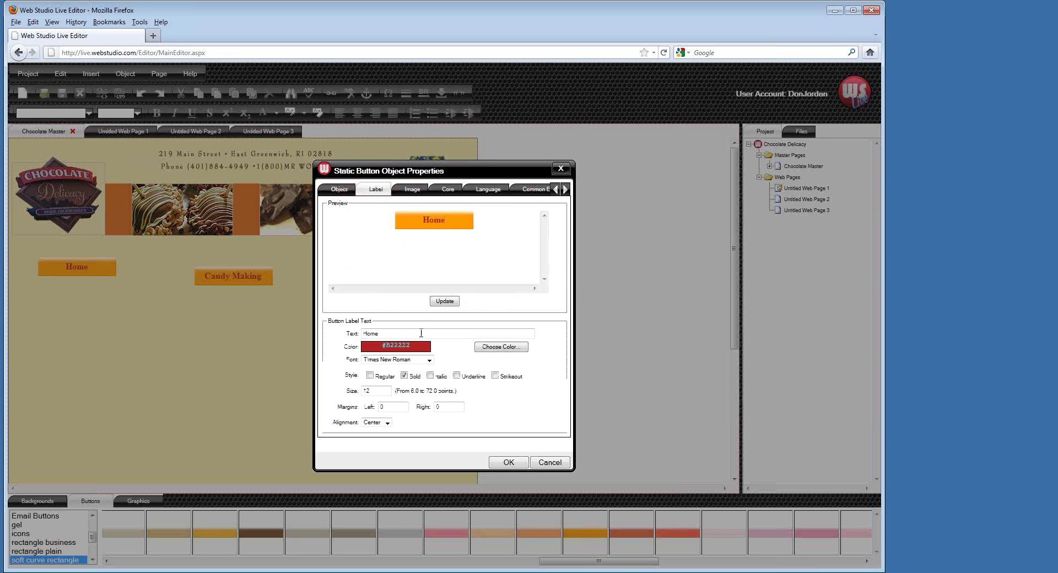
drag(418, 333, 341, 330)
text(Location)
click(508, 463)
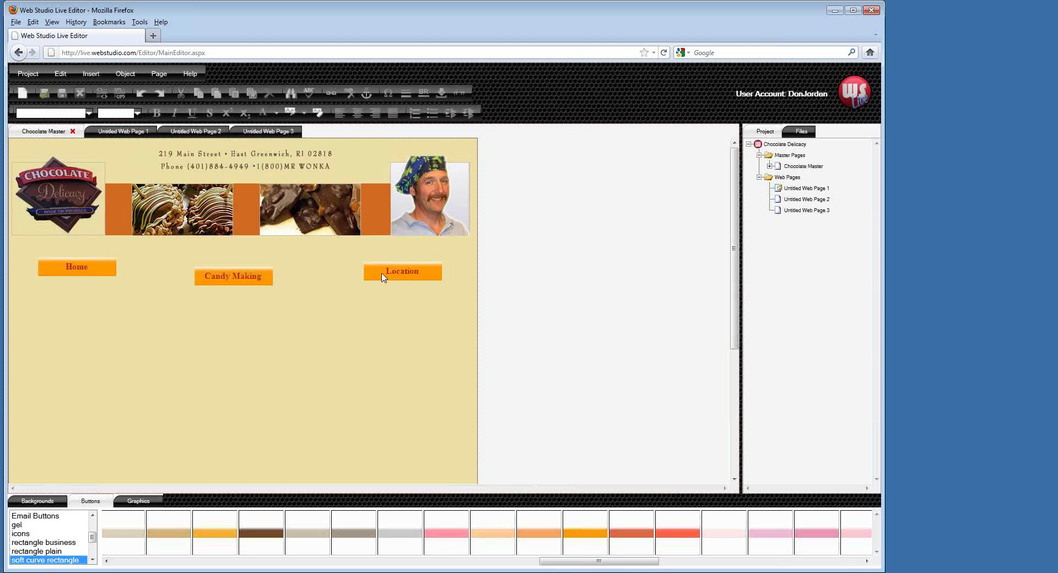
Step: Align the right side of the Location button with the right side of the chef photo
click(438, 210)
shift+click(425, 274)
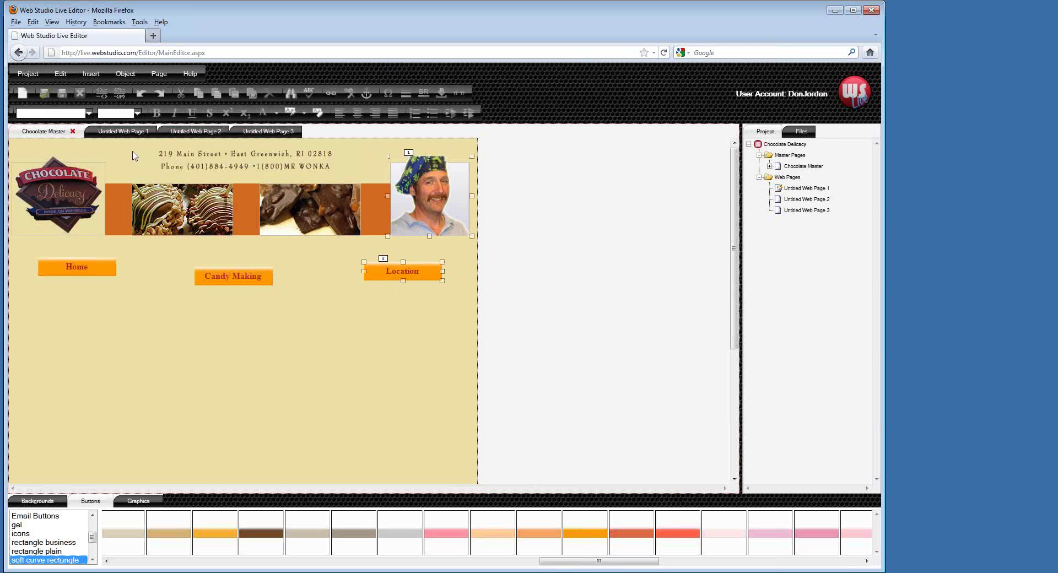
click(126, 74)
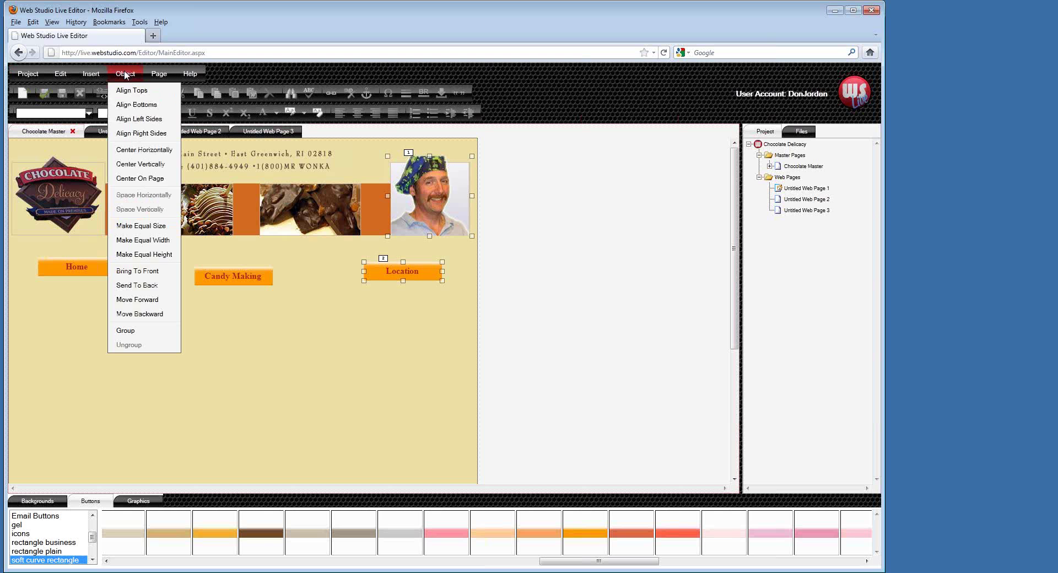
click(142, 133)
Step: Align the left side of the Home button with the left side of the logo
click(60, 212)
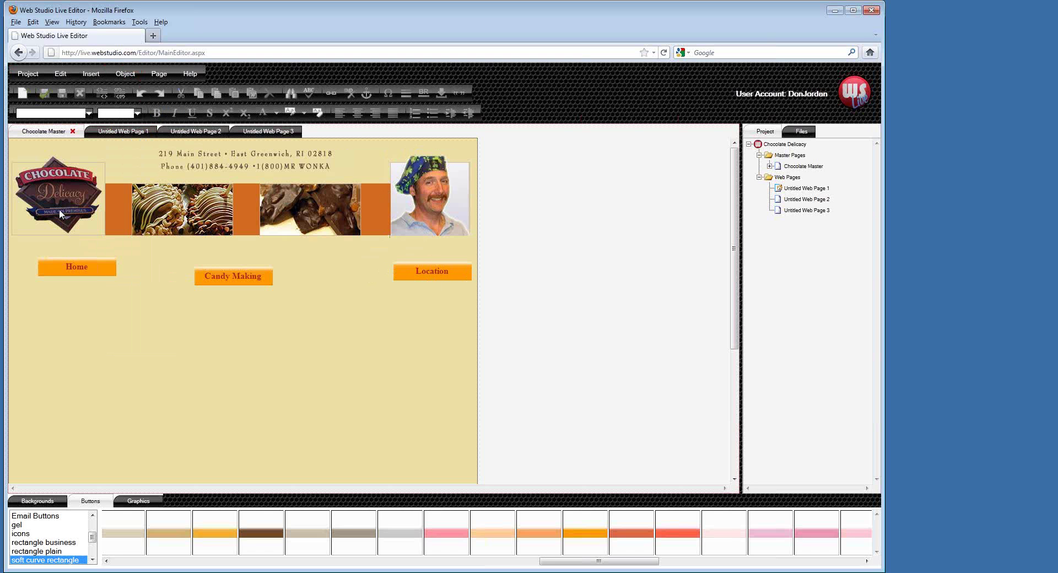
shift+click(82, 270)
click(125, 75)
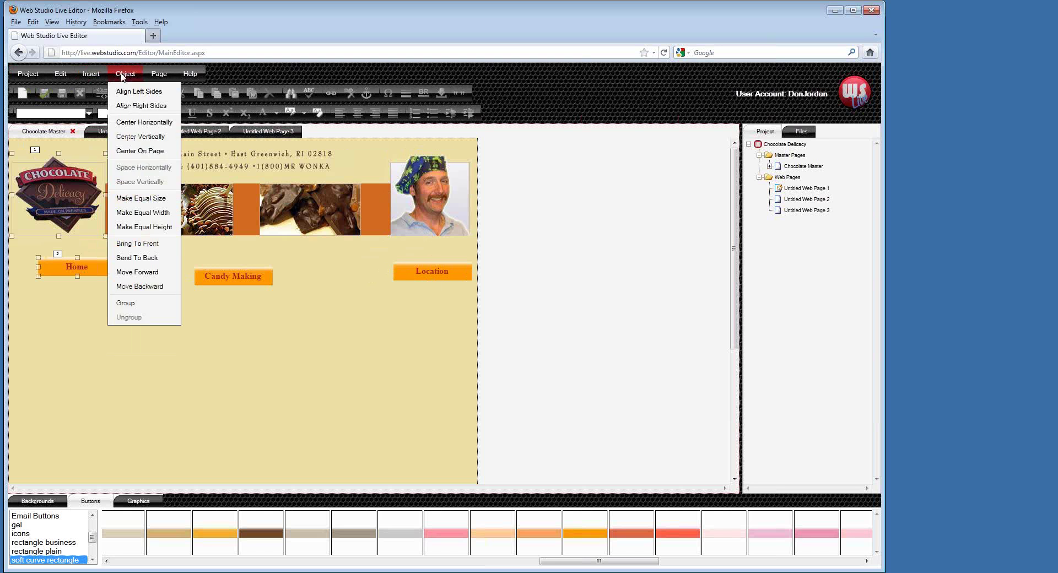
click(124, 120)
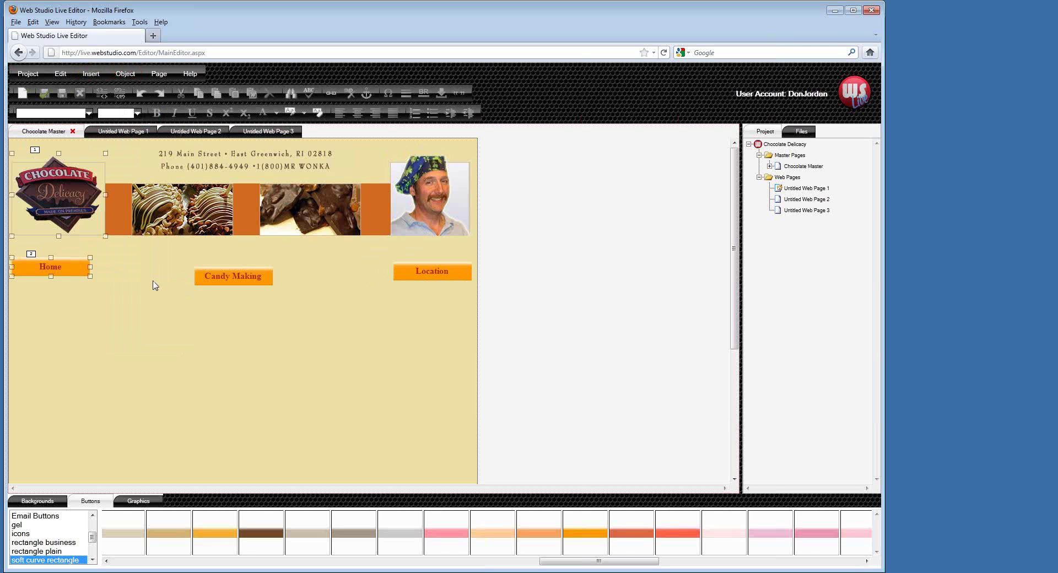
Step: Align the bottoms of the Home, Candy Making and Location buttons and space them evenly horizontally
click(137, 296)
drag(68, 293, 468, 300)
click(126, 74)
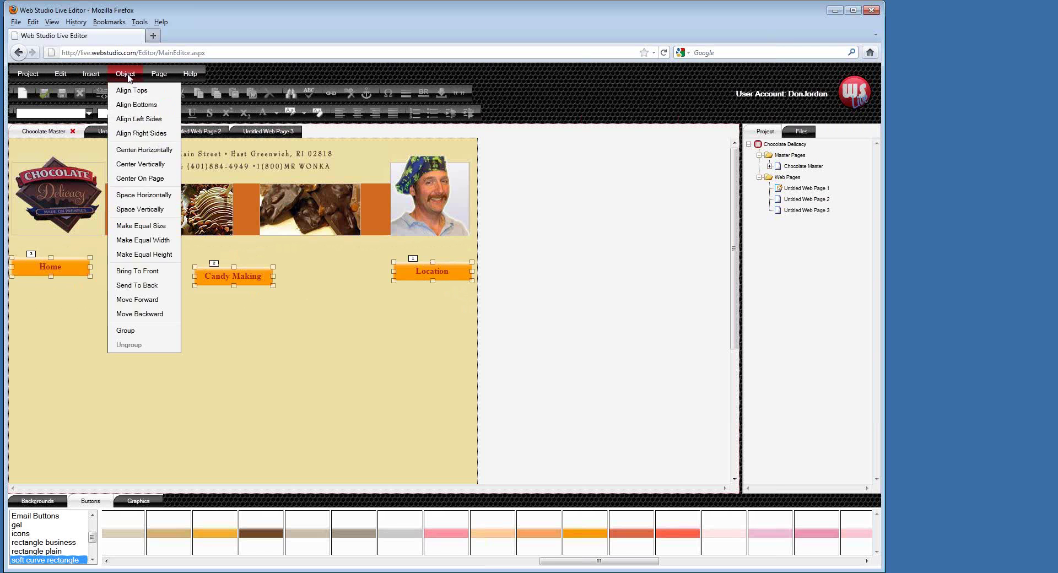
click(133, 106)
click(126, 74)
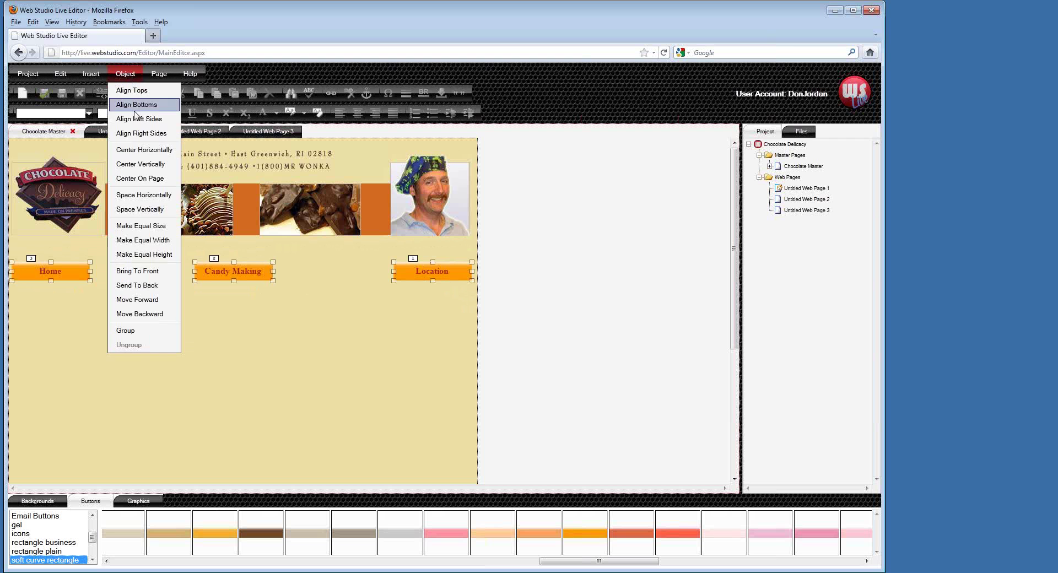
click(143, 195)
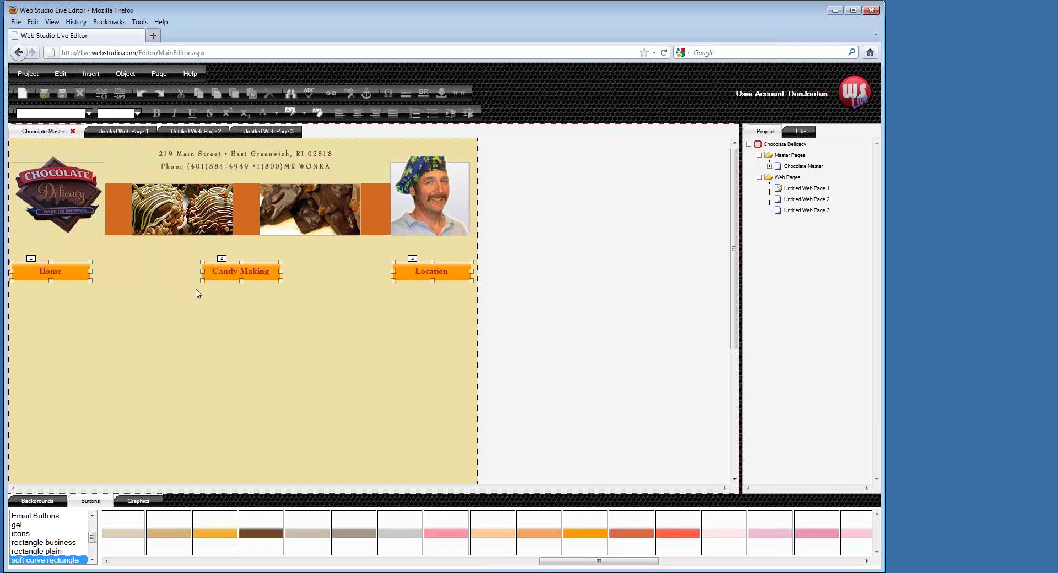
Step: Nudge the three navigation buttons up together so they sit just beneath the header images, and deselect them
key(Up)
key(Up)
key(Up)
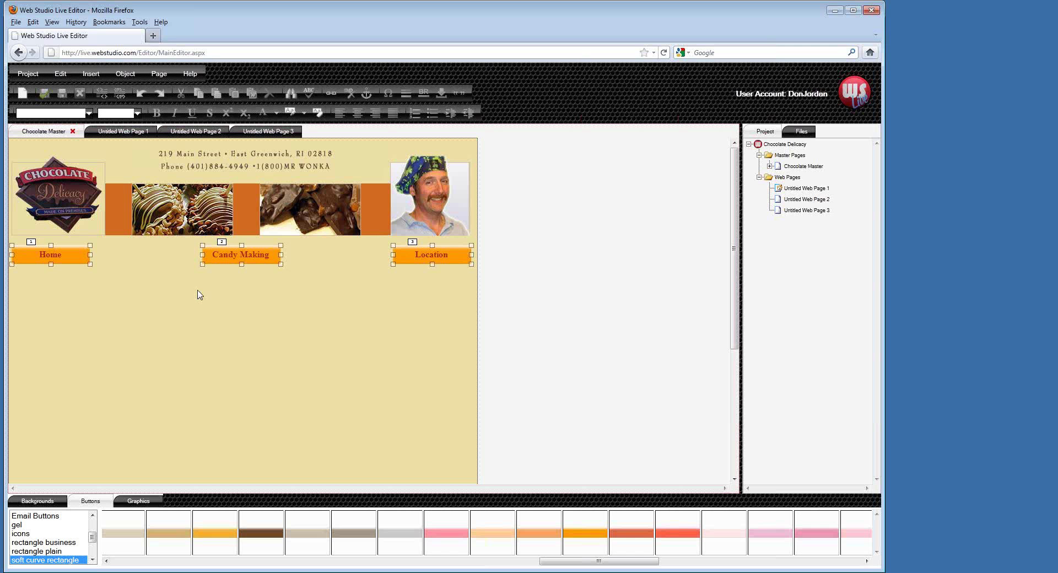
click(317, 331)
scroll(320, 326, down, 3)
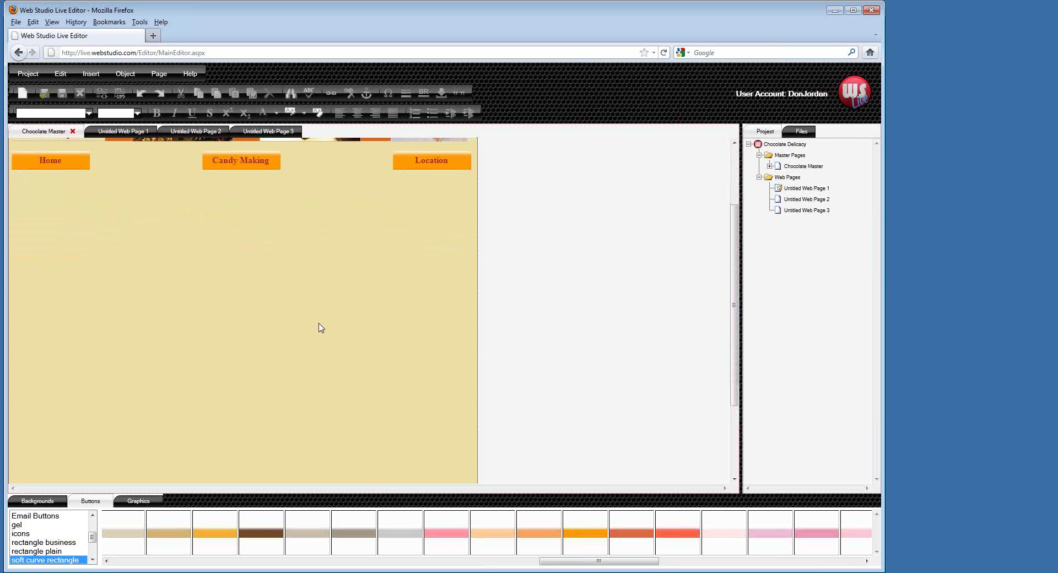
Step: Compare the Chocolate Master page with the blank Untitled Web Page 1
scroll(318, 325, up, 2)
scroll(318, 350, up, 1)
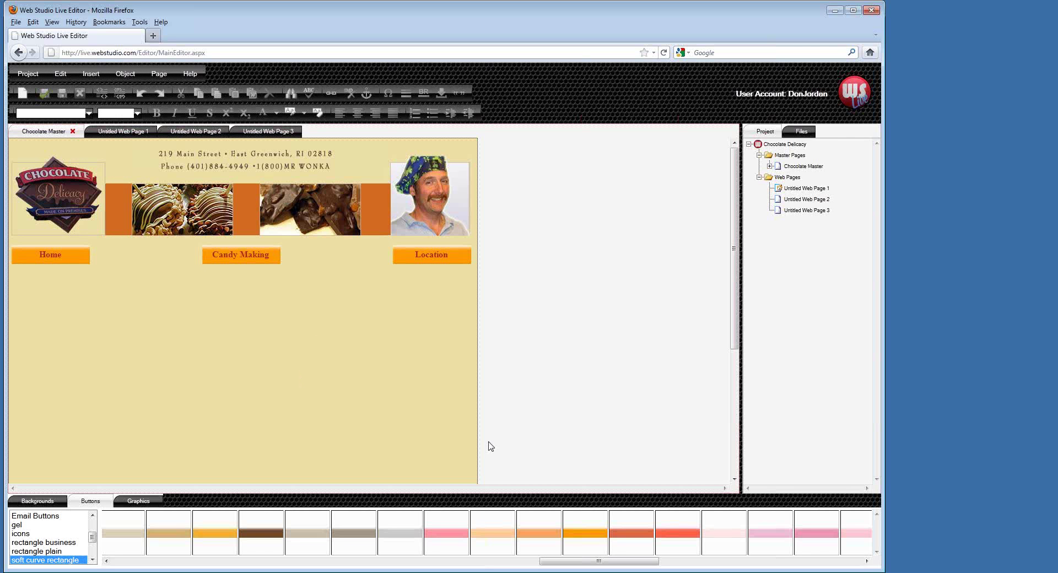
click(136, 132)
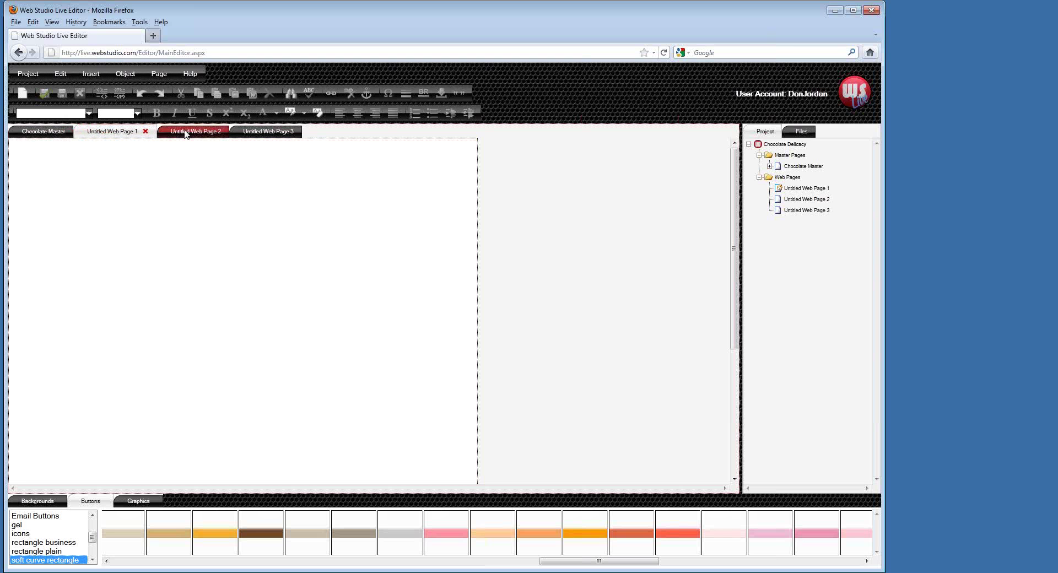
click(49, 134)
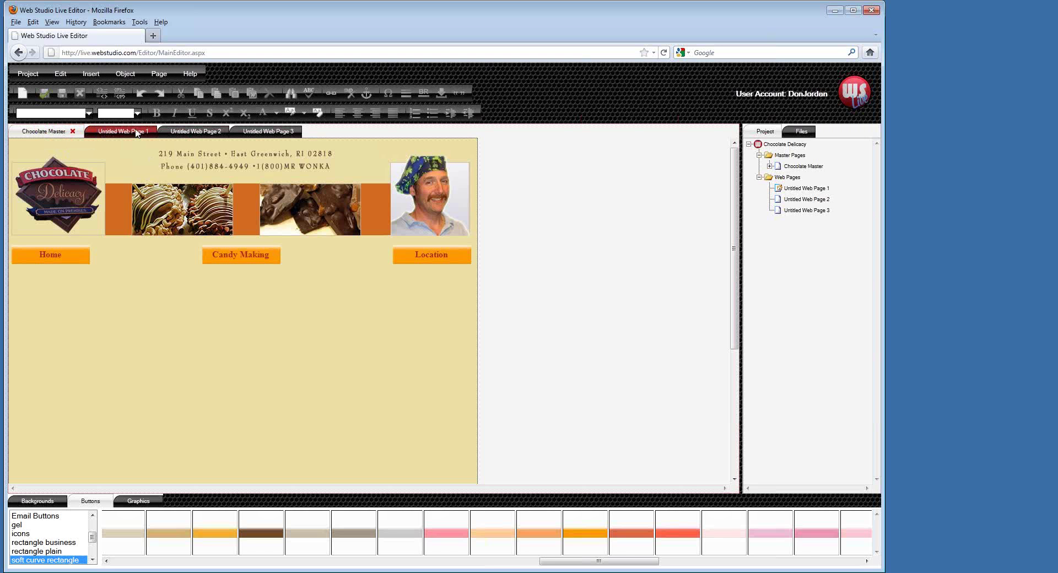
click(136, 133)
click(48, 134)
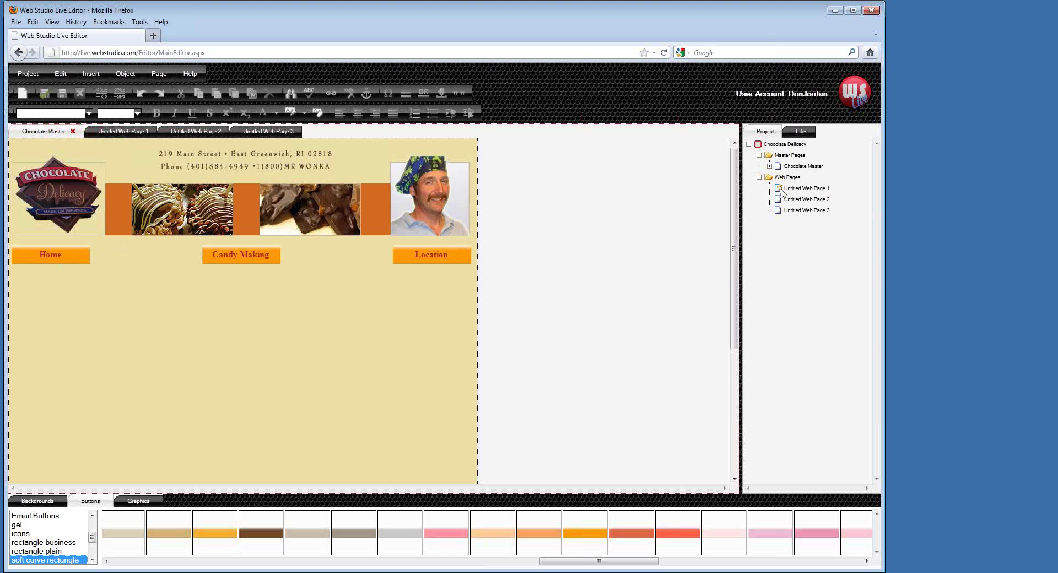
Step: Link the Home, Candy Making and Location buttons to Untitled Web Page 1, Untitled Web Page 2 and Untitled Web Page 3 respectively
drag(779, 190, 66, 259)
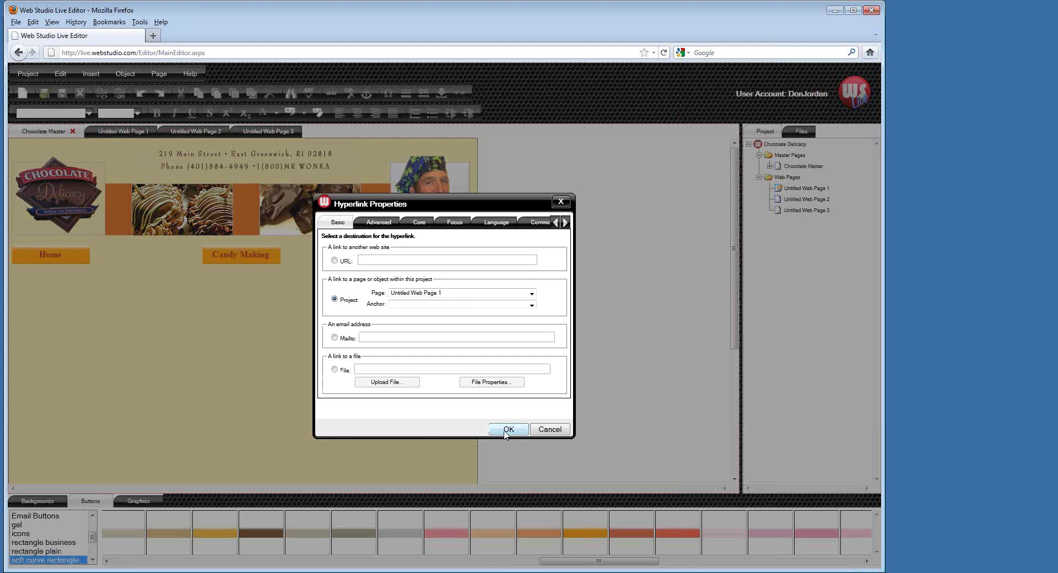
click(504, 431)
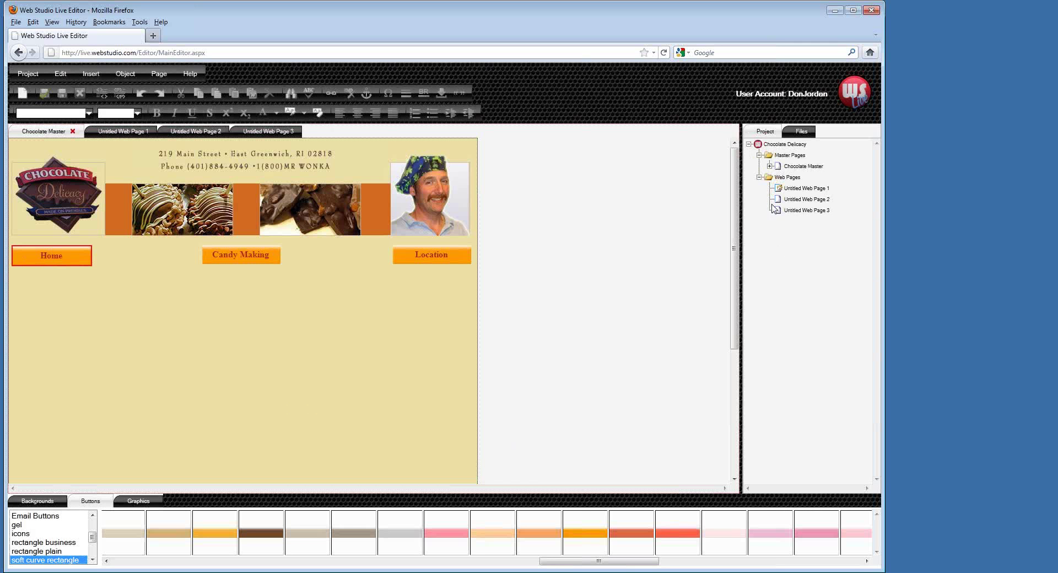
drag(778, 204, 236, 266)
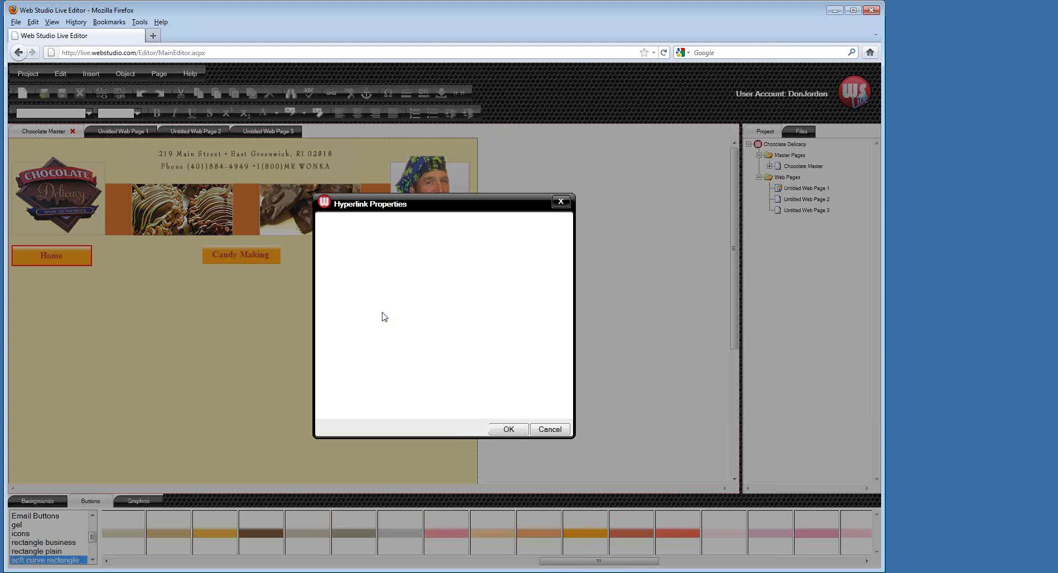
click(506, 431)
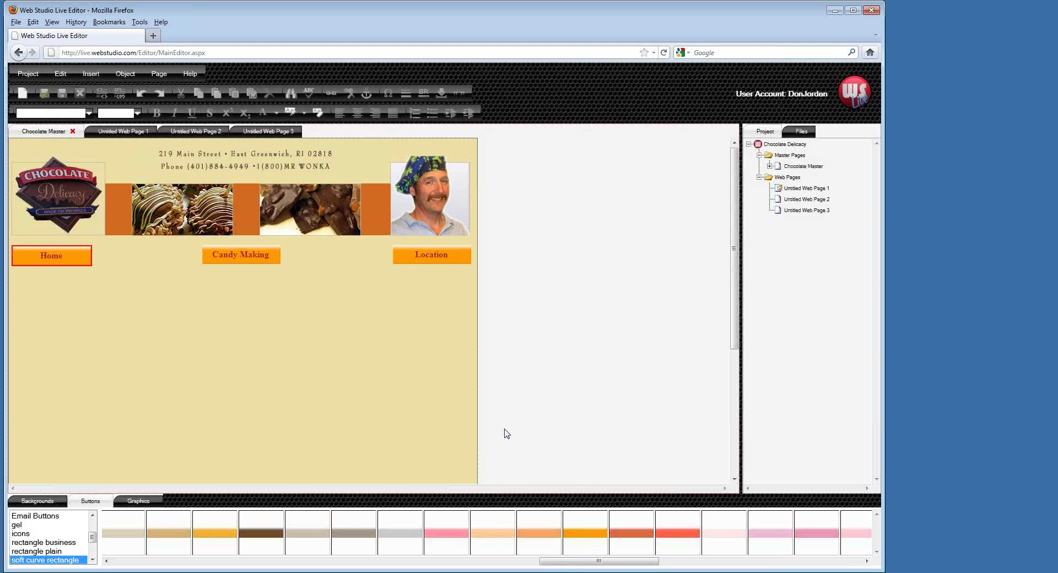
drag(778, 211, 440, 260)
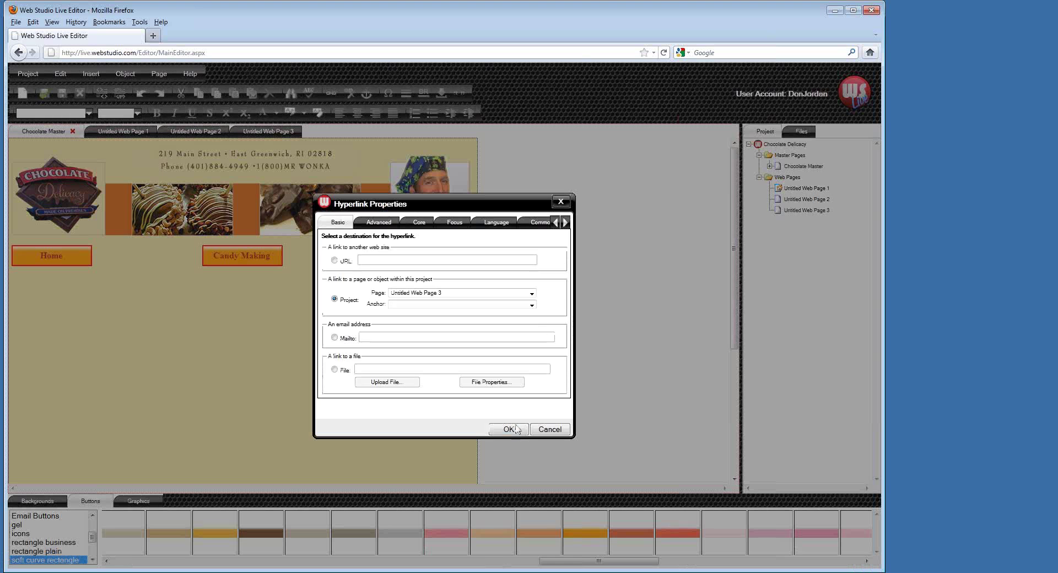
click(508, 430)
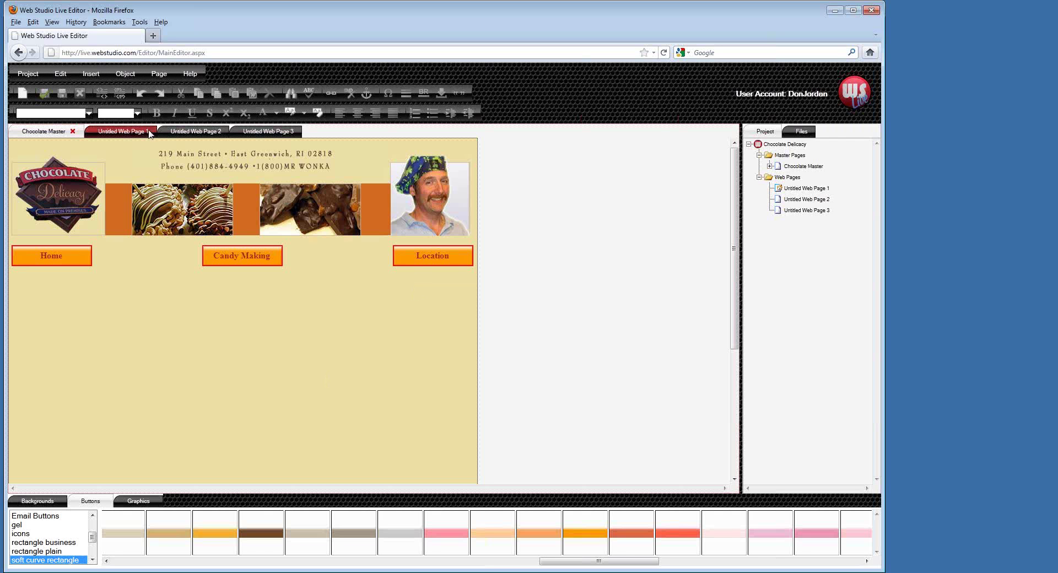
Step: Change the title of Untitled Web Page 1 to Home in its page properties
click(128, 135)
right_click(208, 262)
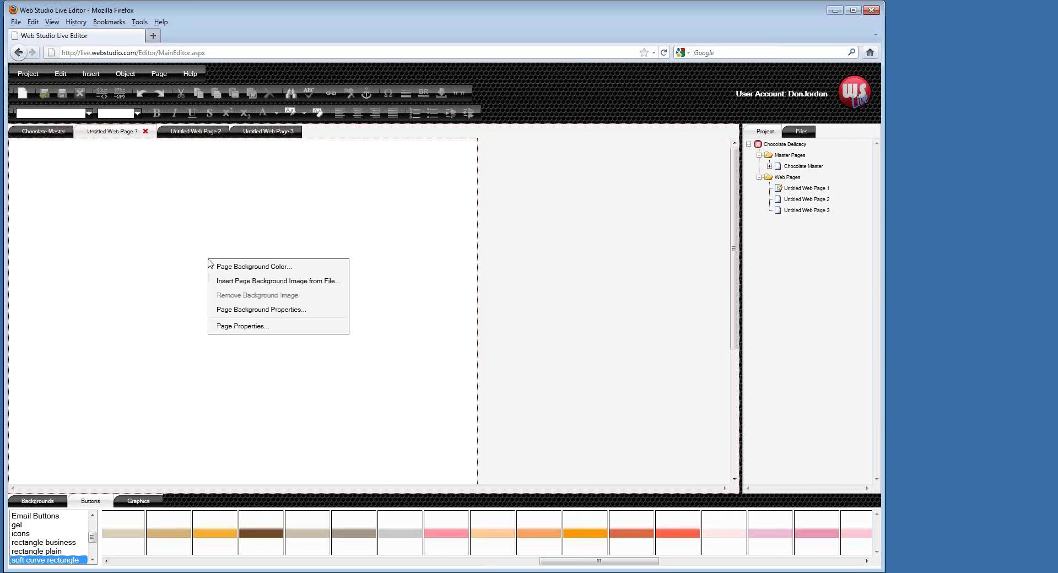
click(242, 326)
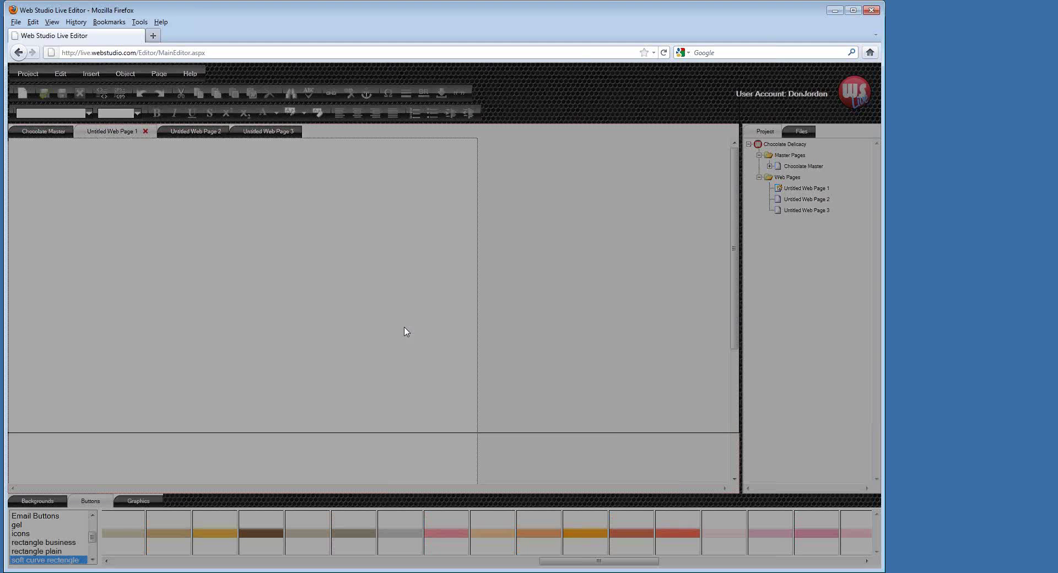
drag(379, 254, 309, 259)
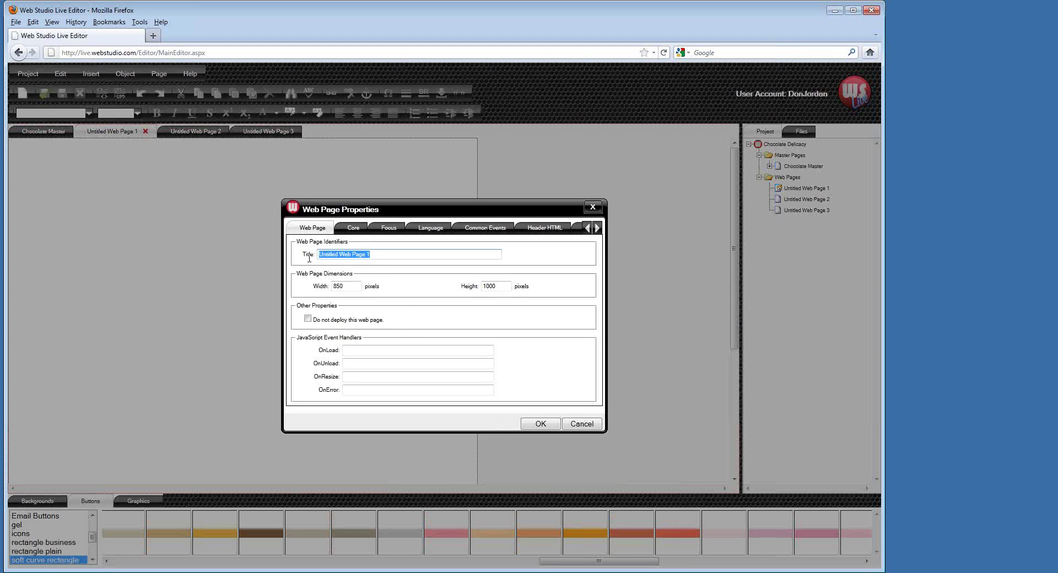
text(Home)
click(540, 424)
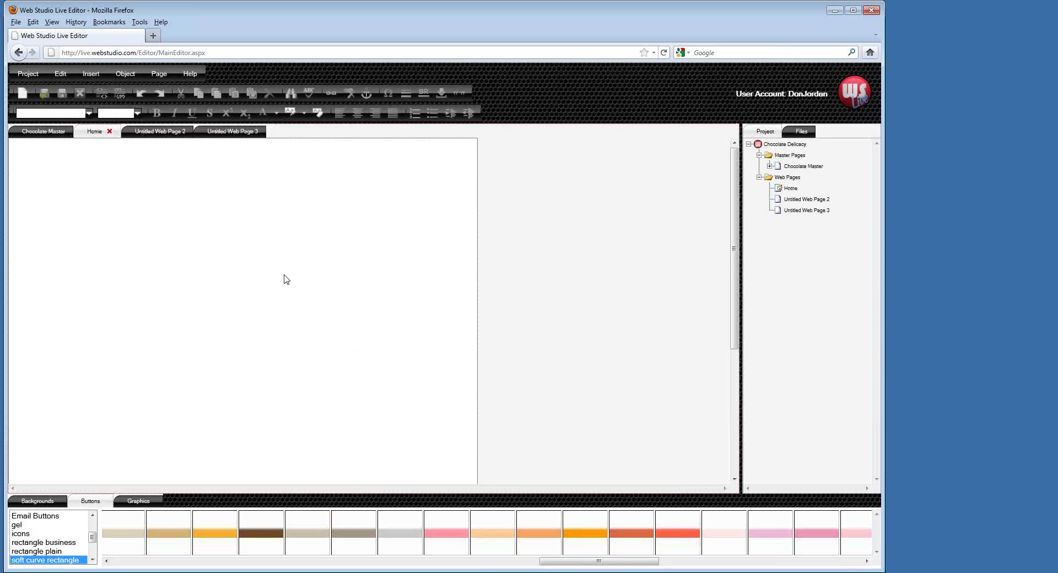
Step: Change the title of Untitled Web Page 2 to Candy Making in its page properties
click(171, 133)
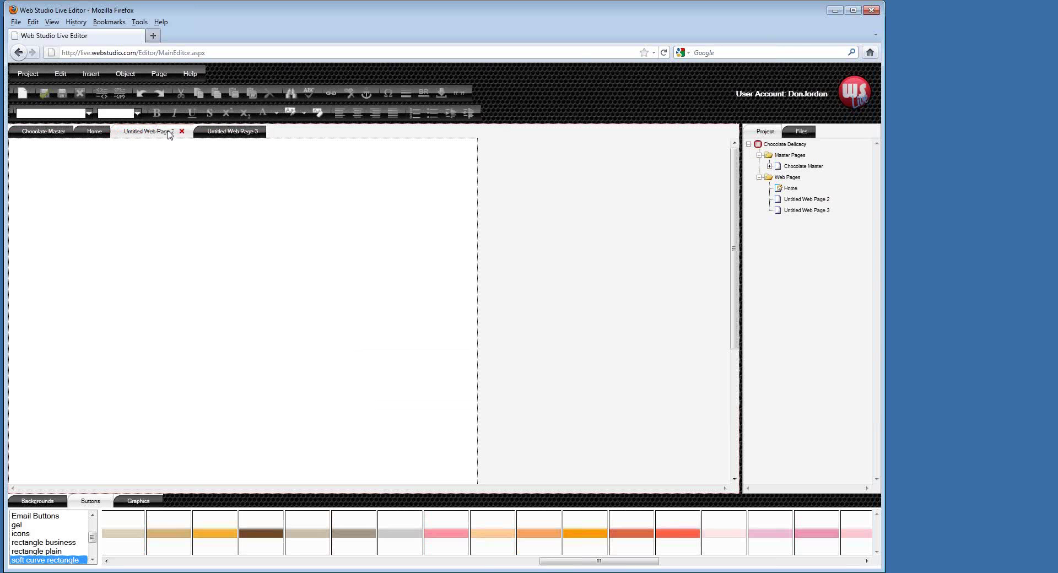
right_click(249, 207)
click(275, 272)
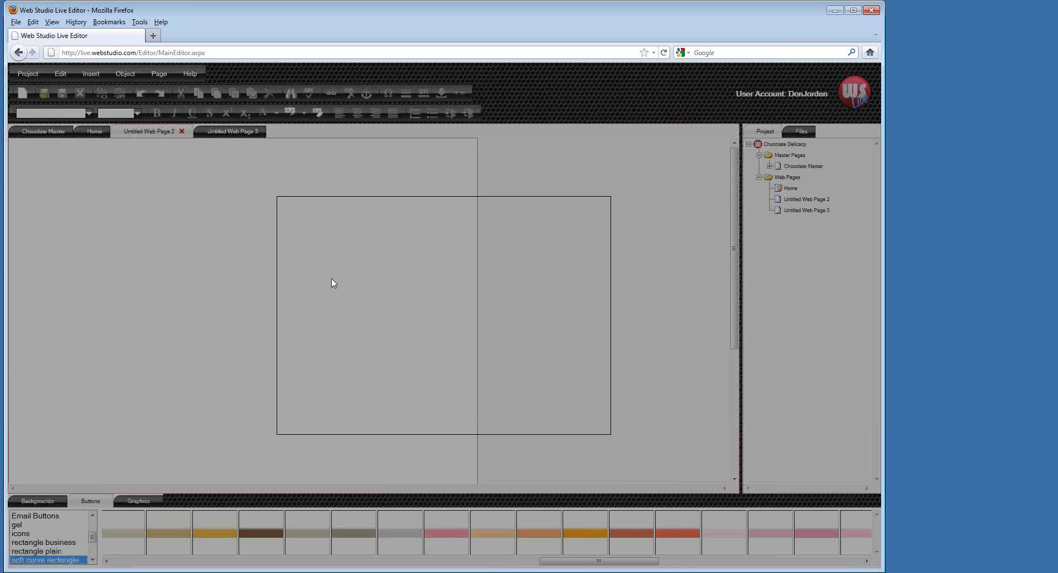
drag(370, 255, 324, 254)
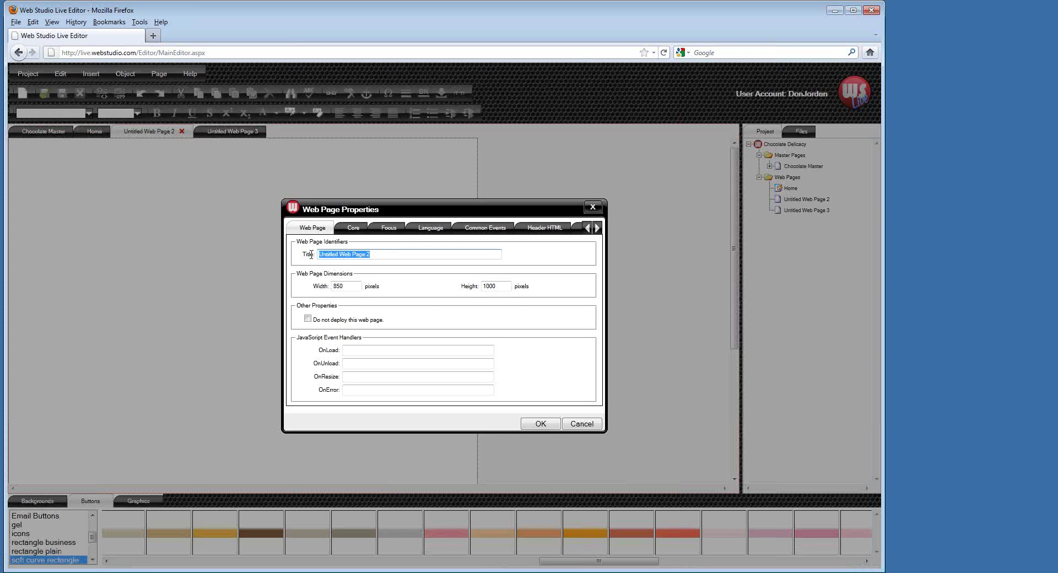
text(Candy)
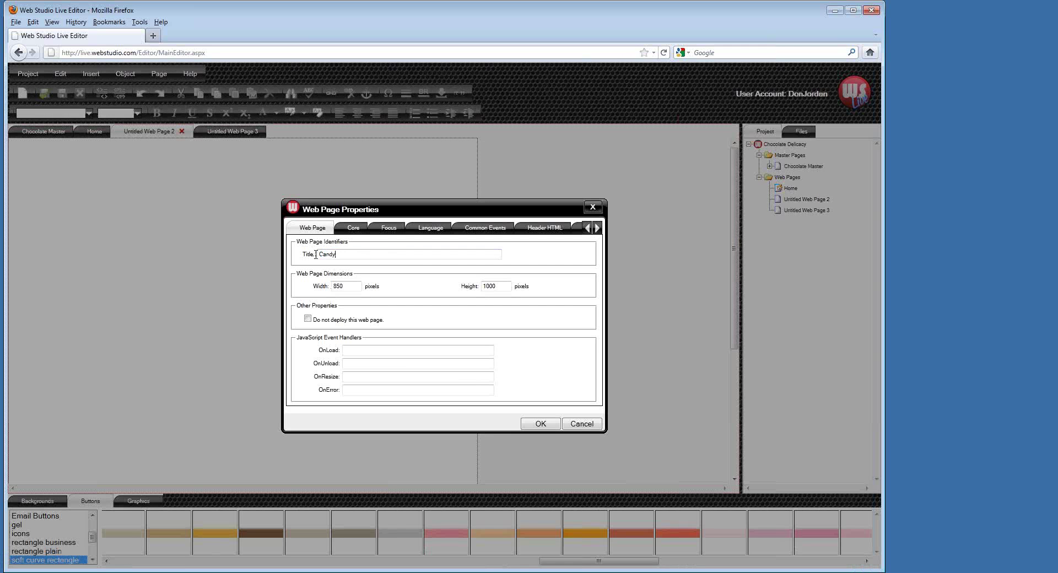
text( Making)
click(533, 424)
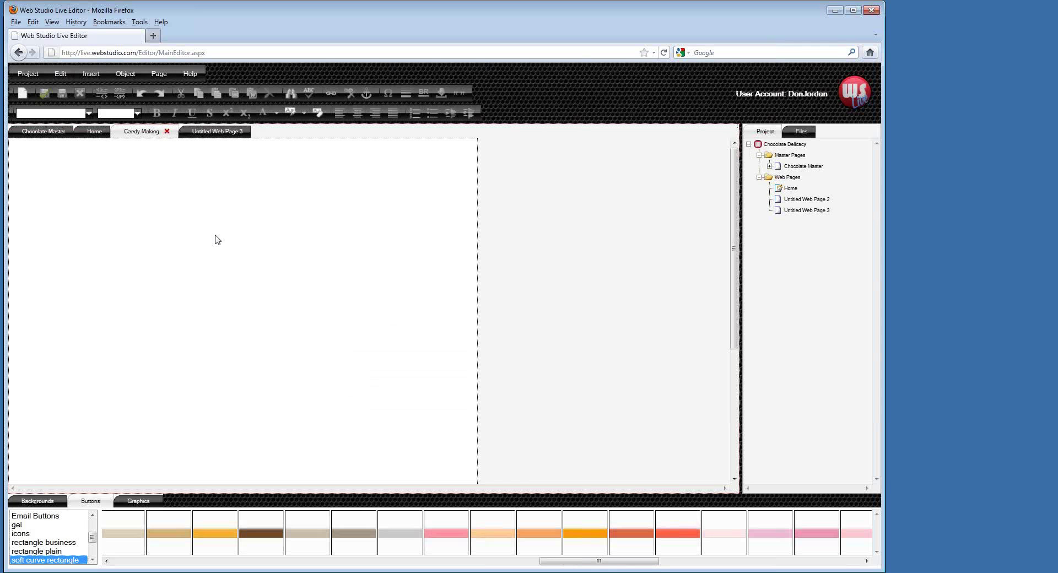
Step: Change the title of Untitled Web Page 3 to Location in its page properties
click(222, 134)
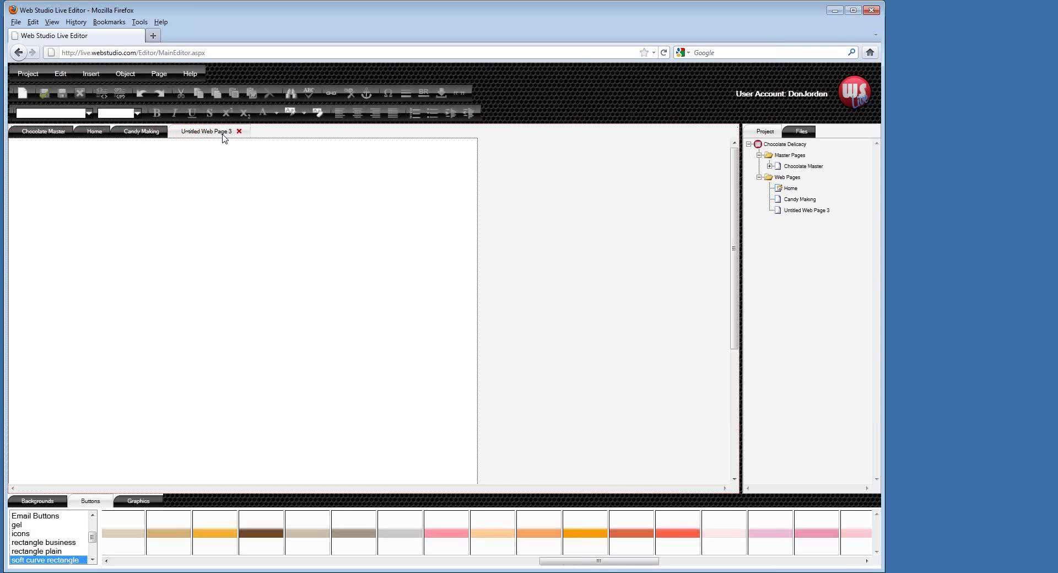
right_click(263, 241)
click(286, 310)
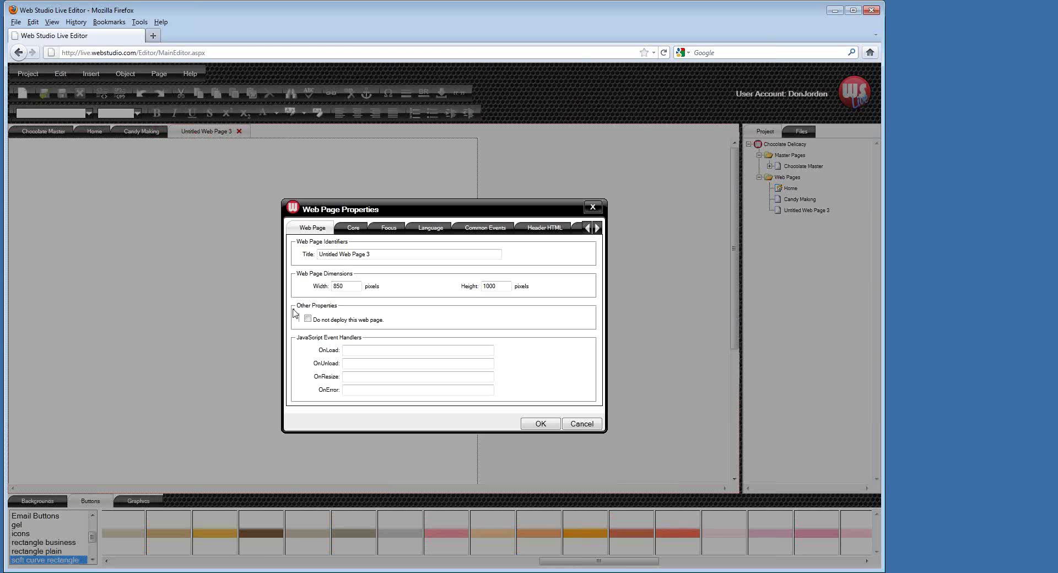
drag(365, 256, 317, 259)
text(Location)
click(537, 423)
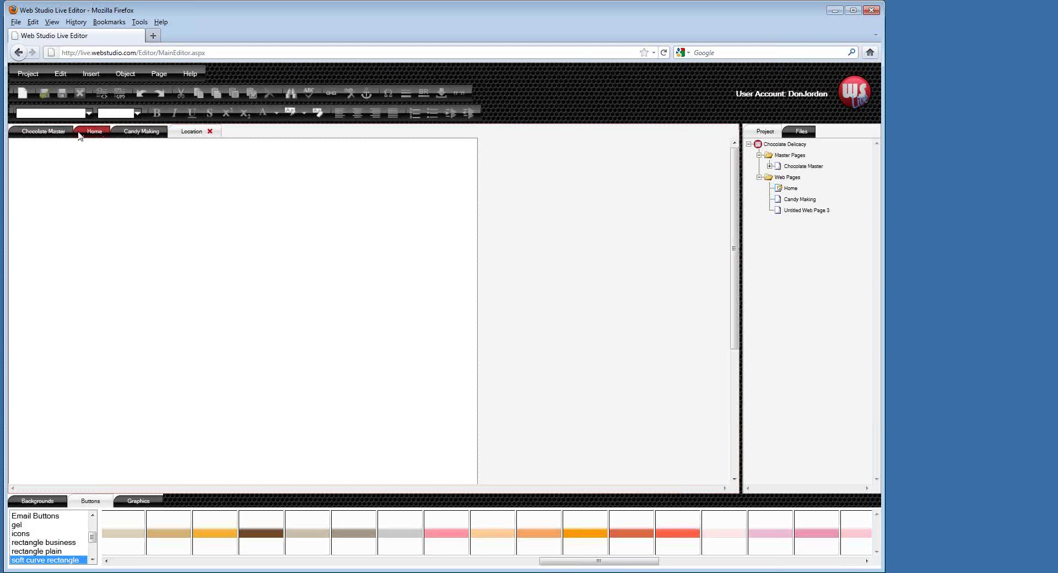
Step: Review the Home button's object and label properties on the Chocolate Master page
click(60, 132)
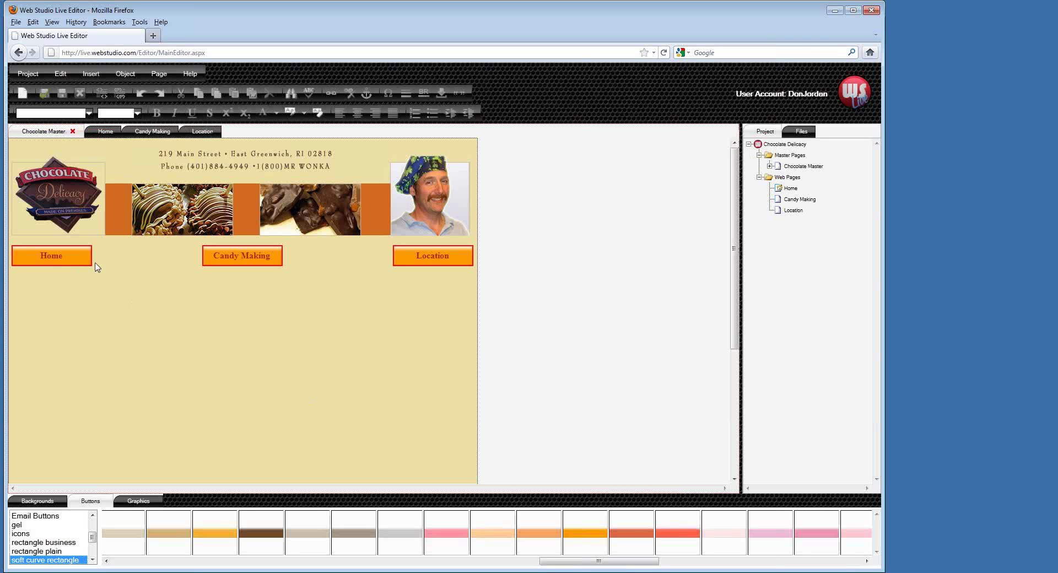
right_click(67, 257)
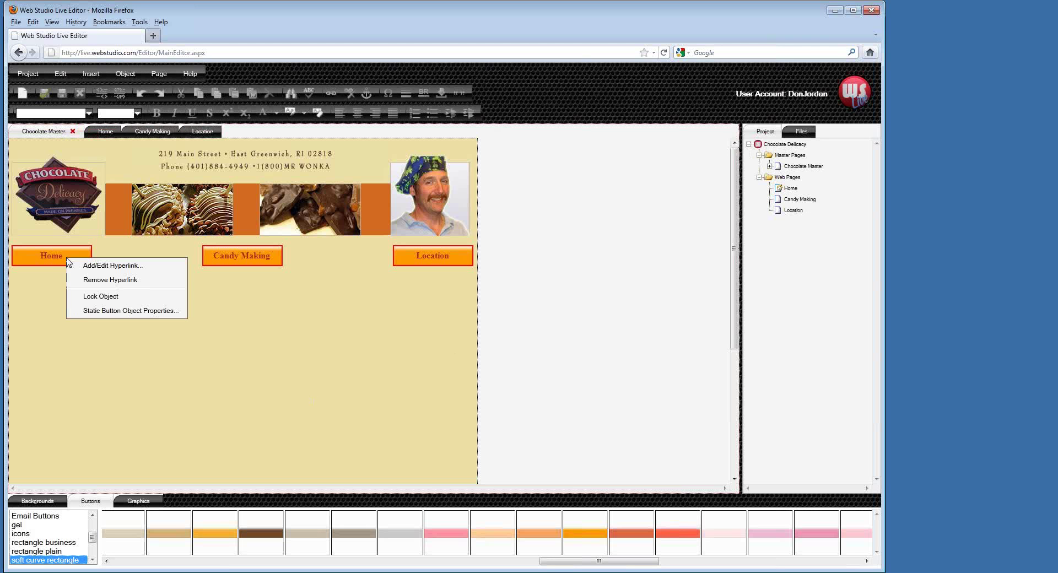
click(89, 311)
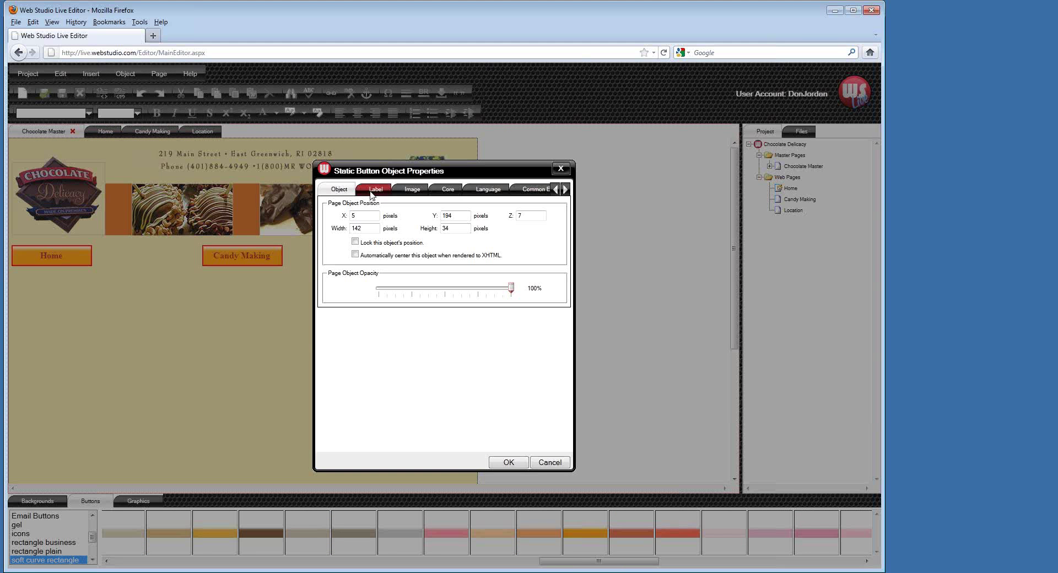
click(375, 189)
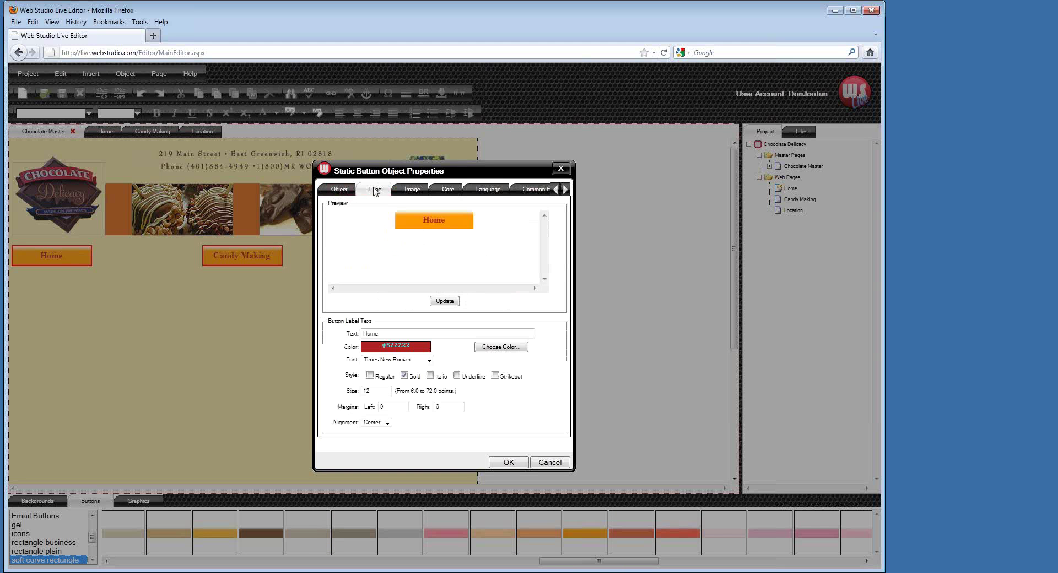
click(550, 462)
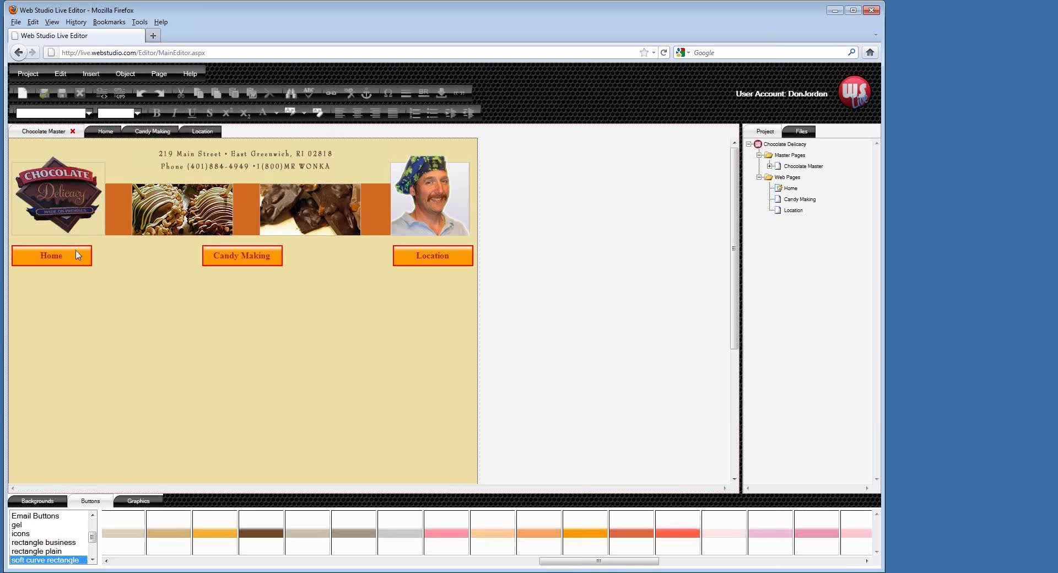
Step: Check the hyperlink destinations of the Home and Candy Making buttons on the master page
right_click(77, 252)
click(108, 257)
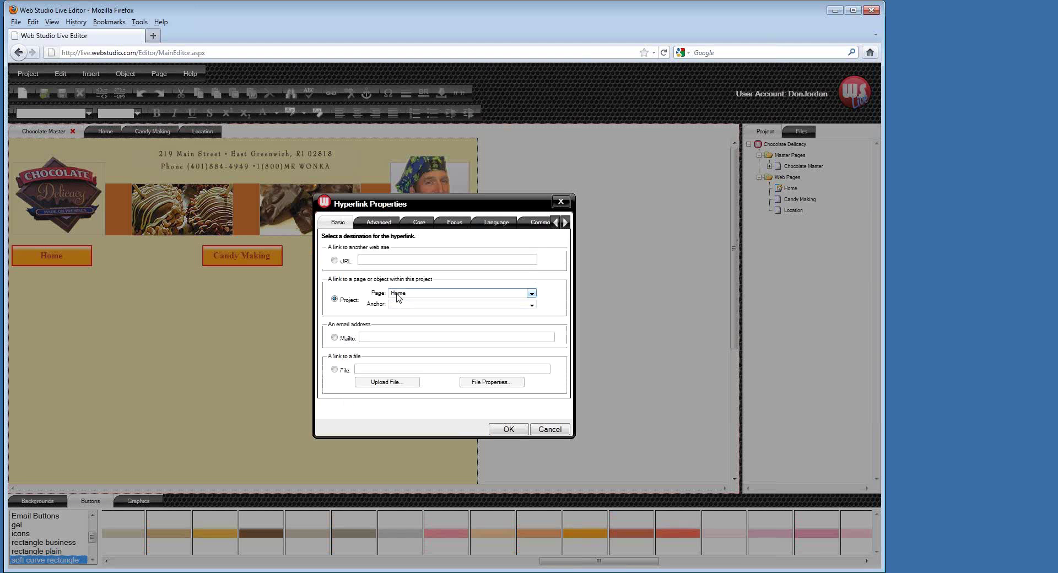
click(548, 430)
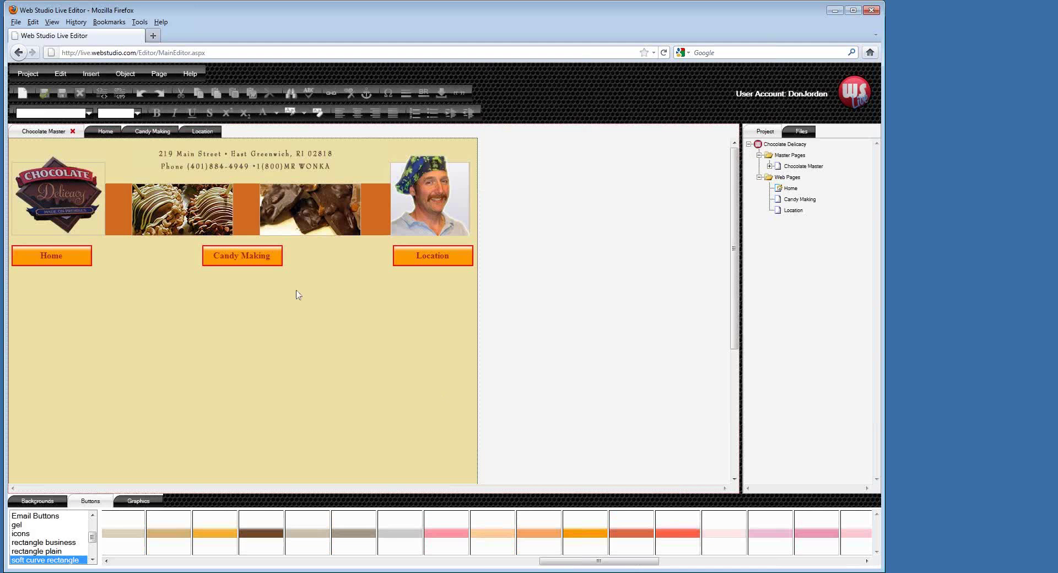
right_click(265, 257)
click(282, 262)
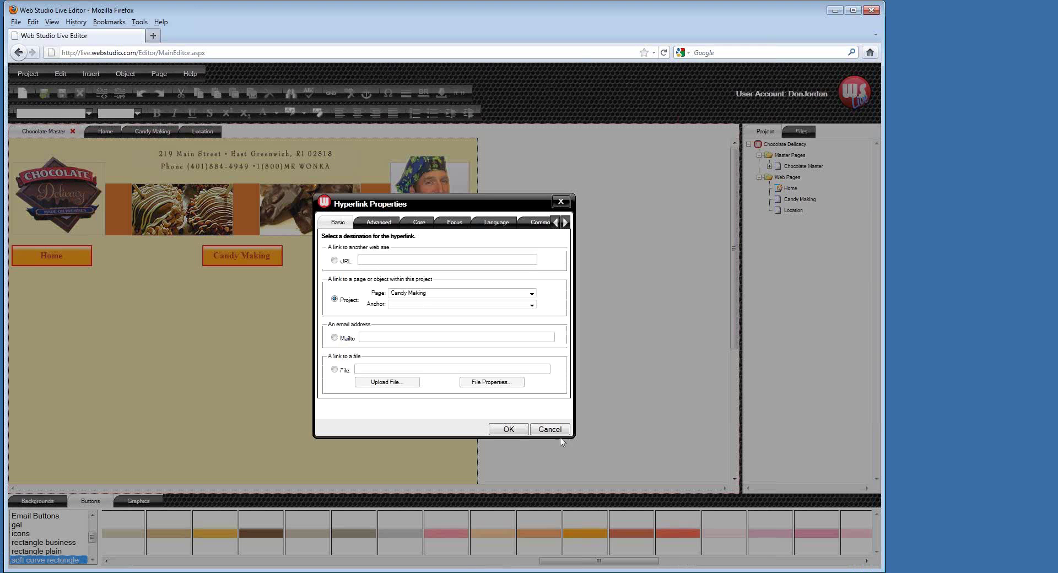
click(553, 428)
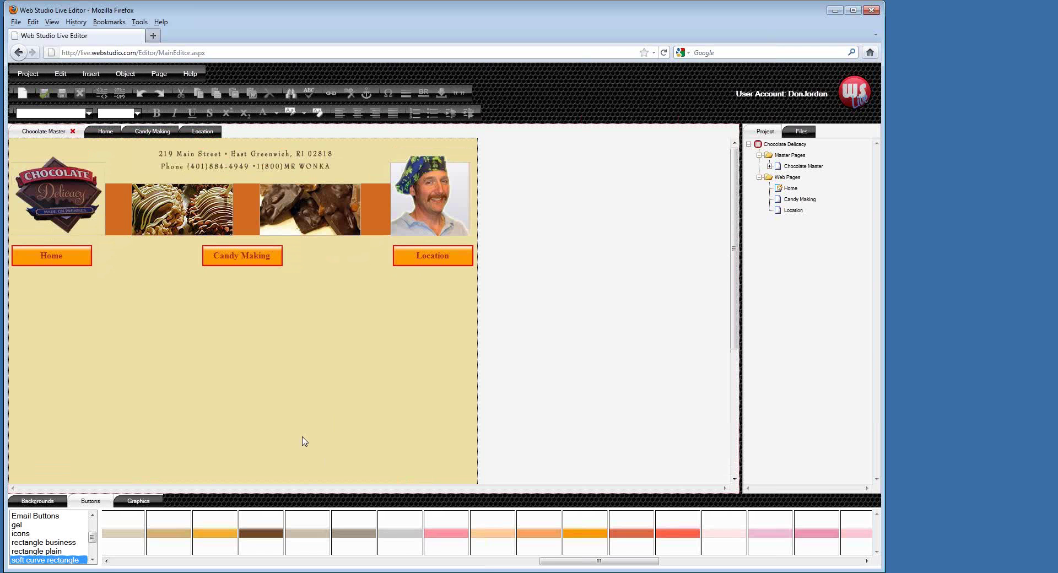
Step: Apply the Chocolate Master page to the Home, Location and Candy Making web pages
click(106, 132)
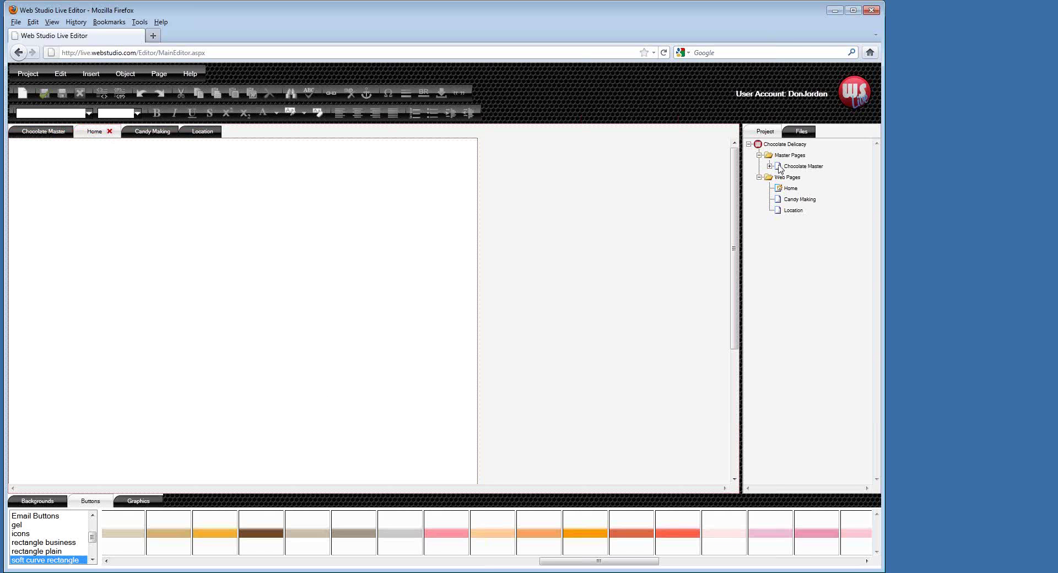
drag(779, 169, 281, 254)
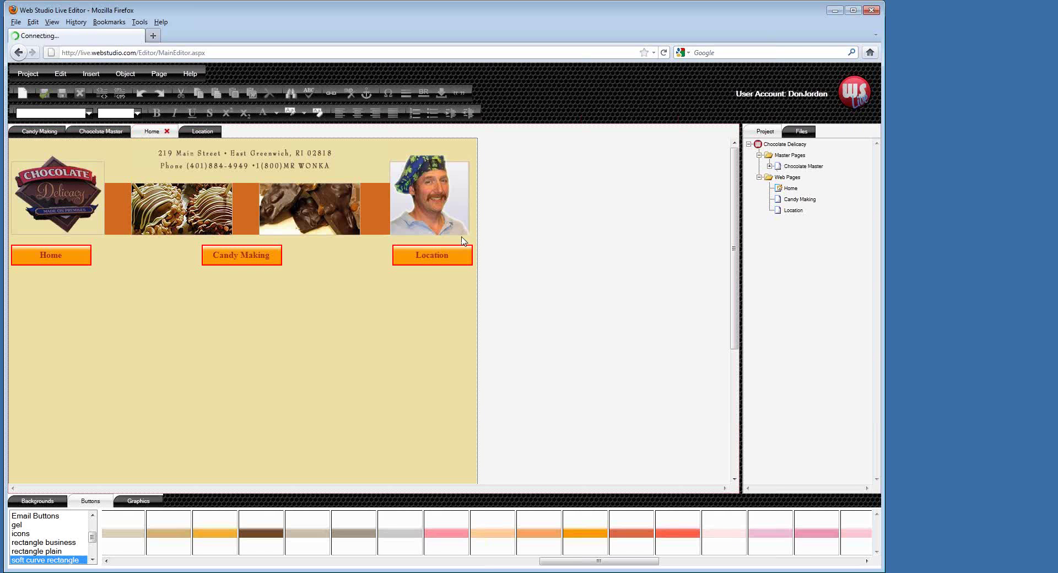
click(210, 134)
drag(779, 167, 335, 243)
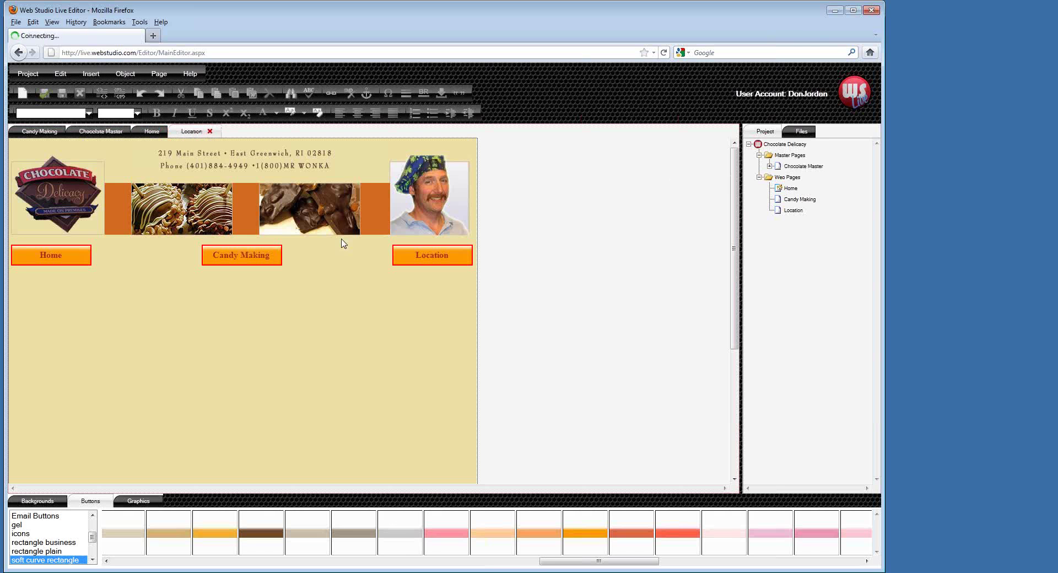
click(30, 131)
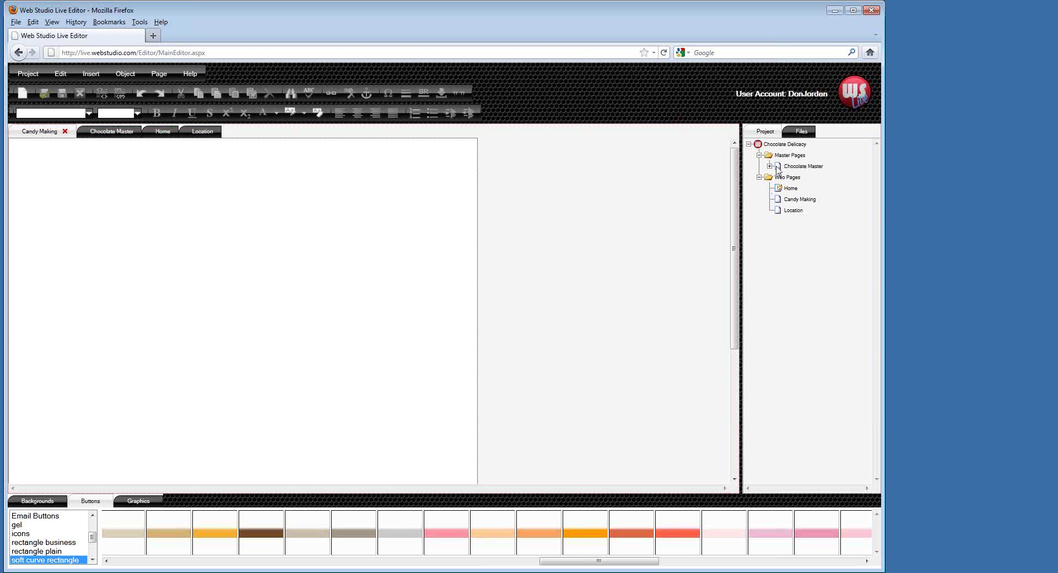
drag(777, 167, 242, 259)
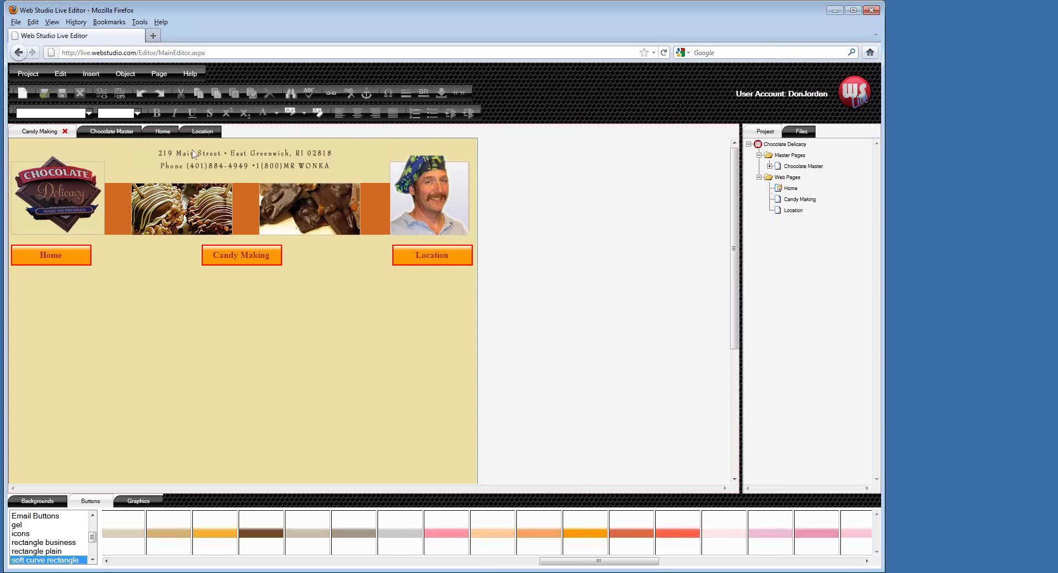
Step: Try moving the Candy Making button down on the master page, check it on the Home and Candy Making pages, and undo the move
click(121, 132)
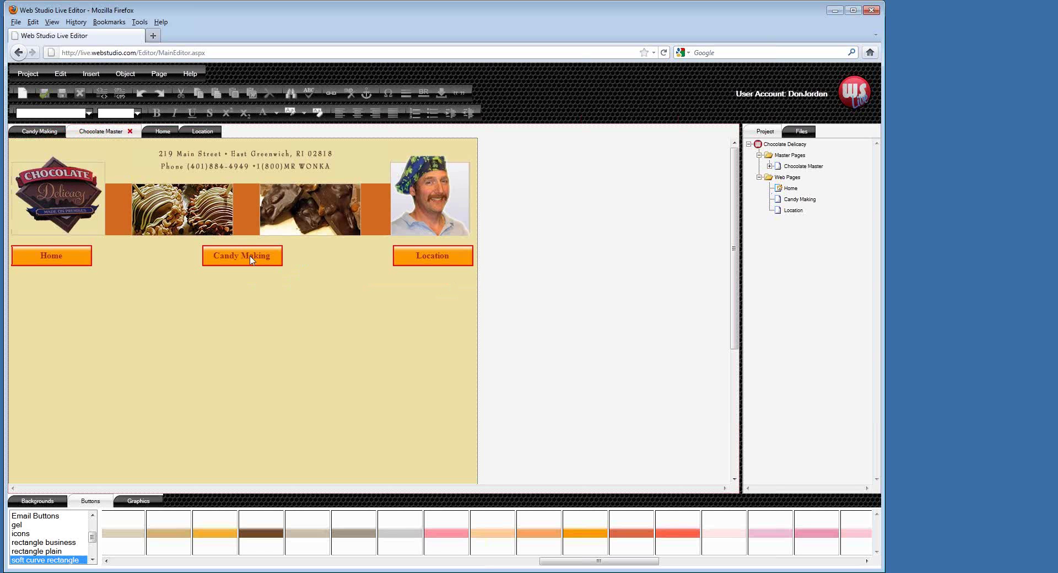
drag(251, 260, 288, 338)
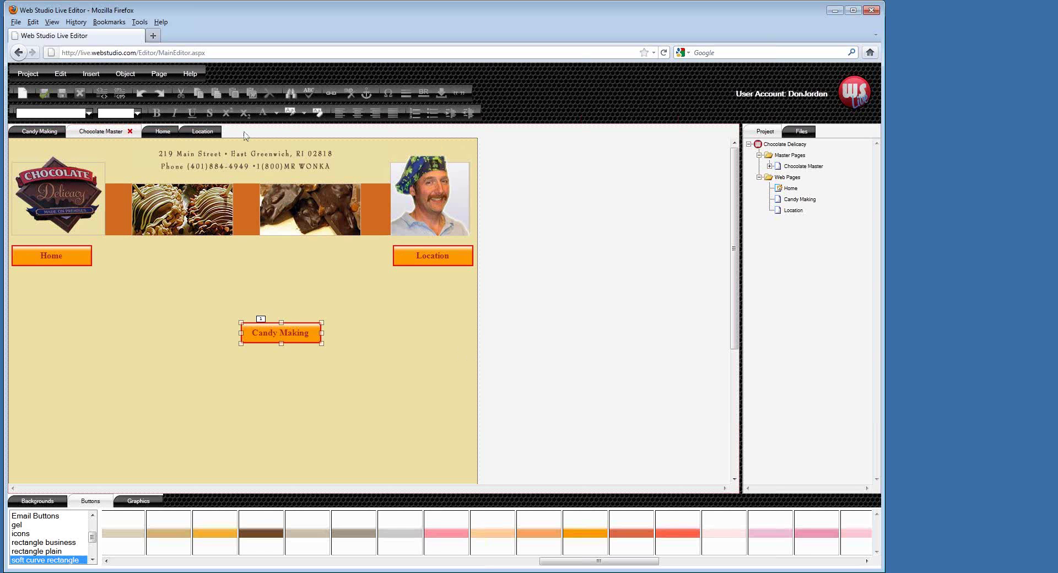
click(220, 132)
click(163, 134)
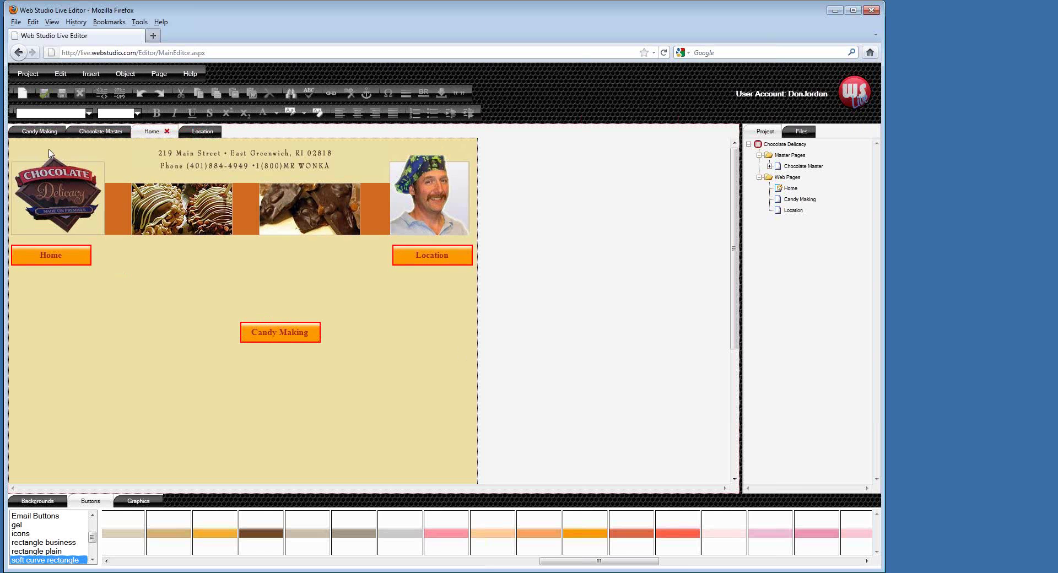
click(44, 134)
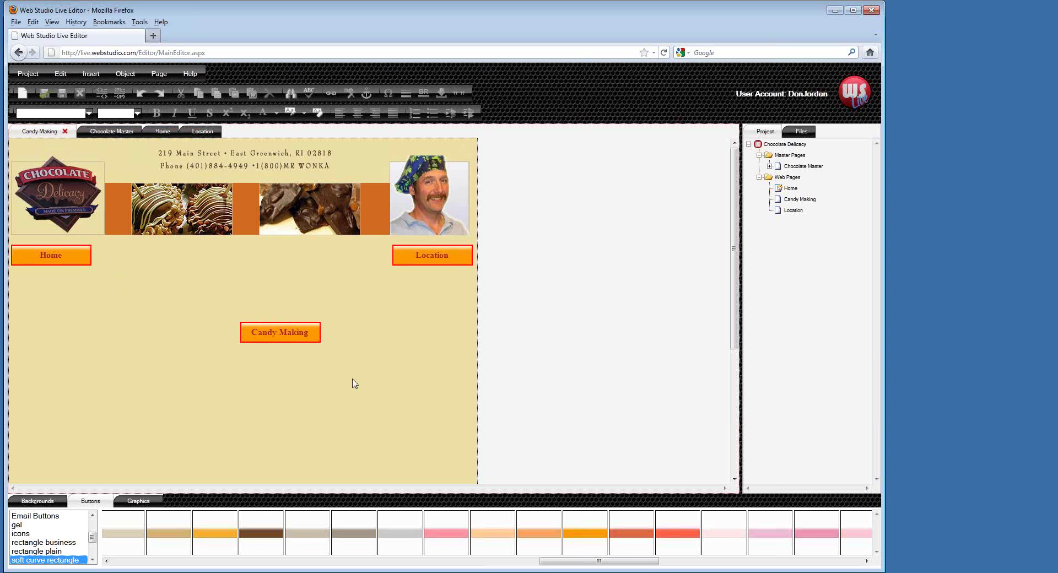
click(120, 135)
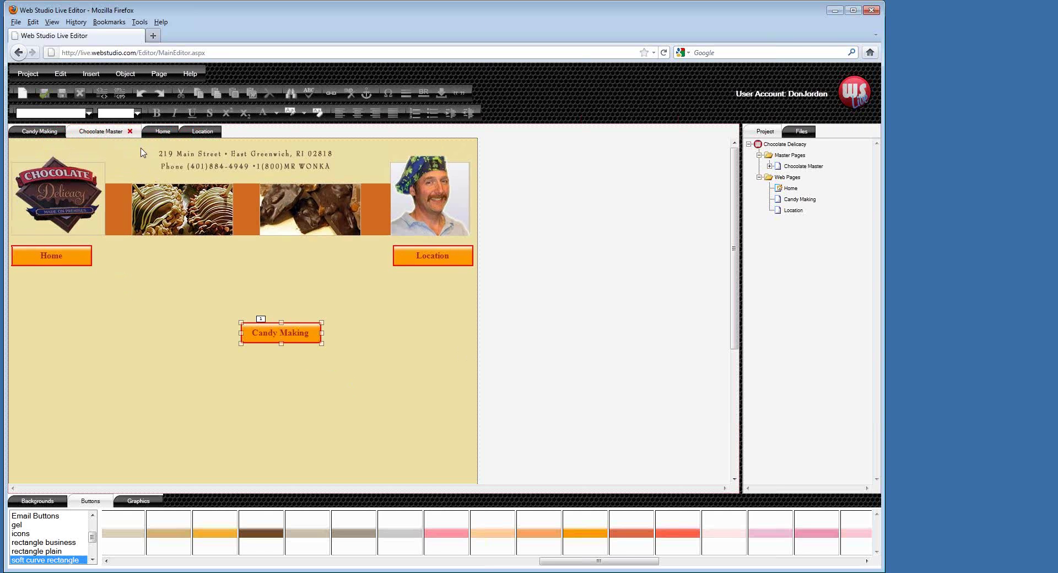
click(62, 77)
click(71, 91)
Step: Add a text object below the navigation buttons on the Home page and set its default font to Times New Roman, 24px (18pt)
click(163, 131)
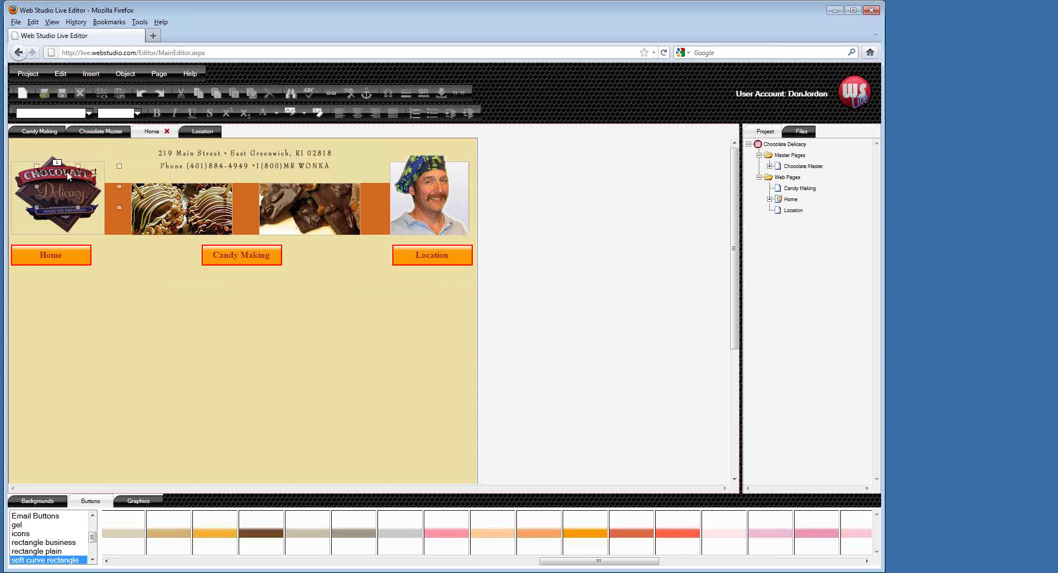
drag(68, 172, 267, 327)
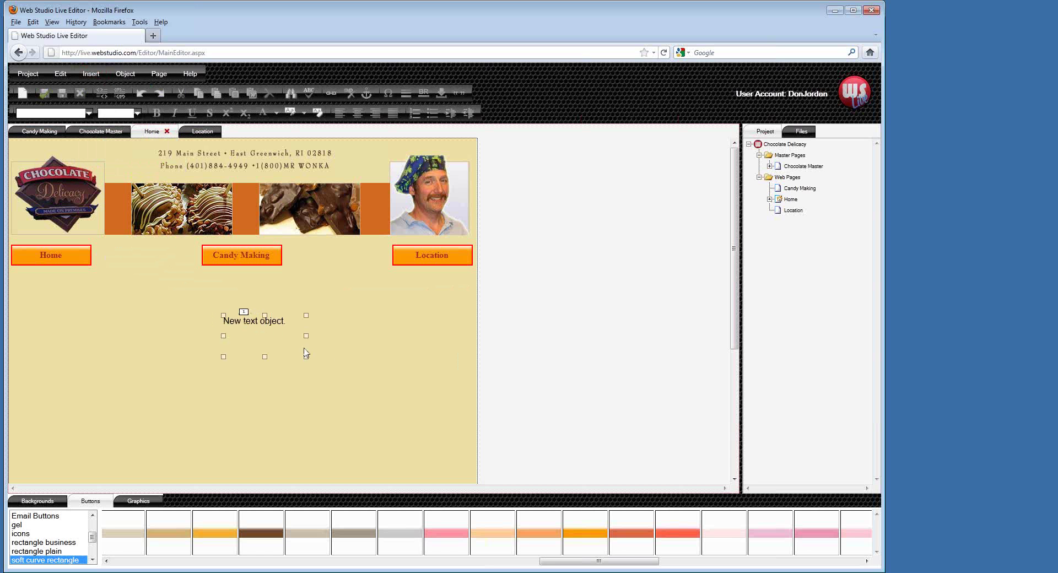
right_click(268, 324)
click(309, 419)
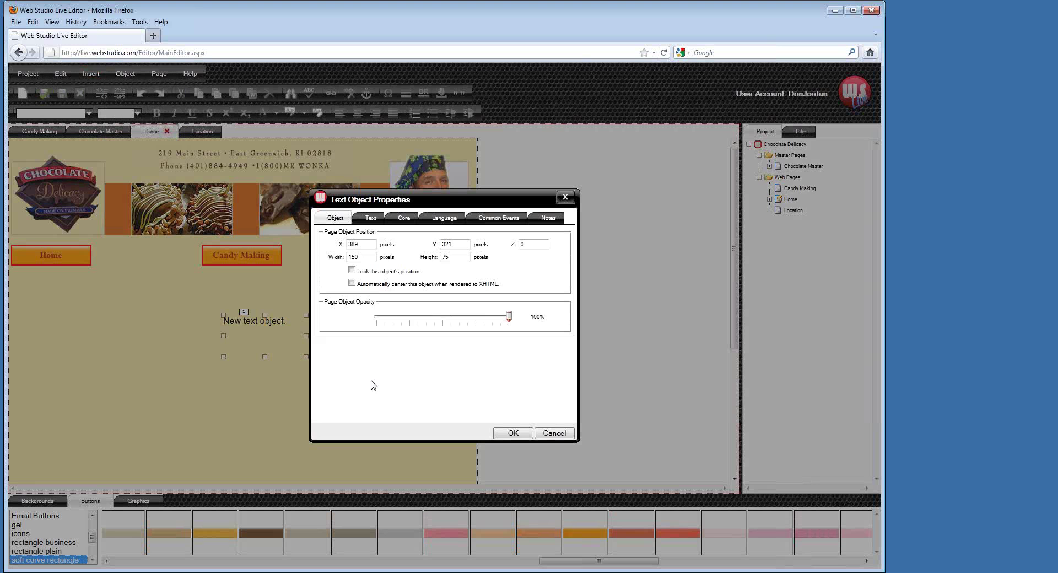
click(371, 219)
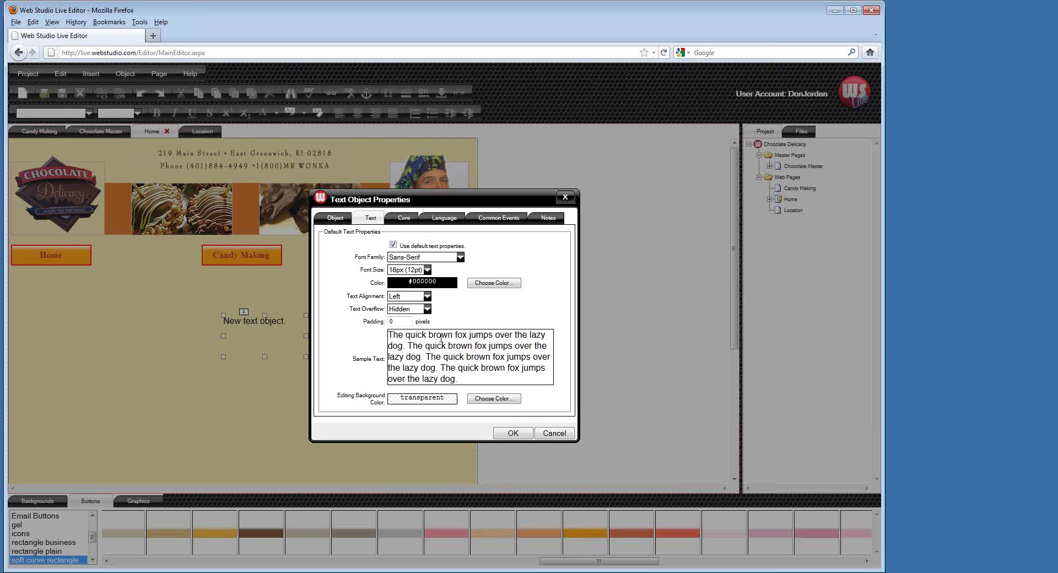
click(460, 257)
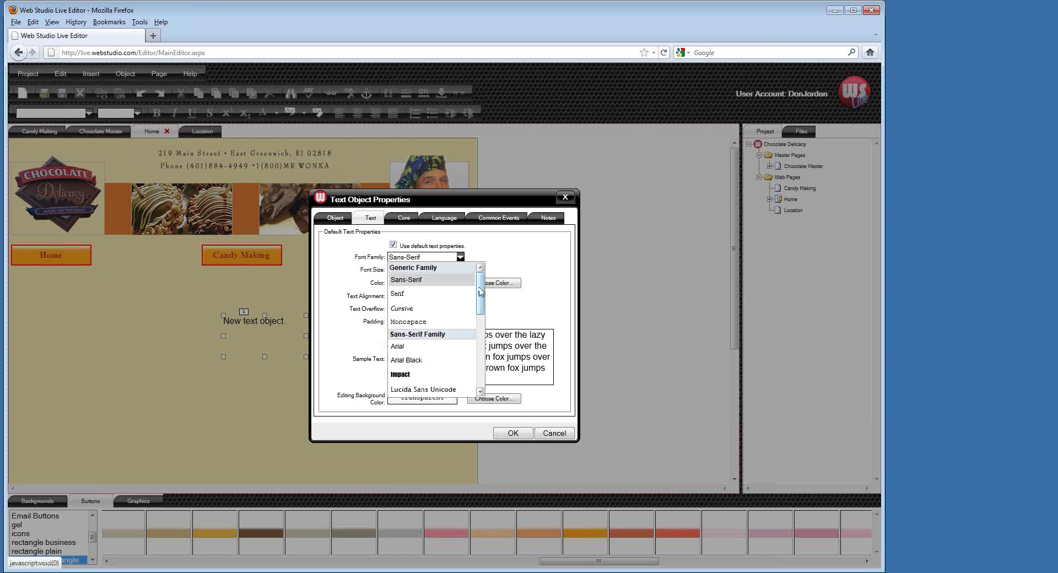
drag(480, 292, 479, 347)
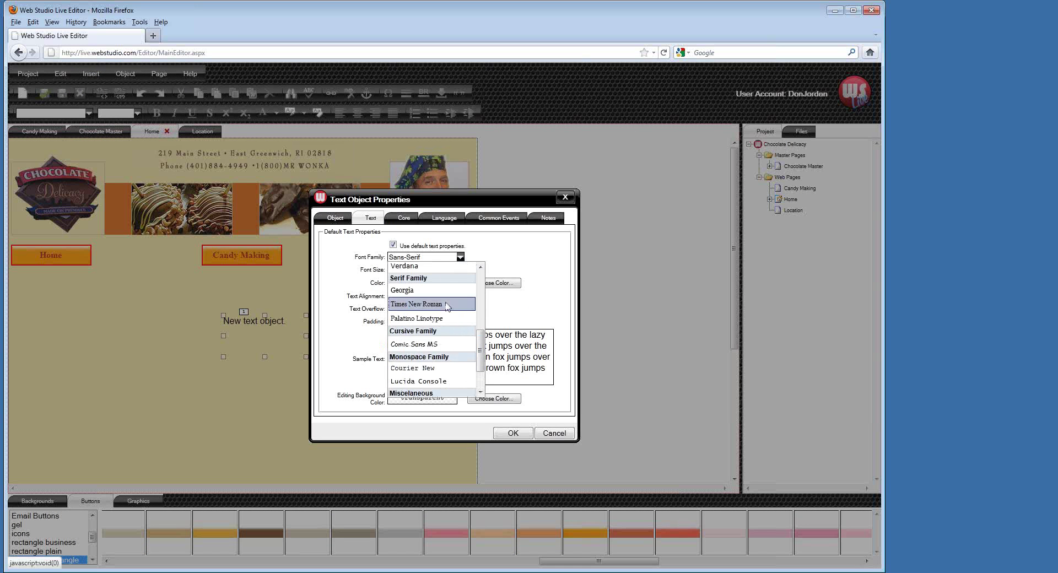
click(436, 302)
click(427, 269)
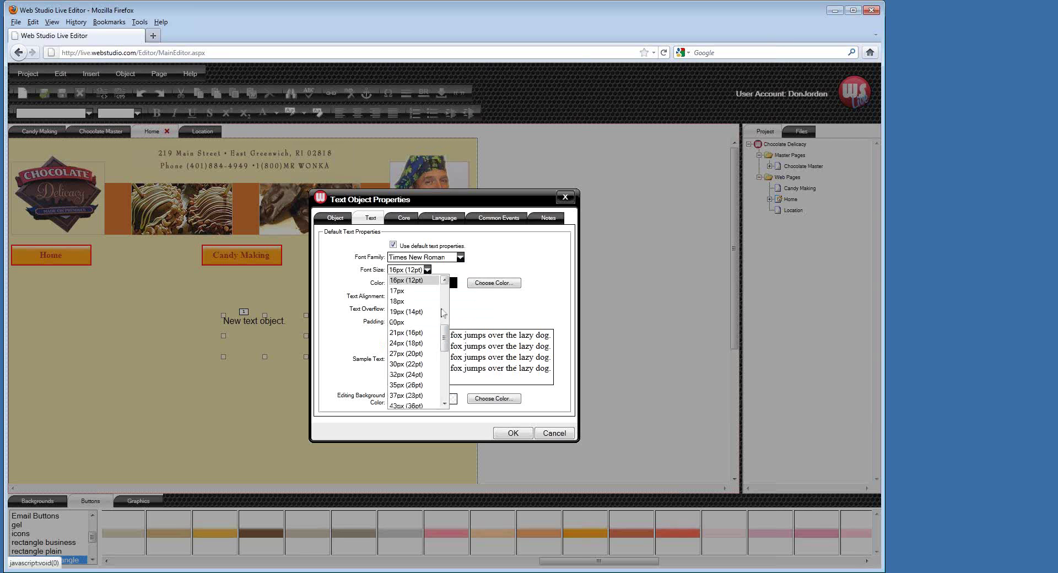
drag(445, 337, 446, 330)
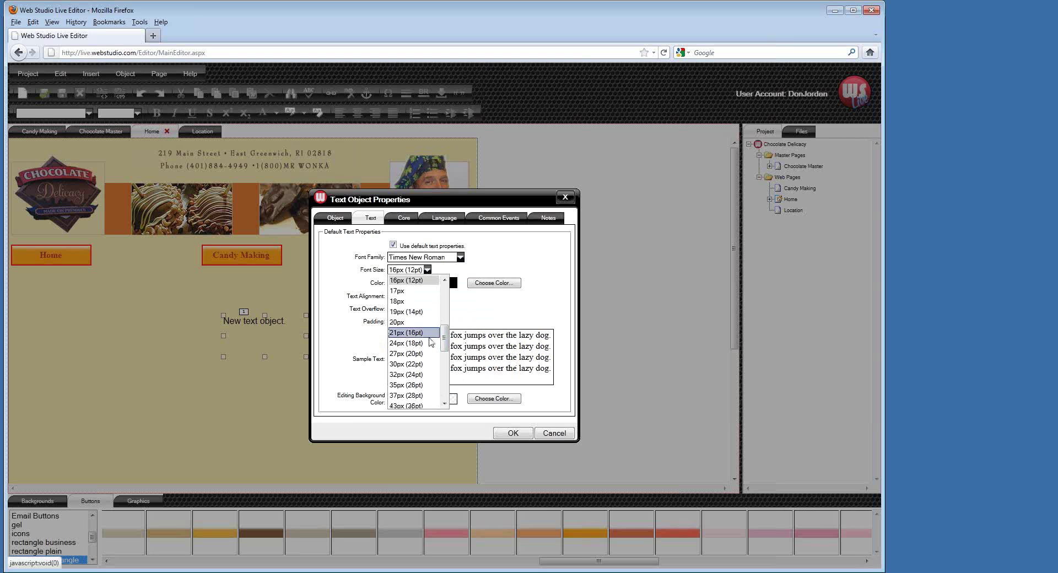
click(406, 337)
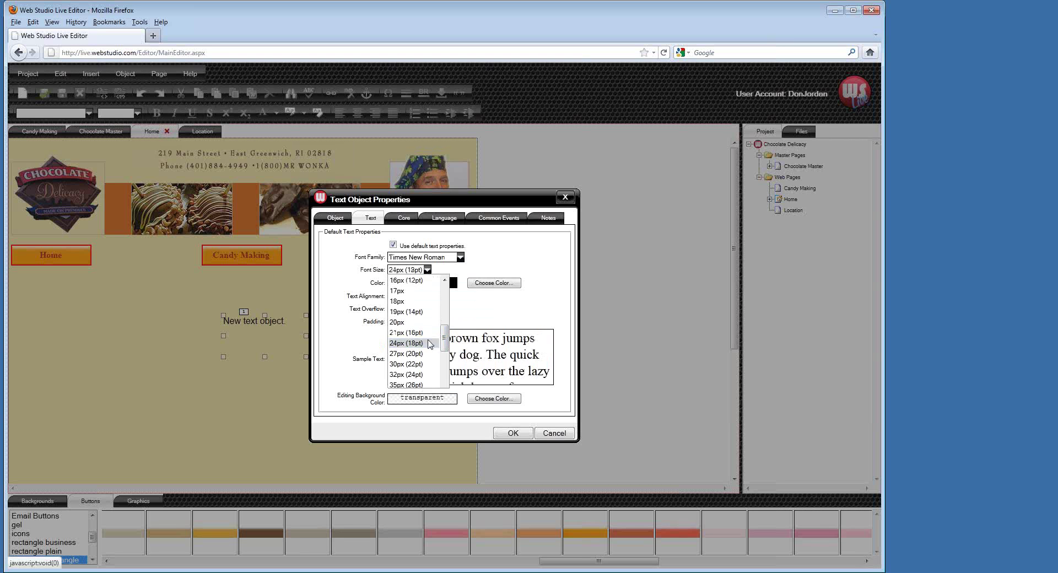
Step: Set the text object's default color to Firebrick (#B22222) and its text alignment to Center
click(494, 283)
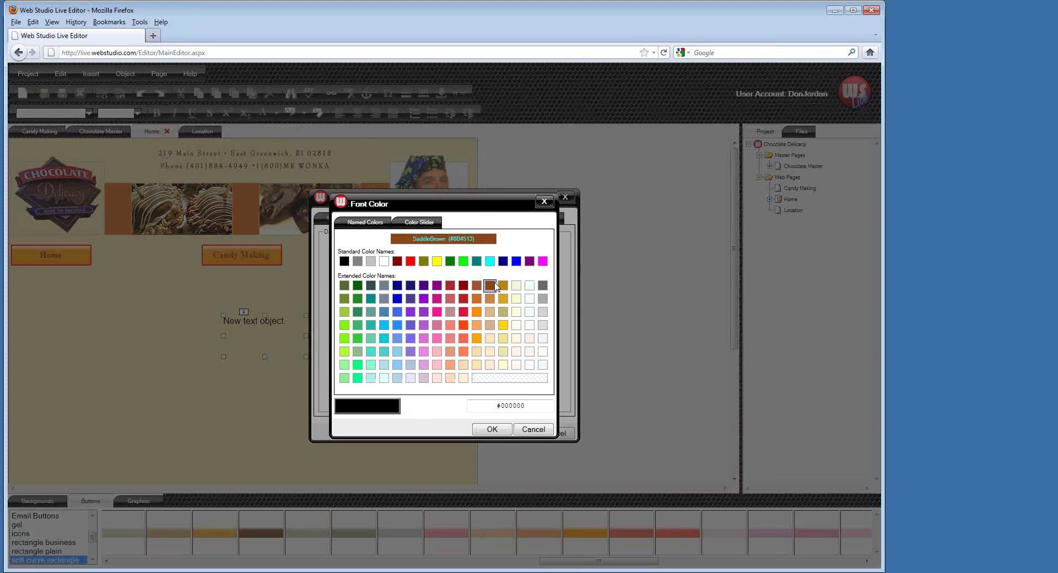
click(464, 298)
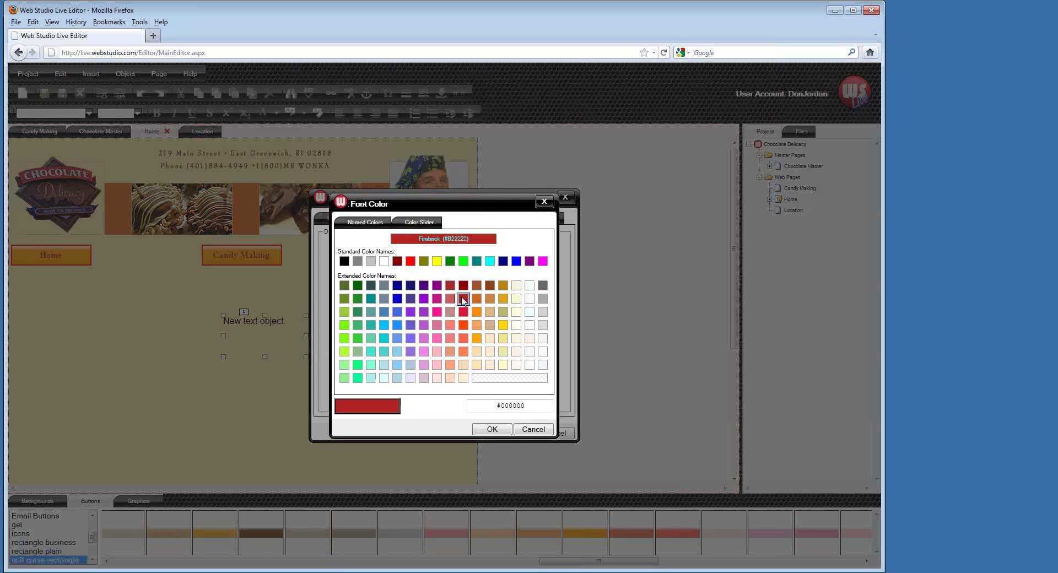
click(493, 430)
click(427, 298)
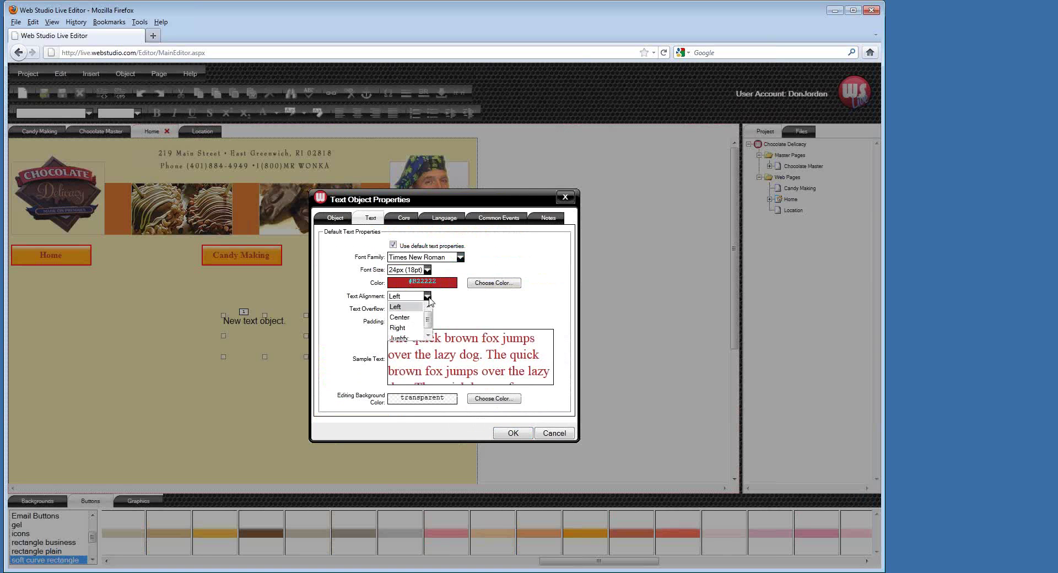
click(420, 316)
click(512, 433)
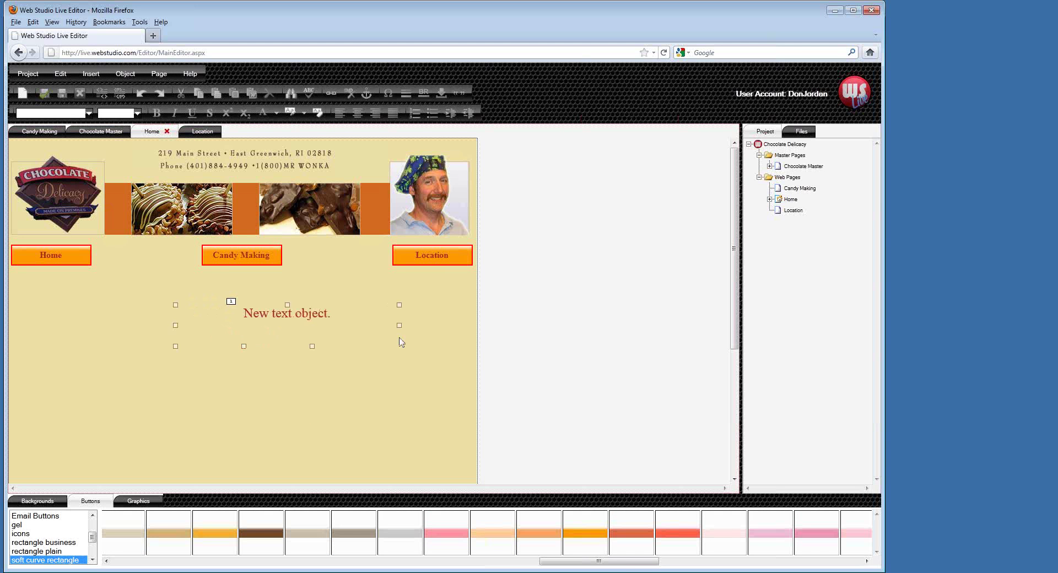
Step: Replace the text object's placeholder with "Welcome To The Chocolate Delicacy!"
right_click(290, 323)
click(303, 324)
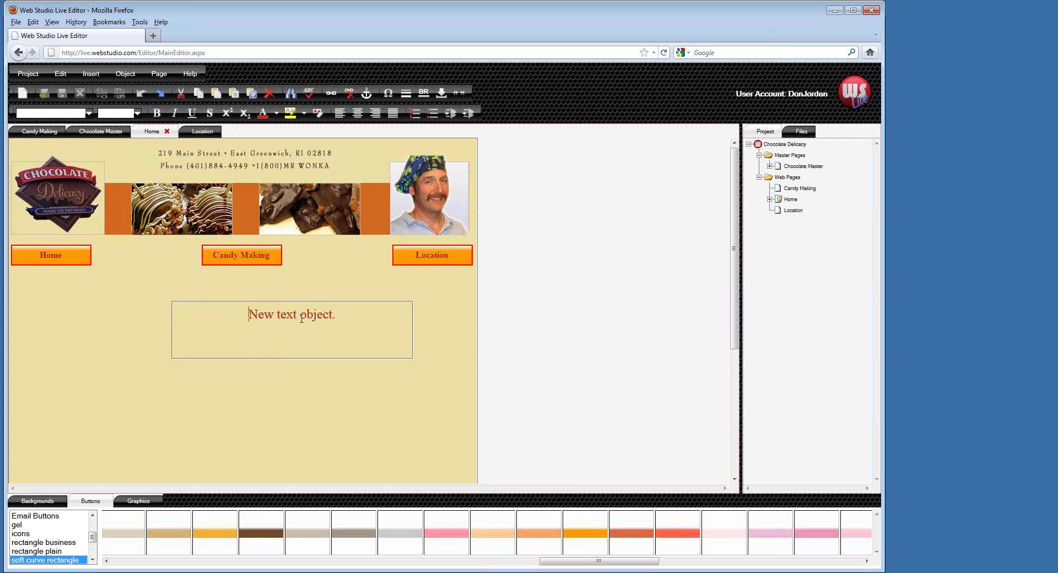
drag(340, 319, 238, 322)
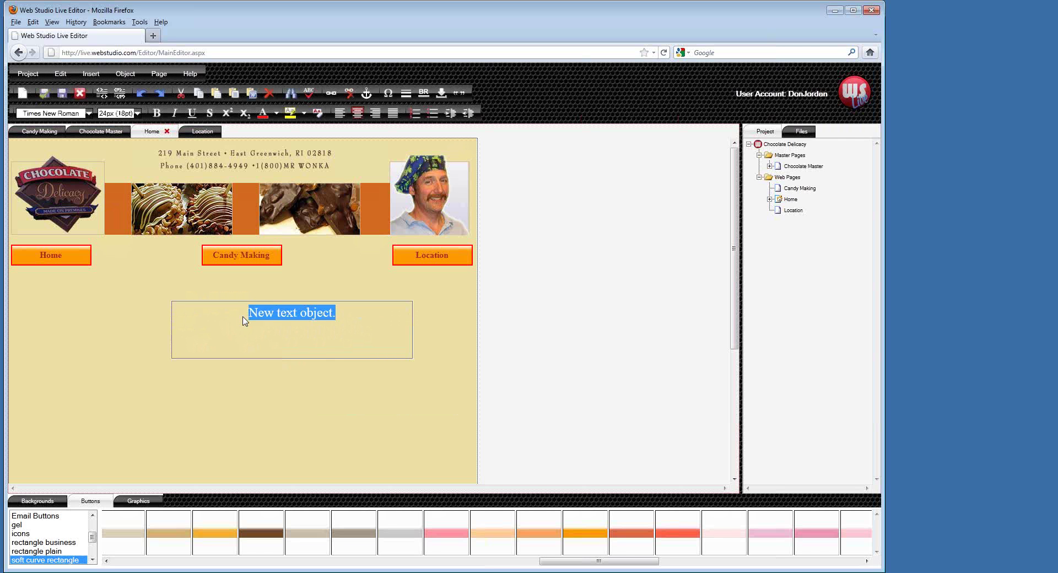
text(Welcom)
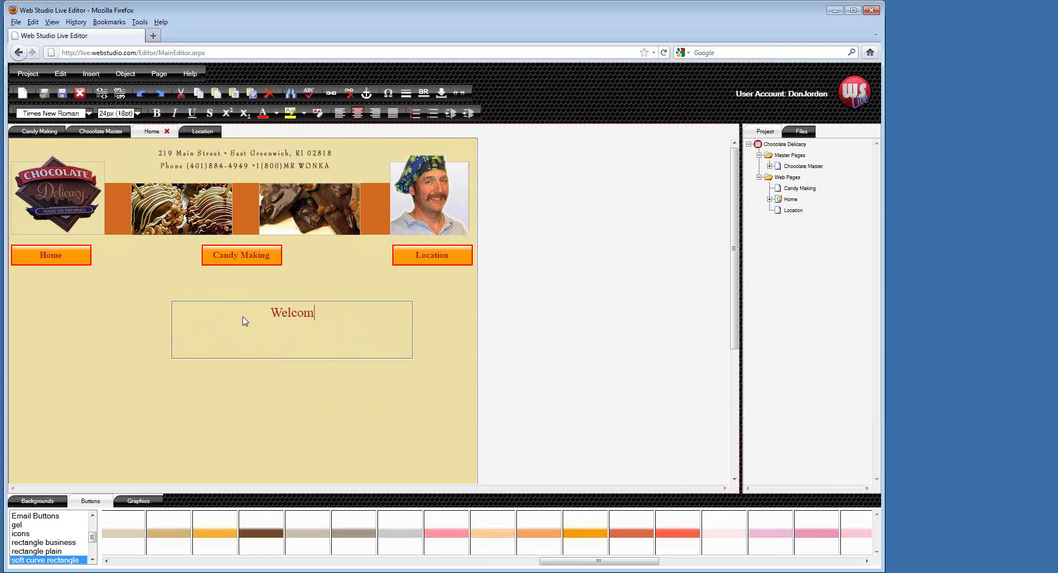
text(e To t)
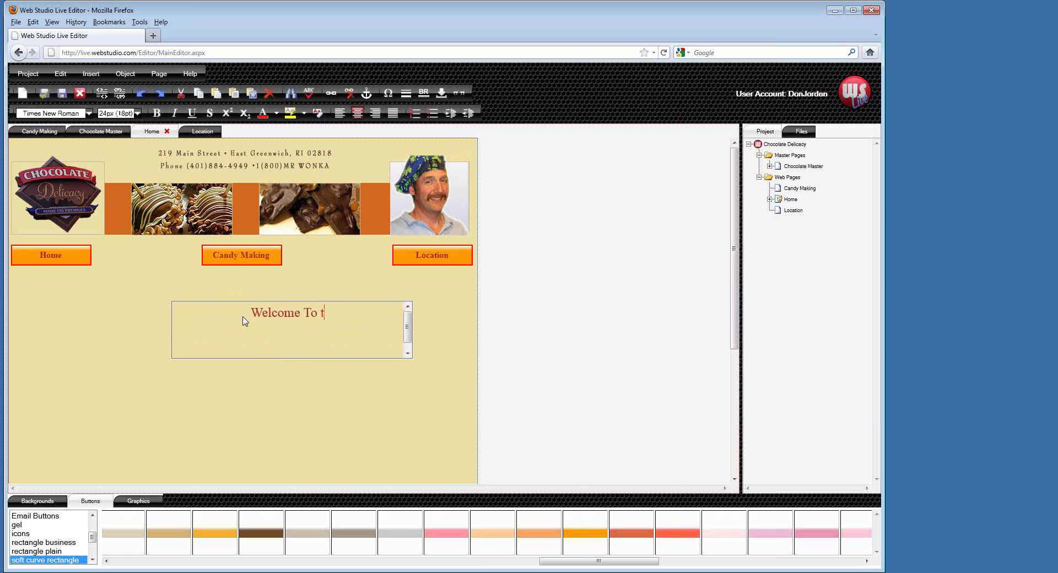
text(he)
key(BackSpace)
key(BackSpace)
key(BackSpace)
key(BackSpace)
text(The Choco;la)
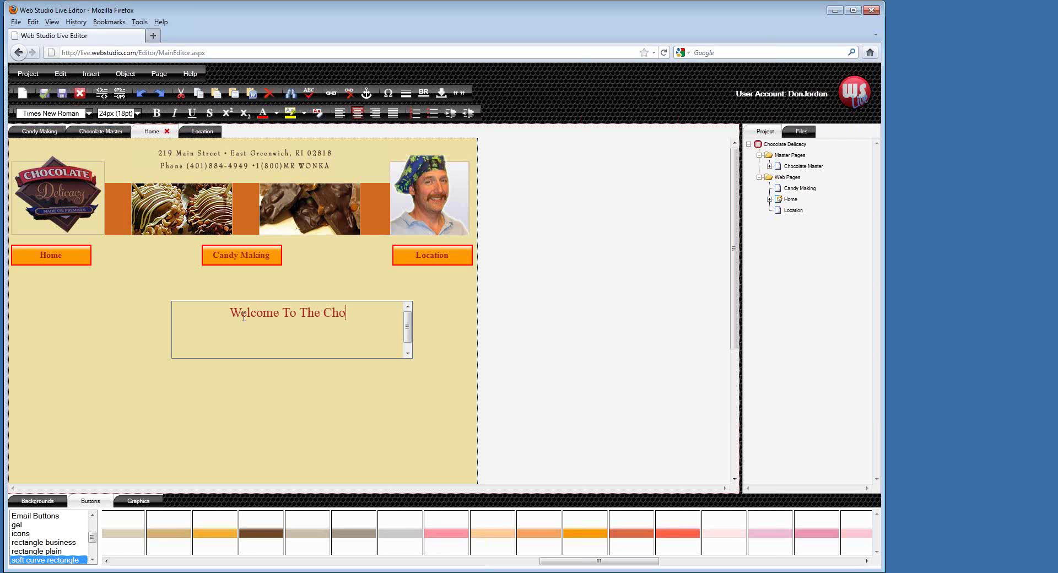
key(BackSpace)
key(BackSpace)
key(BackSpace)
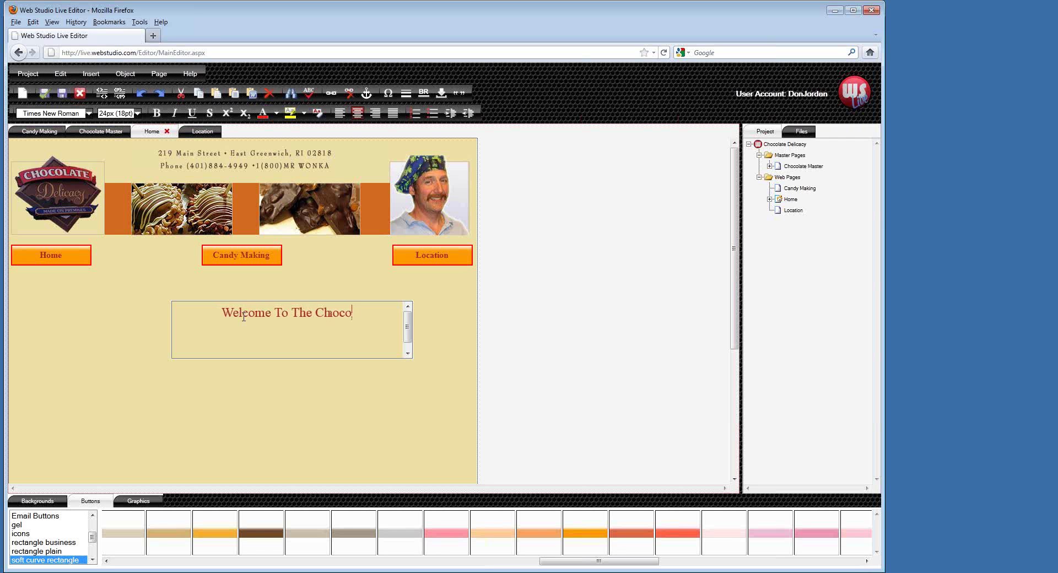
text(late D)
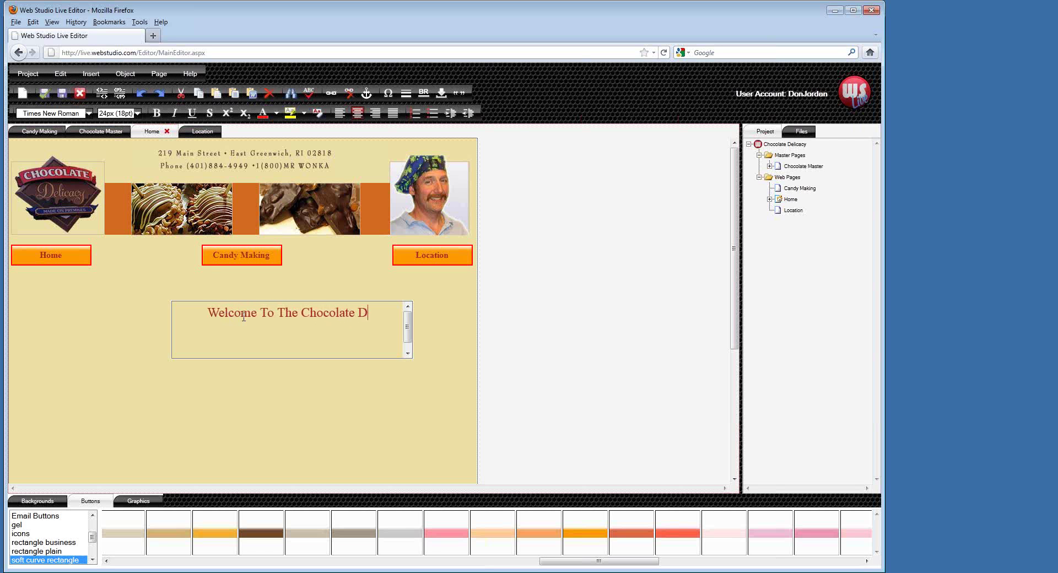
text(elicacy!)
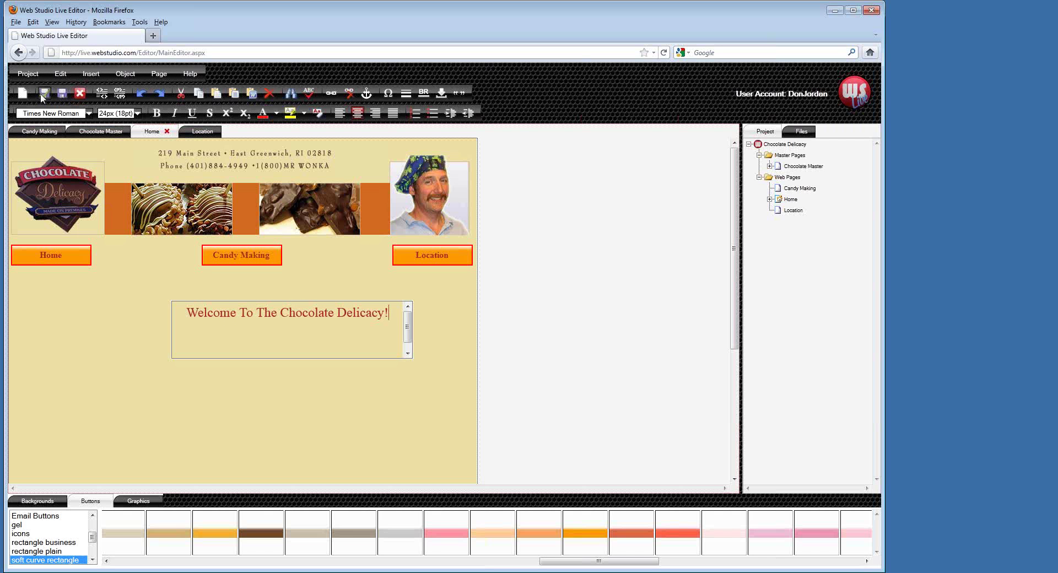
click(99, 333)
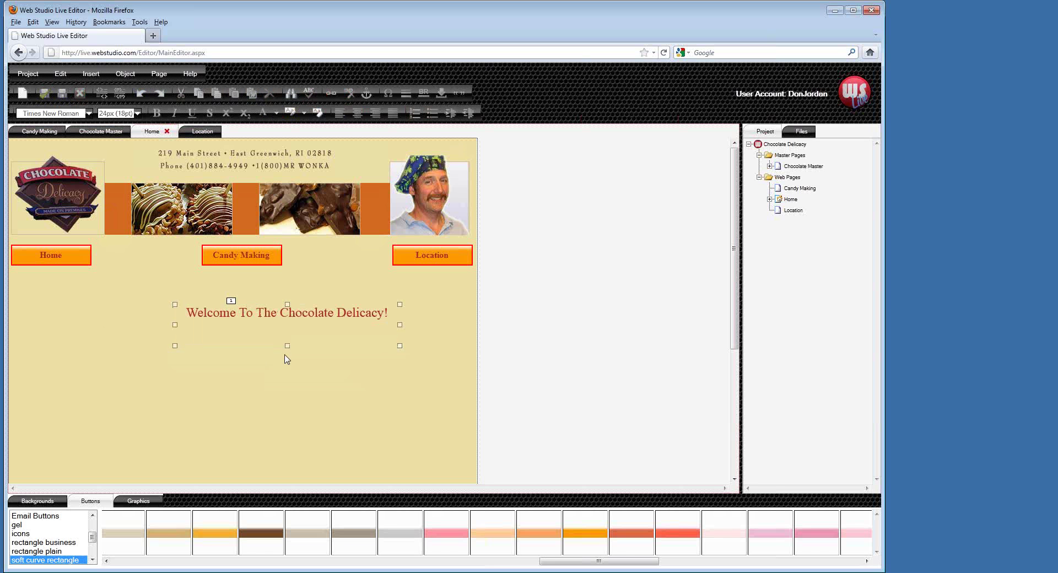
Step: Shorten the welcome text box to fit its single line and center it on the page just below the navigation buttons
drag(286, 348, 301, 295)
click(126, 75)
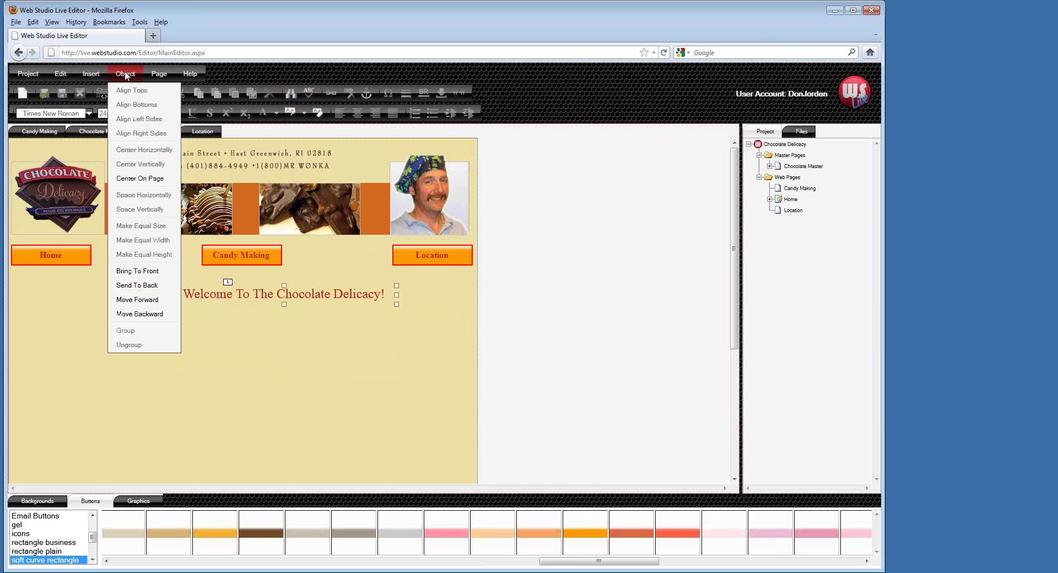
click(156, 180)
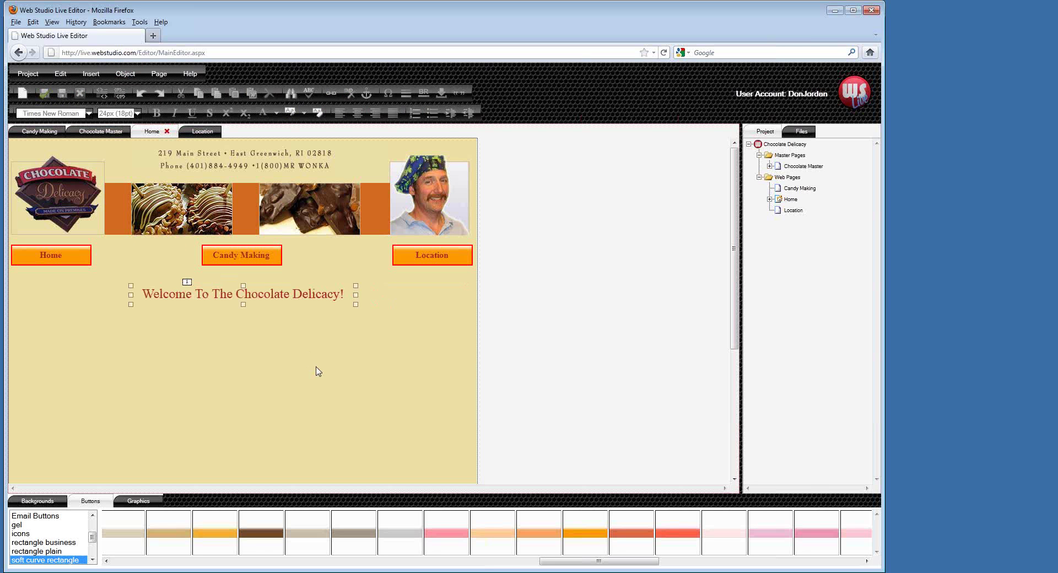
click(463, 415)
Step: Add a second text object to the Home page below the welcome heading and open its properties
click(92, 75)
click(103, 91)
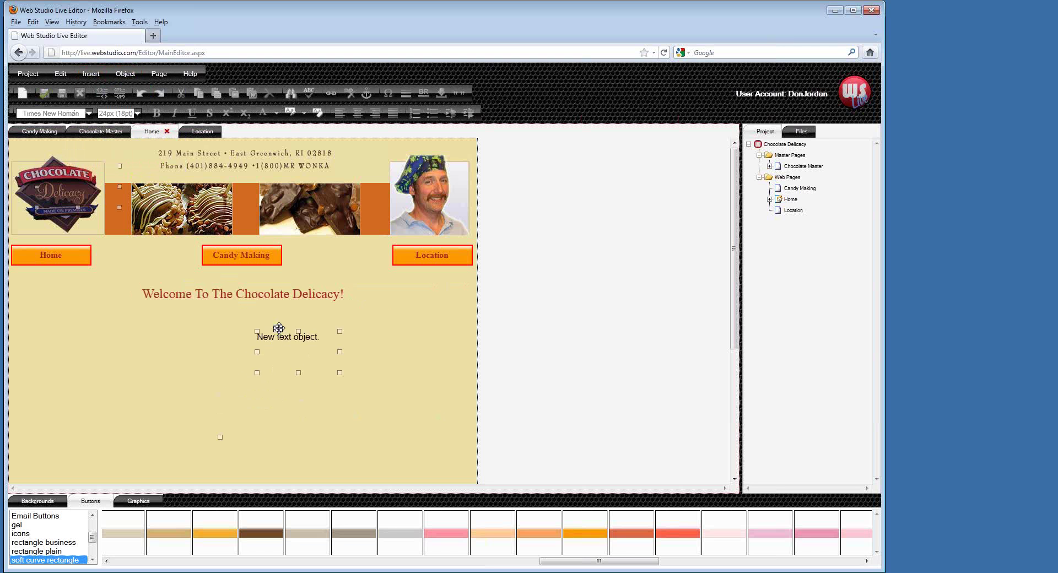
right_click(299, 339)
click(292, 340)
right_click(292, 340)
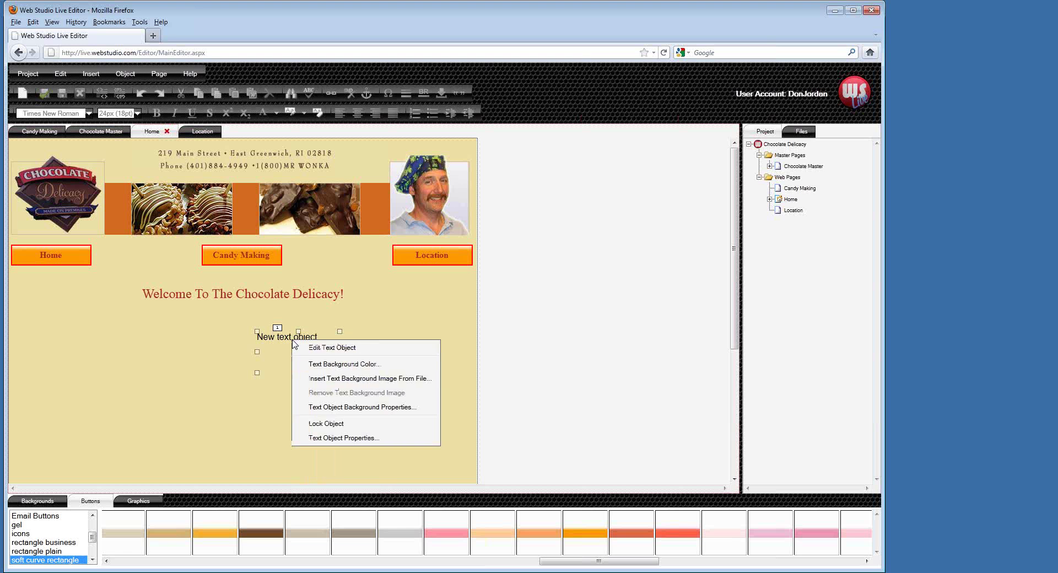
click(328, 438)
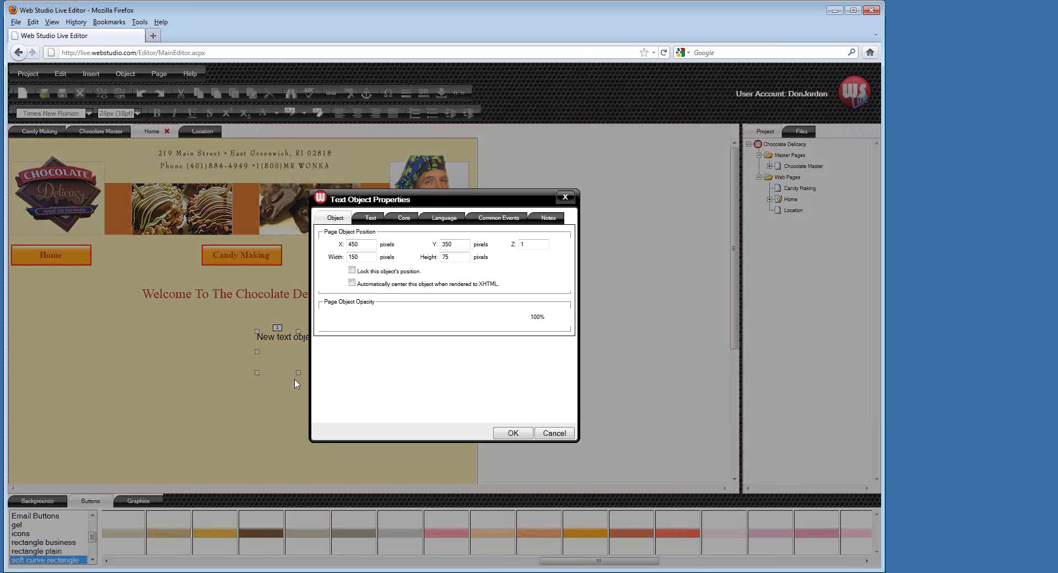
Step: Set the new text object's default font to Times New Roman at 15px (11pt)
click(372, 219)
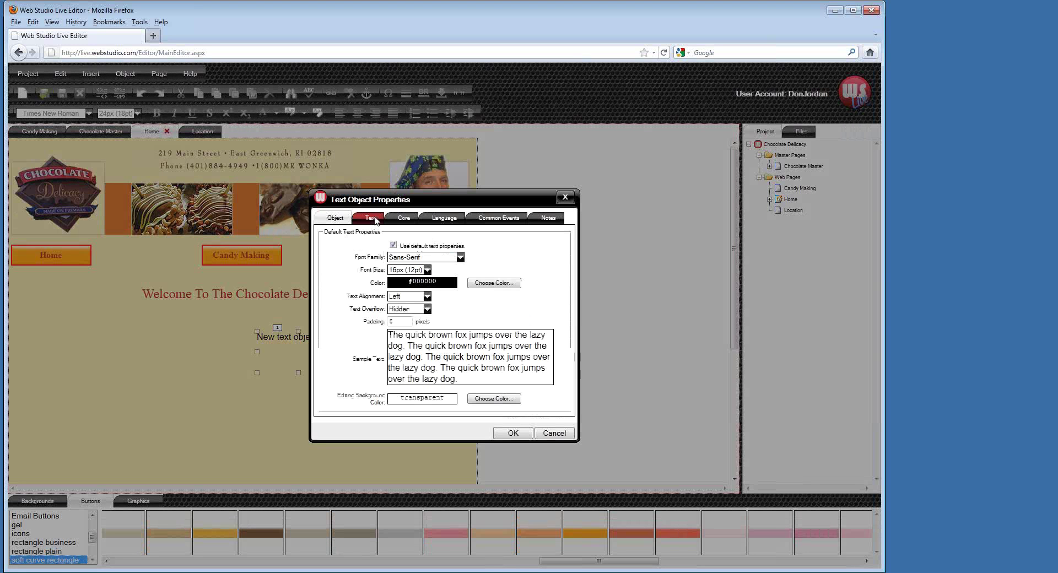
click(460, 258)
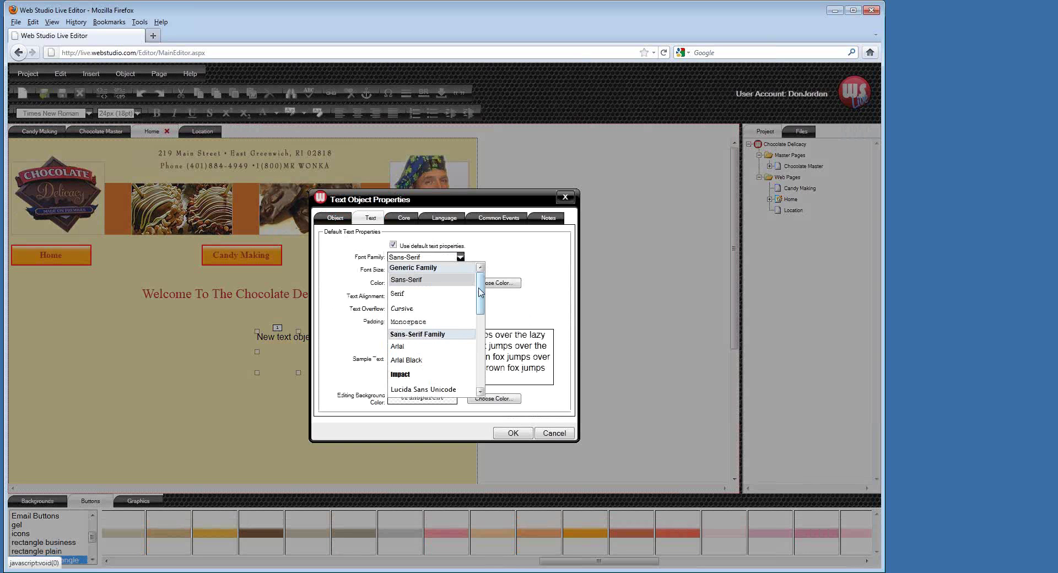
drag(481, 290, 479, 342)
click(460, 328)
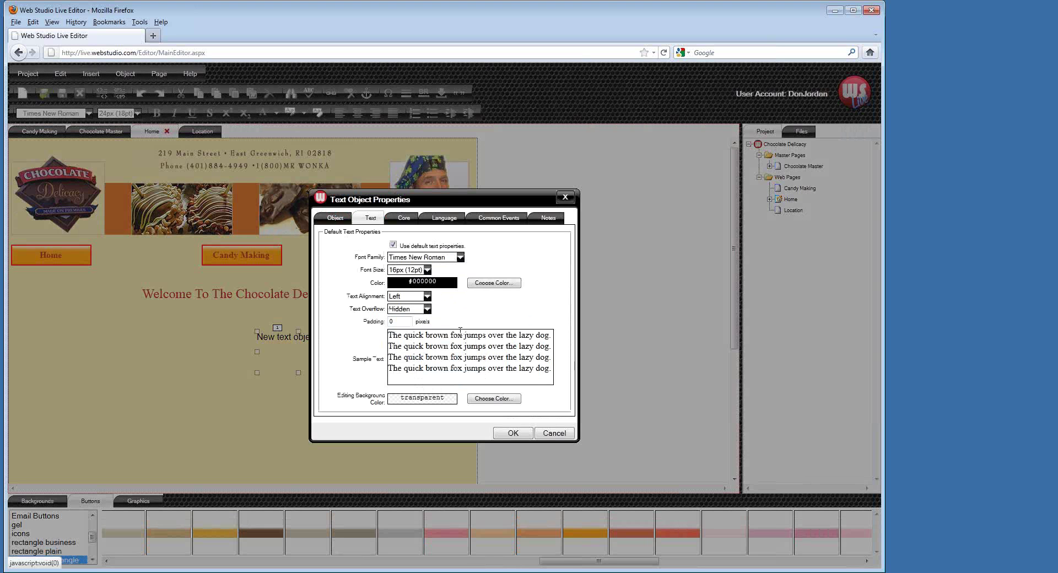
click(427, 269)
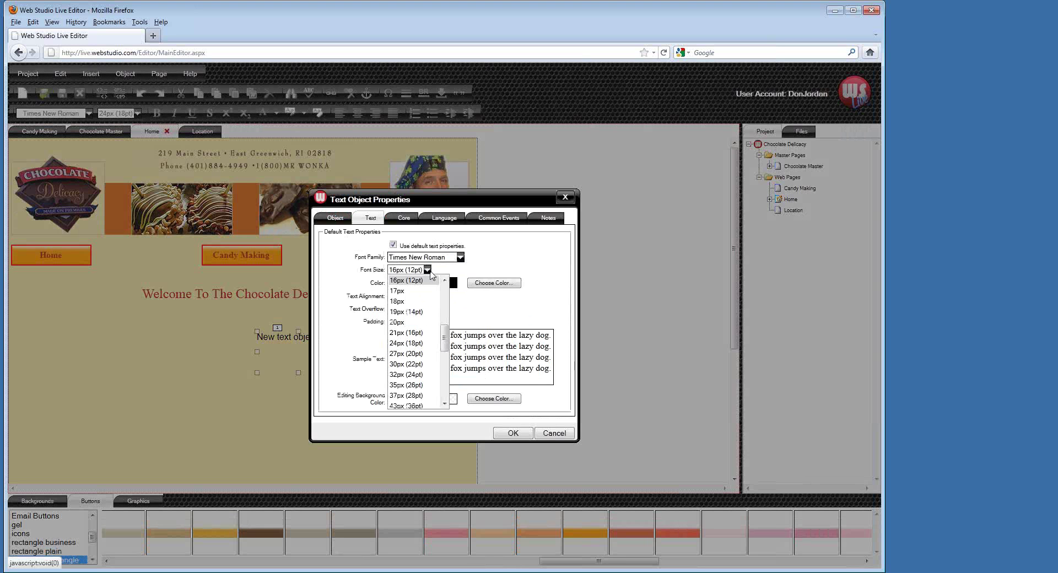
click(445, 331)
scroll(445, 330, up, 5)
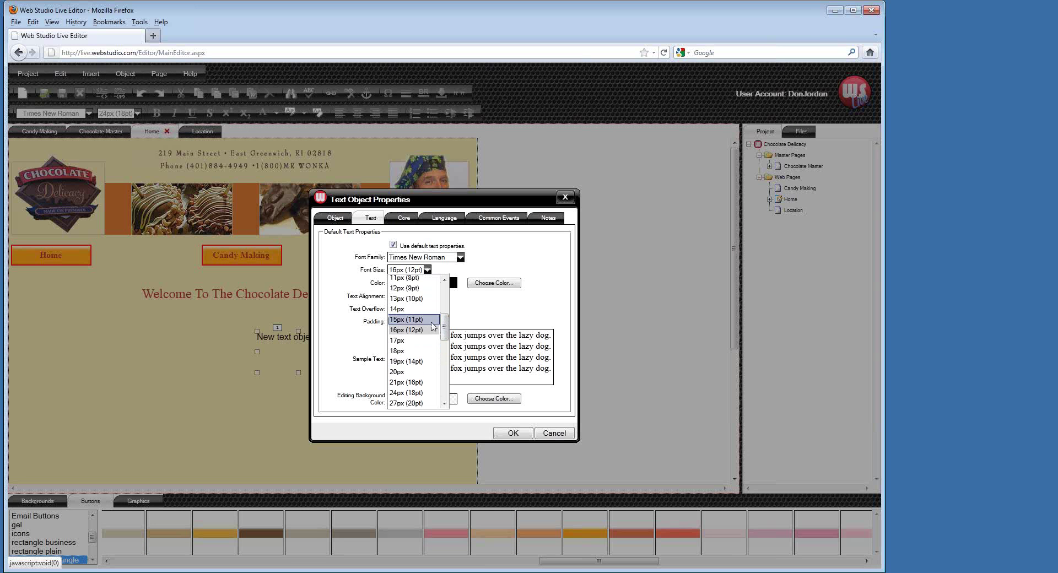
click(425, 321)
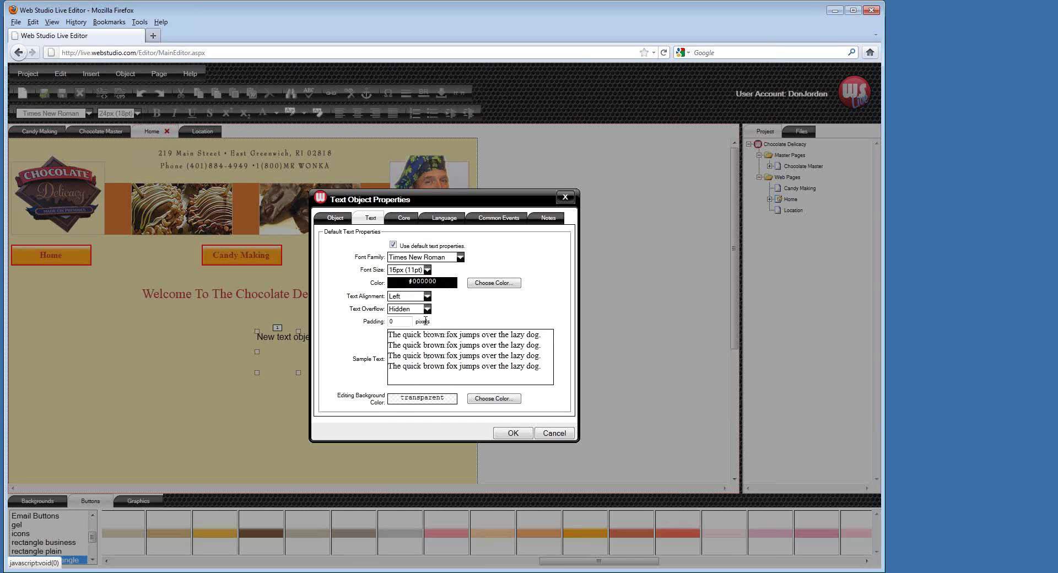
Step: Set the new text object's default color to #553300 and apply the text properties
click(485, 284)
drag(524, 406, 501, 406)
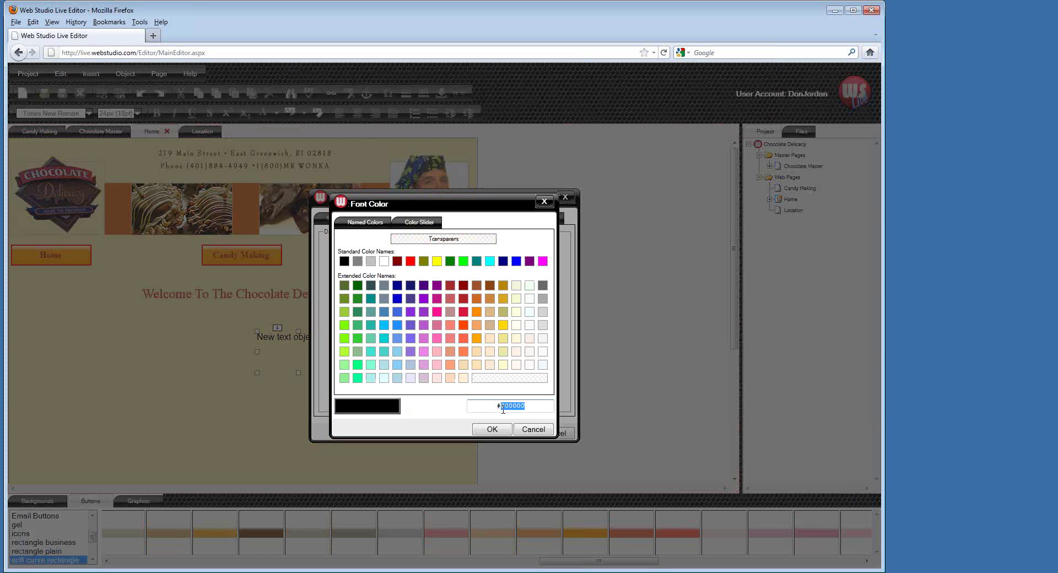
text(553300)
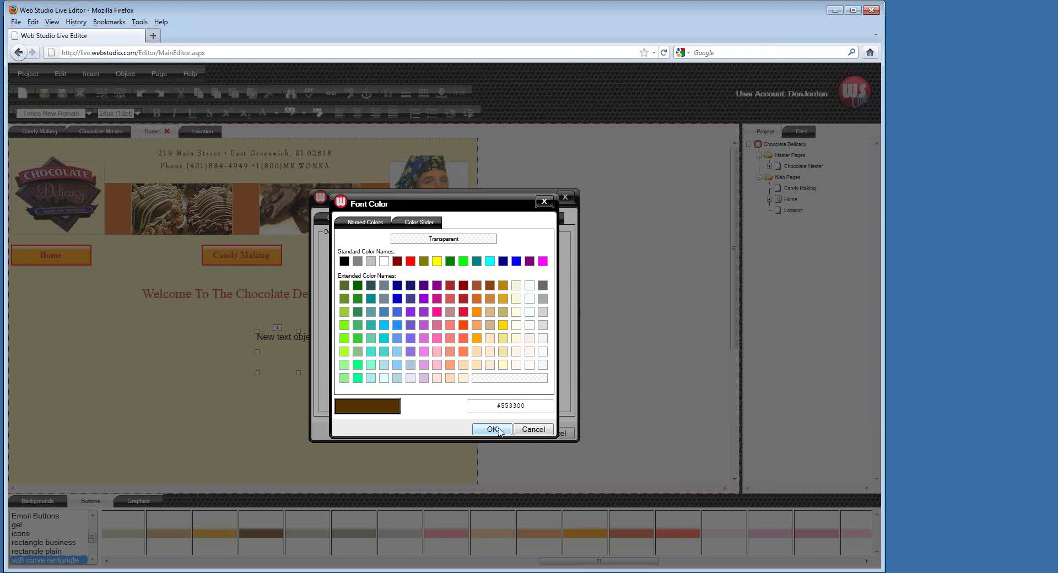
click(498, 430)
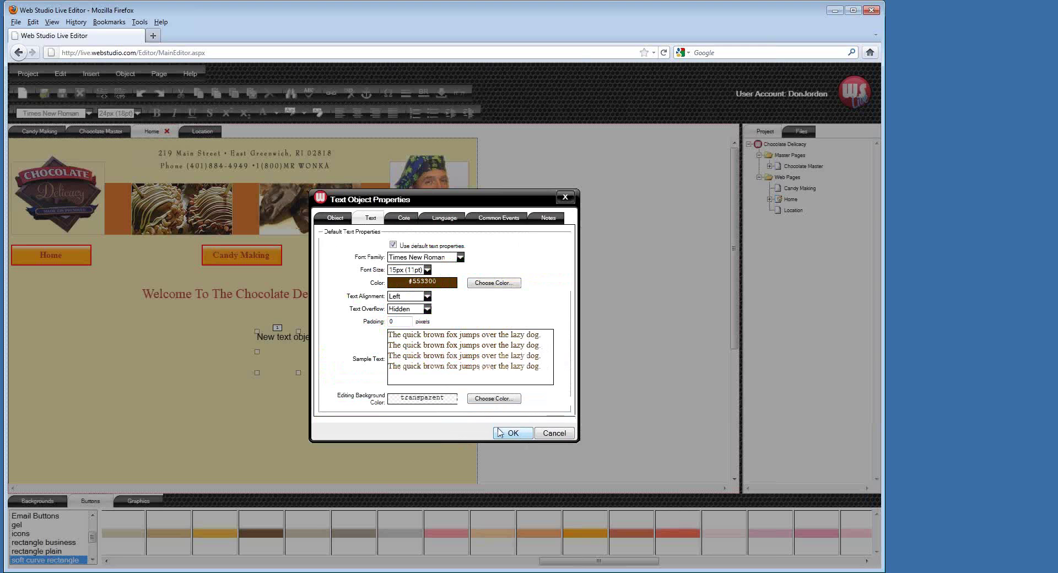
click(512, 433)
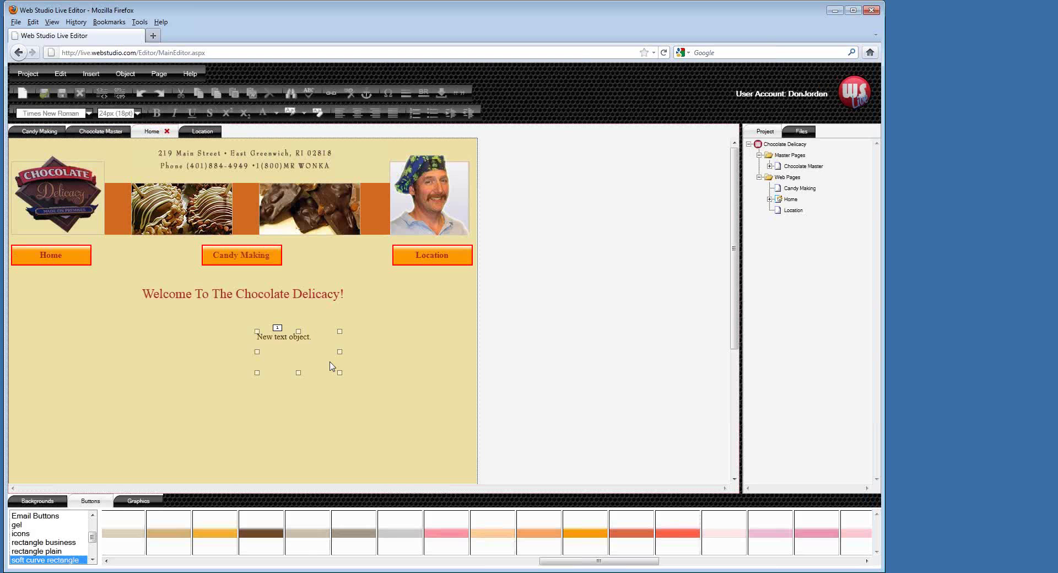
Step: Move the text object just below the welcome heading, enlarge it into a wide, tall block, and clear its placeholder text
drag(292, 344, 148, 333)
drag(194, 361, 434, 471)
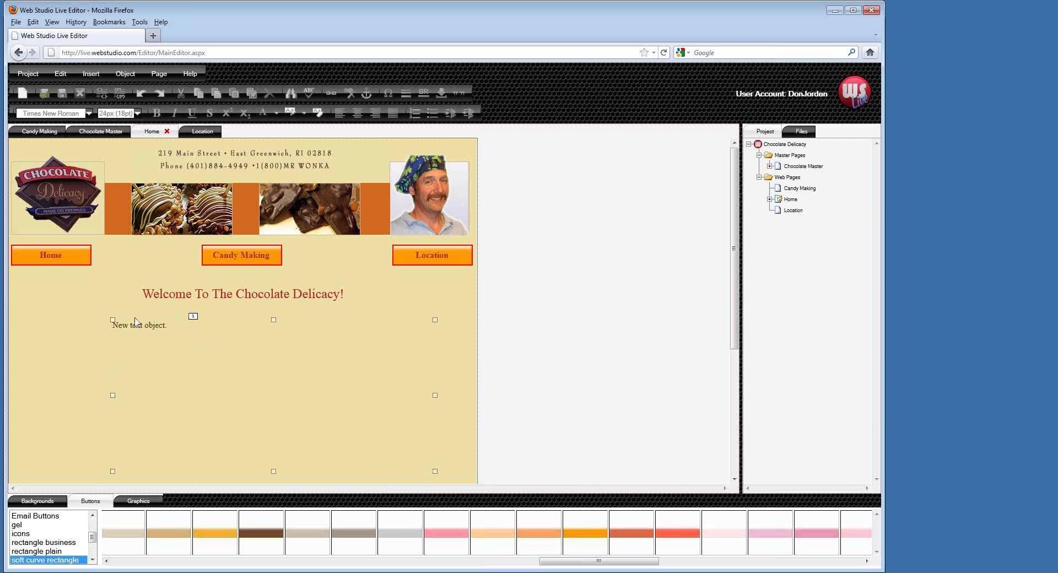
right_click(164, 331)
click(177, 336)
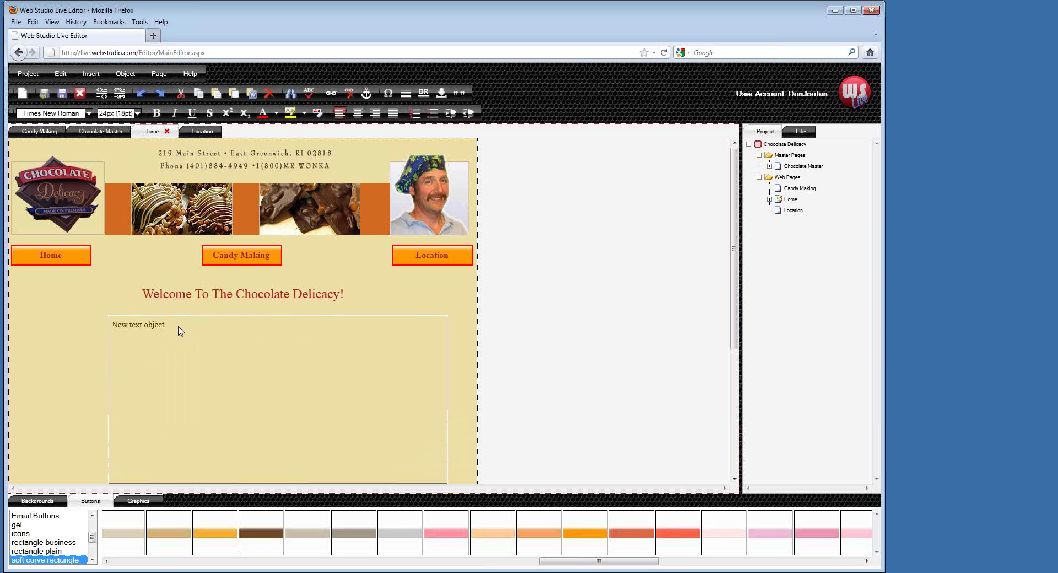
drag(169, 327, 102, 324)
key(Delete)
Step: Copy all the text of the WelcomeText file in Notepad, close Notepad, and paste the text into the empty text object
key(alt+Tab)
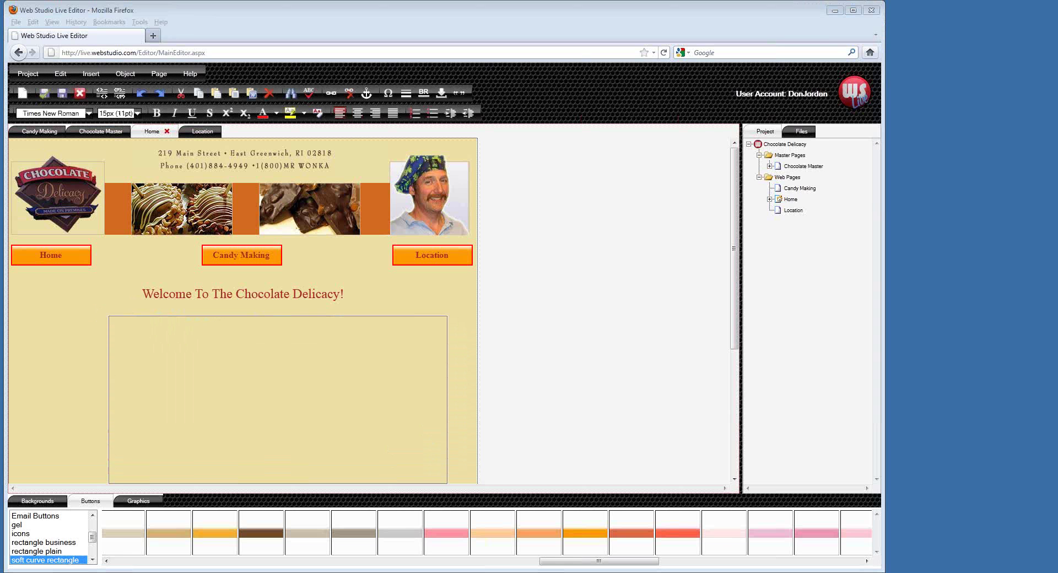
key(ctrl+a)
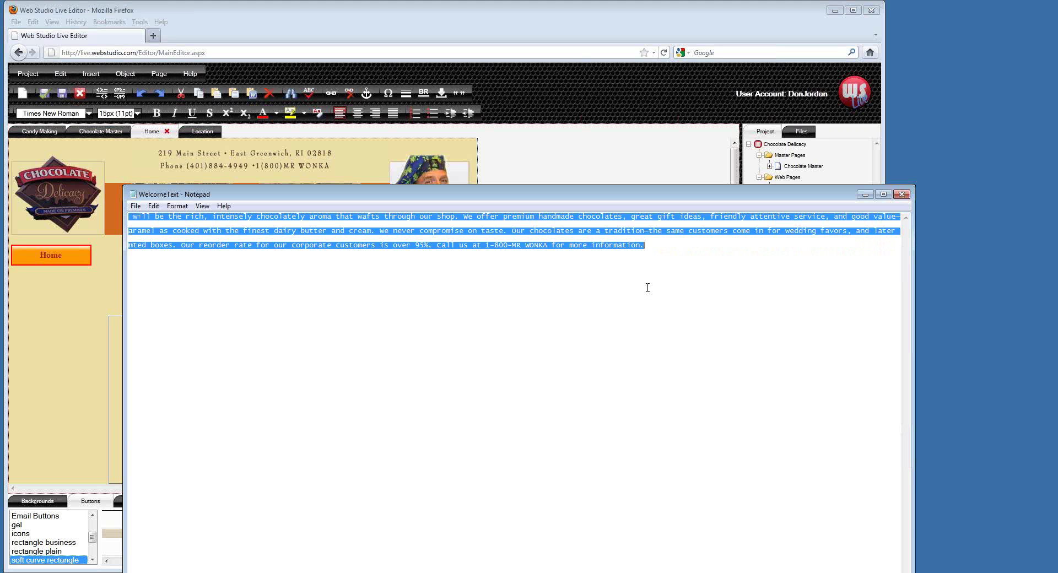
click(902, 194)
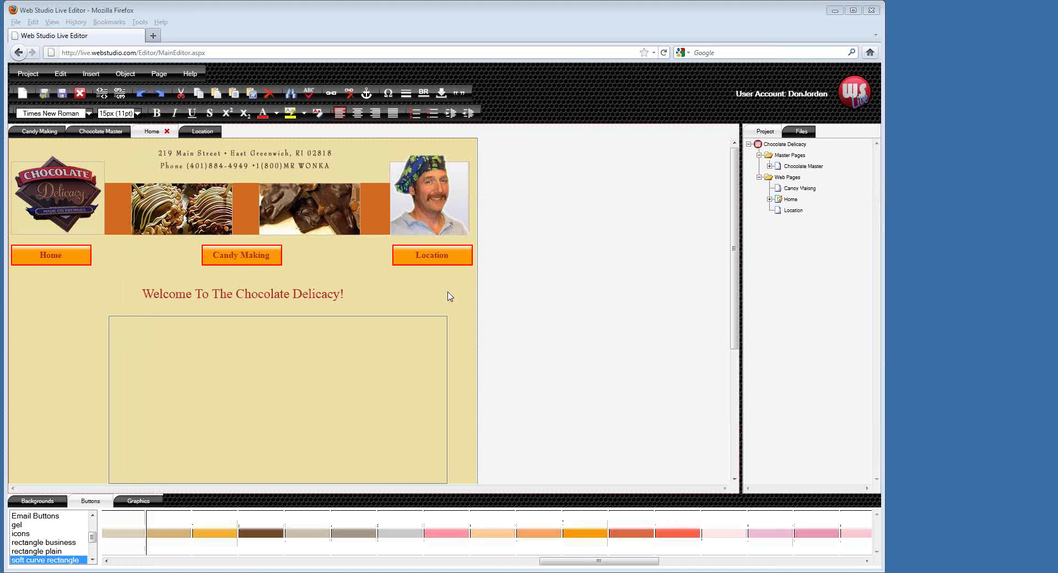
click(215, 356)
text(The Chocolate Delicacy invites you to "stroll" the pages of our site and discover some of the special confections we offer. The only thing missing will be the rich, intensely chocolately aroma that wafts through our shop. We offer premium handmade chocolates, great gift ideas, friendly attentive service, and good value—all in one!  The Chocolate Delicacy's signature piece is our handmade truffle. We use only pure, premium quality couverture to create all our chocolates. Our caramel as cooked with the finest dairy butter and cream. We never compromise on taste. Our chocolates are a tradition—the same customers come in for wedding favors, and later baby shower favors and anniversary gifts too. Let us tell you what we can do for your next gathering.  The Chocolate Delicacy has years of experience working with corporations for incentive and holiday gift baskets, and custom molding and custom printed boxes. Our reorder rate for our corporate customers is over 95%. Call us at 1-800-MR WONKA for more information.)
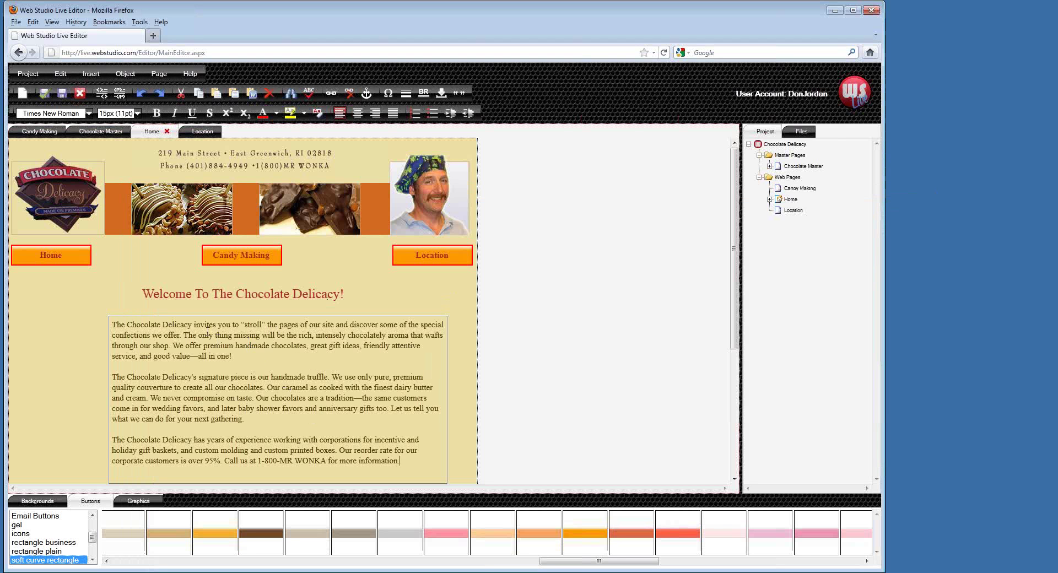
Step: Make the opening words "The Chocolate Delicacy" and the phone number in the last paragraph bold
drag(192, 324, 109, 326)
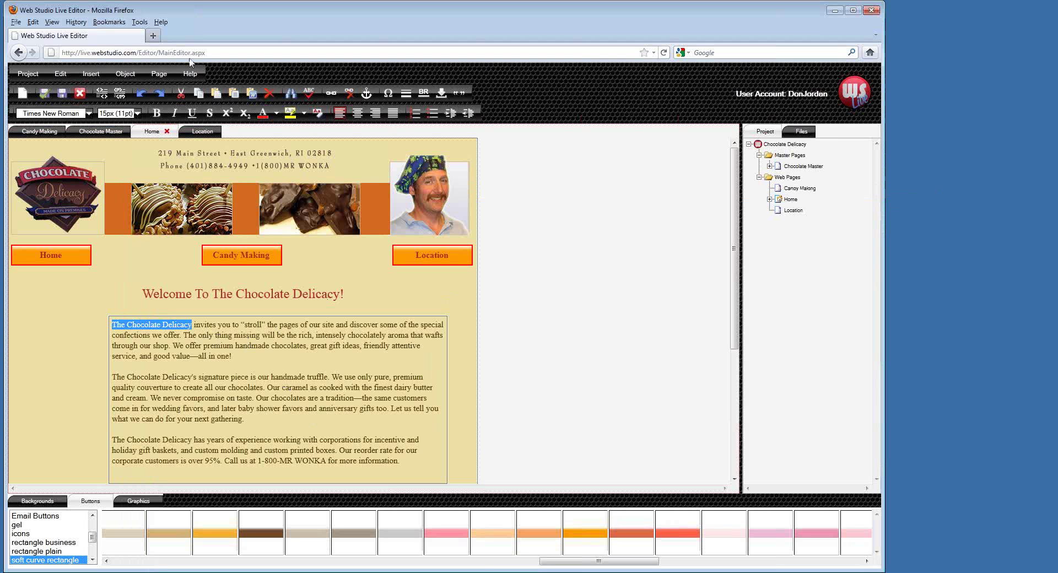
click(156, 113)
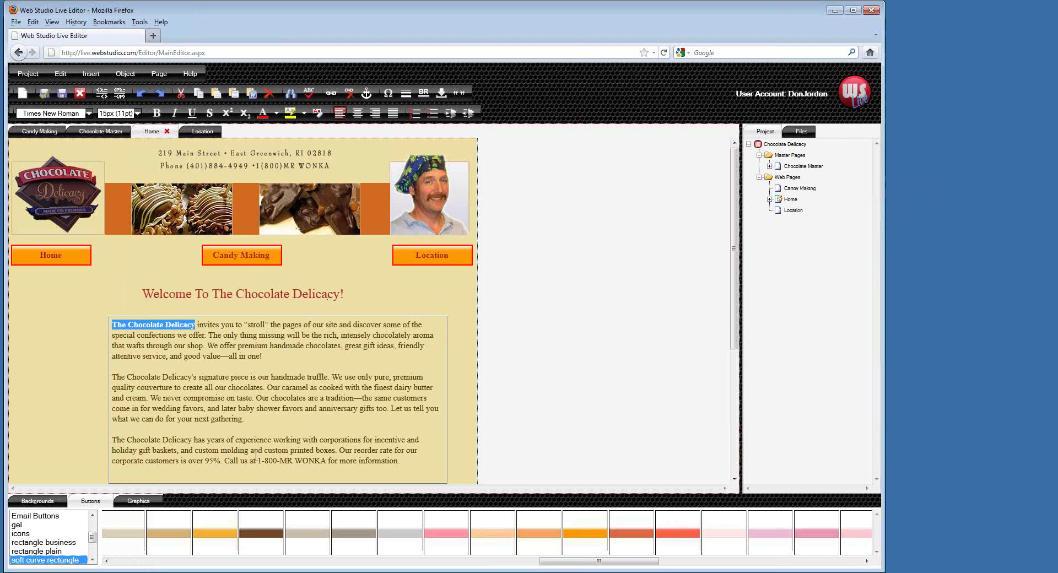
drag(258, 461, 327, 463)
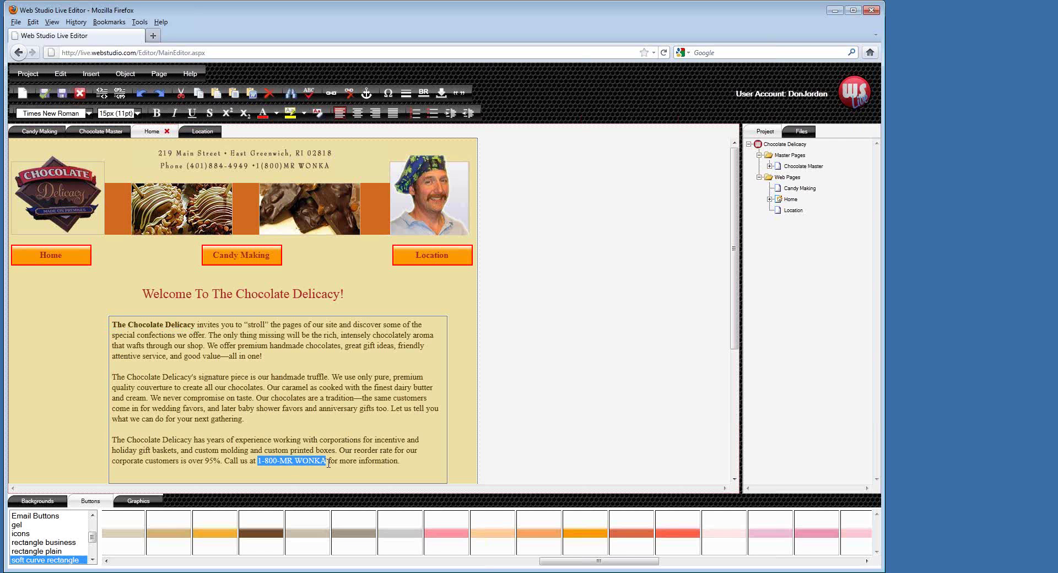
click(157, 113)
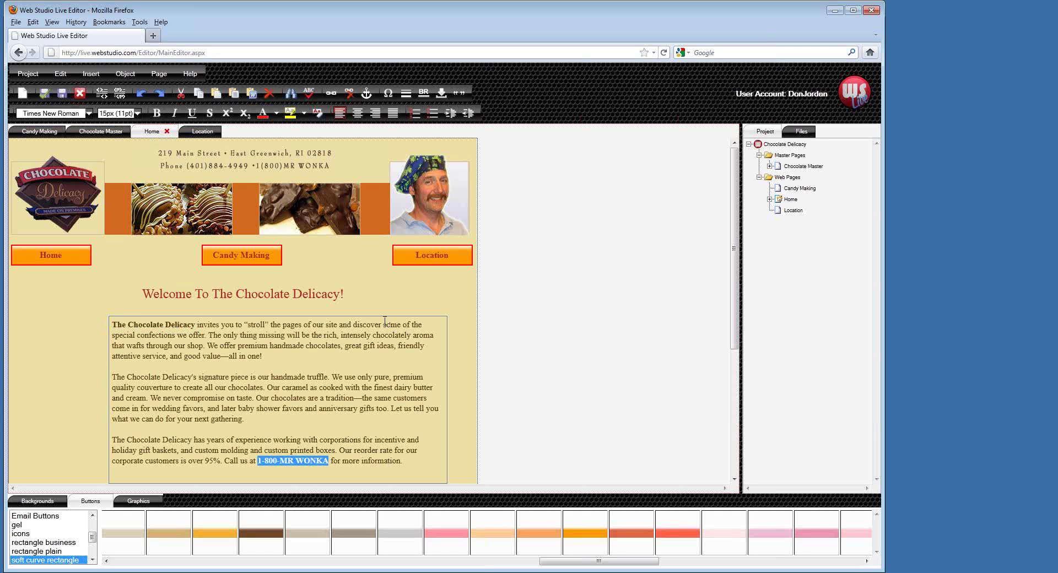
click(45, 92)
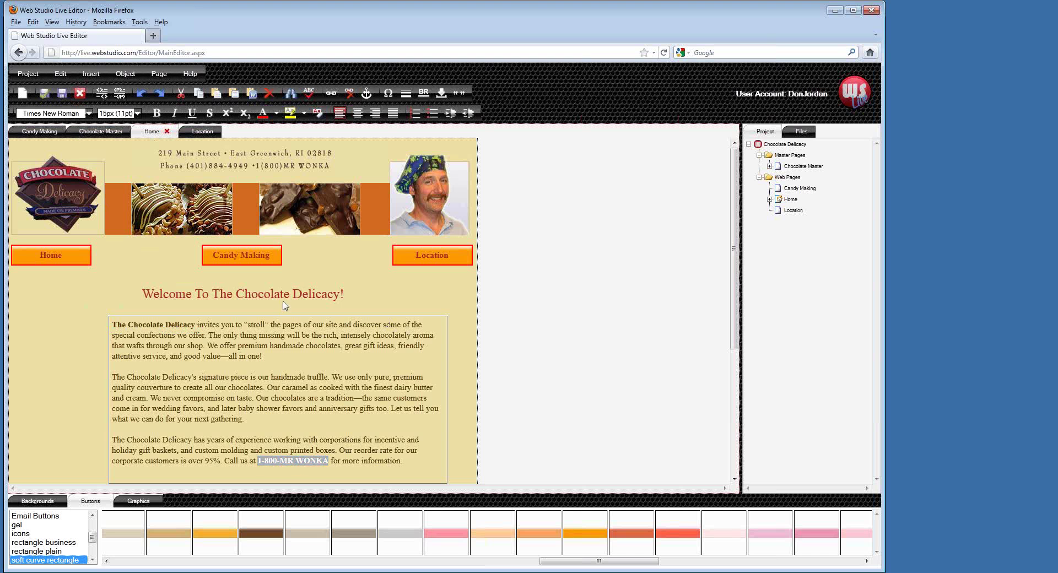
Step: Widen the welcome paragraphs' text box to nearly the full page width and reduce its height to fit the text
scroll(364, 305, down, 1)
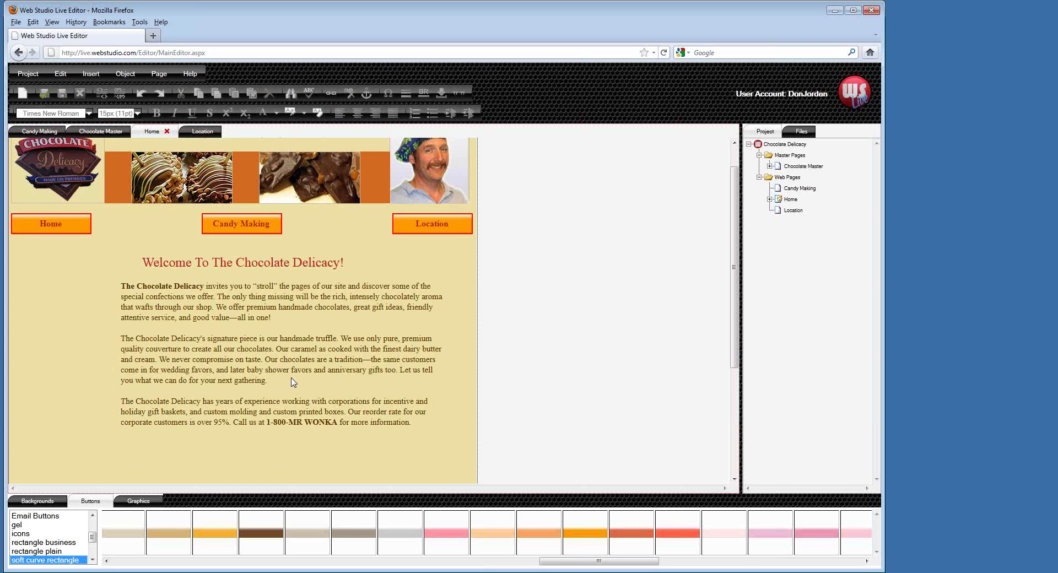
drag(282, 380, 187, 386)
drag(337, 365, 464, 372)
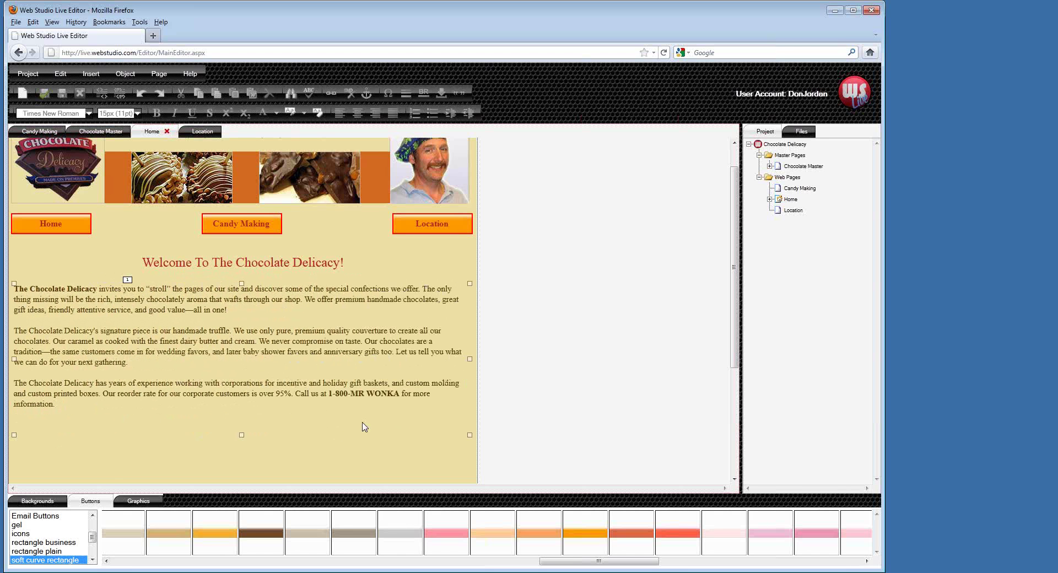
drag(243, 435, 244, 418)
click(364, 233)
Step: Insert the Flash file Movie_1 from the Chocodemo Home Page folder as a new Flash object on the Home page
click(95, 74)
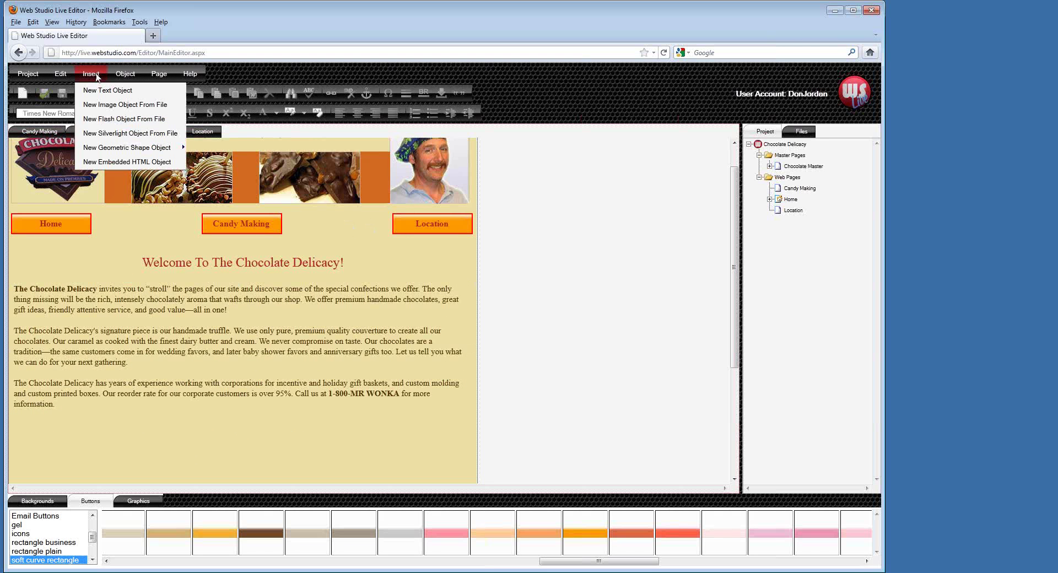
click(99, 117)
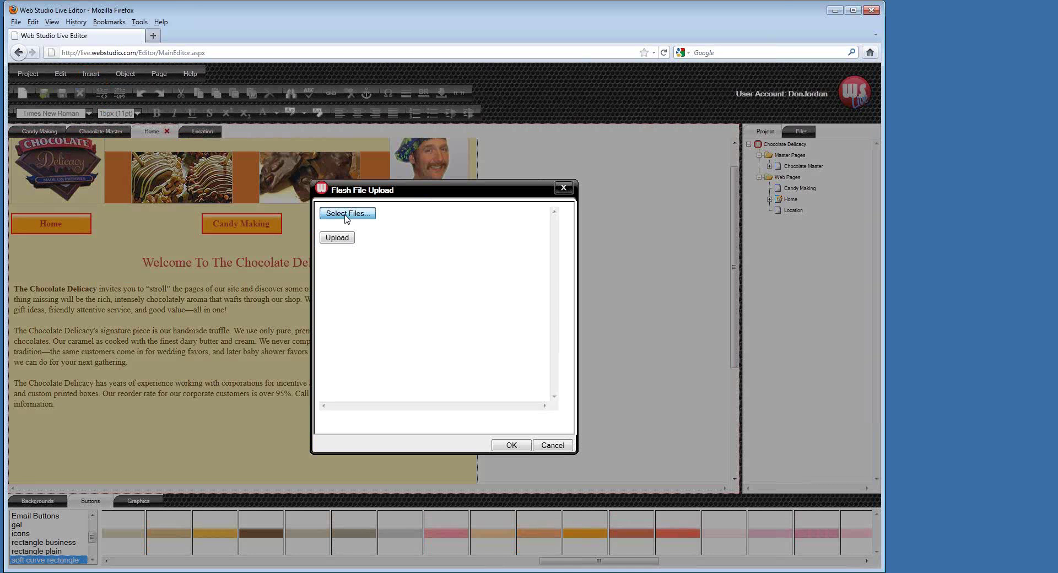
click(346, 217)
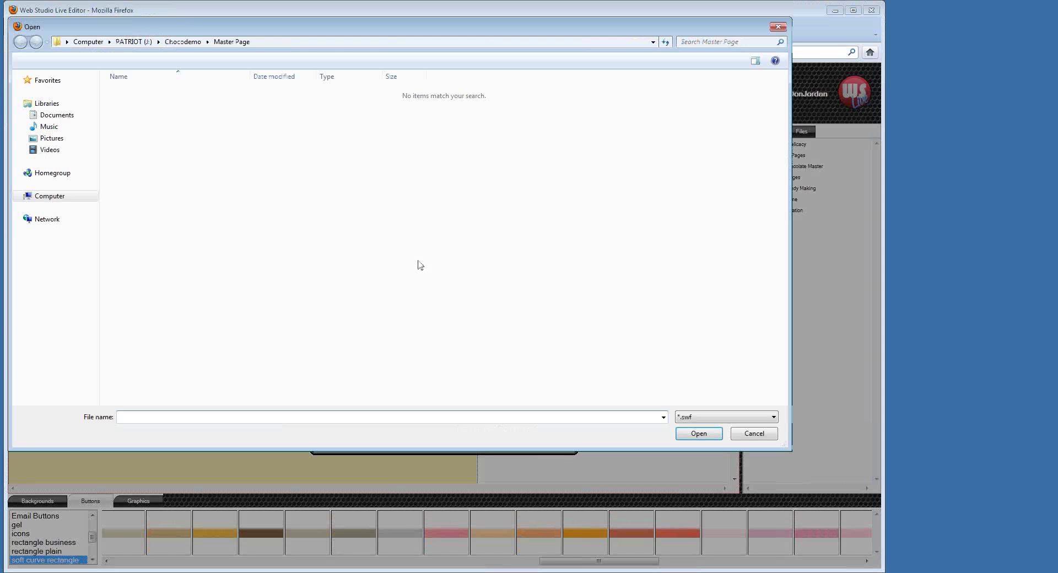
click(187, 43)
click(150, 106)
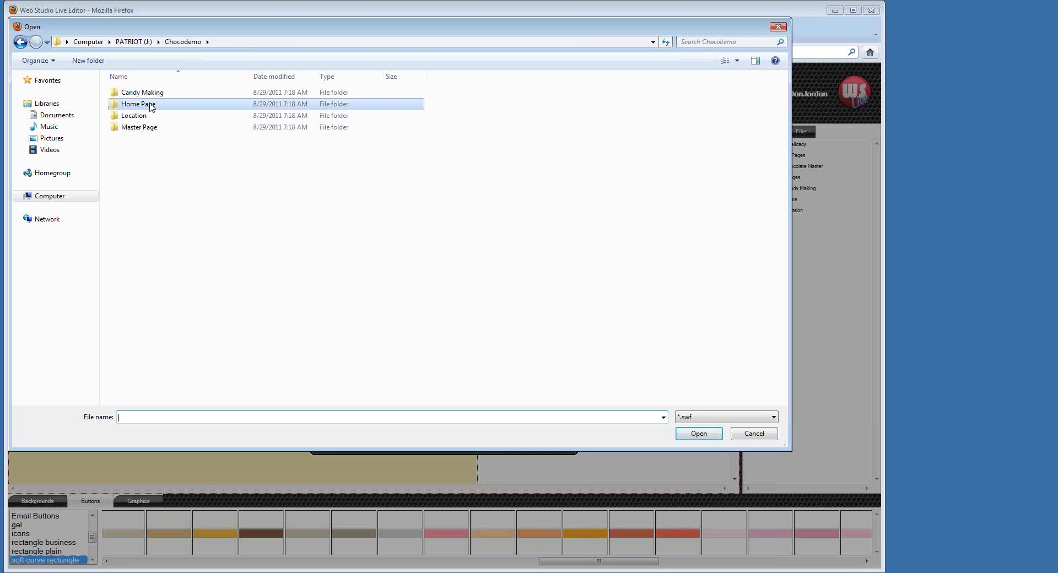
double_click(150, 107)
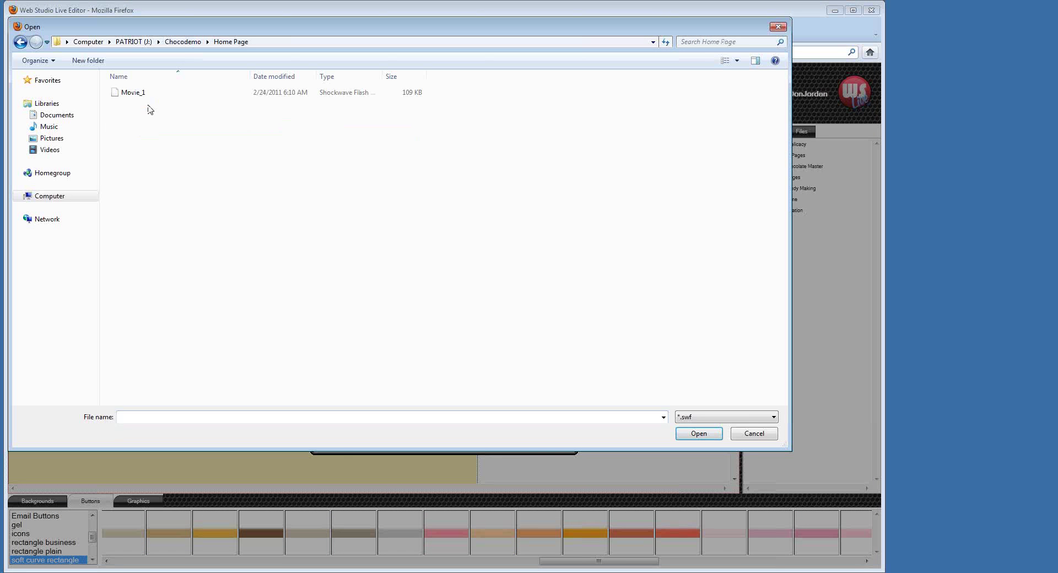
click(689, 434)
click(336, 272)
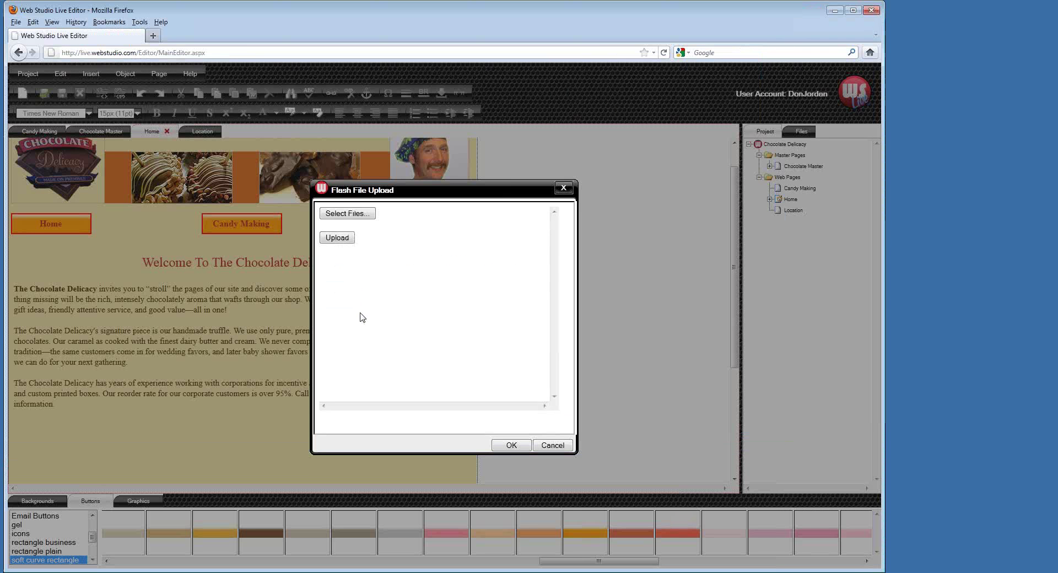
click(507, 444)
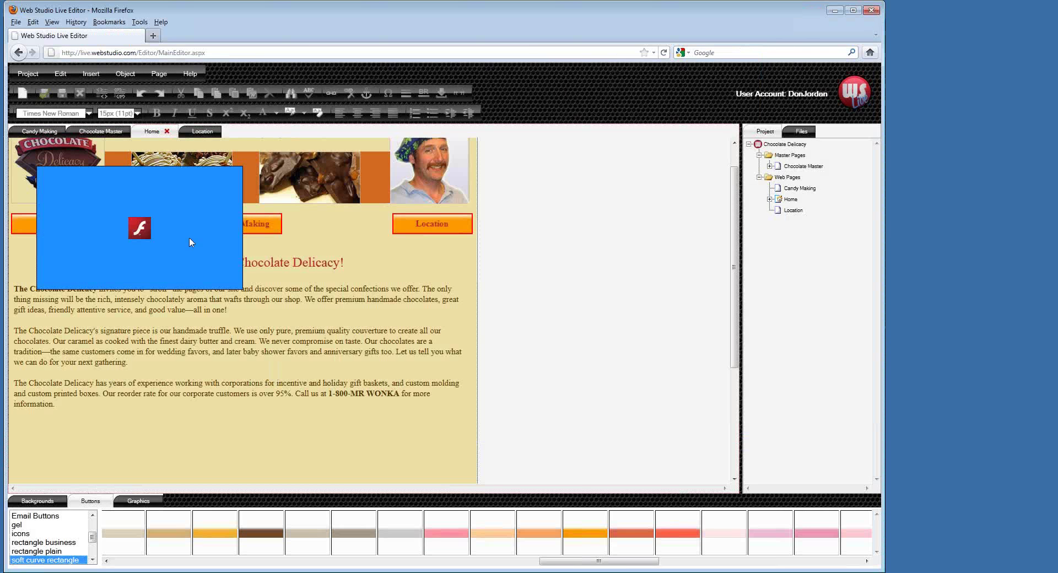
Step: Move the Flash movie into the empty space between the last welcome paragraph and the footer and center it on the page
drag(188, 238, 271, 452)
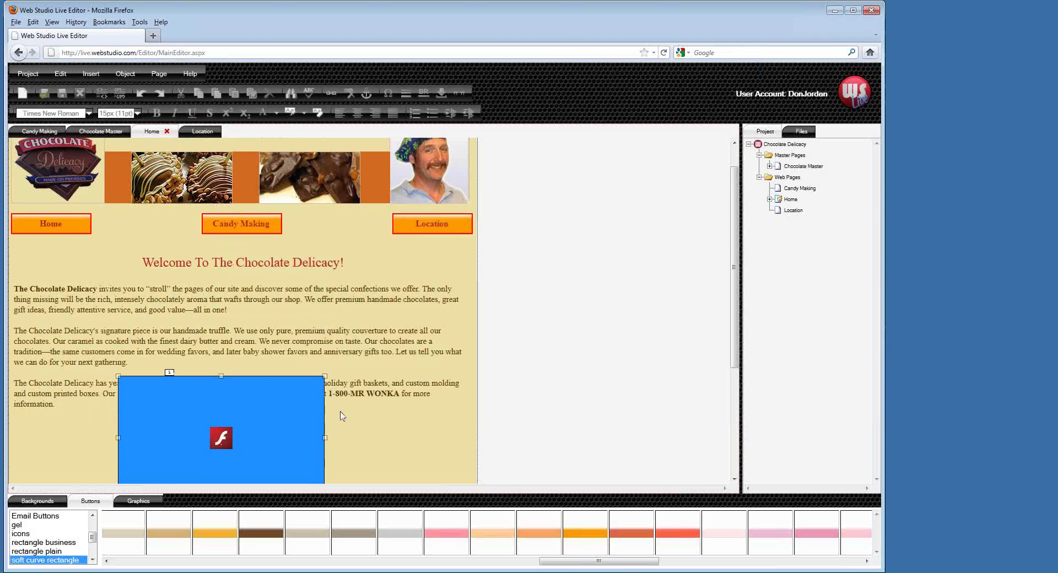
scroll(349, 409, down, 3)
scroll(351, 409, down, 2)
drag(279, 296, 284, 378)
click(125, 73)
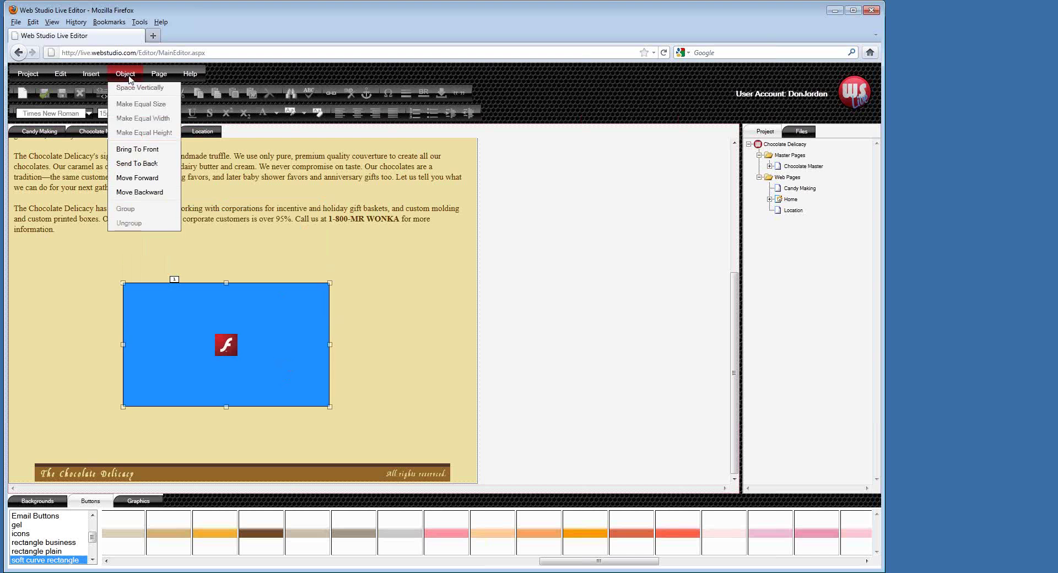
click(357, 260)
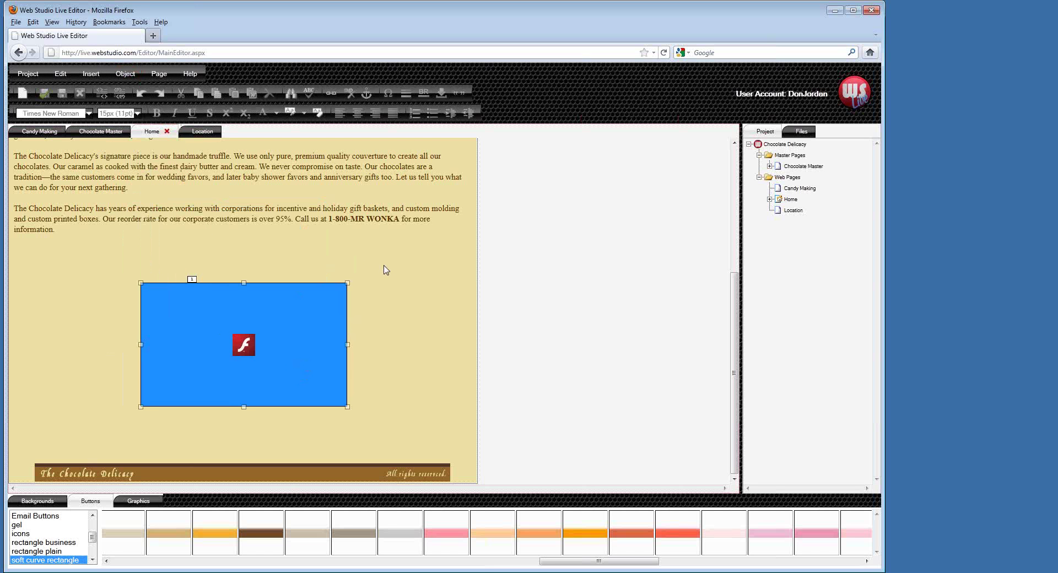
Step: Preview the site in the browser, check the Flash movie and the Candy Making, Location and Home links, and close the preview
scroll(411, 297, up, 5)
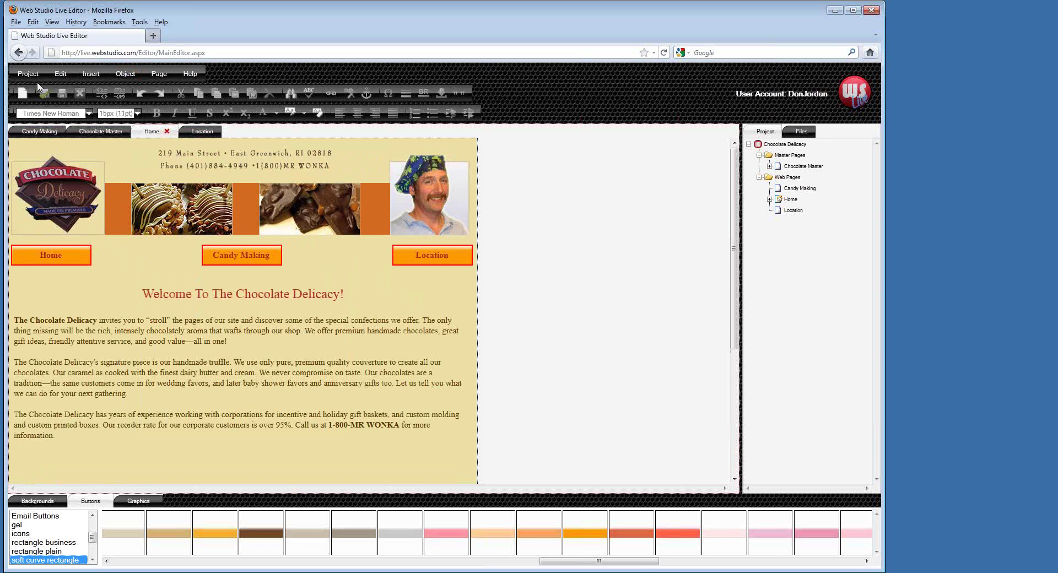
click(32, 75)
click(39, 168)
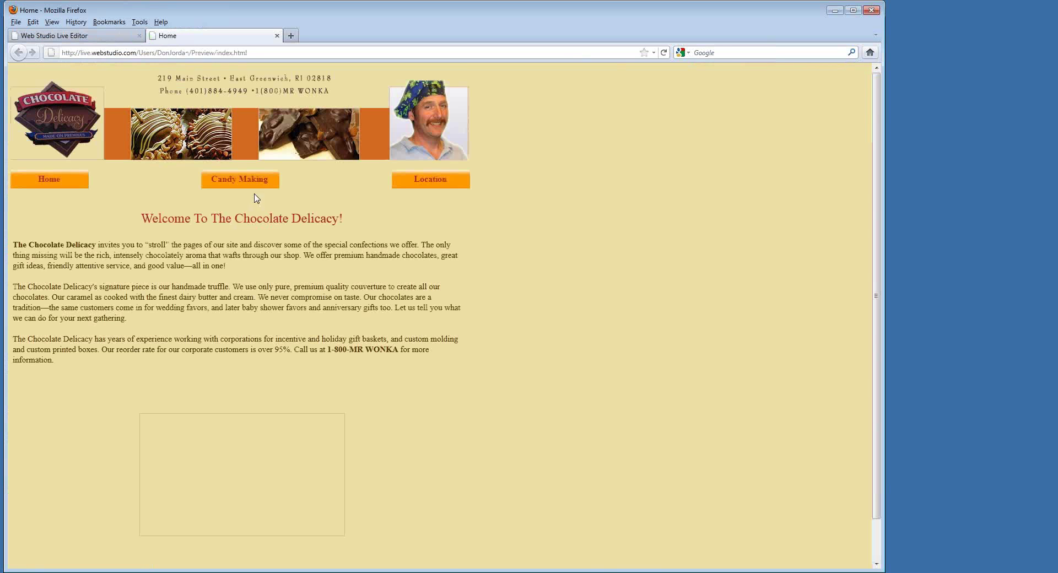
scroll(450, 278, down, 2)
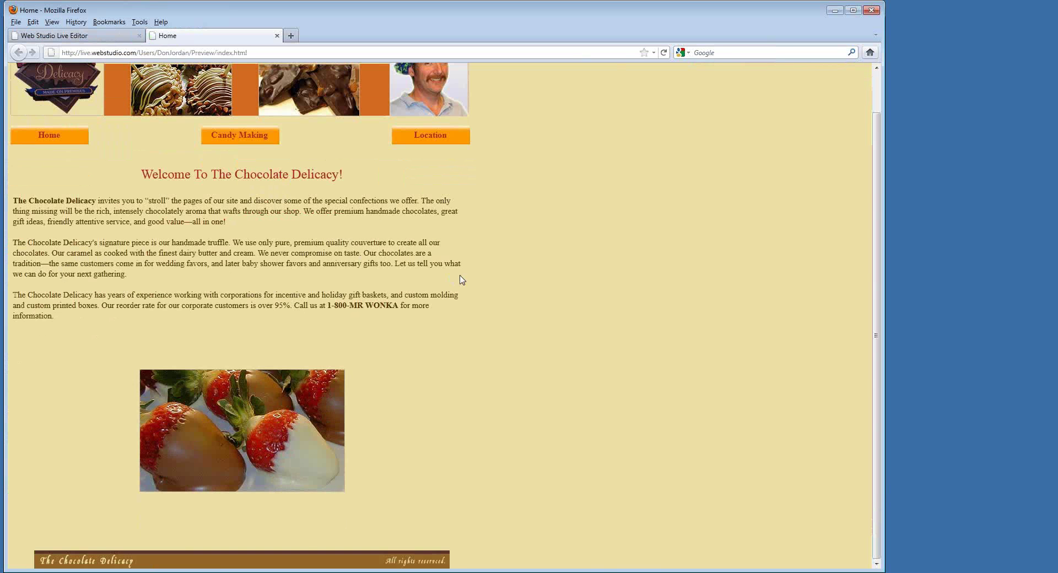
click(252, 138)
click(439, 180)
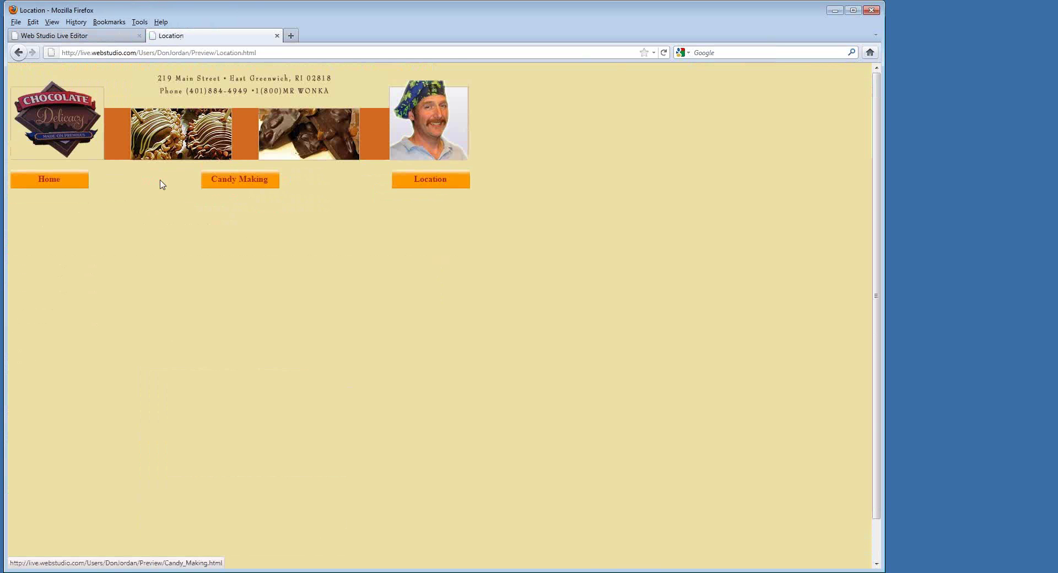
click(70, 182)
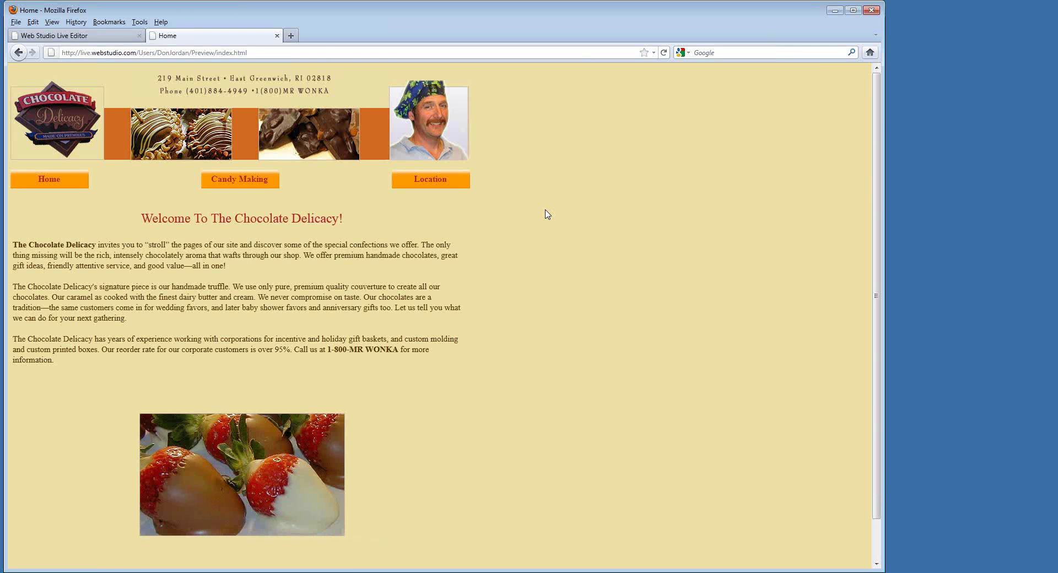
click(277, 35)
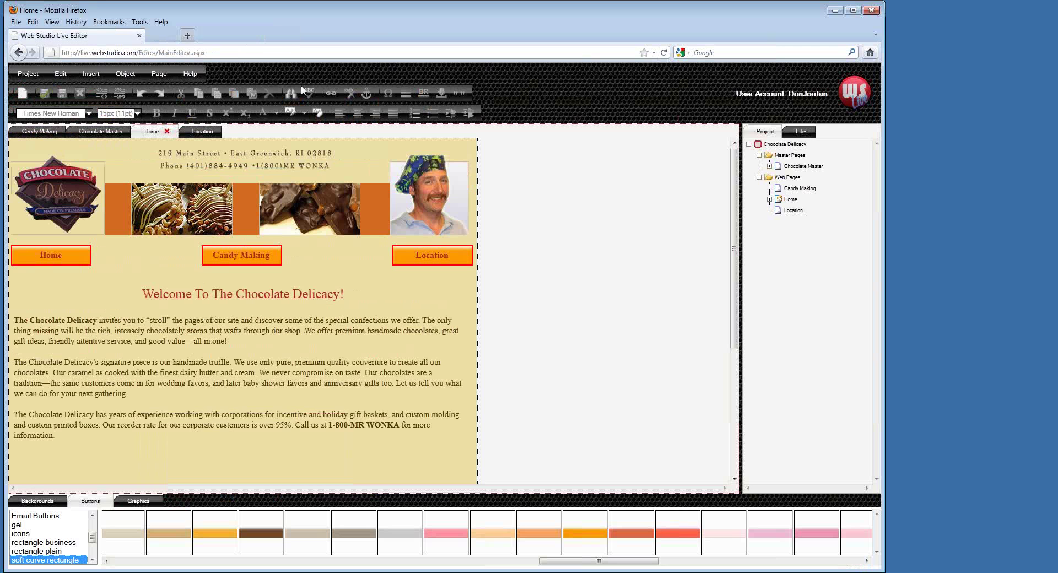
Step: Copy the welcome paragraphs' text box from the Home page to the Candy Making page and place it below the navigation buttons
click(44, 132)
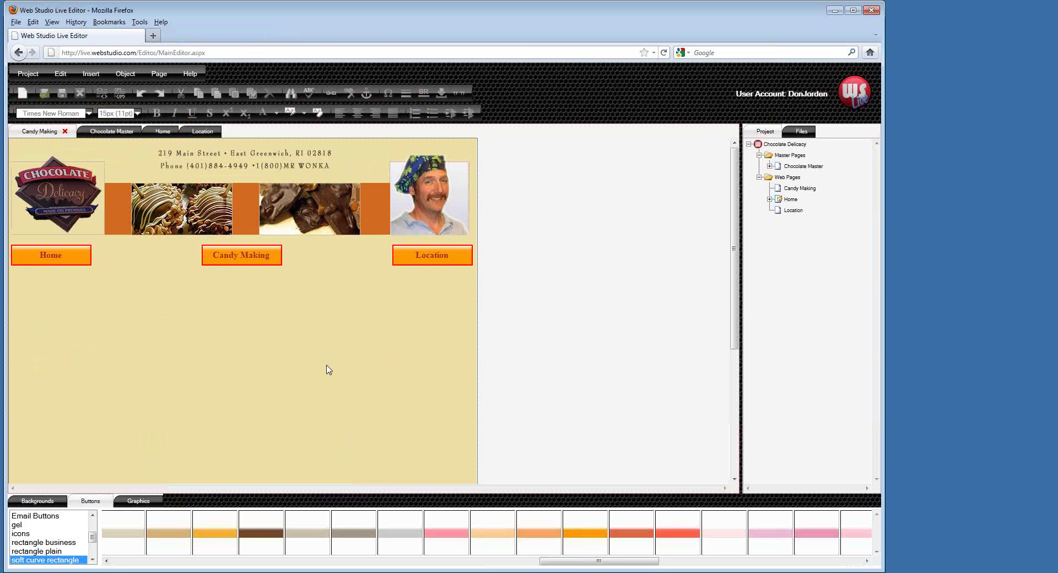
click(113, 132)
click(164, 132)
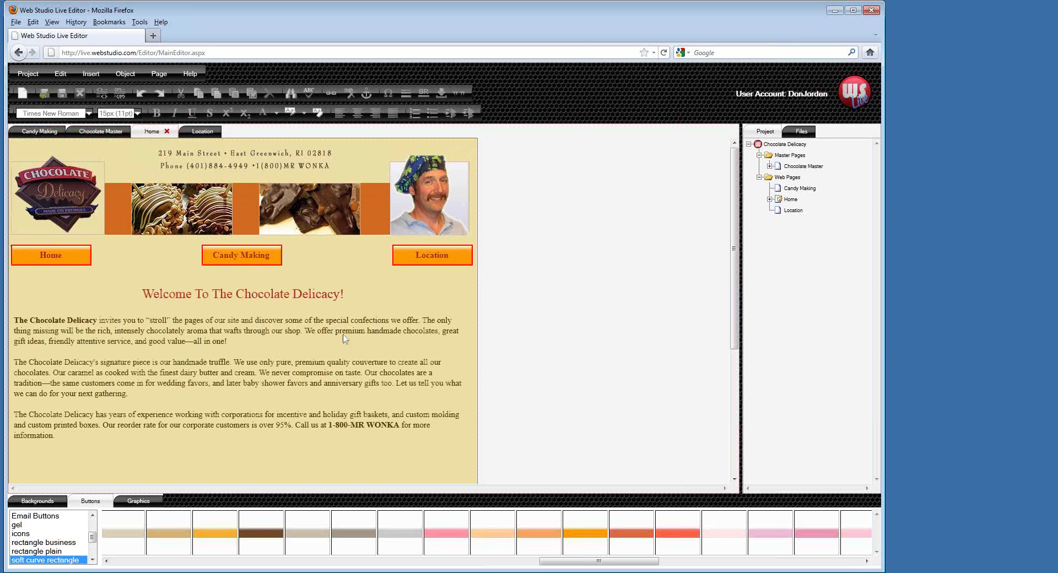
click(196, 352)
click(60, 73)
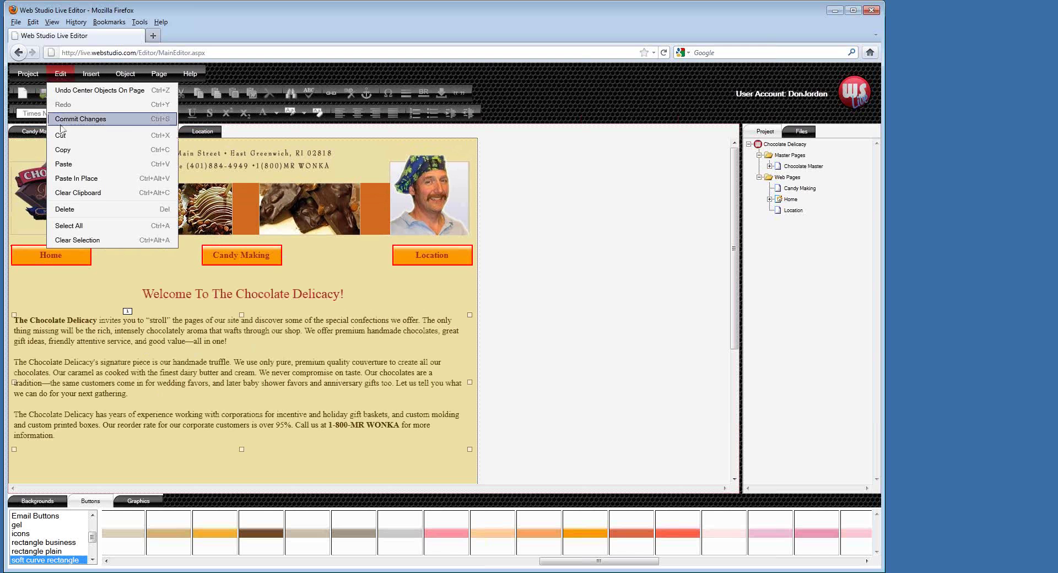
click(64, 150)
click(39, 131)
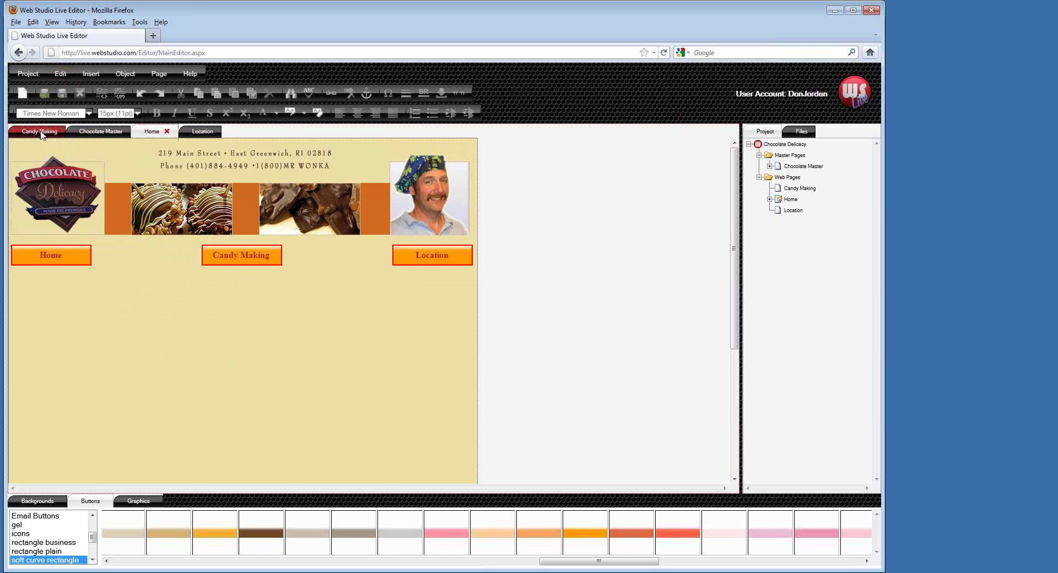
click(61, 73)
click(67, 162)
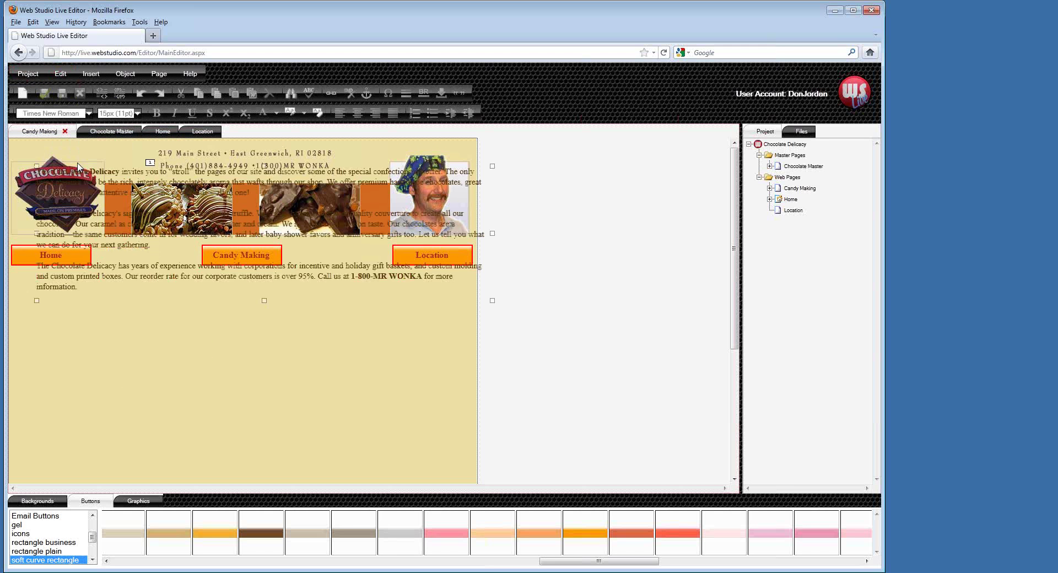
drag(126, 208, 121, 349)
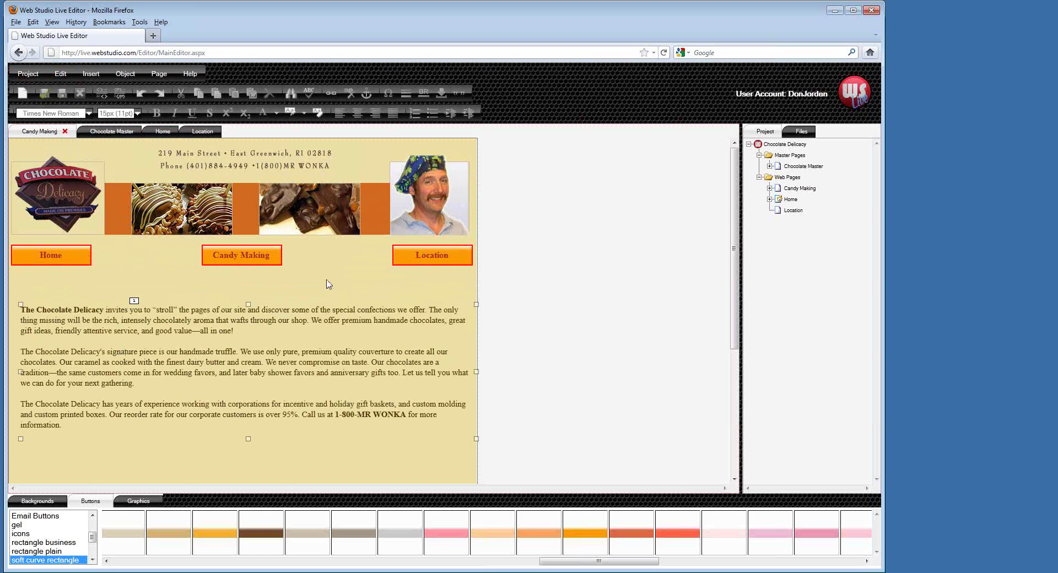
Step: Open the copied text object on the Candy Making page for editing and delete all its text
right_click(234, 360)
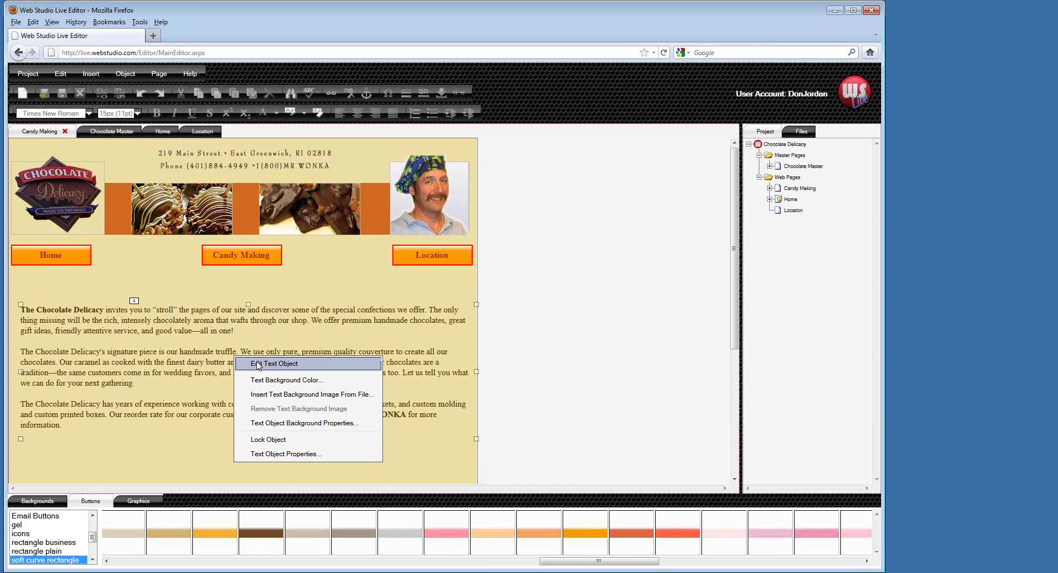
click(256, 362)
key(ctrl+a)
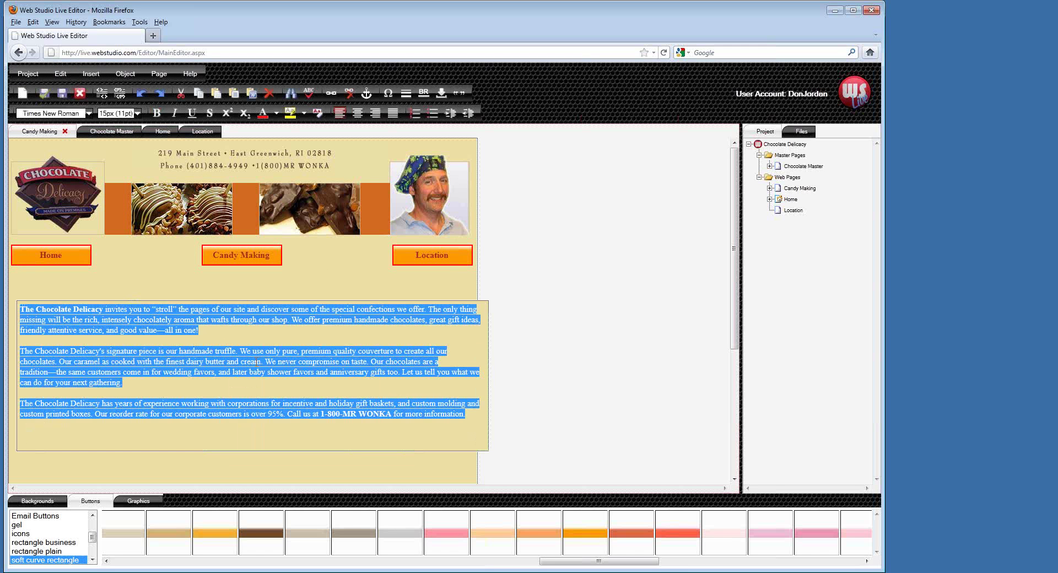
key(Delete)
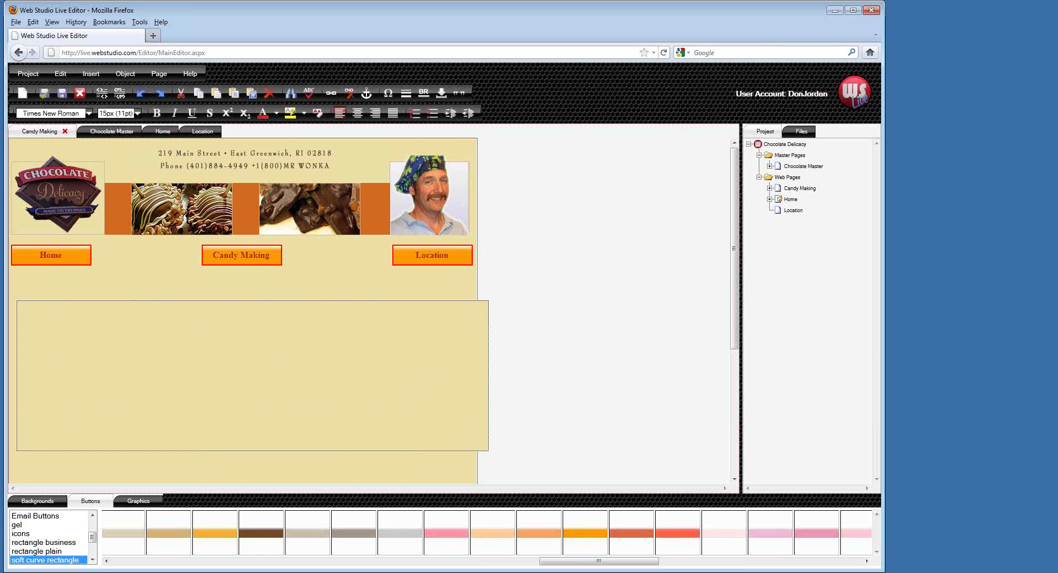
Step: Copy all the text of the CandyMaking file in Notepad, close Notepad, and paste the text into the emptied text object
key(alt+Tab)
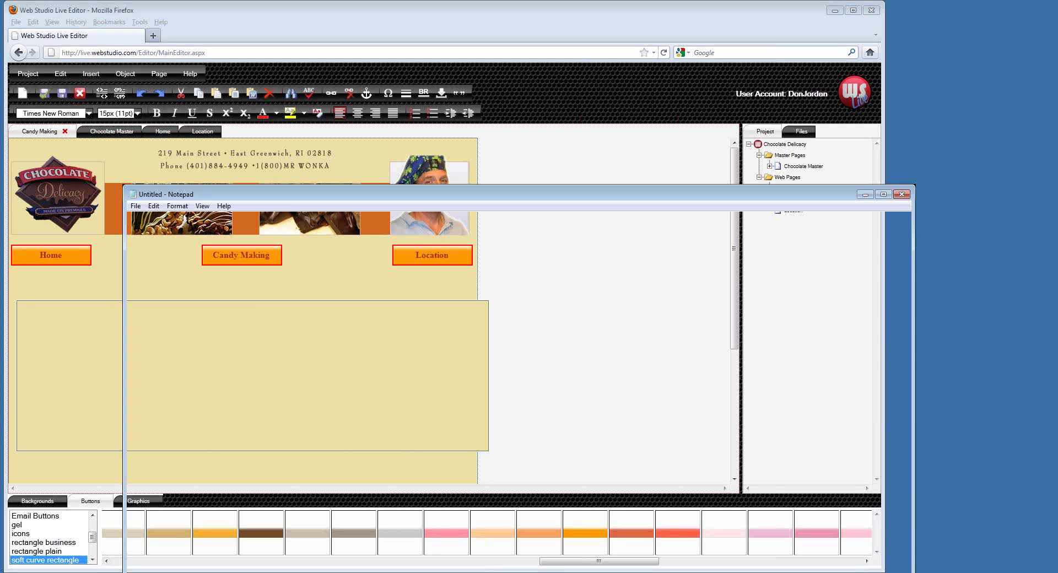
key(ctrl+a)
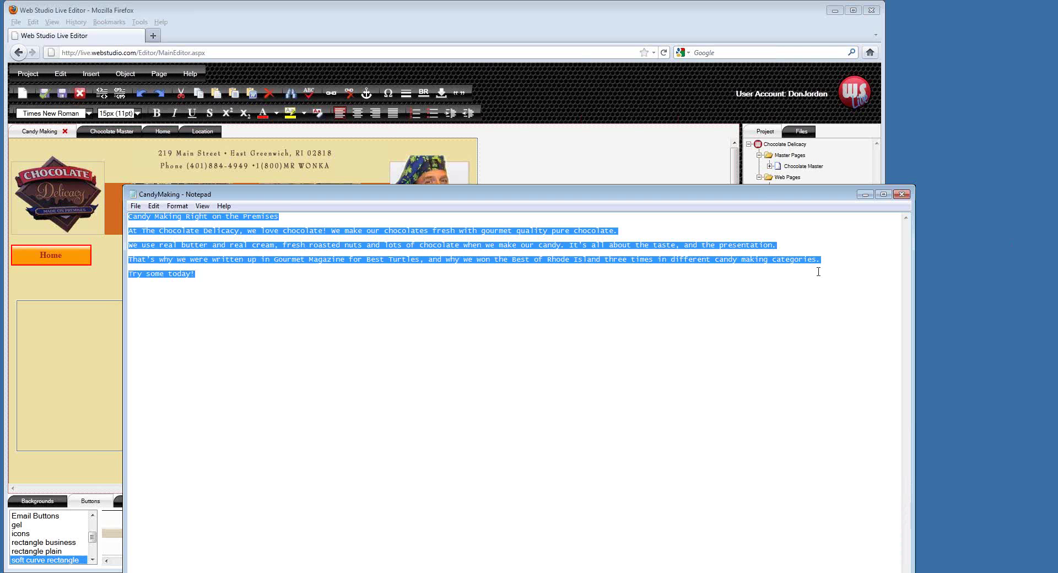
click(902, 195)
click(342, 344)
key(ctrl+v)
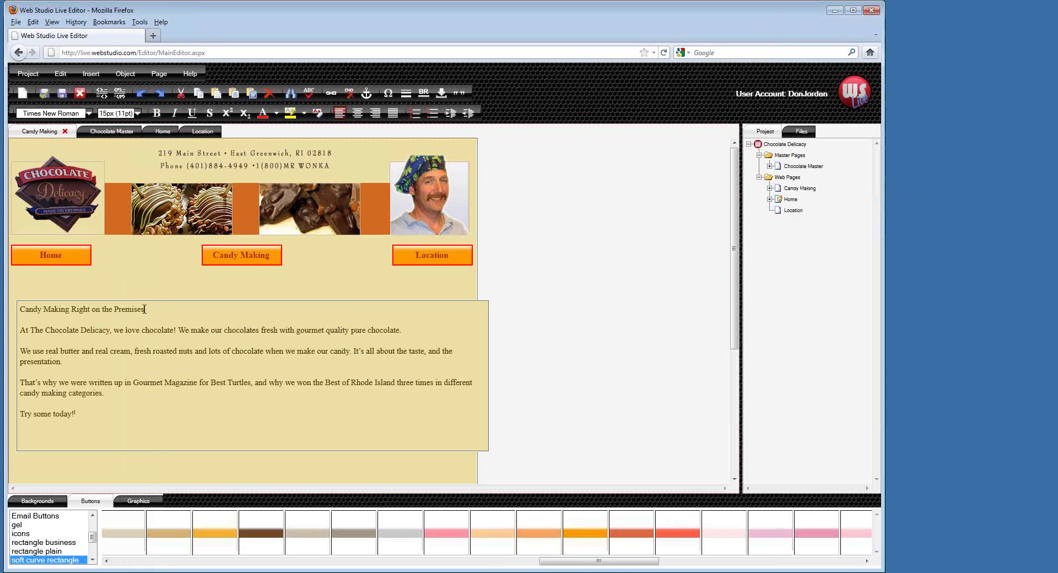
Step: Format the heading "Candy Making Right on the Premises" with font size 19px (14pt) and the dark red color #B22222
drag(145, 309, 19, 311)
click(137, 113)
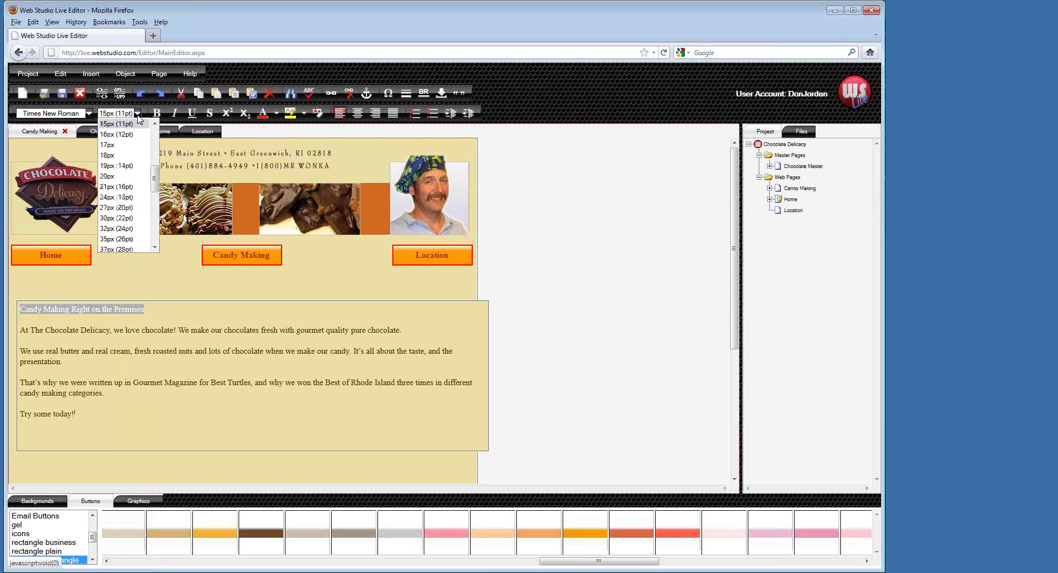
click(124, 166)
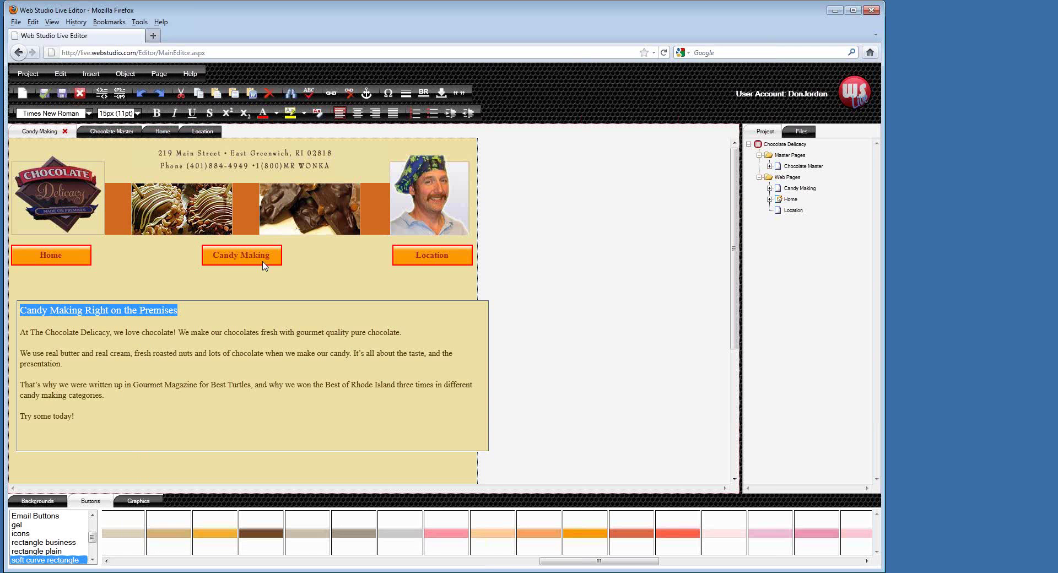
click(277, 116)
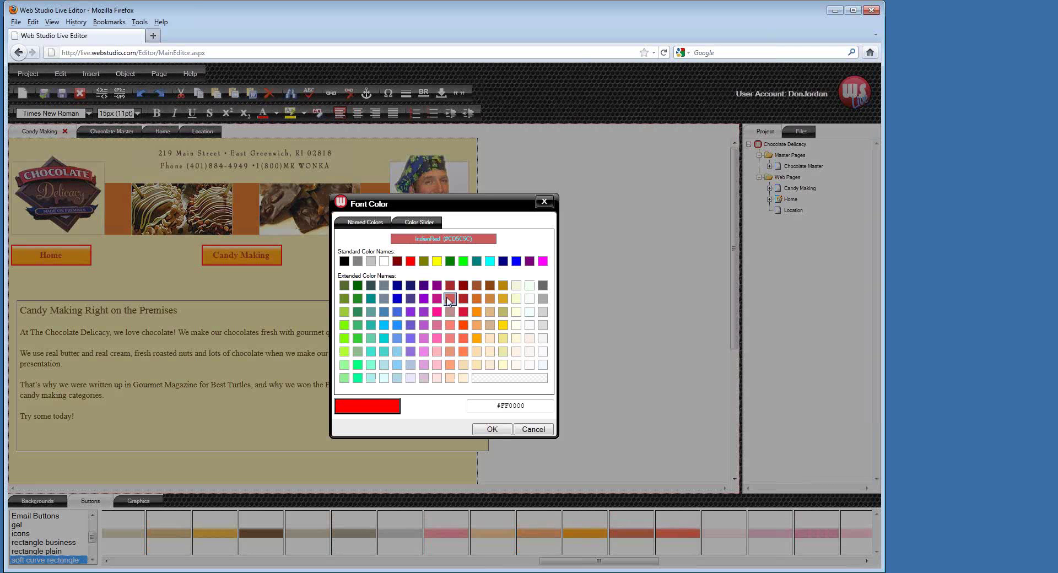
click(462, 300)
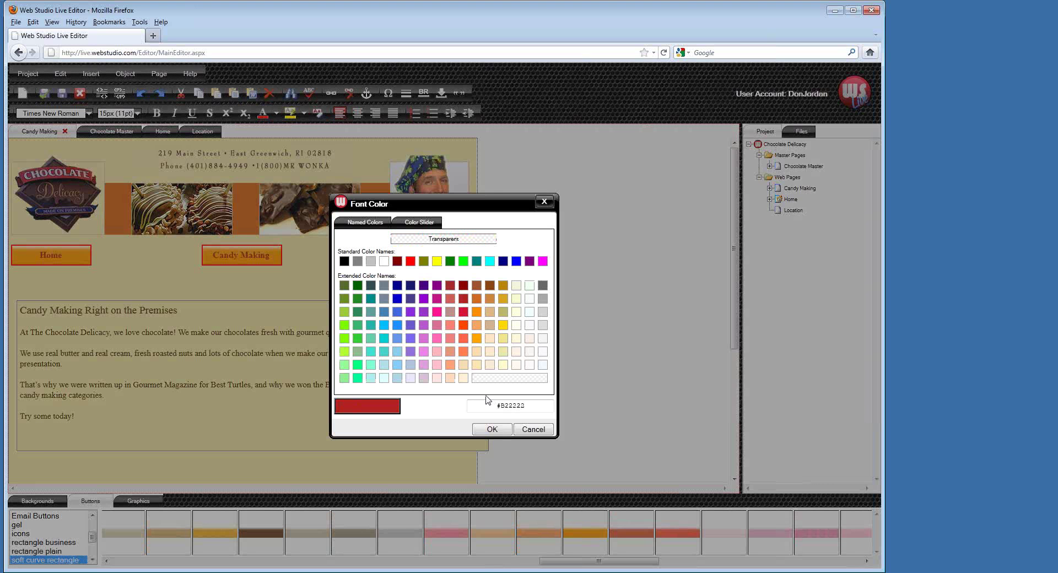
click(492, 429)
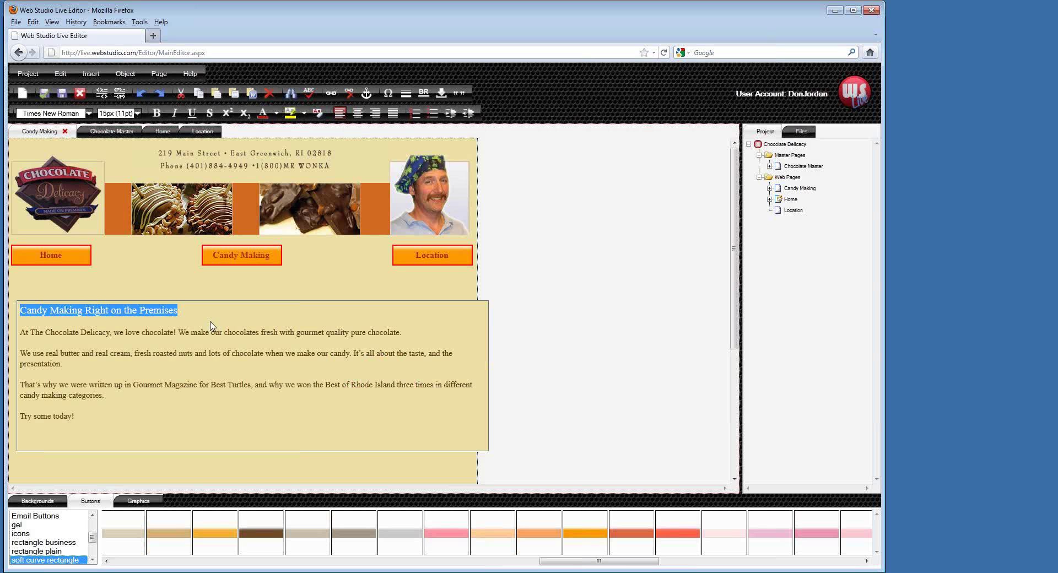
click(207, 320)
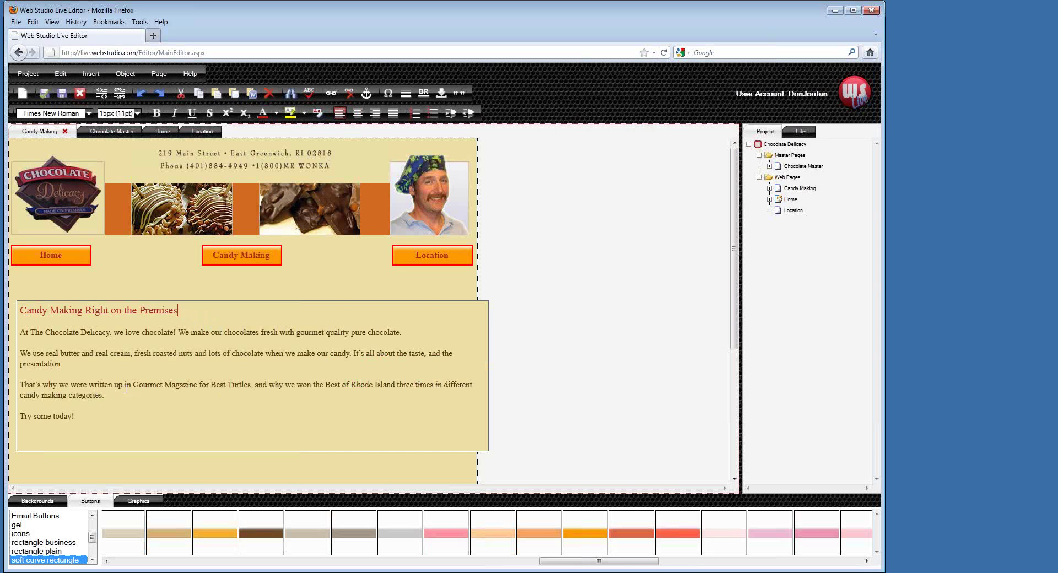
drag(134, 387, 195, 390)
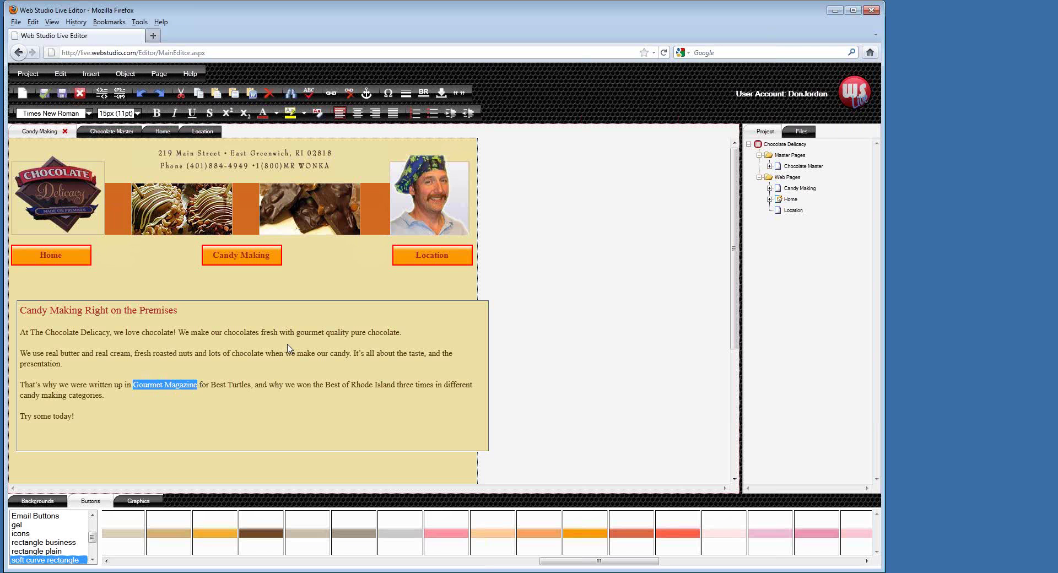
click(153, 35)
text(gour)
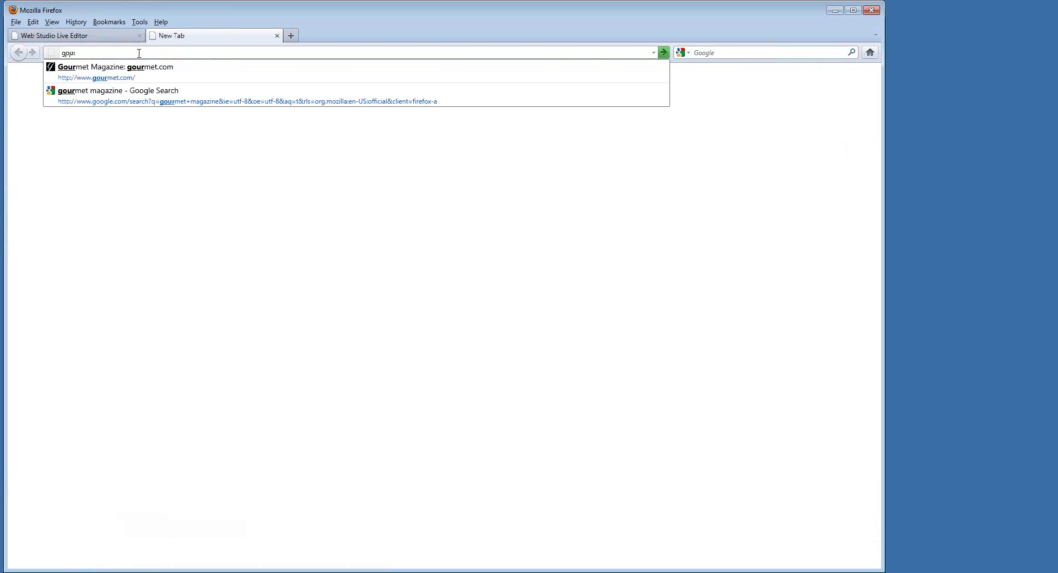
click(158, 80)
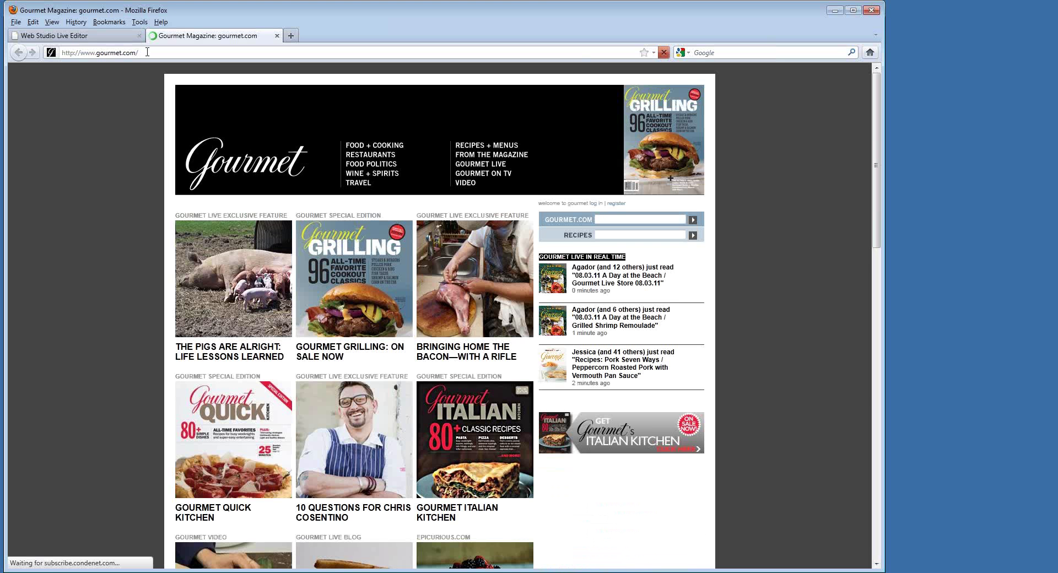
click(64, 51)
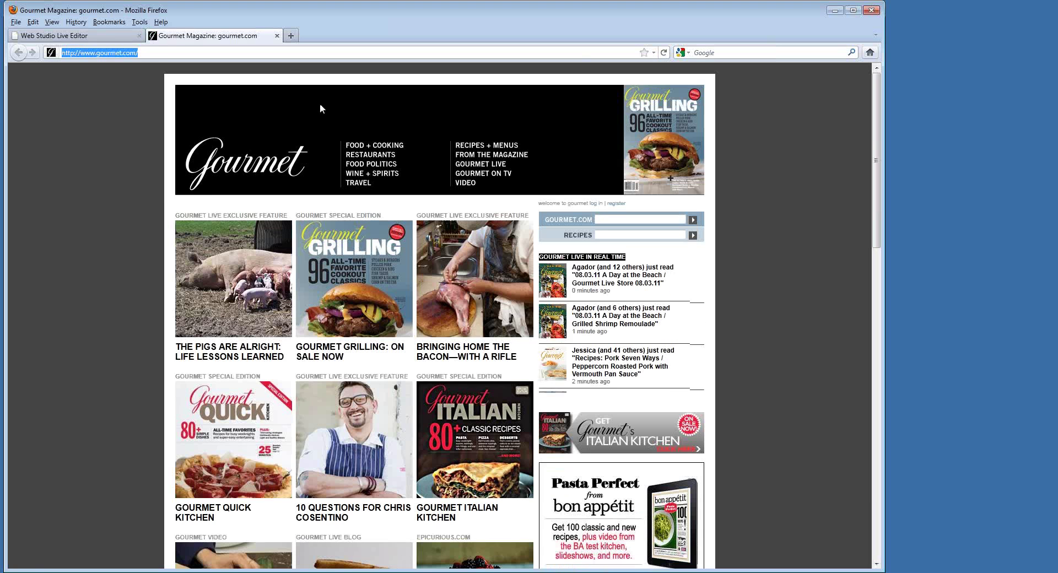
click(276, 35)
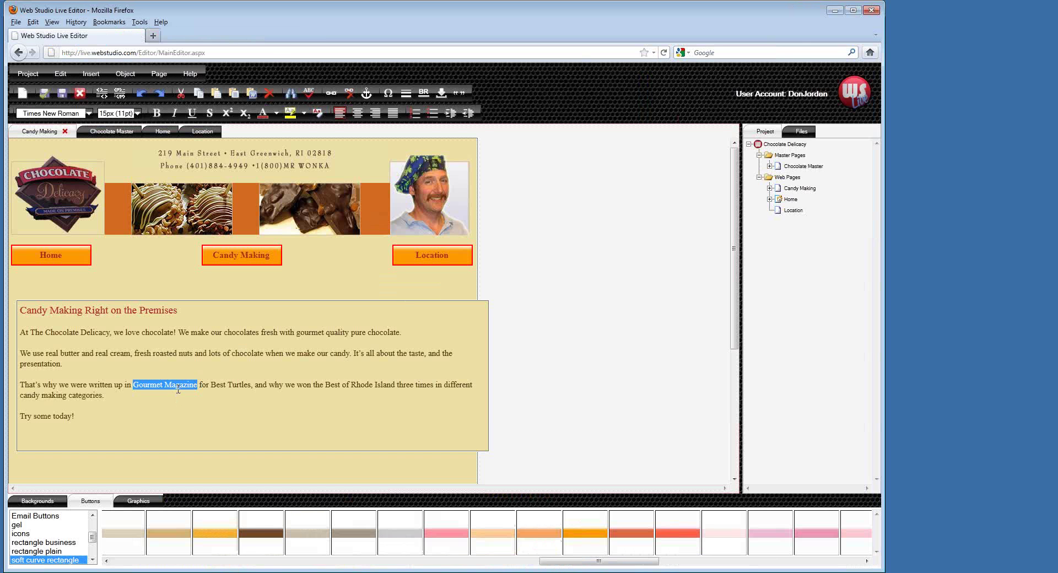
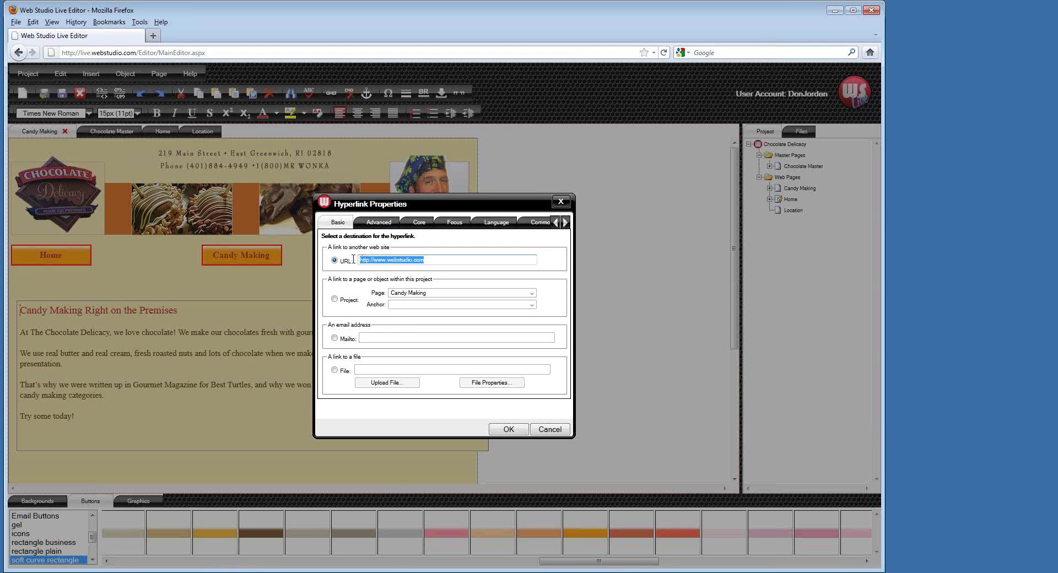
text(http://www.gourmet.com/)
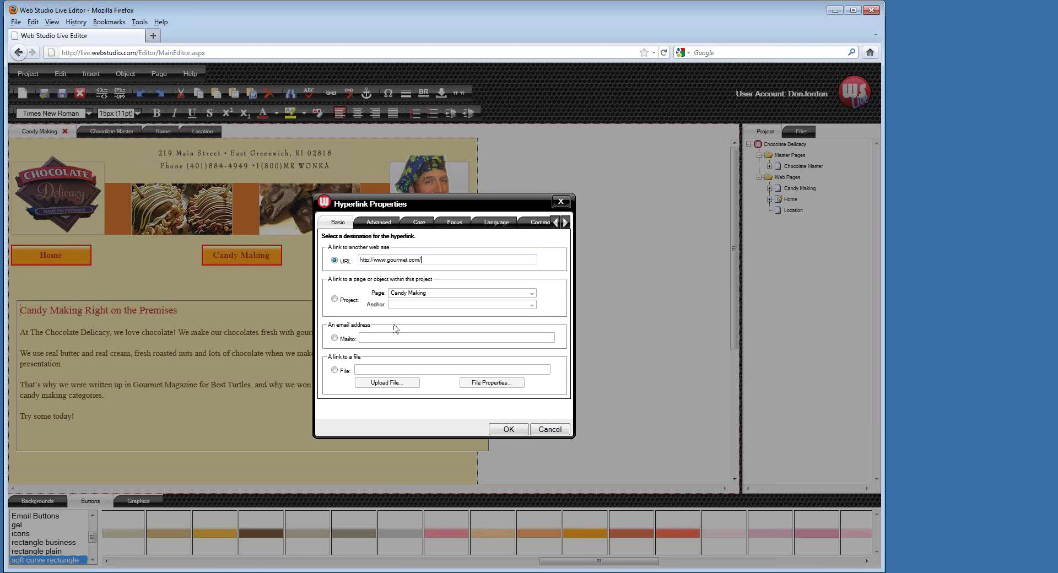
click(506, 432)
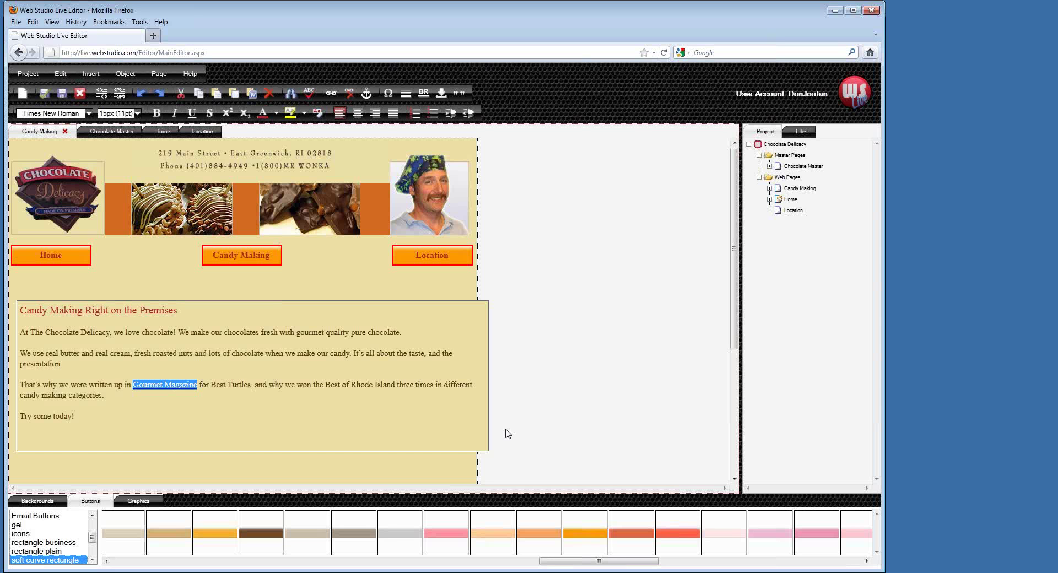
Step: Narrow the Candy Making text object from both sides, leaving room for a picture beside it
click(143, 261)
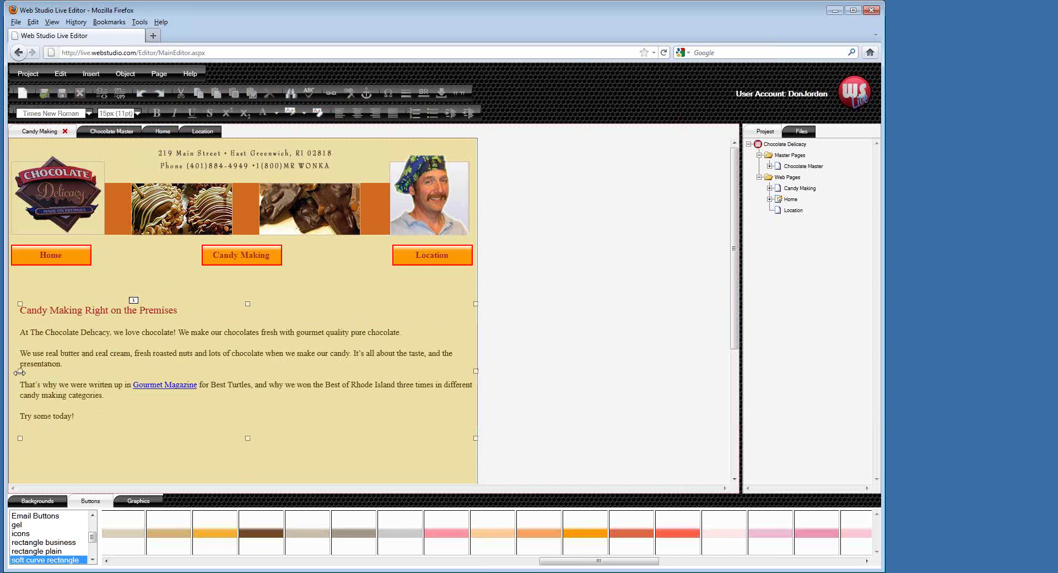
drag(21, 370, 115, 371)
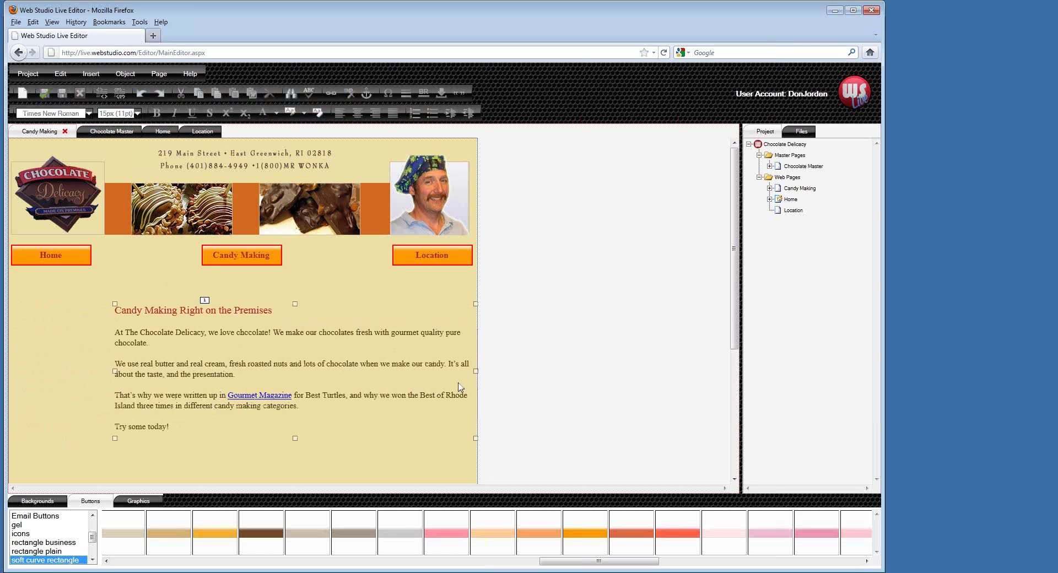
drag(473, 372, 446, 372)
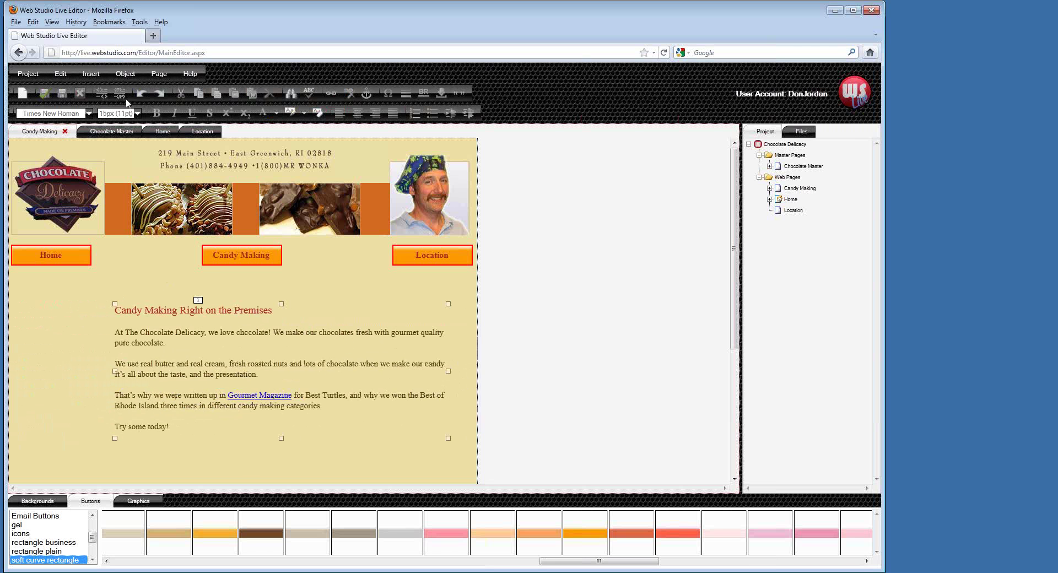
Step: Upload all five images from the Candy Making folder in Chocodemo and insert them on the page
click(92, 73)
click(97, 104)
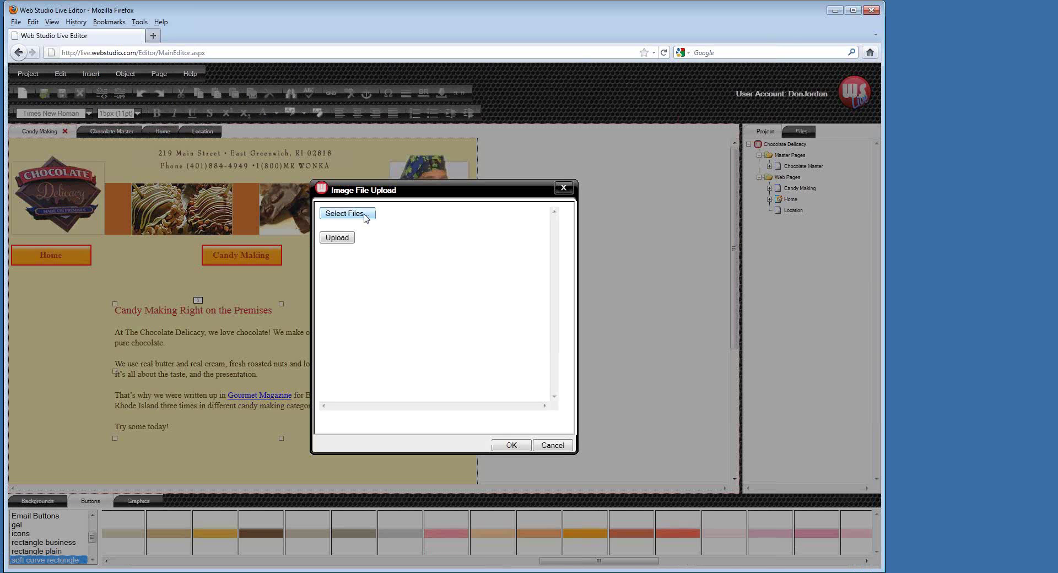
click(363, 214)
click(182, 42)
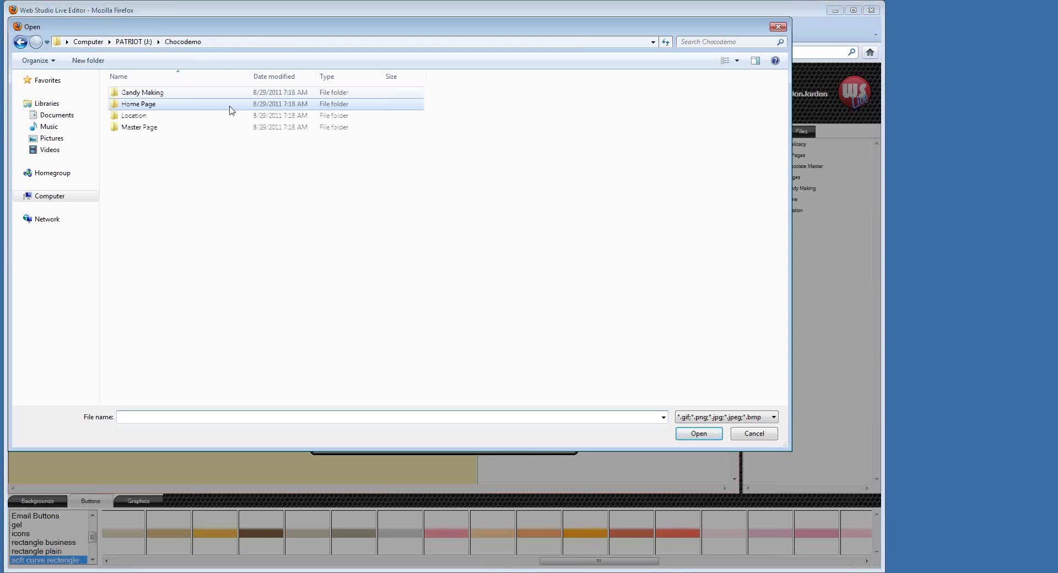
double_click(143, 93)
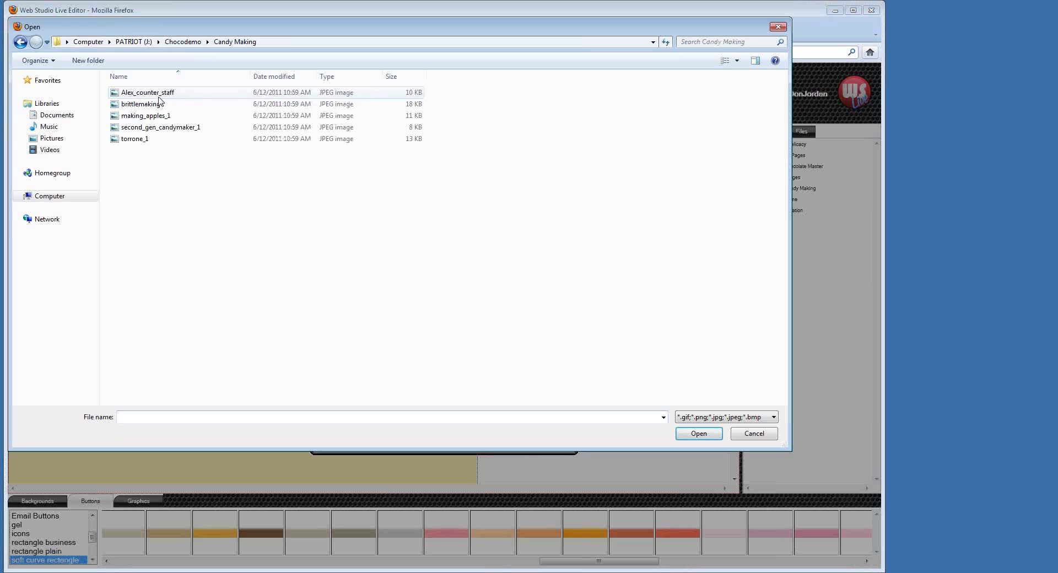
key(ctrl+a)
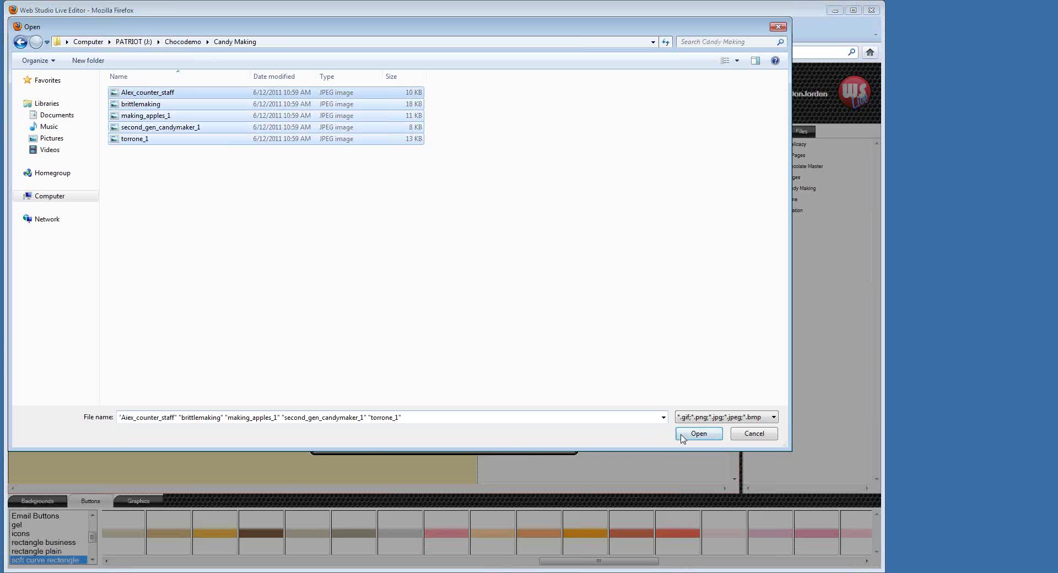
click(697, 434)
click(335, 329)
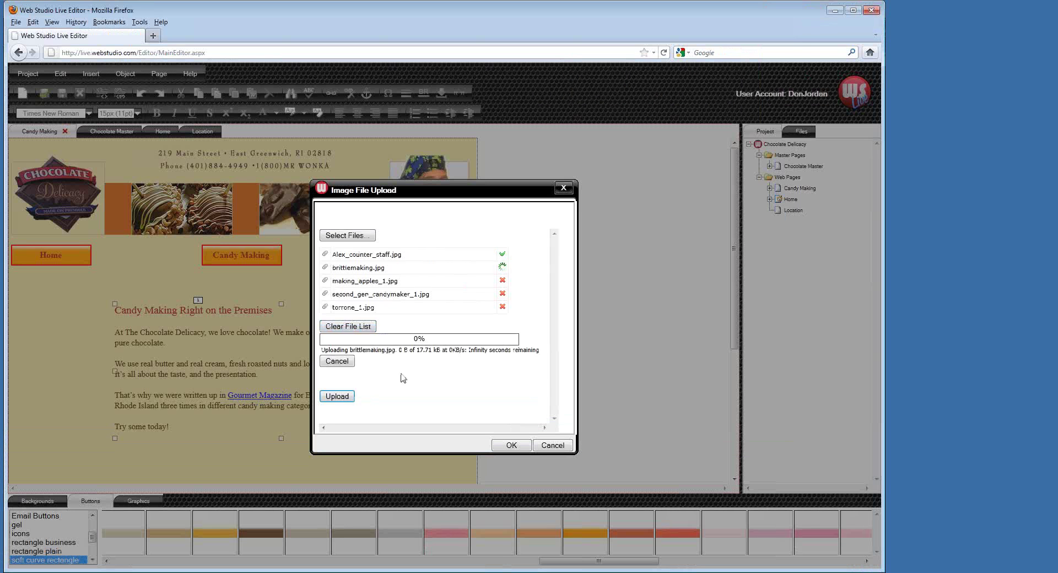
click(512, 446)
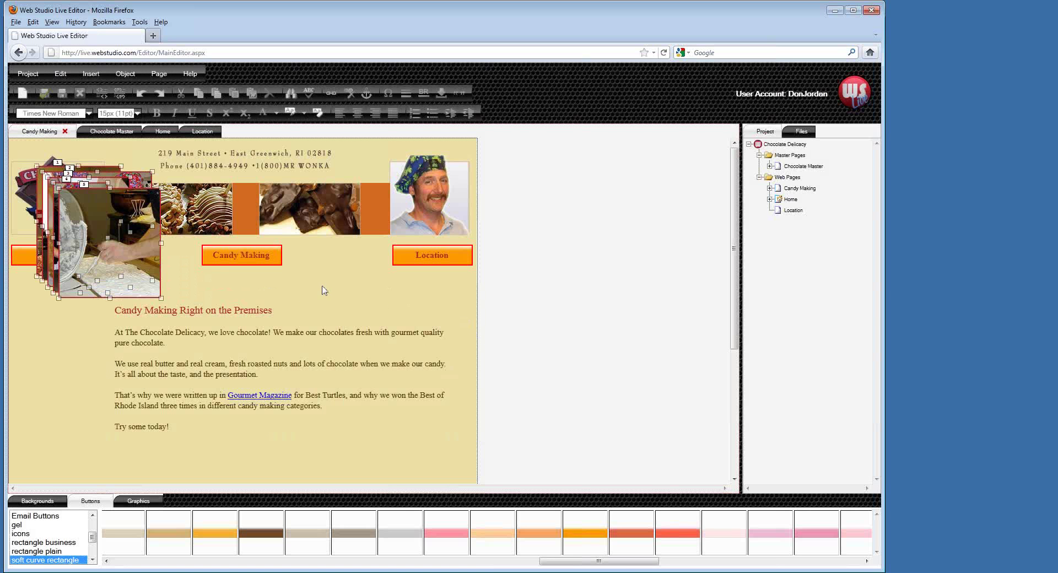
Step: Spread out the stacked pictures, place the brittle-making picture left of the text, and shift the text object right to clear it
drag(144, 275, 328, 304)
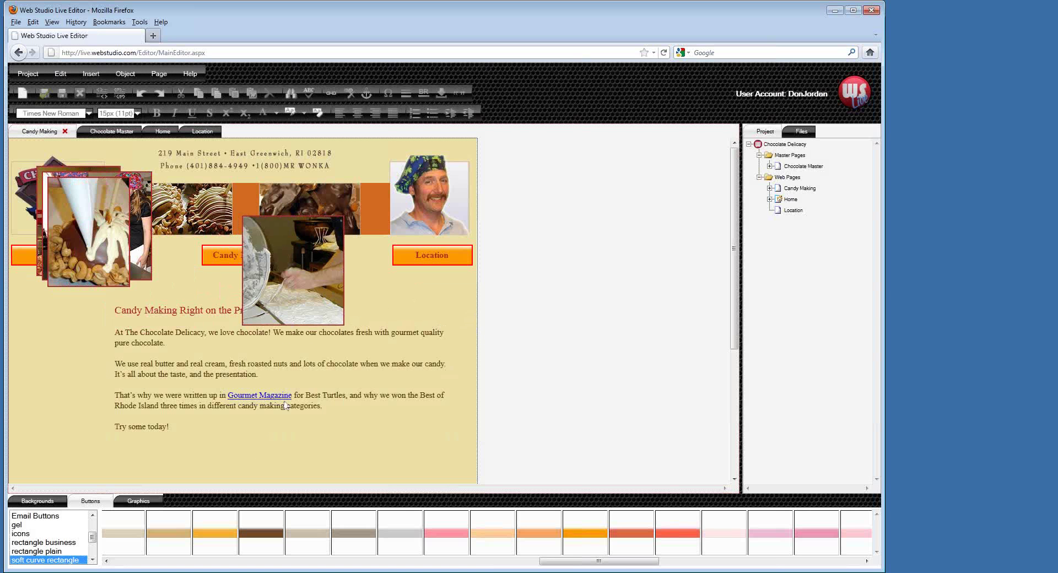
drag(80, 242, 285, 406)
drag(103, 228, 48, 358)
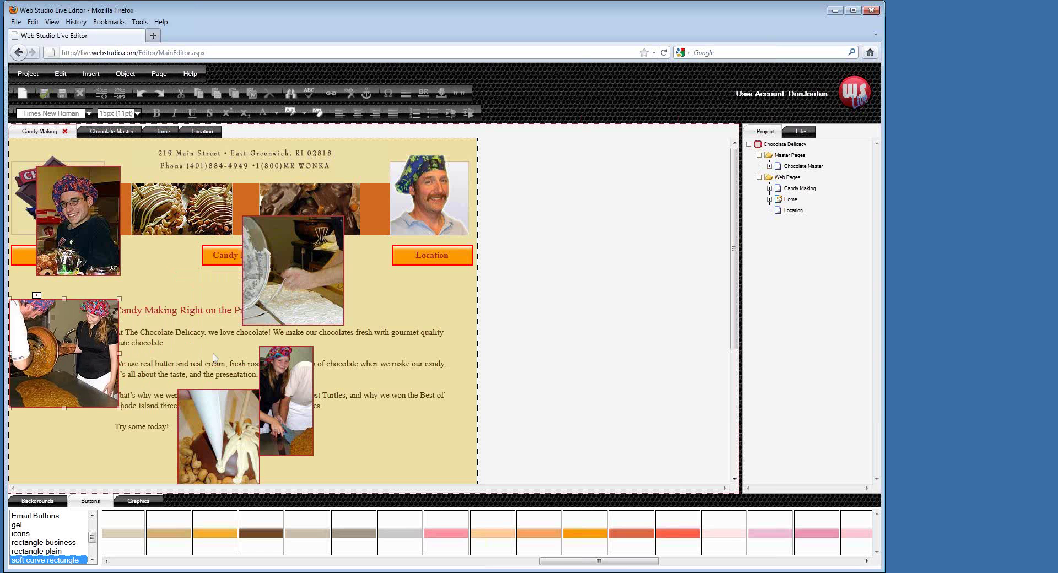
drag(215, 357, 235, 357)
Step: Arrange the other four pictures in a row below the text, with the white-chocolate apple picture at the right end
scroll(391, 368, down, 3)
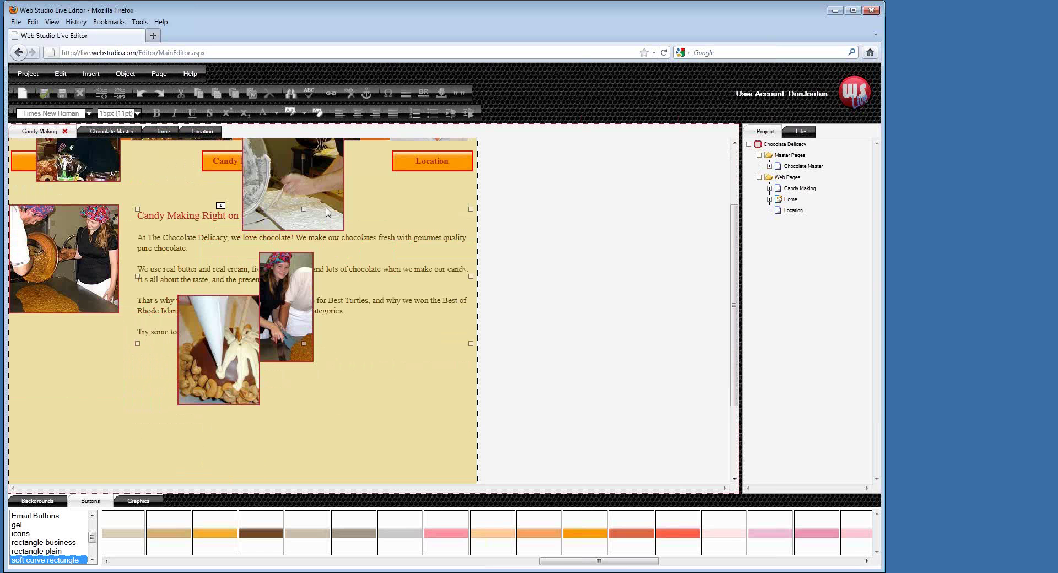
drag(327, 211, 95, 438)
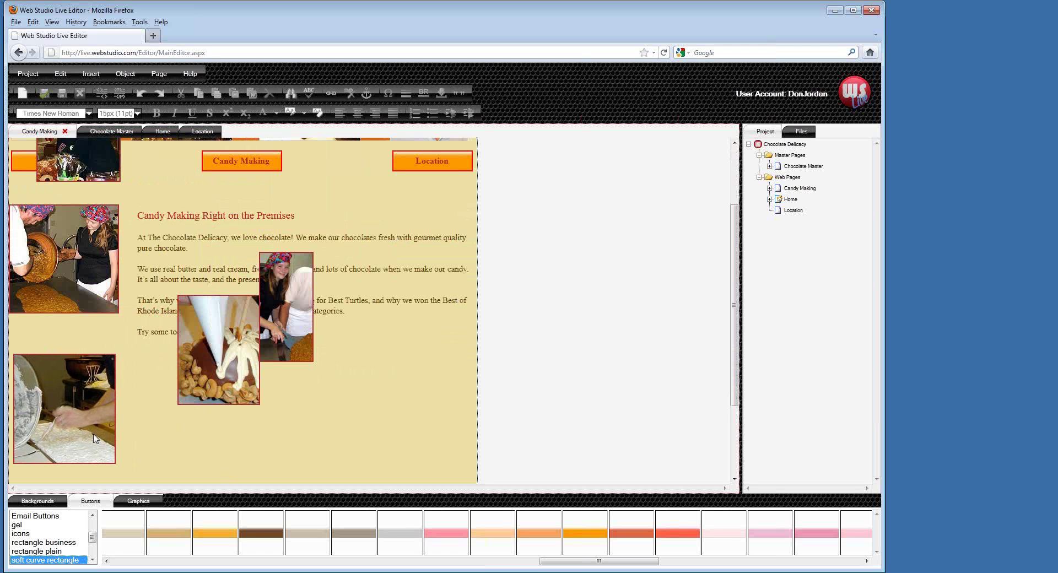
drag(113, 177, 227, 461)
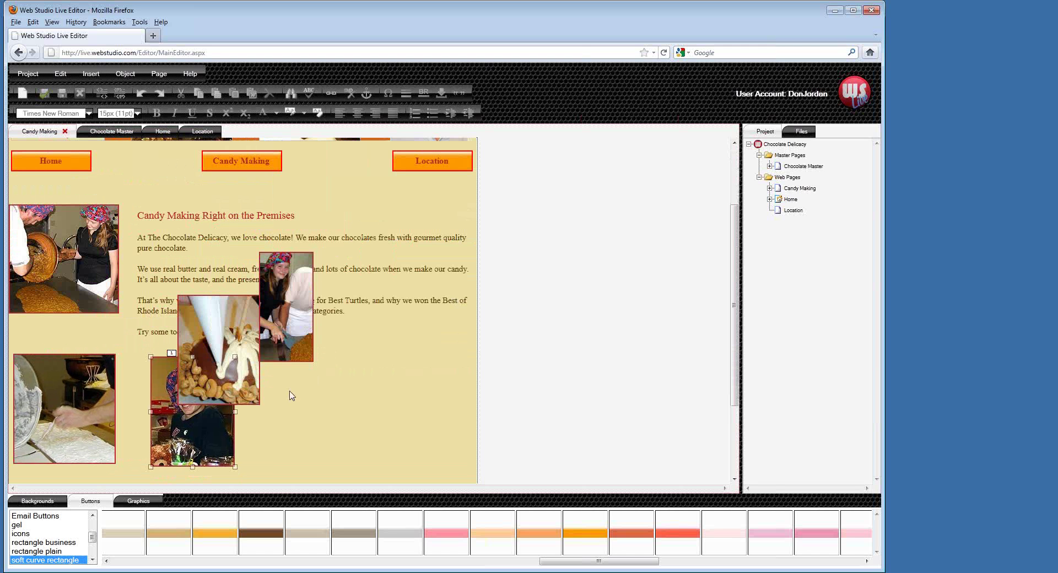
drag(292, 342, 331, 448)
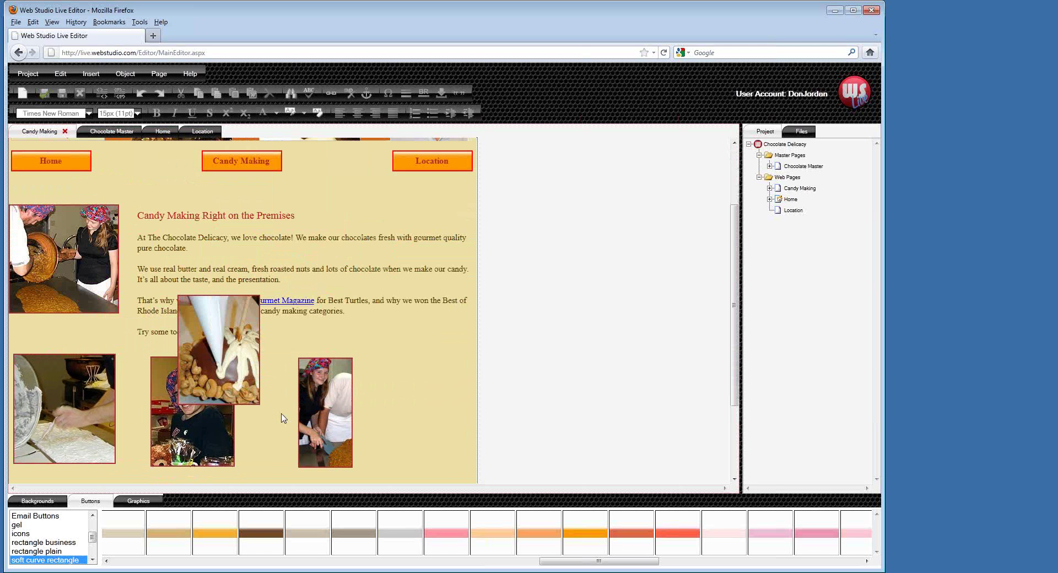
drag(225, 375, 418, 438)
double_click(401, 427)
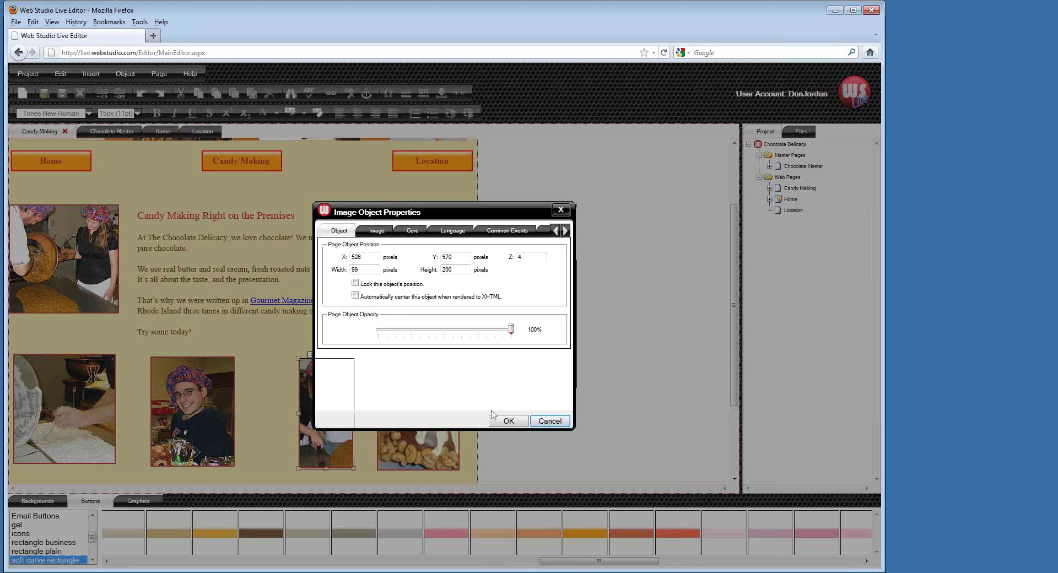
click(534, 421)
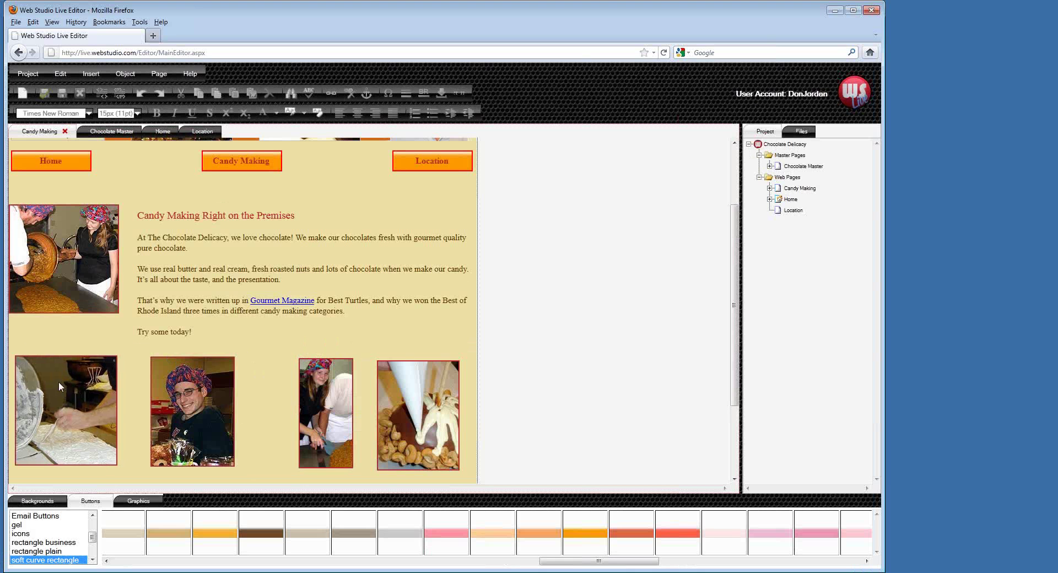
Step: Select the four pictures below the text, align their bottoms, and space them horizontally
key(ctrl+a)
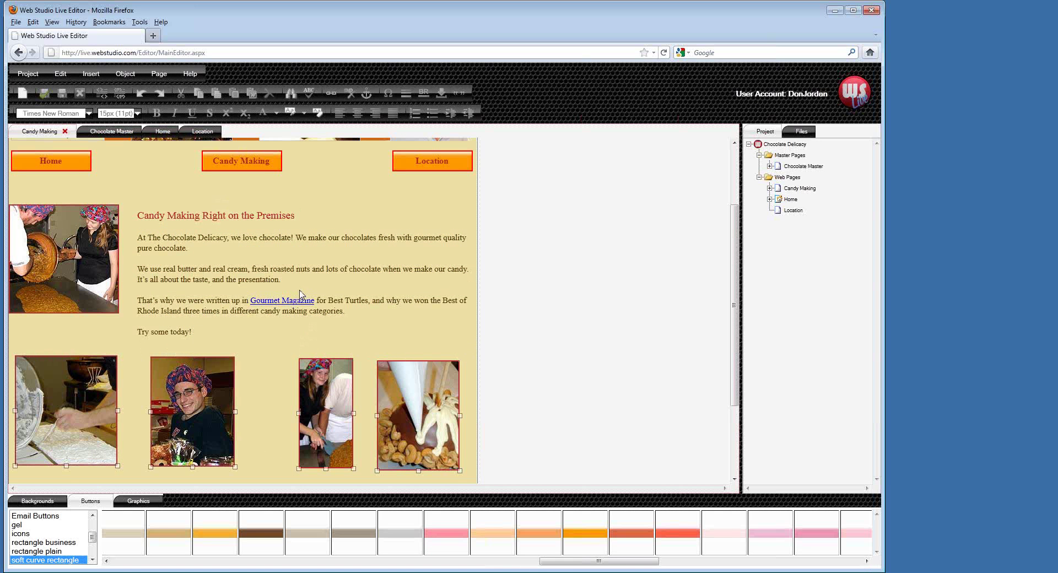
click(127, 75)
click(130, 100)
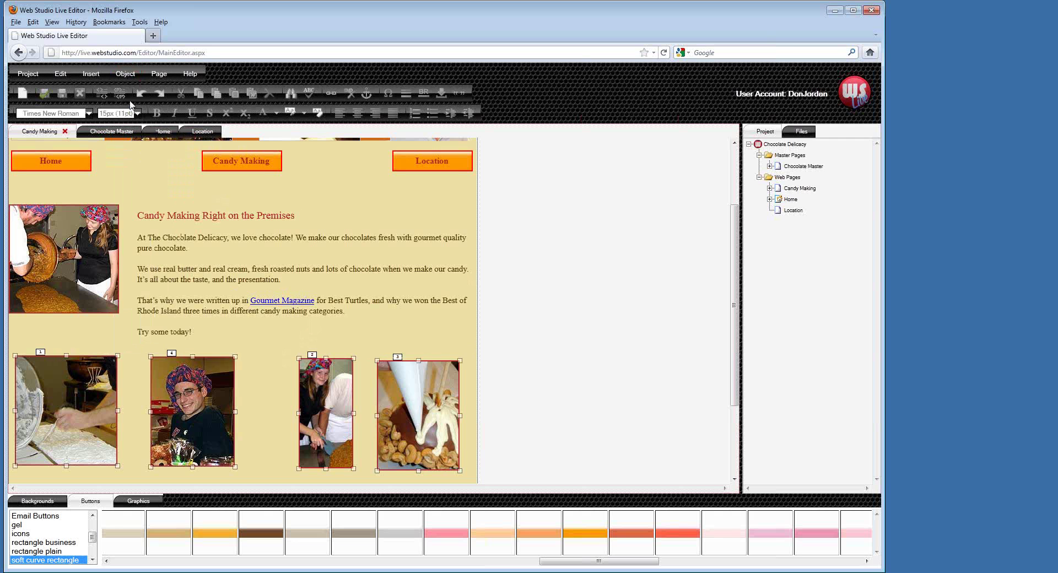
click(124, 74)
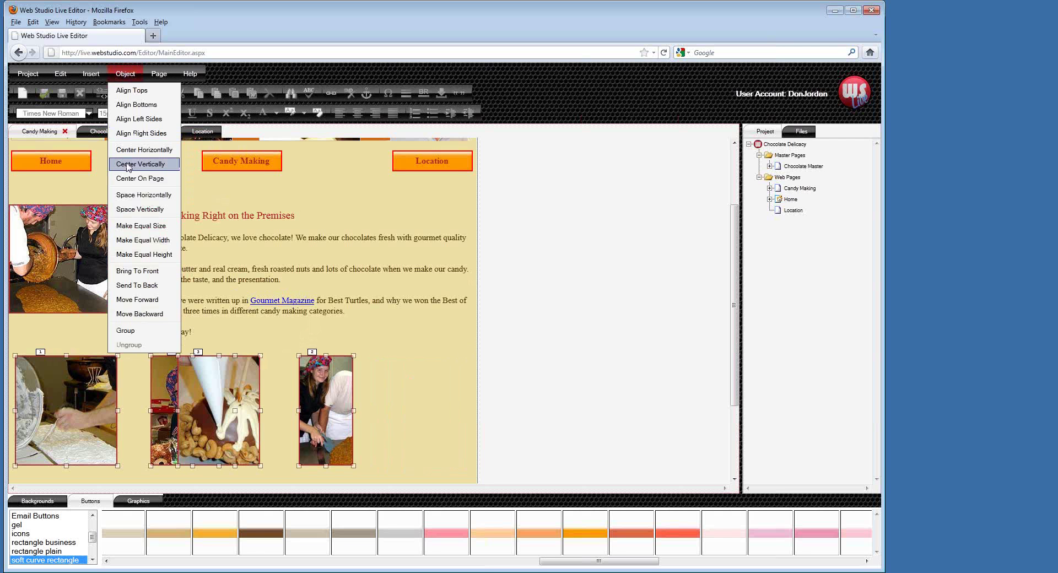
click(139, 197)
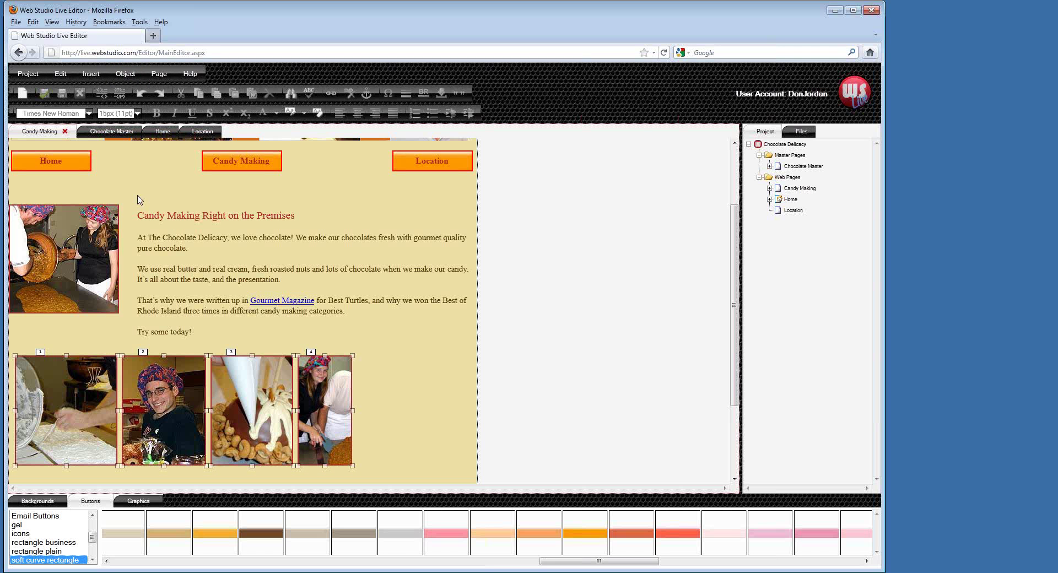
Step: Move the narrow candymaker picture to the page's right edge and select the whole row of pictures
click(366, 401)
drag(328, 403, 439, 404)
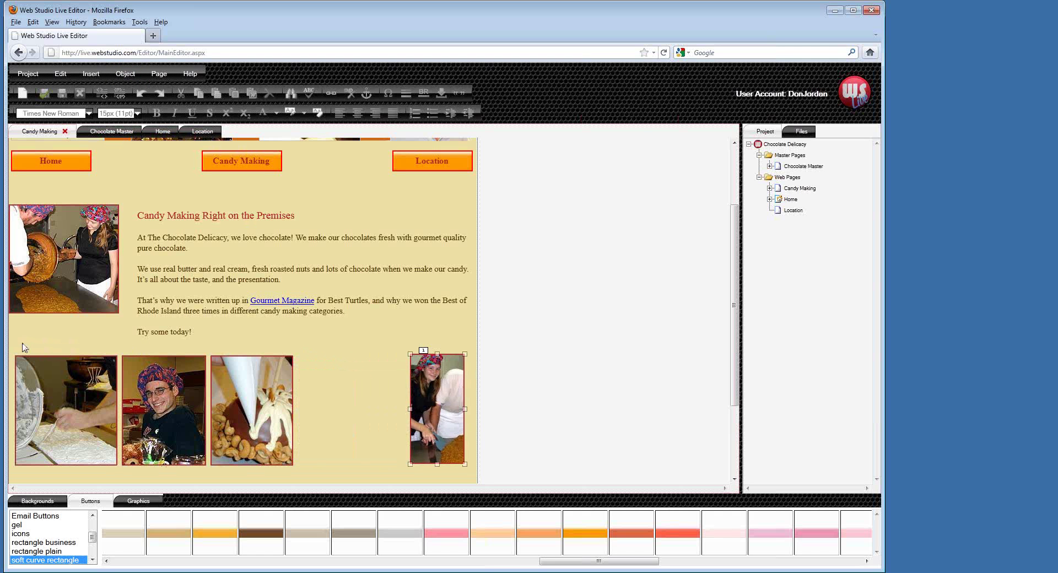
drag(22, 343, 464, 458)
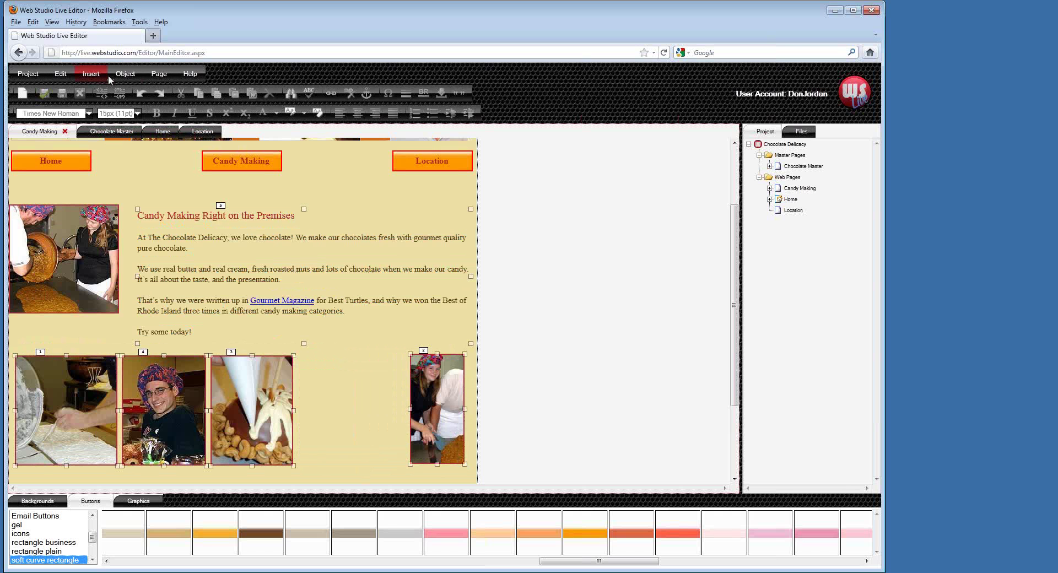
Step: Try to align the bottoms of the selected pictures and text object, and undo the alignment
click(121, 75)
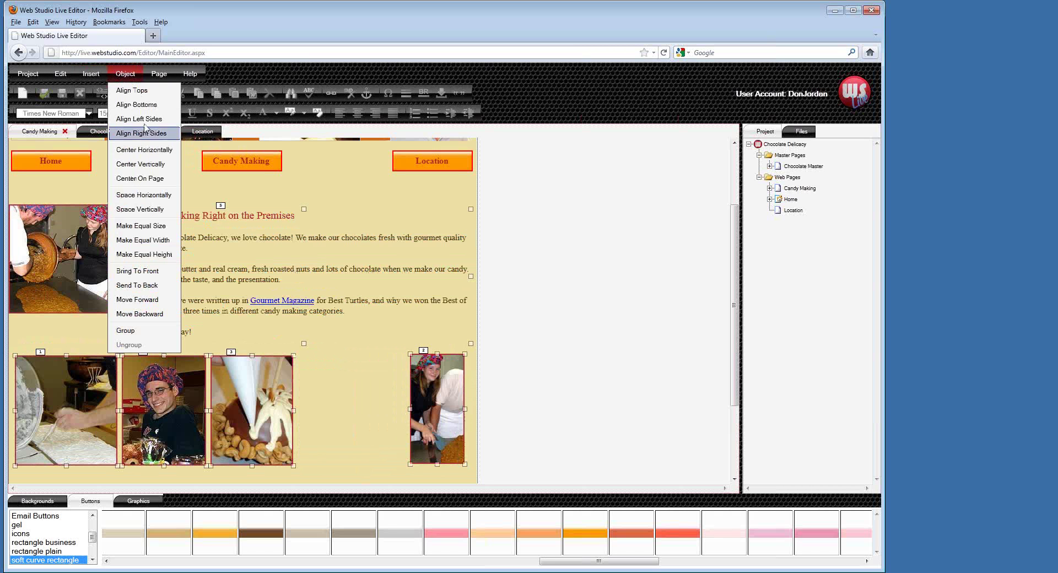
click(141, 103)
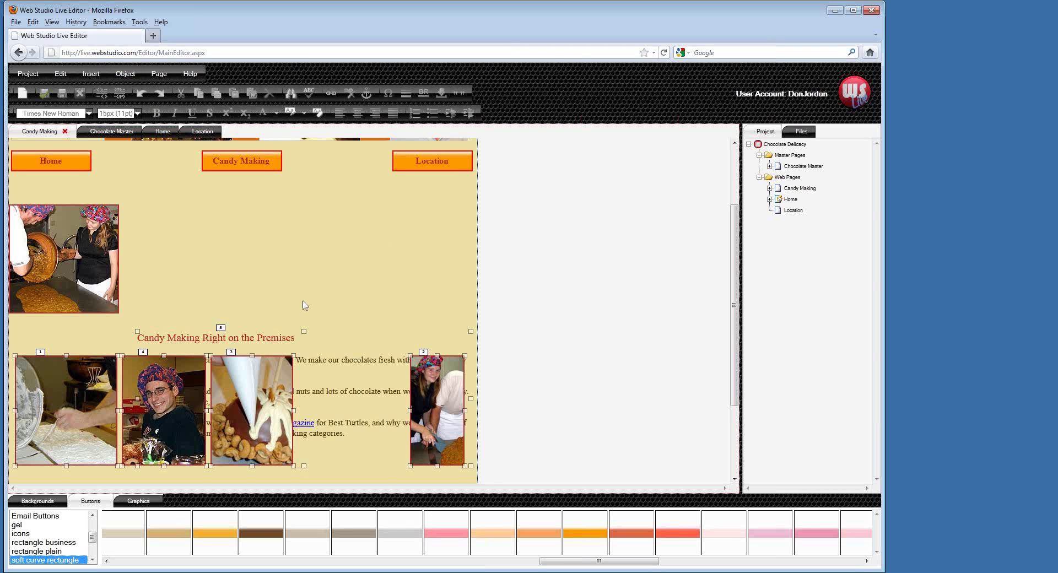
click(59, 73)
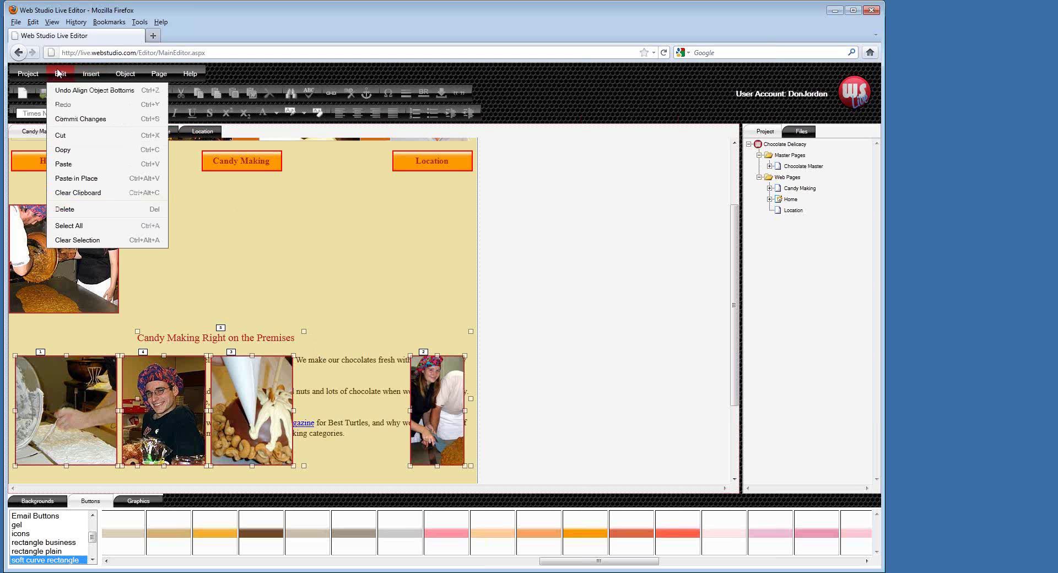
click(71, 91)
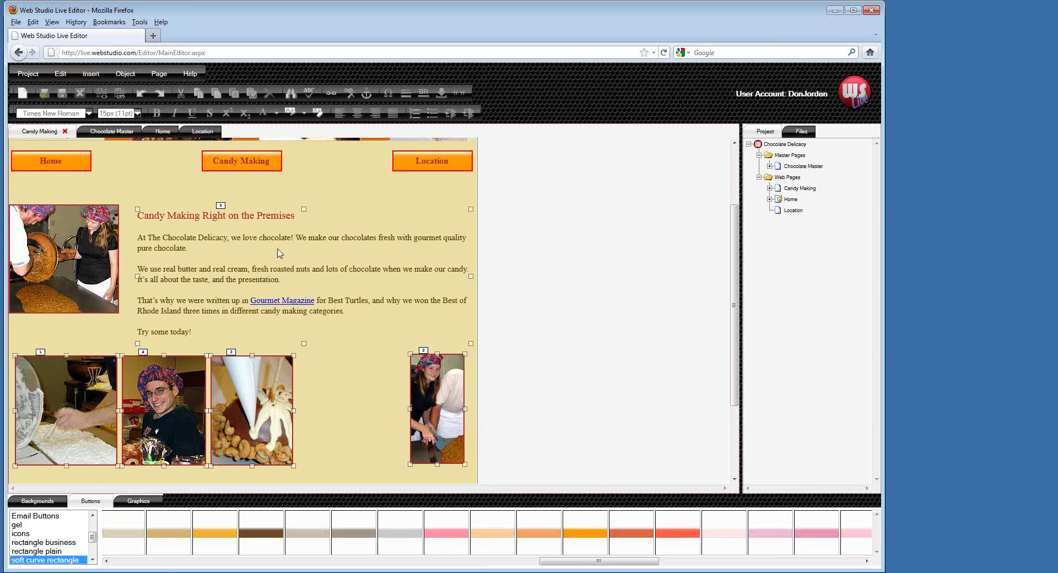
Step: Remove the text object from the selection and space the four pictures horizontally across the page
click(286, 302)
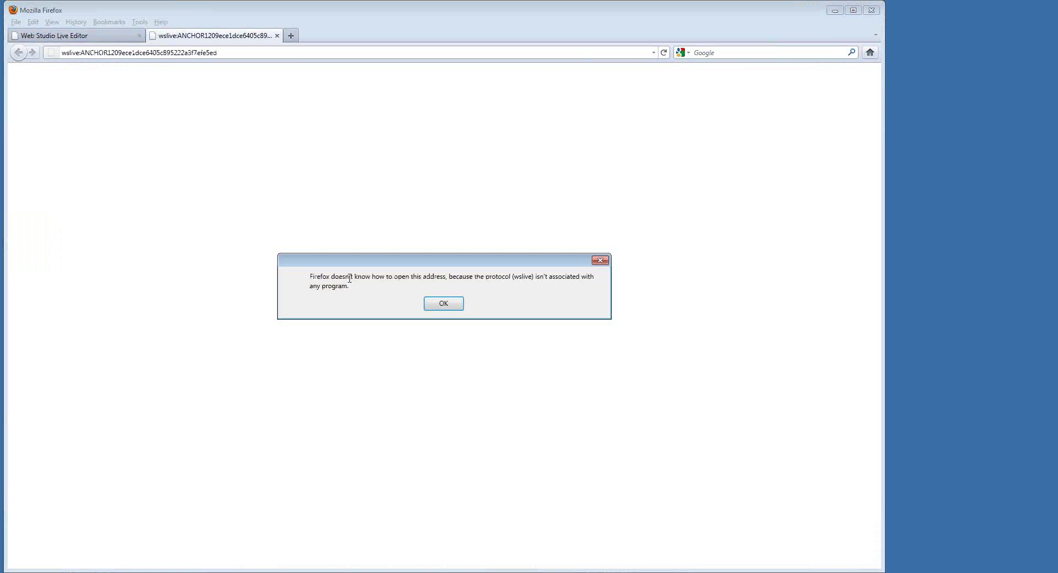
click(443, 304)
click(277, 36)
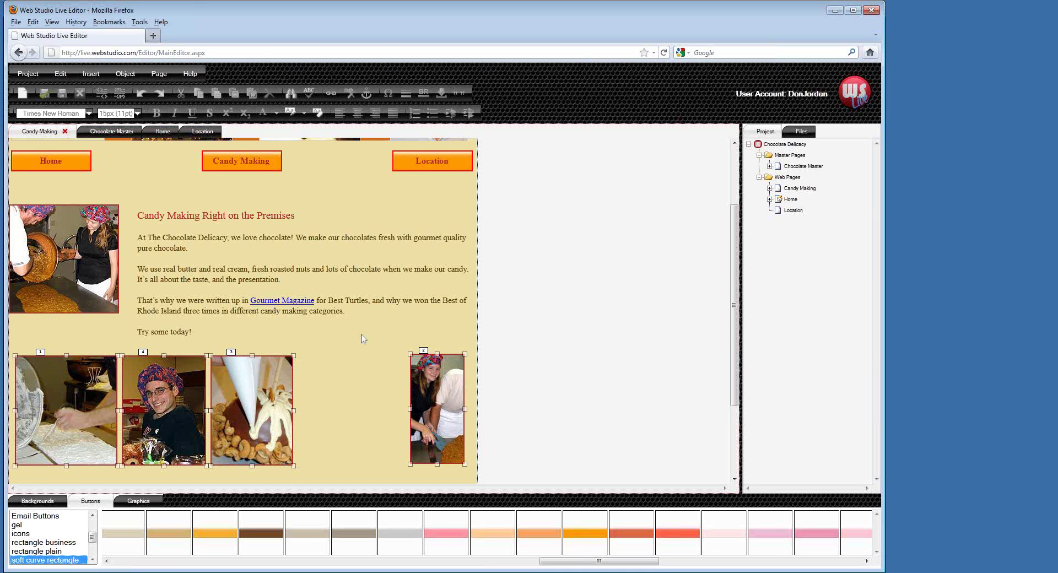
click(113, 75)
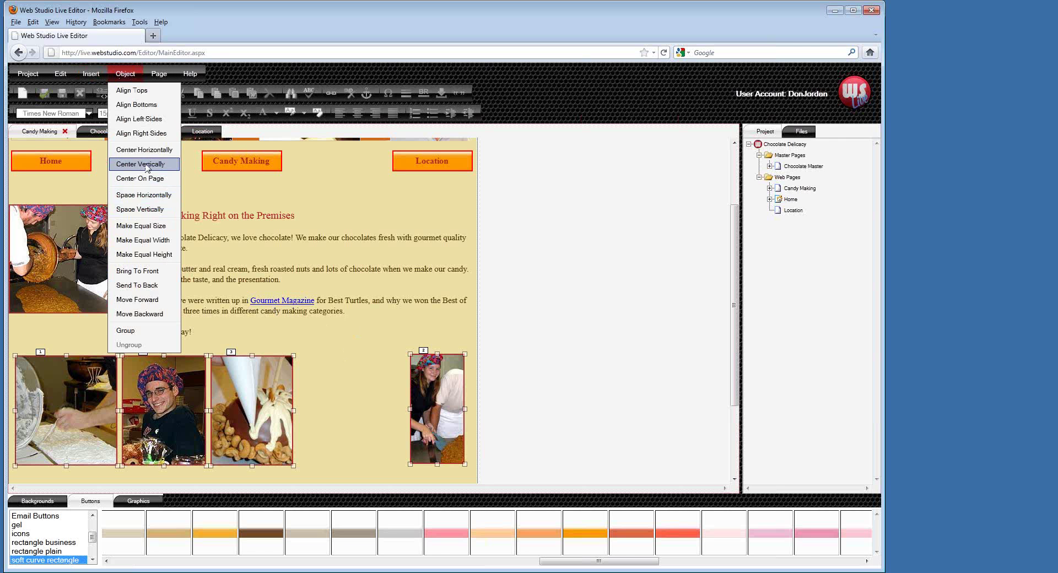
click(153, 197)
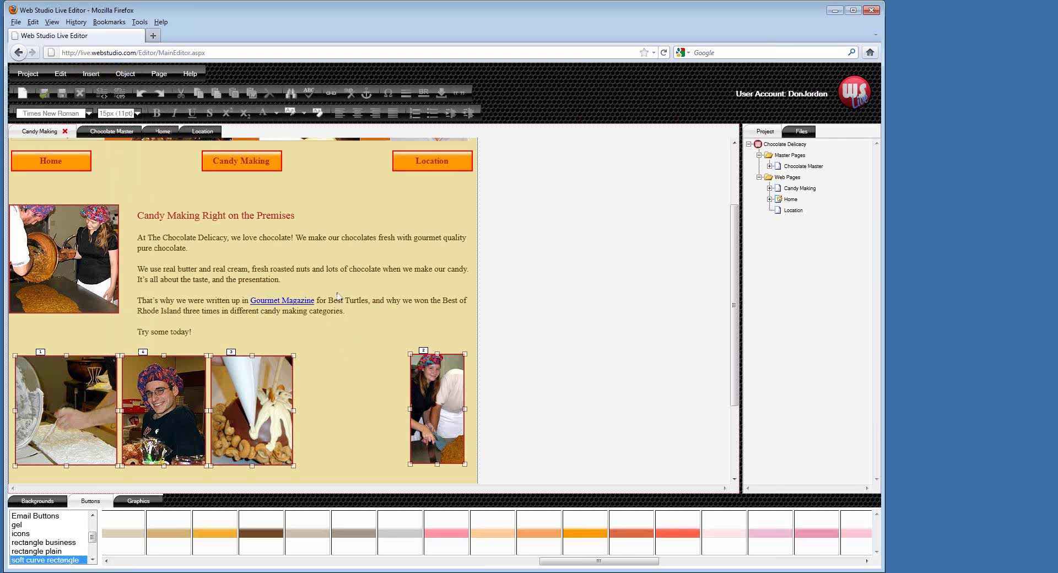
Step: Shorten the text object, nudge it up from the picture row, and narrow it slightly at its right side
click(411, 336)
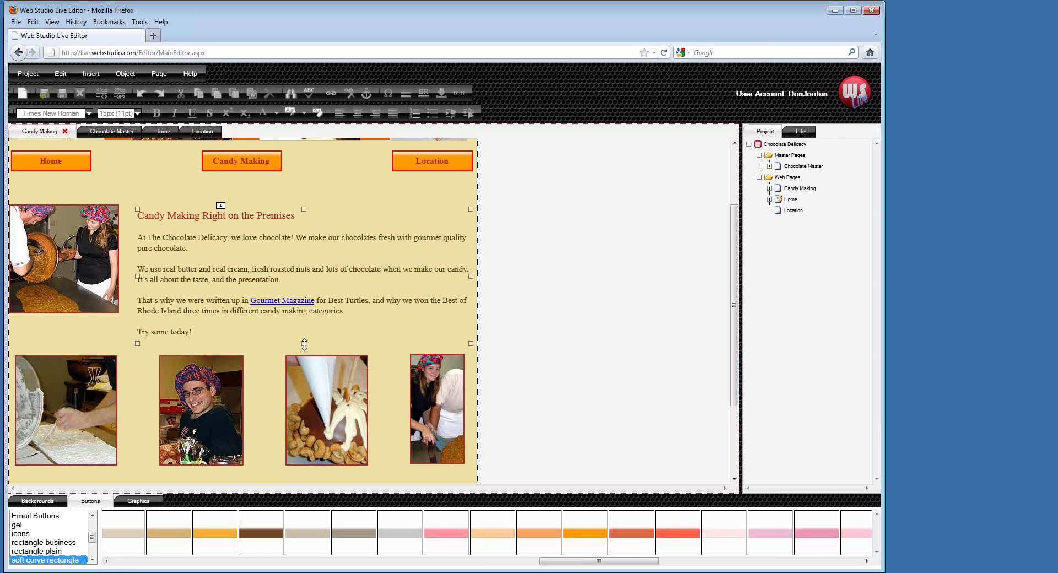
drag(303, 344, 303, 338)
click(169, 190)
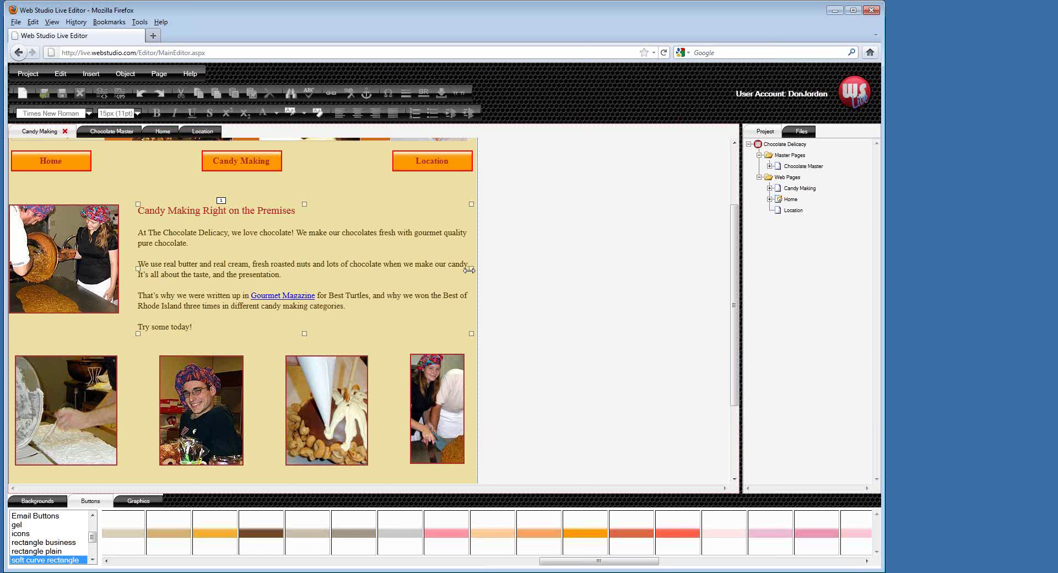
drag(470, 274, 468, 270)
Step: Preview the web site, check the layout of the Candy Making page, and close the preview
scroll(385, 424, down, 3)
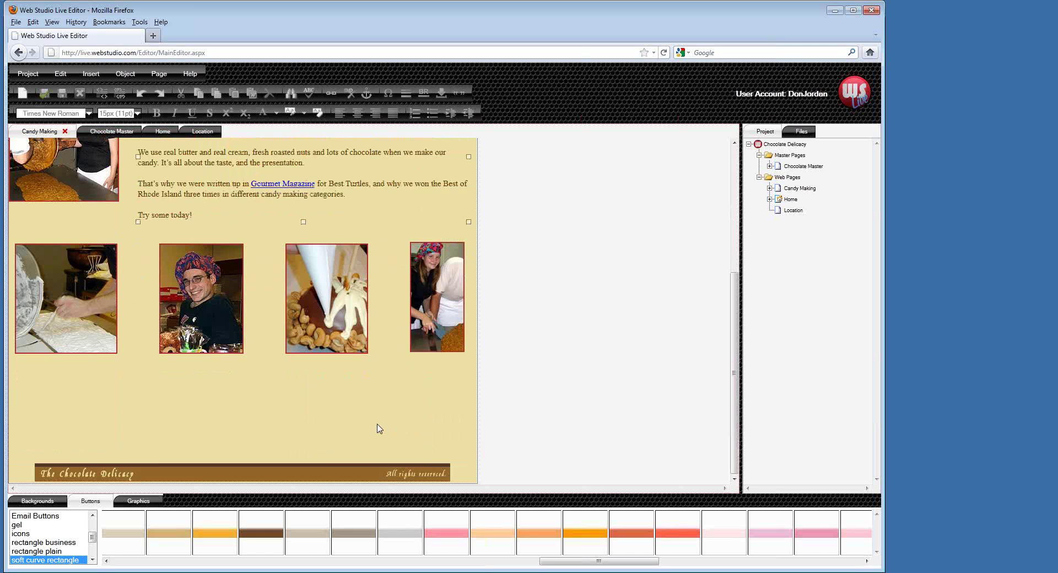
scroll(378, 427, up, 5)
click(27, 73)
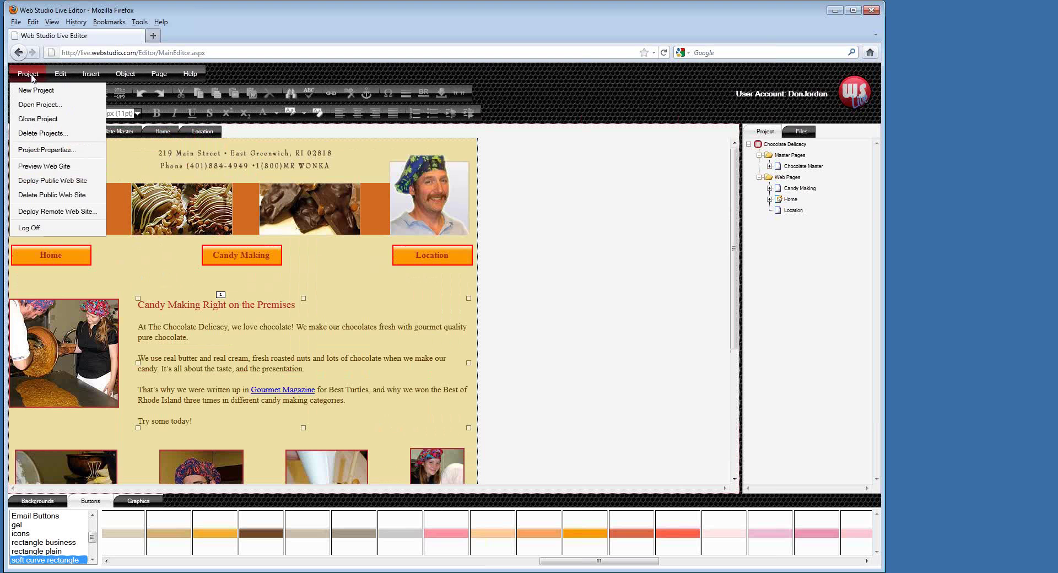
click(47, 171)
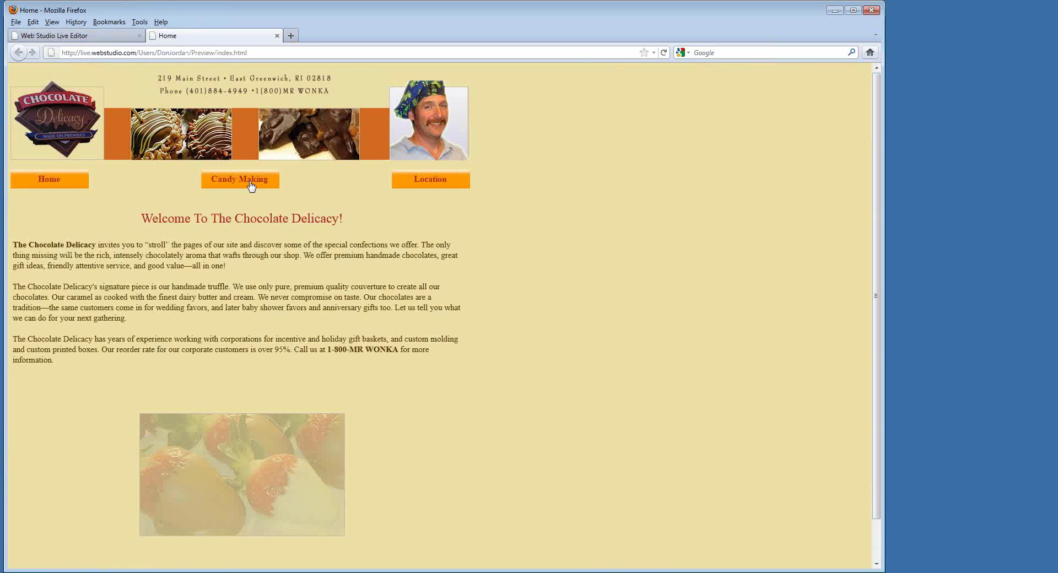
click(224, 179)
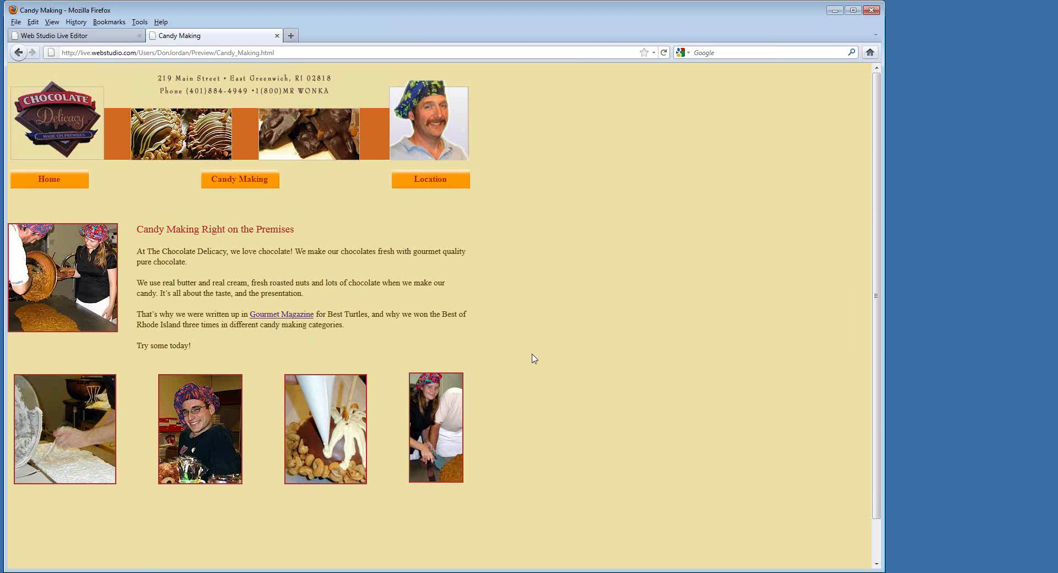
click(276, 36)
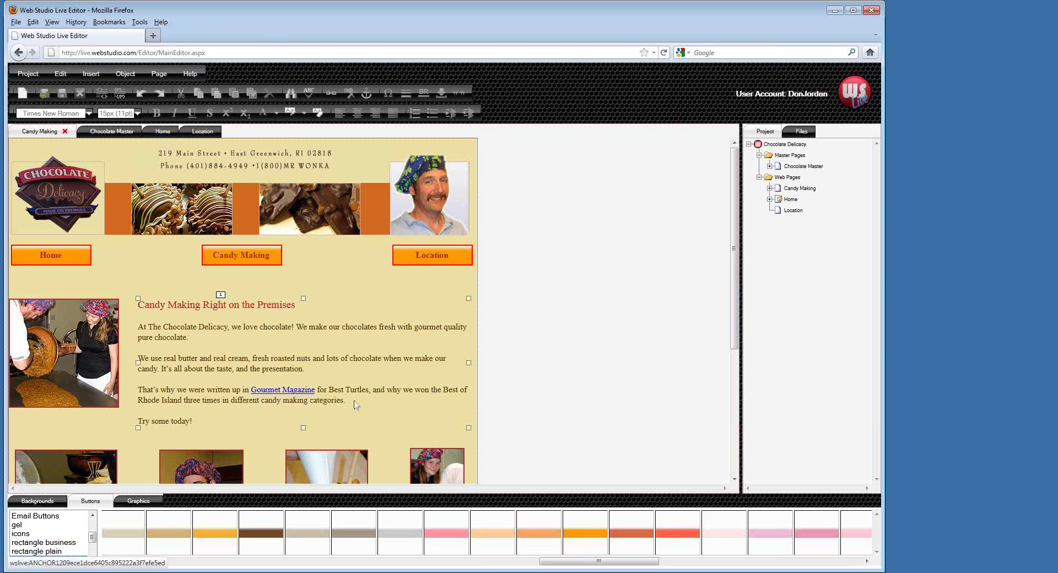
click(362, 257)
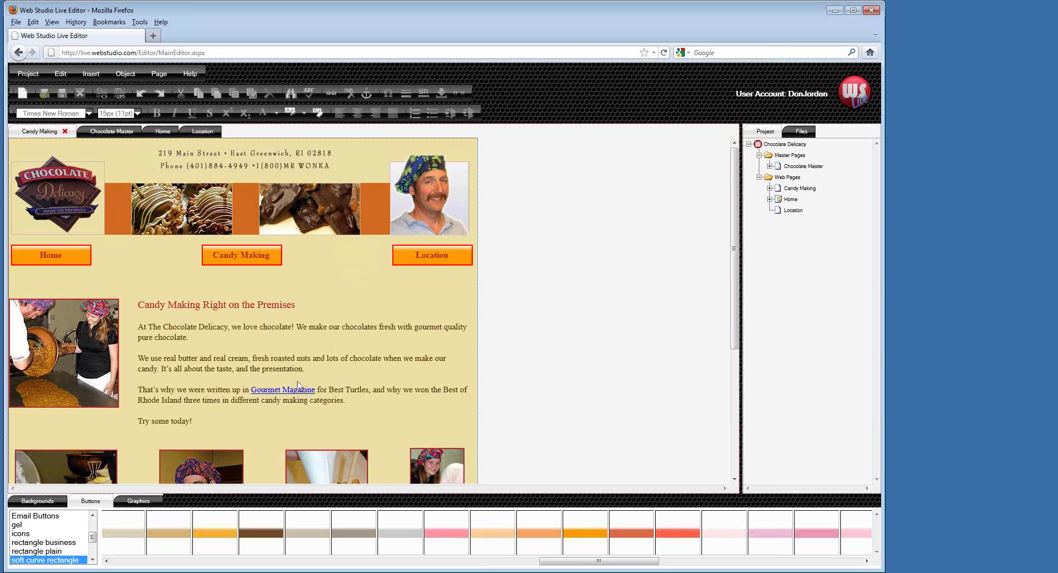
Step: Insert the link-style CSS block from the HeaderHtml Notepad file into the header HTML of the Chocolate Master page's properties
click(120, 131)
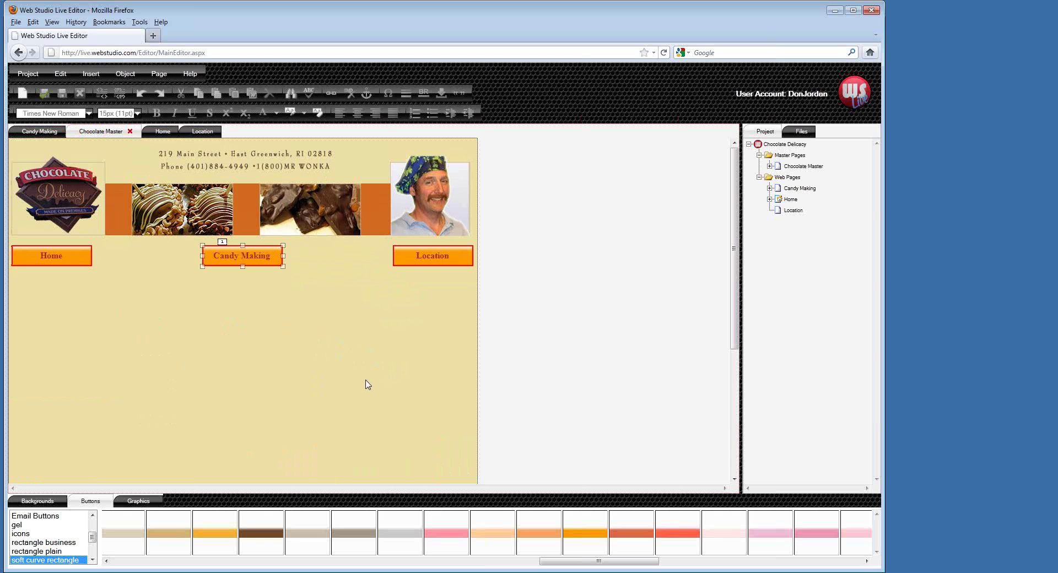
click(360, 325)
right_click(334, 312)
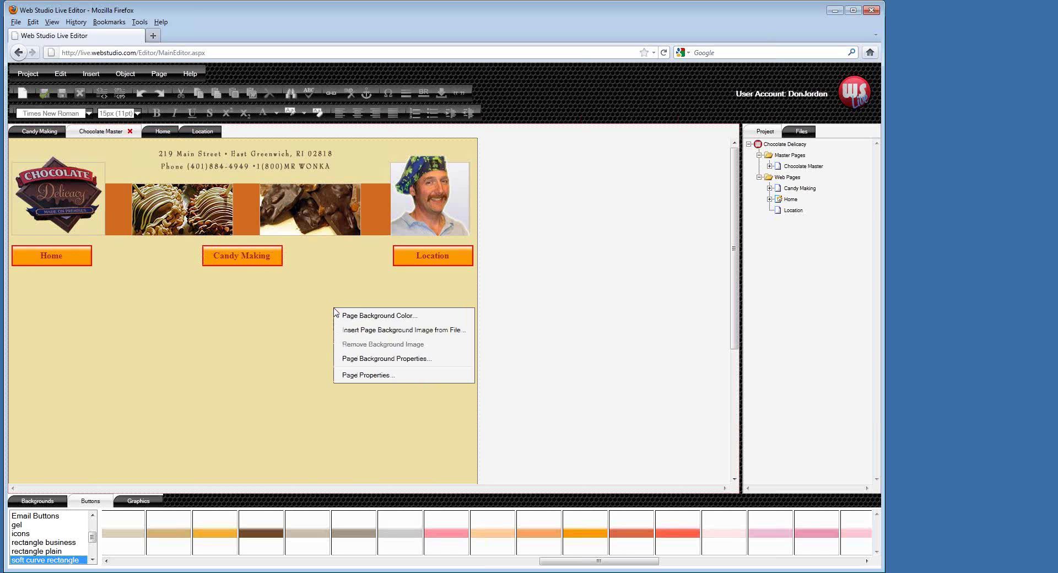
click(386, 377)
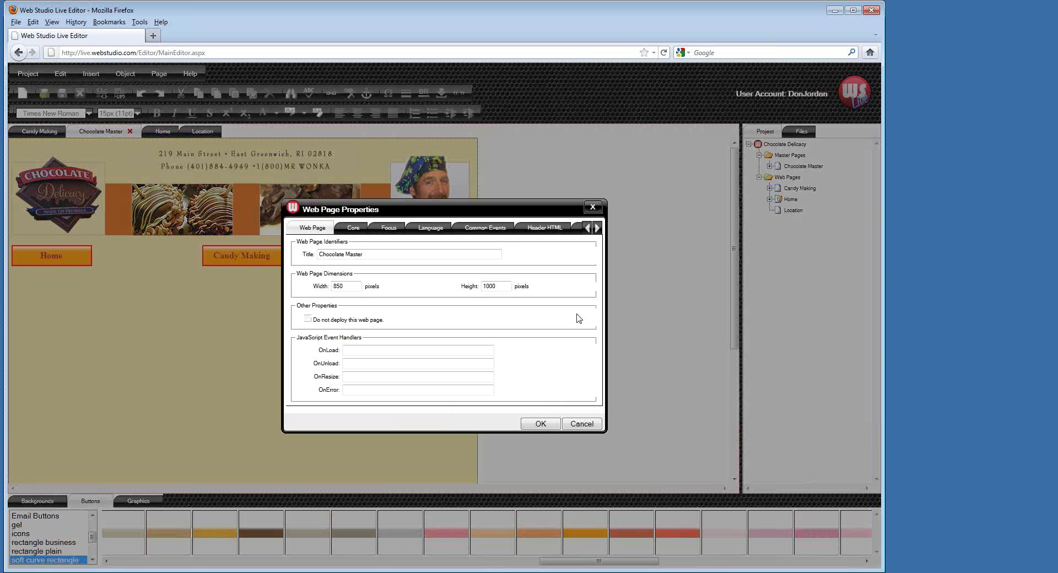
click(545, 228)
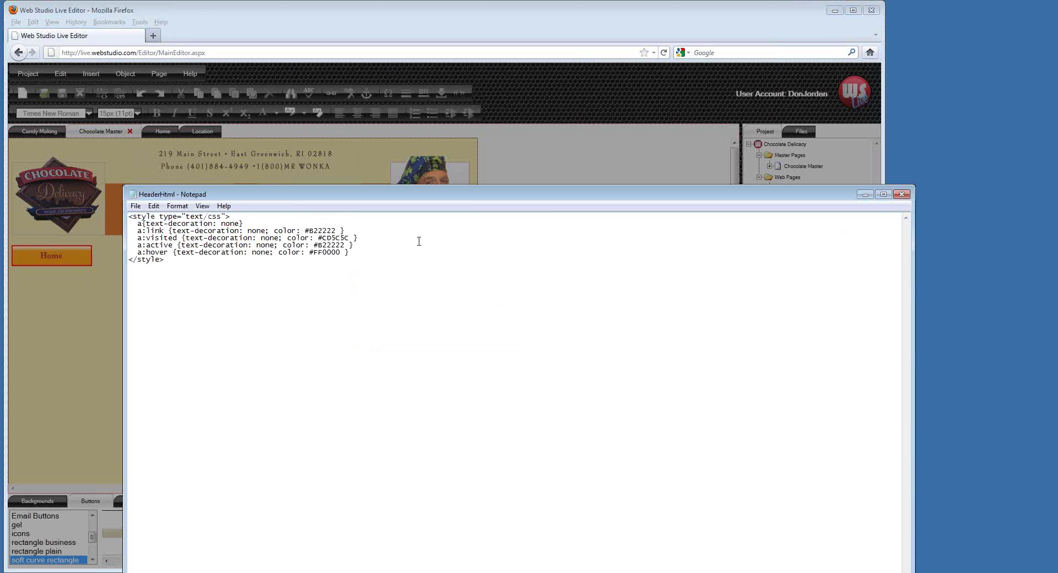
drag(130, 217, 172, 262)
key(ctrl+c)
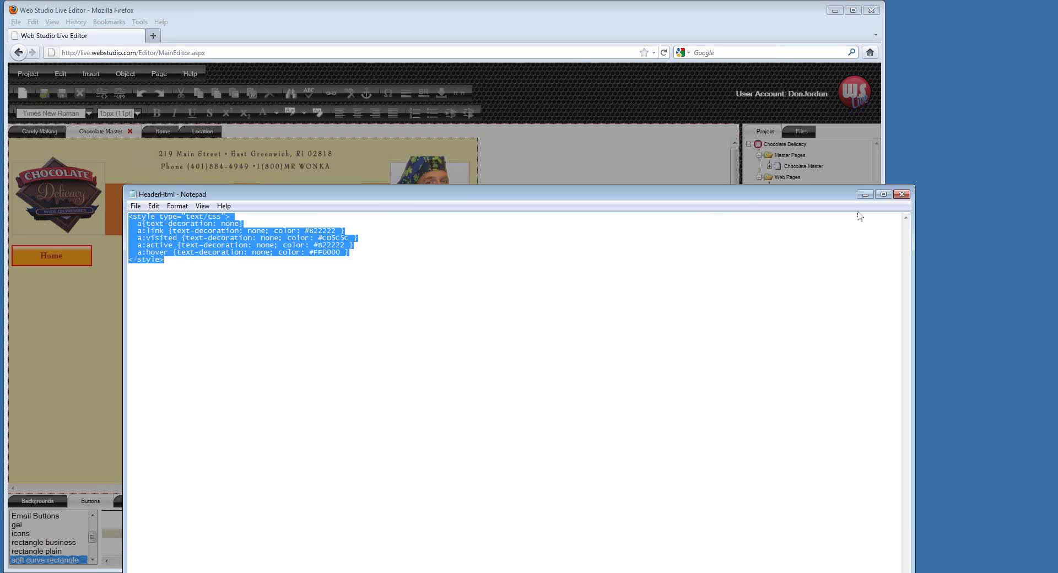
click(901, 194)
click(411, 294)
key(ctrl+v)
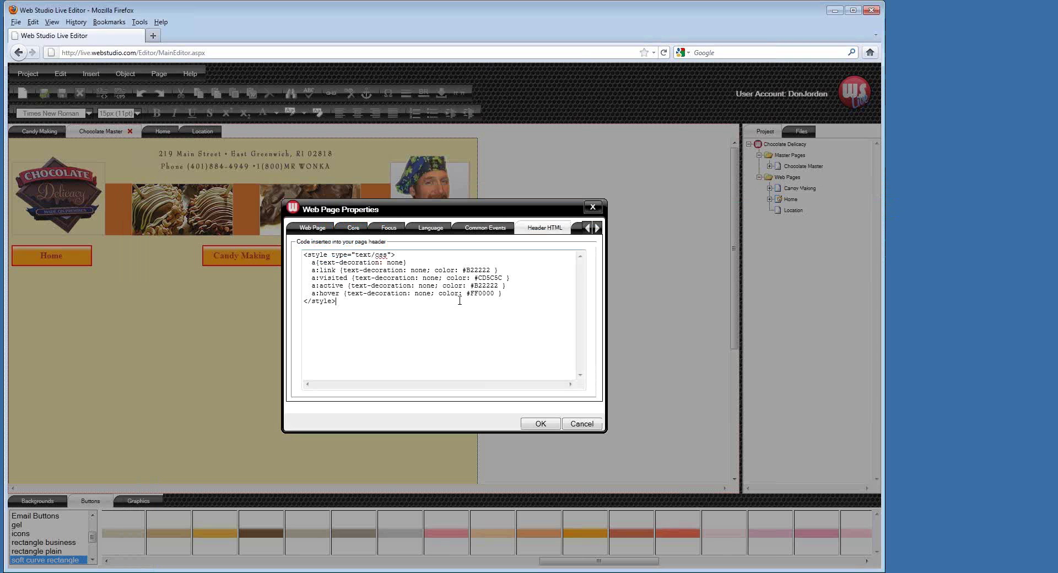
click(540, 423)
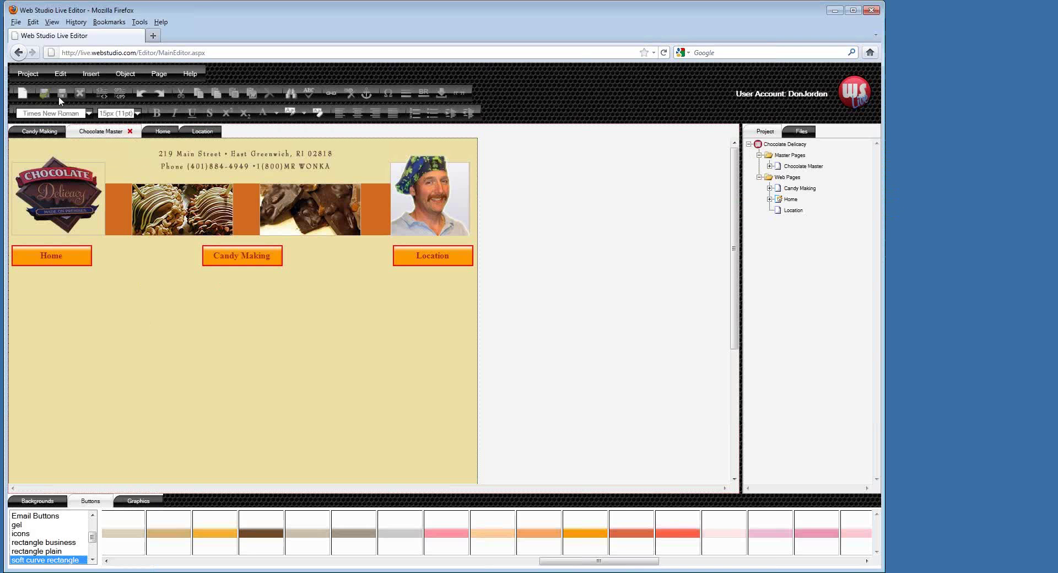
Step: Preview the web site again, test the Gourmet Magazine link on the Candy Making page, and close the preview
click(32, 74)
click(60, 163)
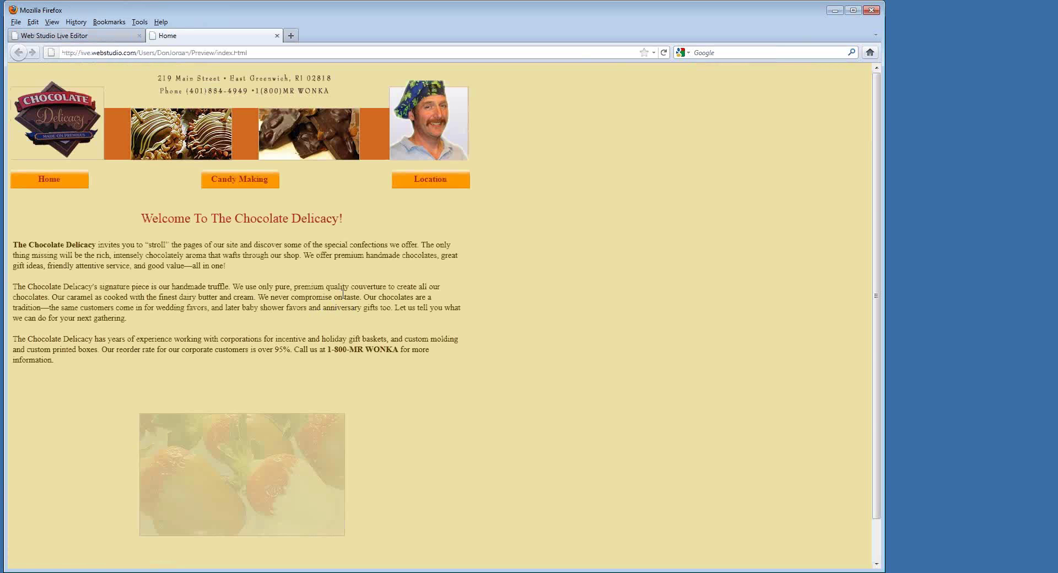
click(234, 180)
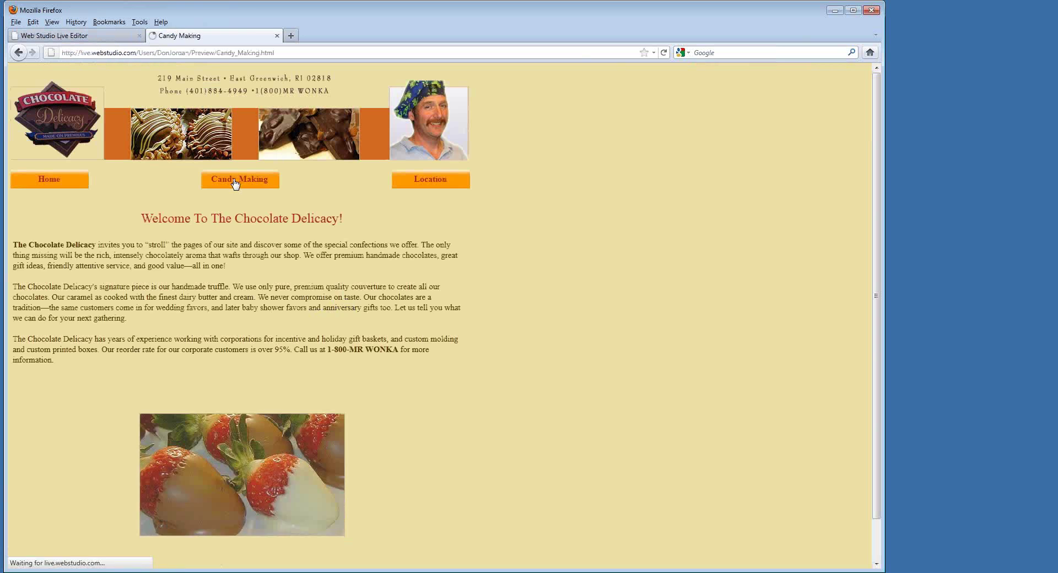
click(287, 314)
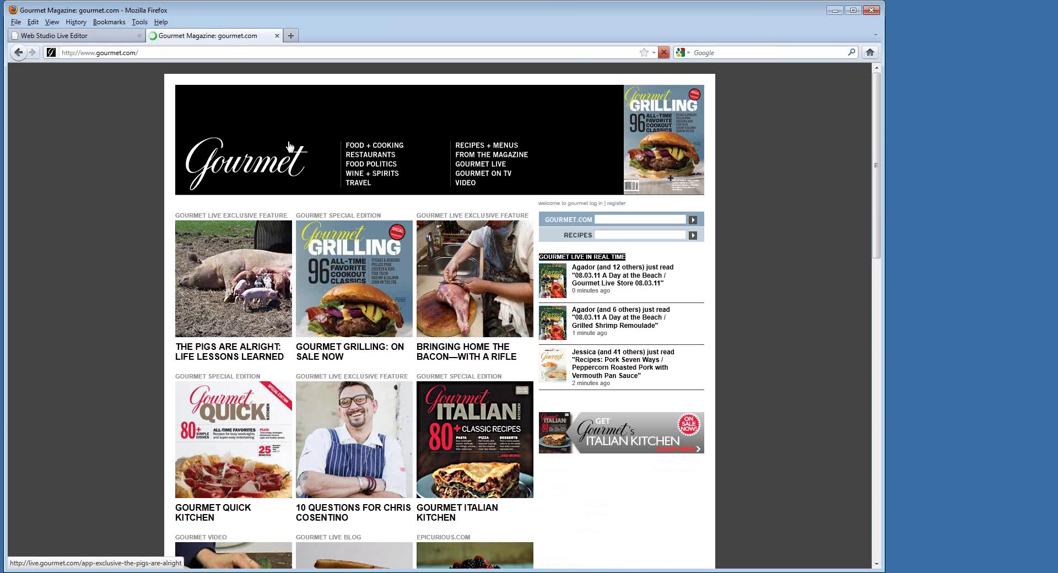
key(alt+Left)
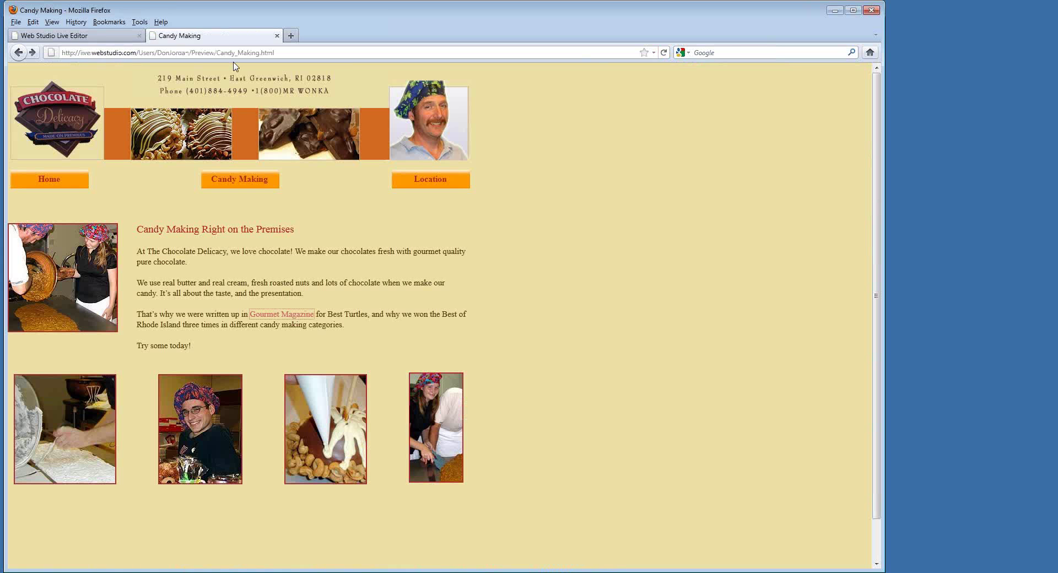
click(277, 36)
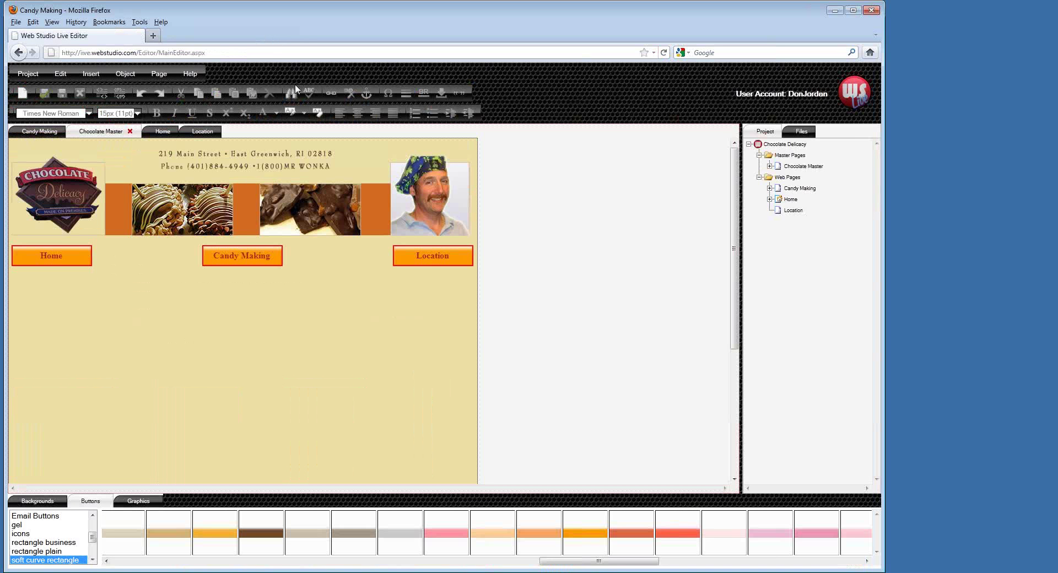
Step: Paste the copied text object onto the Location page and move it below the navigation buttons
scroll(359, 332, down, 1)
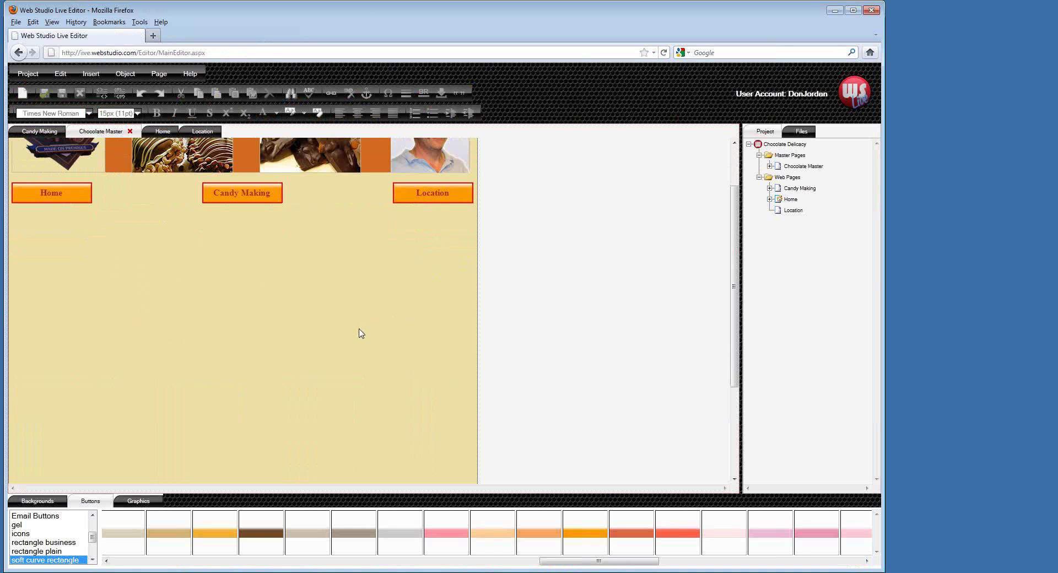
scroll(362, 332, up, 1)
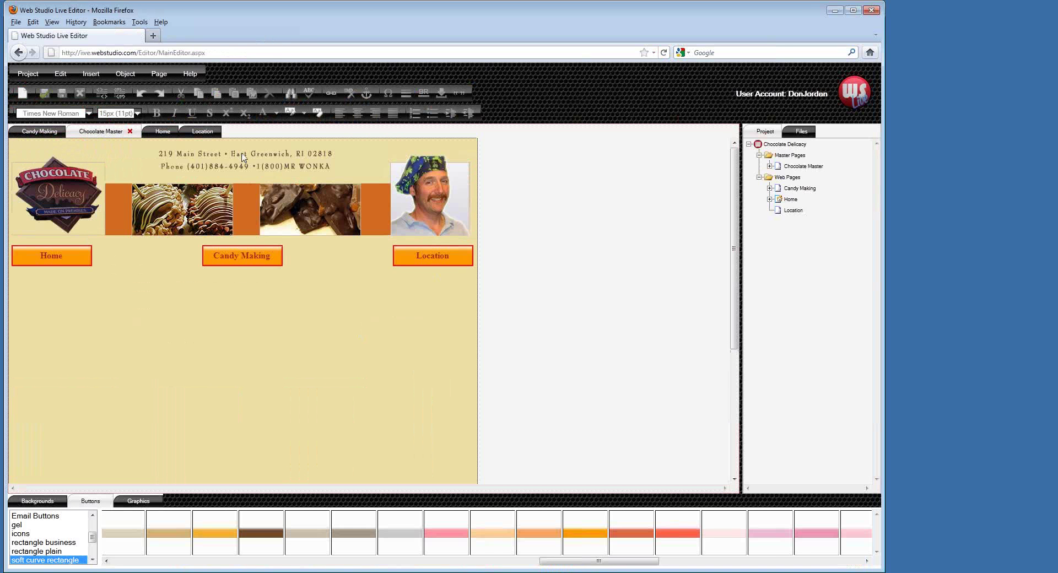
click(213, 133)
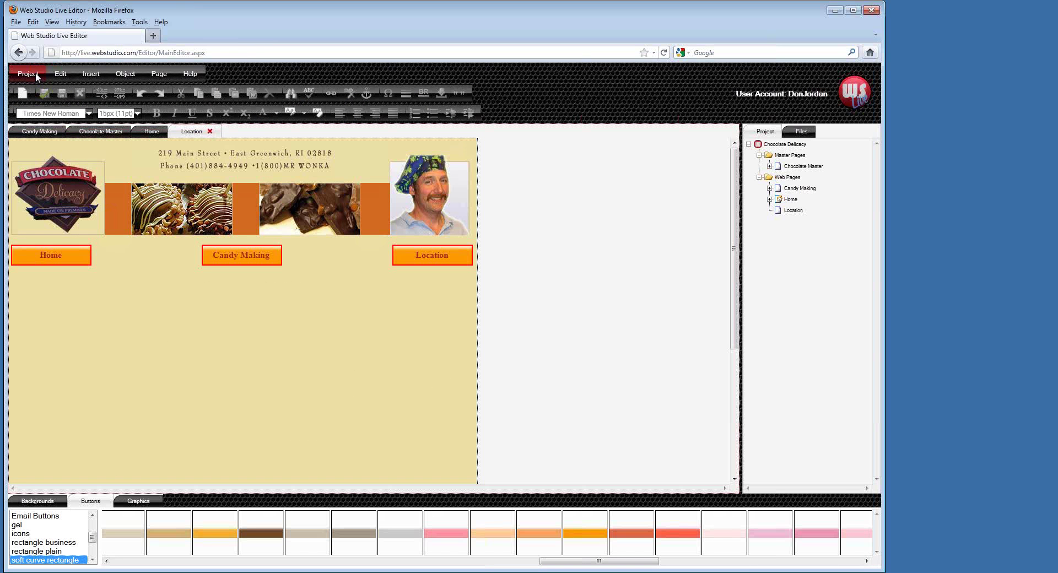
click(61, 74)
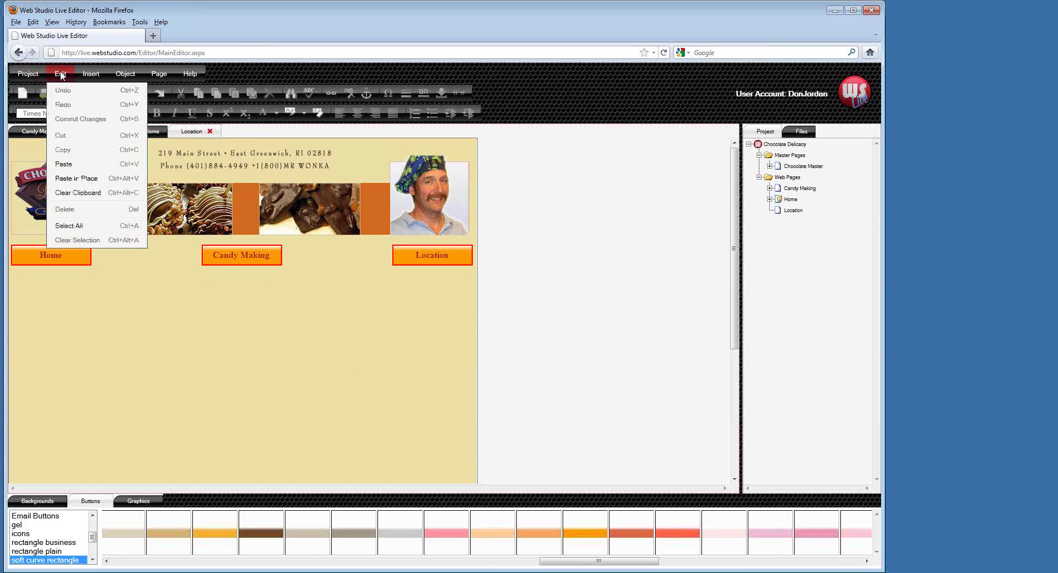
click(75, 165)
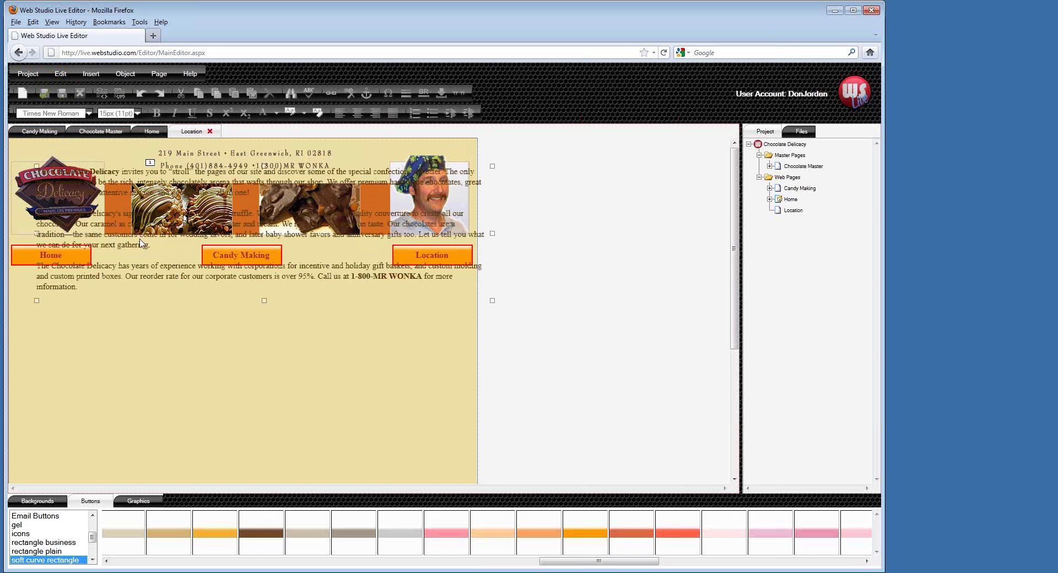
drag(141, 239, 131, 364)
Step: Replace all text in the pasted text object with the full contents of the LocationText Notepad file
right_click(198, 360)
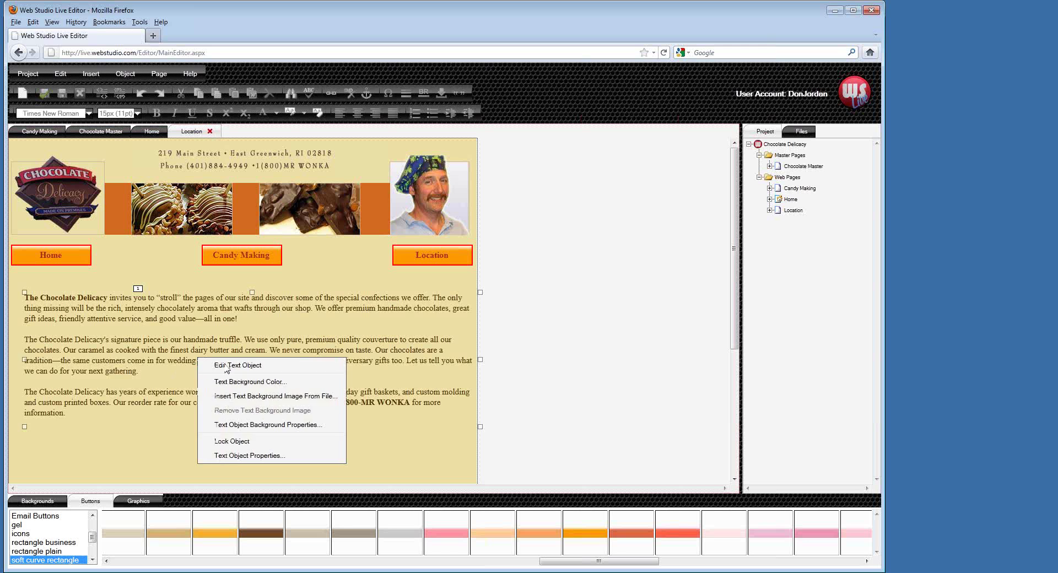
click(227, 368)
key(ctrl+a)
key(Delete)
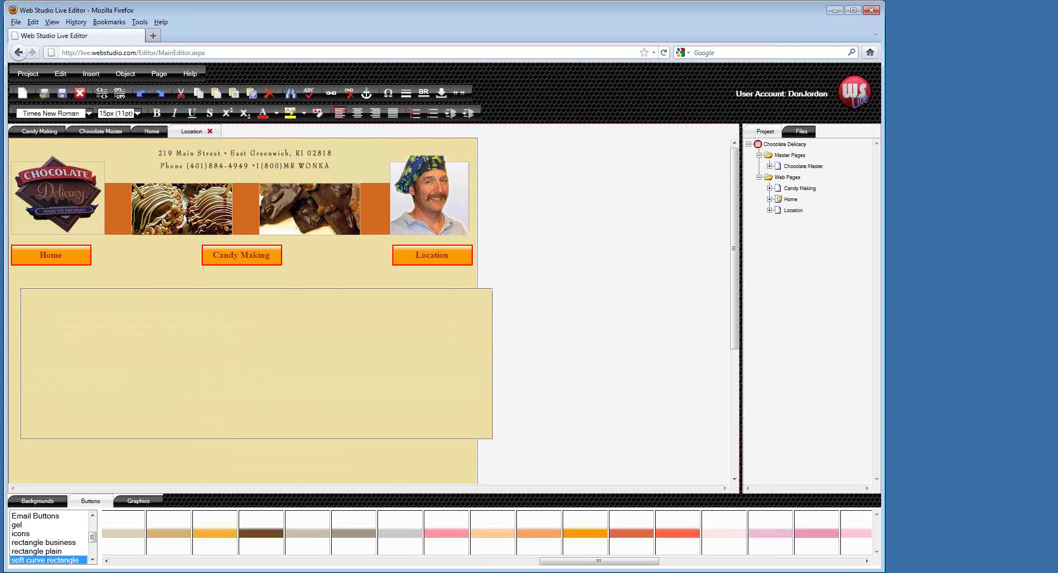
key(alt+Tab)
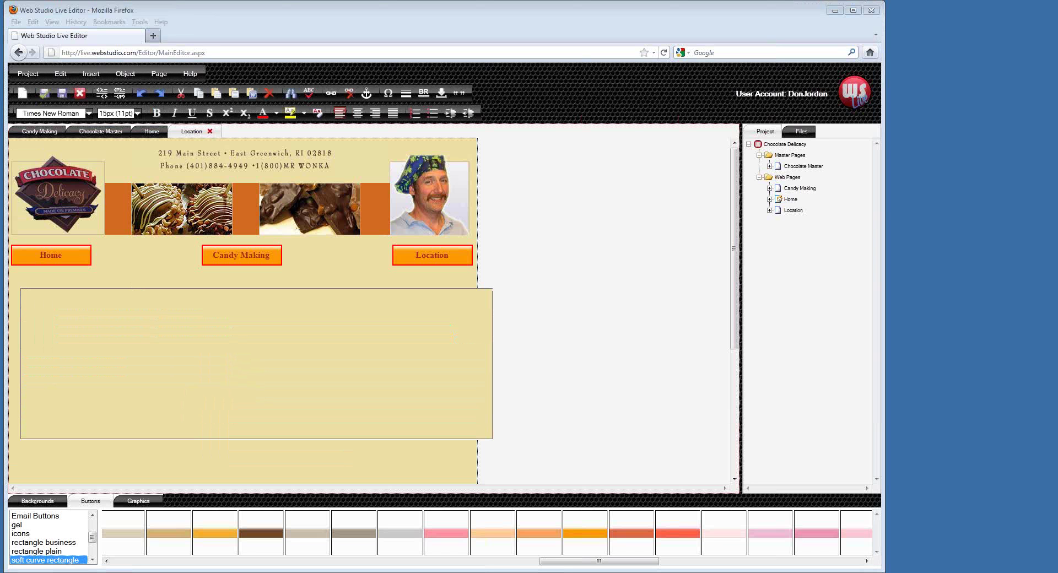
key(ctrl+a)
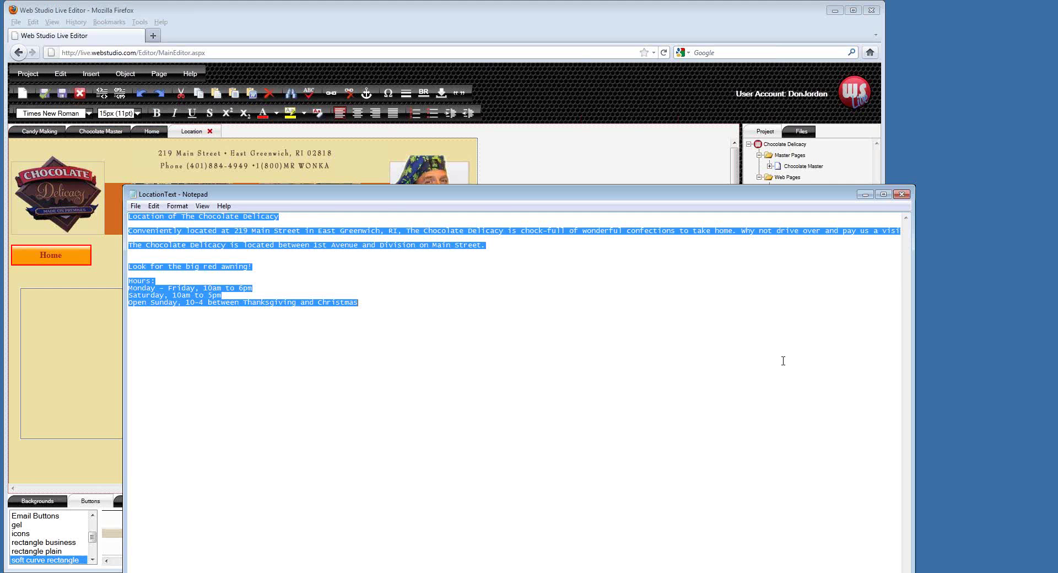
click(904, 197)
click(273, 350)
text(Location of The Chocolate Delicacy  Conveniently located at 219 Main Street in East Greenwich, RI. The Chocolate Delicacy is chock-full of wonderful confections to take home. Why not drive over and pay us a visit?  The Chocolate Delicacy is located between 1st Avenue and Division on Main Street.   Look for the big red awning!  Hours: Monday - Friday, 10am to 6pm Saturday, 10am to 5pm Open Sunday, 10-4 between Thanksgiving and Christmas)
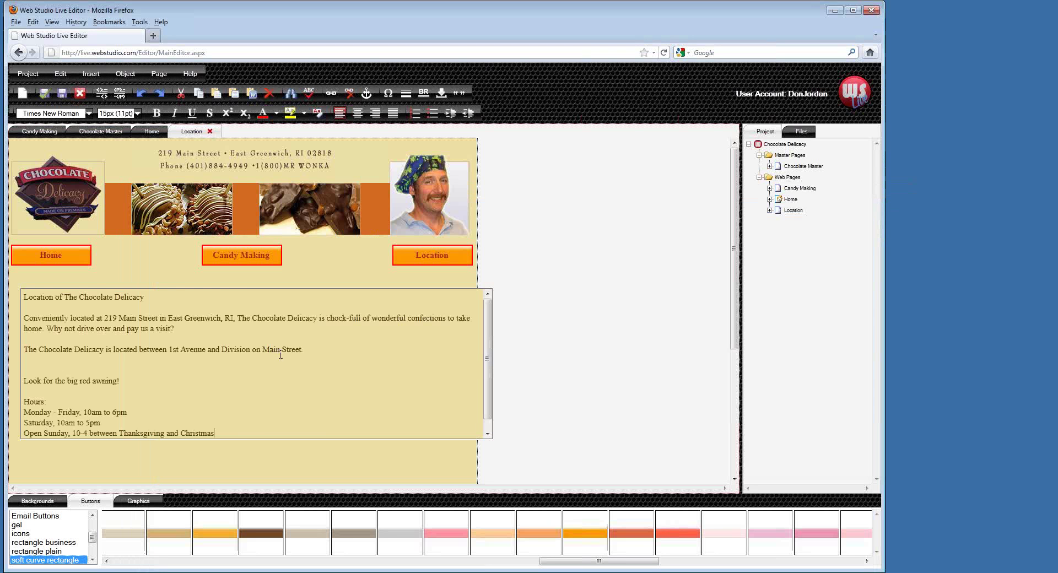
Step: Make the heading "Location of The Chocolate Delicacy" and the line "Look for the big red awning!" bold, and commit the text changes
drag(145, 298, 96, 297)
drag(24, 299, 22, 297)
click(156, 113)
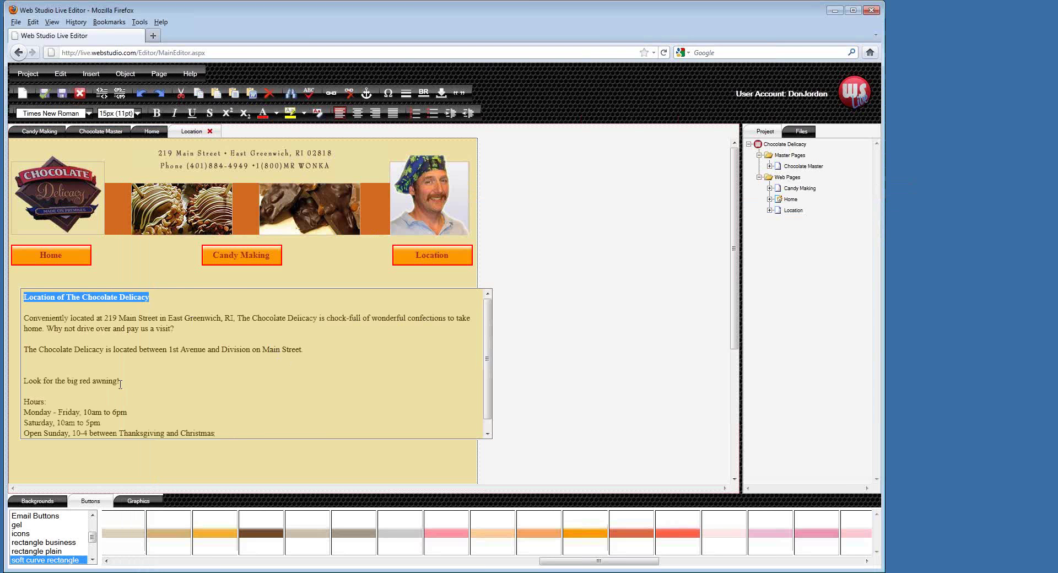
drag(120, 381, 24, 380)
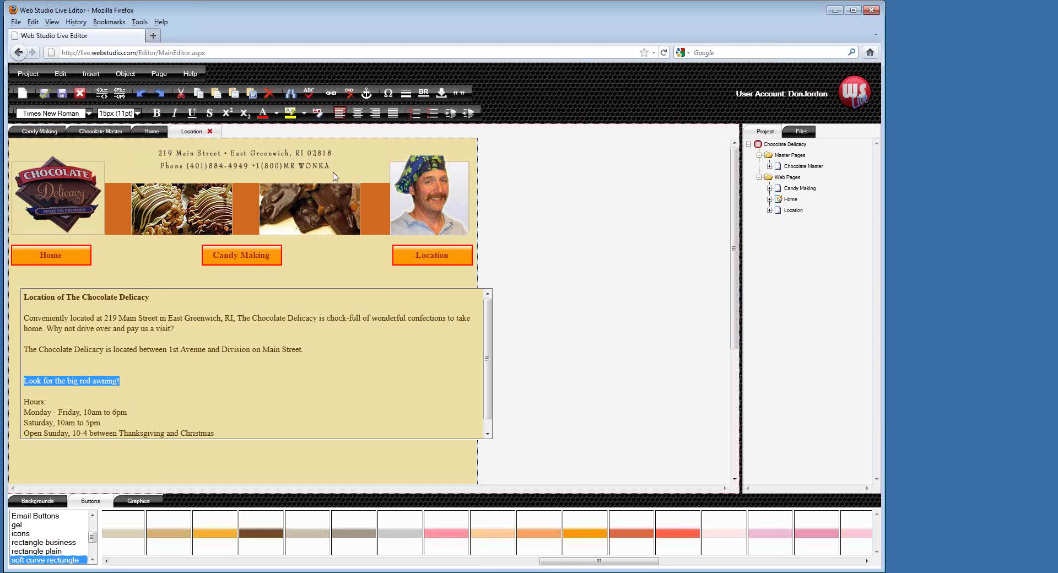
click(157, 114)
click(46, 95)
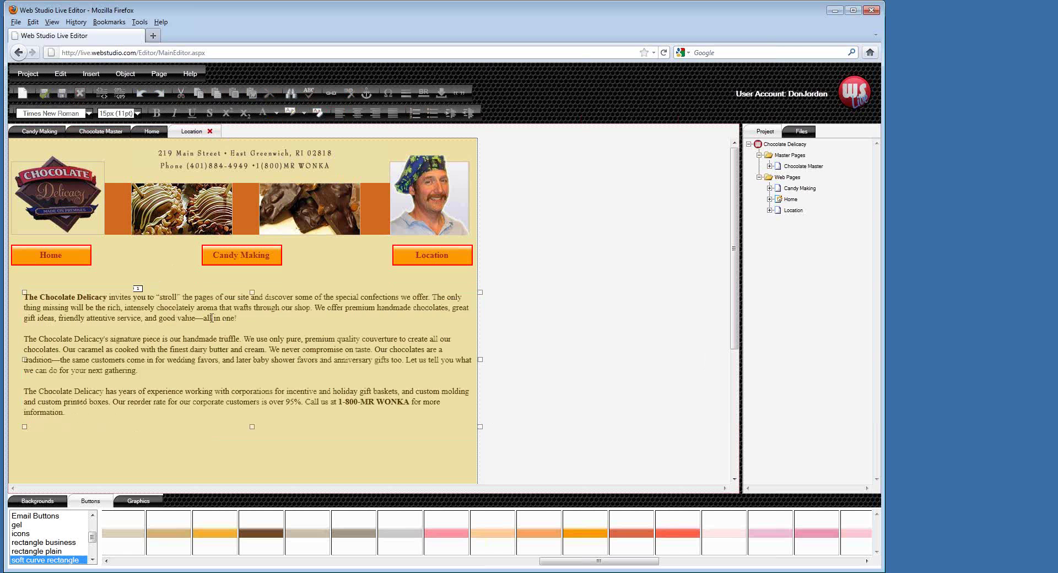
Step: Narrow the location text object and shift it toward the page's right side, leaving free space at its left
drag(477, 360, 354, 365)
drag(146, 365, 248, 367)
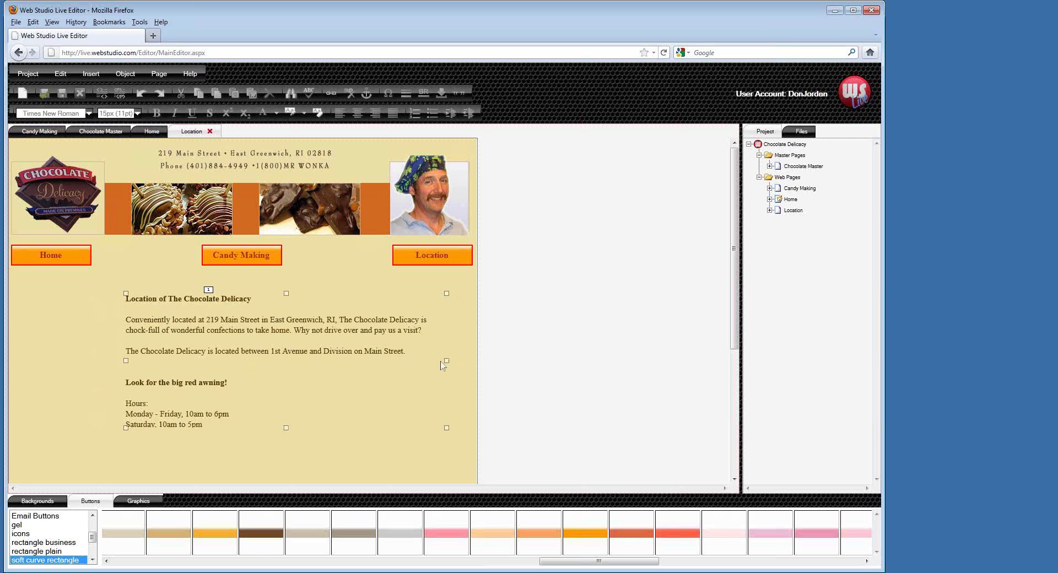
click(303, 357)
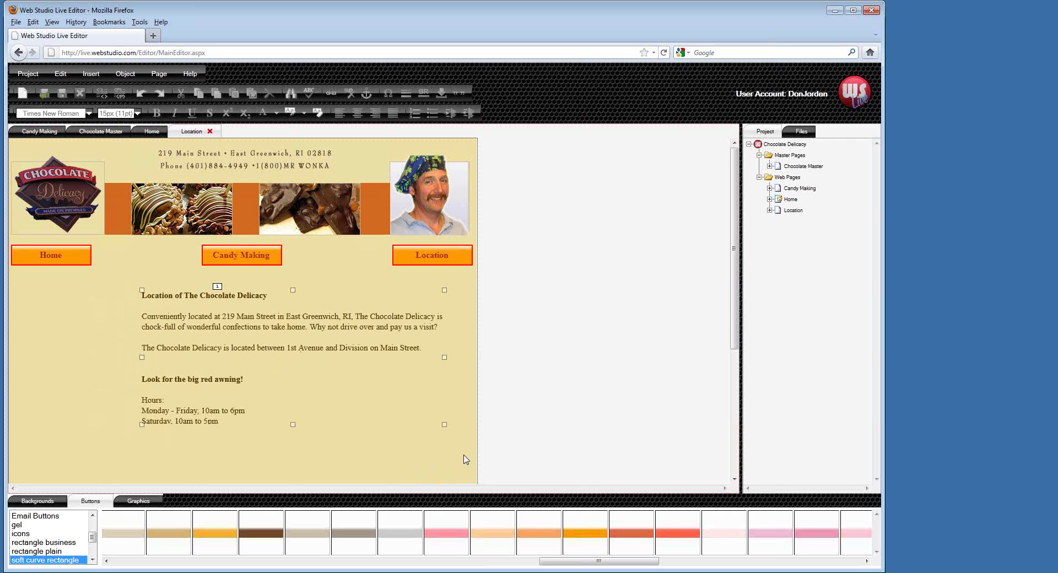
Step: Insert a new embedded HTML object on the Location page and move it just below the location text
scroll(466, 459, down, 1)
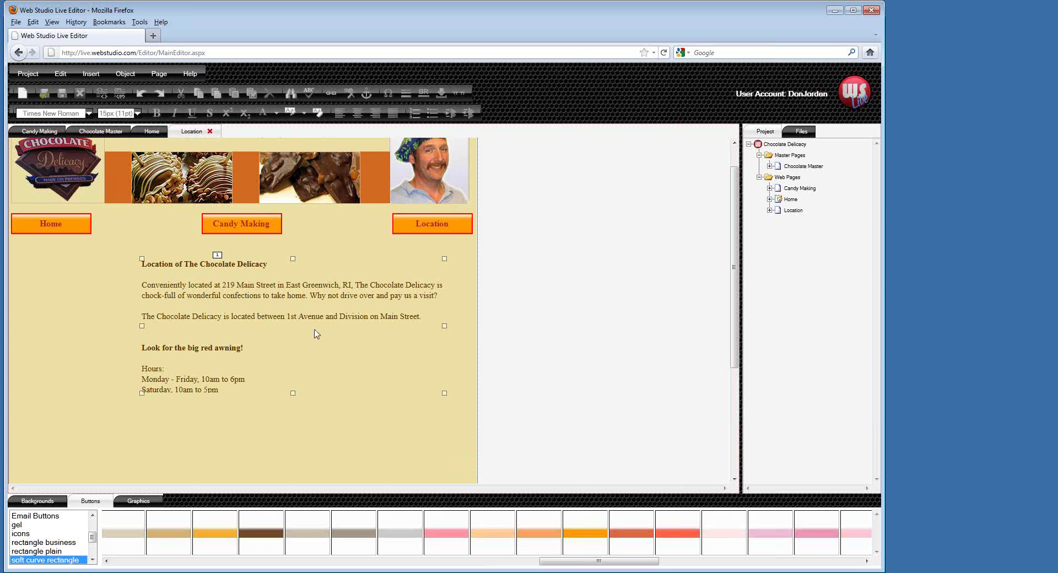
click(92, 74)
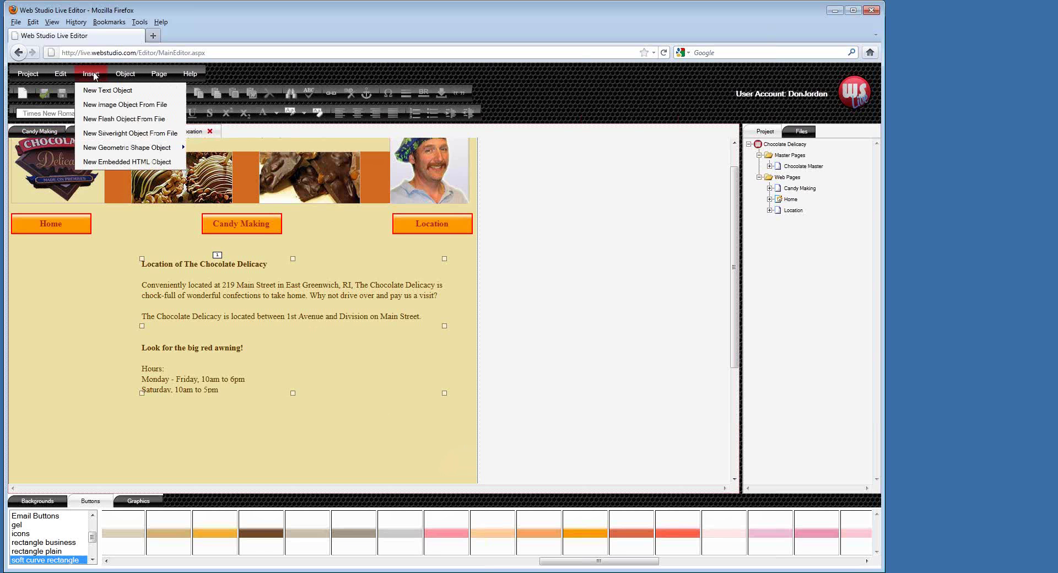
click(133, 161)
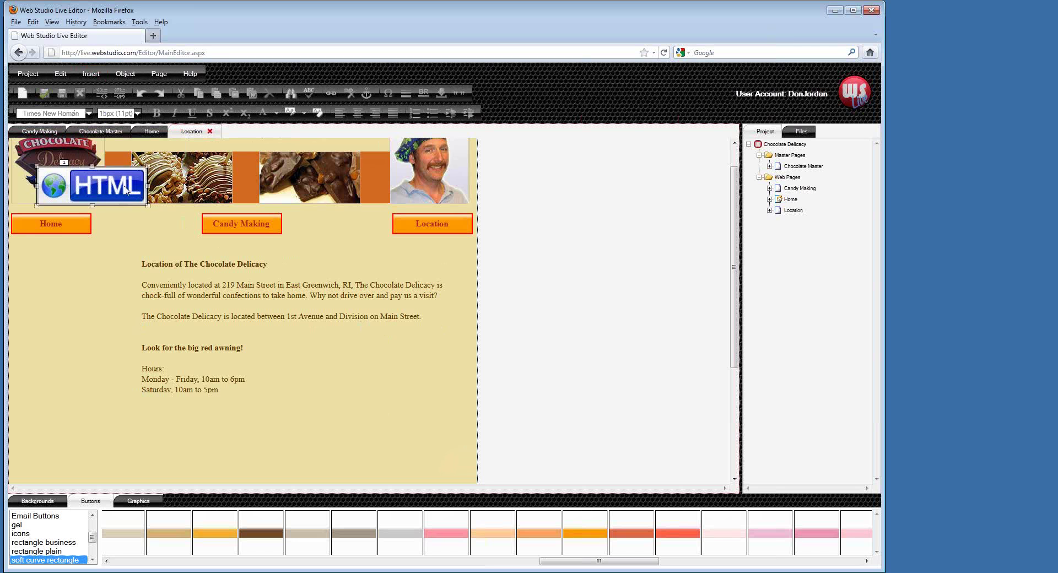
drag(127, 190, 307, 423)
scroll(353, 421, down, 2)
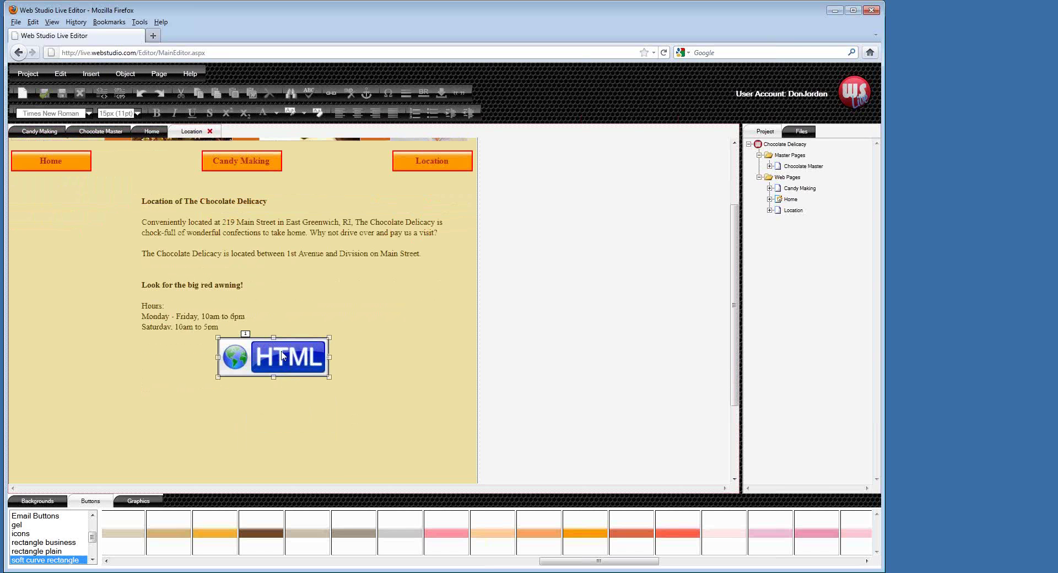
click(283, 355)
Step: Replace the embedded HTML object's default code with the full contents of the GoogleMap Notepad file and apply it
right_click(302, 380)
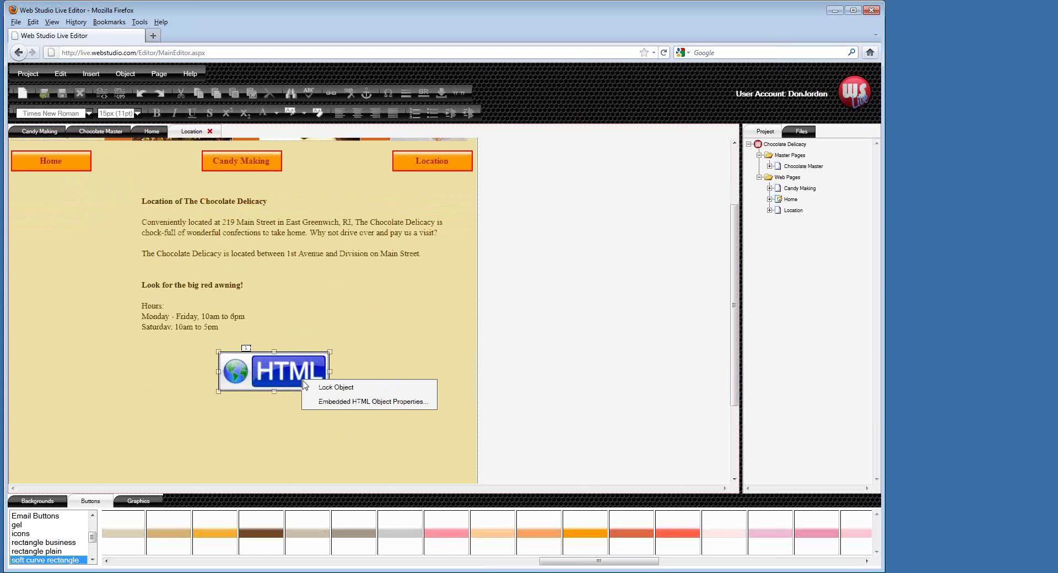
click(325, 403)
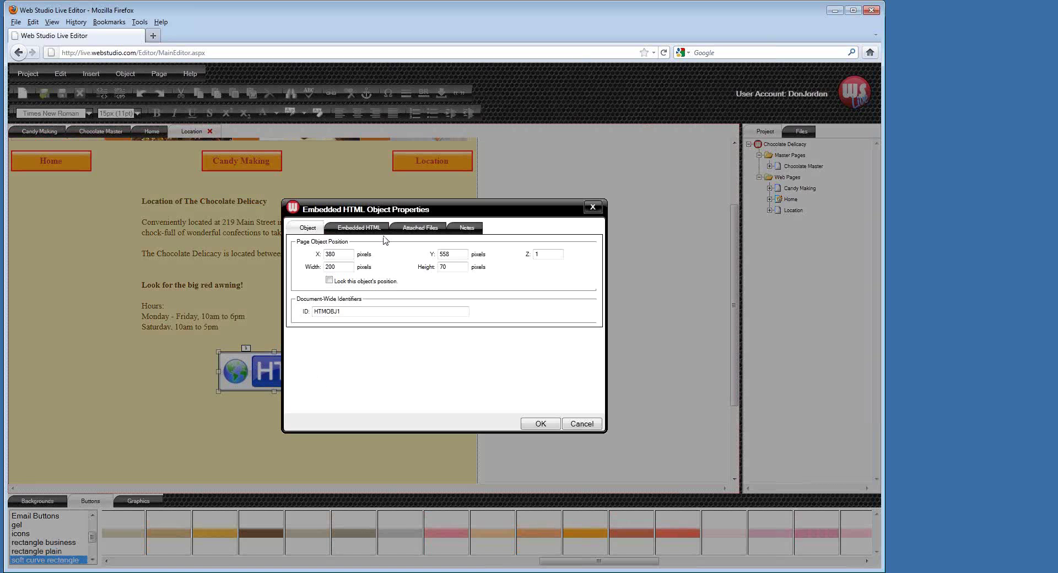
click(380, 230)
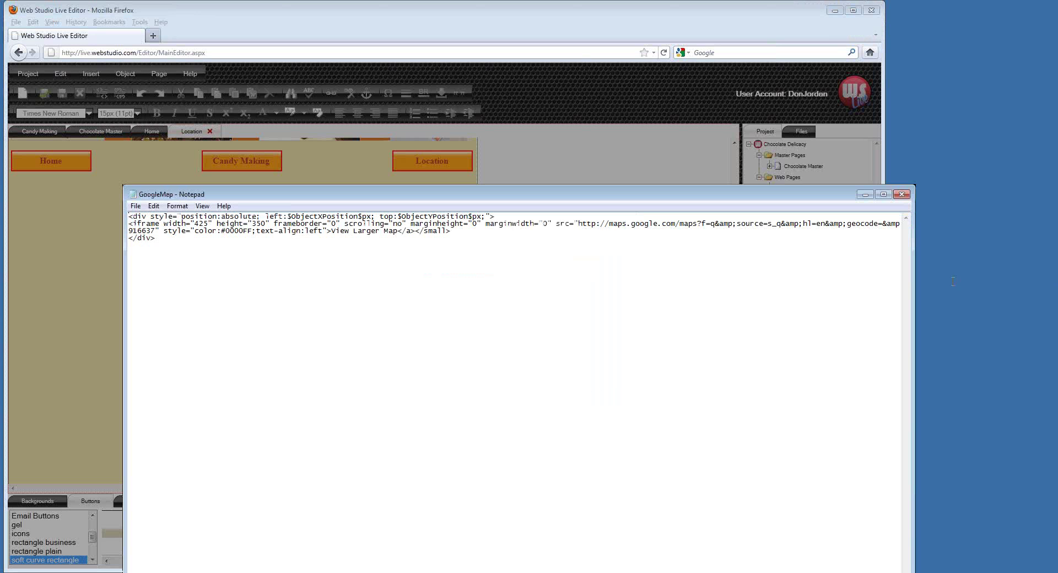
key(ctrl+a)
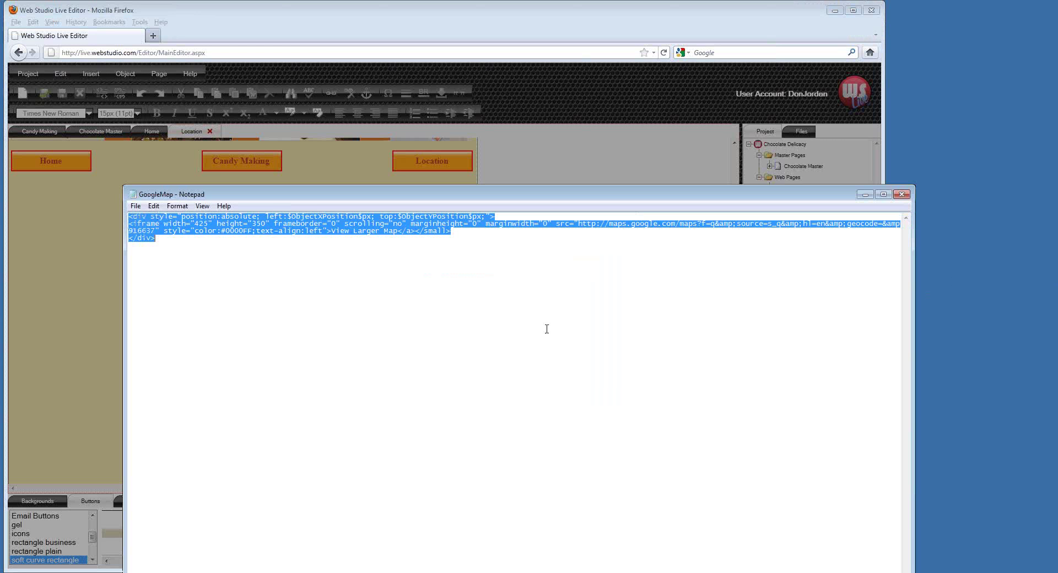
click(901, 194)
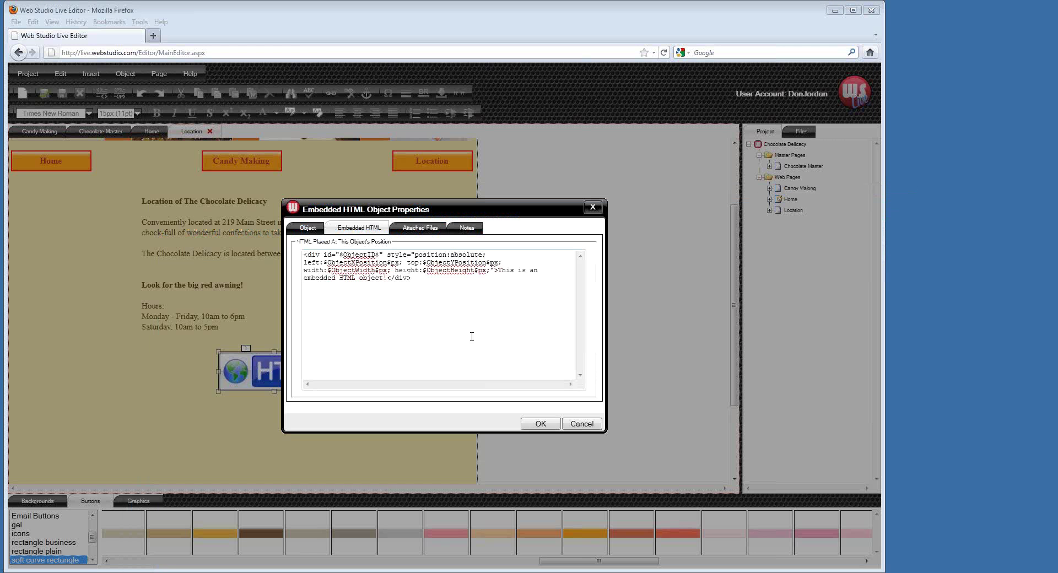
drag(476, 298, 312, 255)
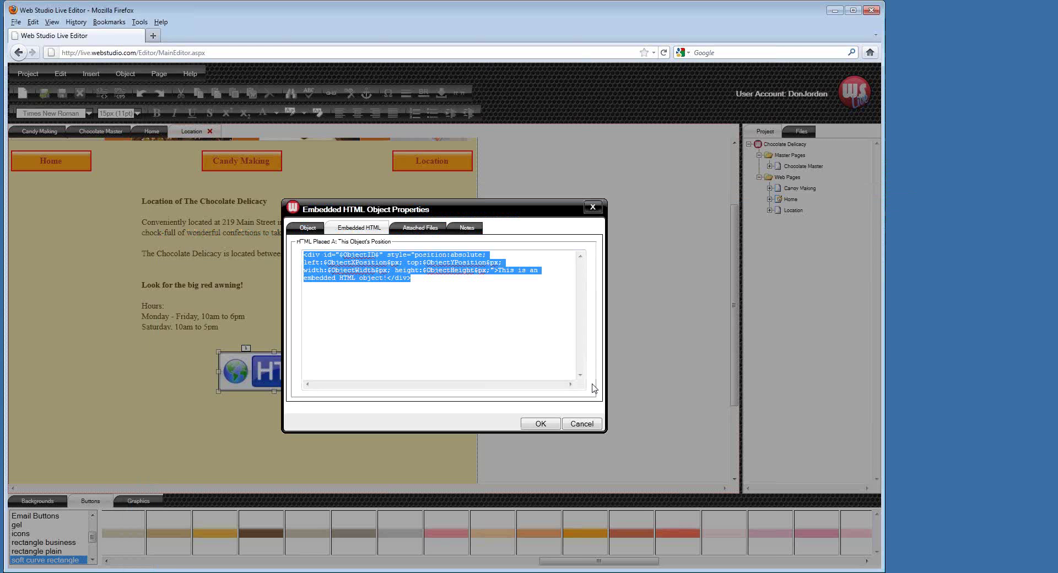
key(ctrl+v)
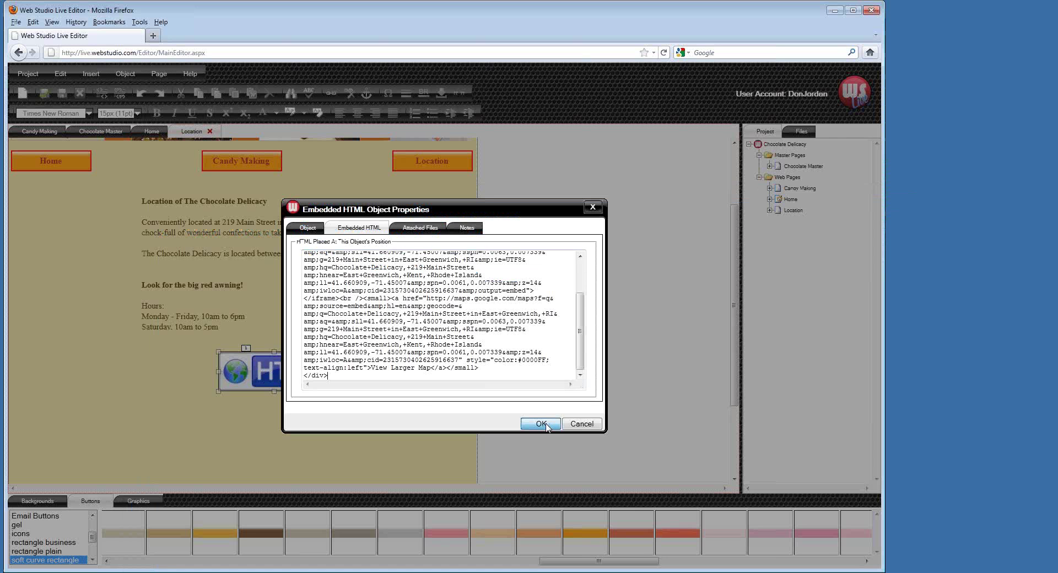
drag(579, 386, 369, 392)
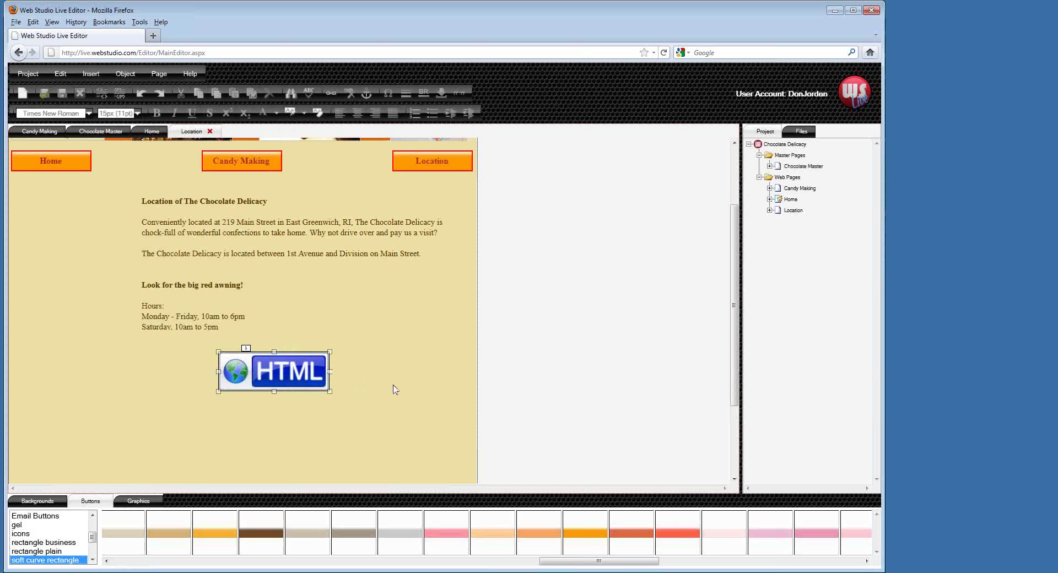
Step: Set the embedded HTML object's width and height to the map frame's size, 425 by 350 pixels
right_click(301, 373)
click(321, 394)
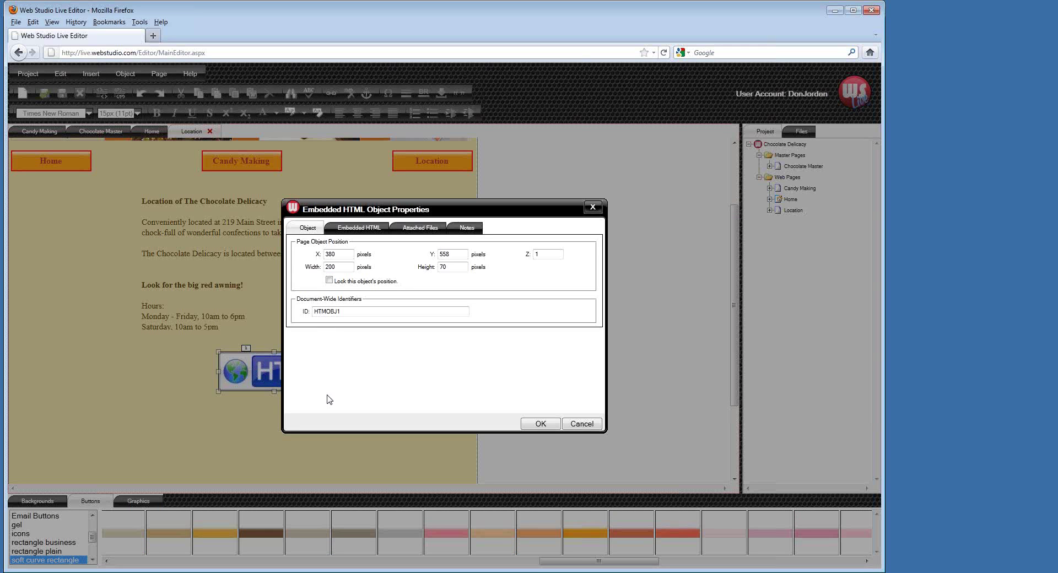
drag(341, 267, 322, 267)
double_click(441, 267)
click(541, 423)
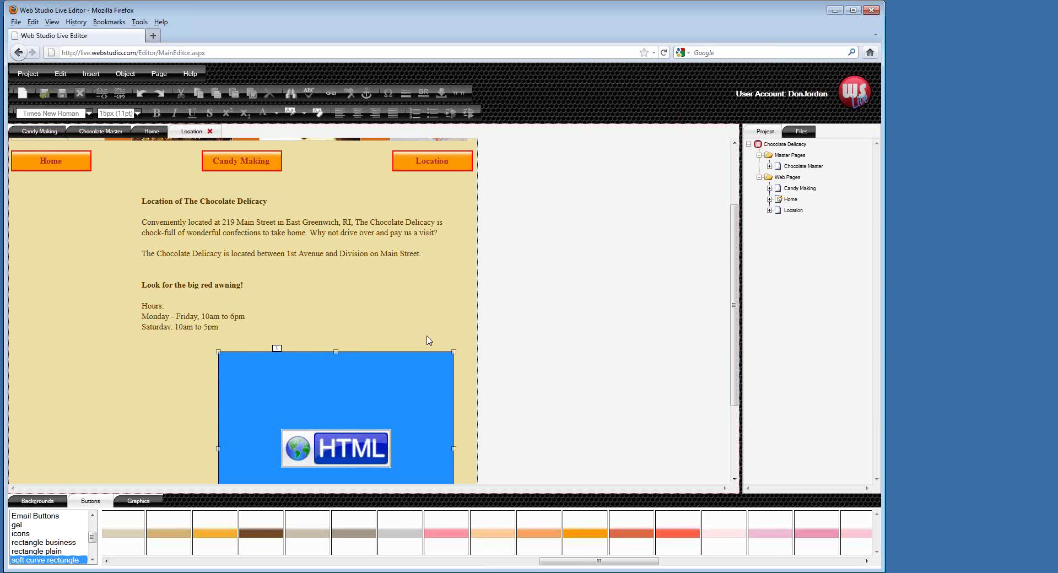
Step: Move the enlarged HTML object left and slightly up, between the opening hours text and the page footer
scroll(398, 374, down, 2)
drag(398, 375, 349, 371)
scroll(431, 391, down, 2)
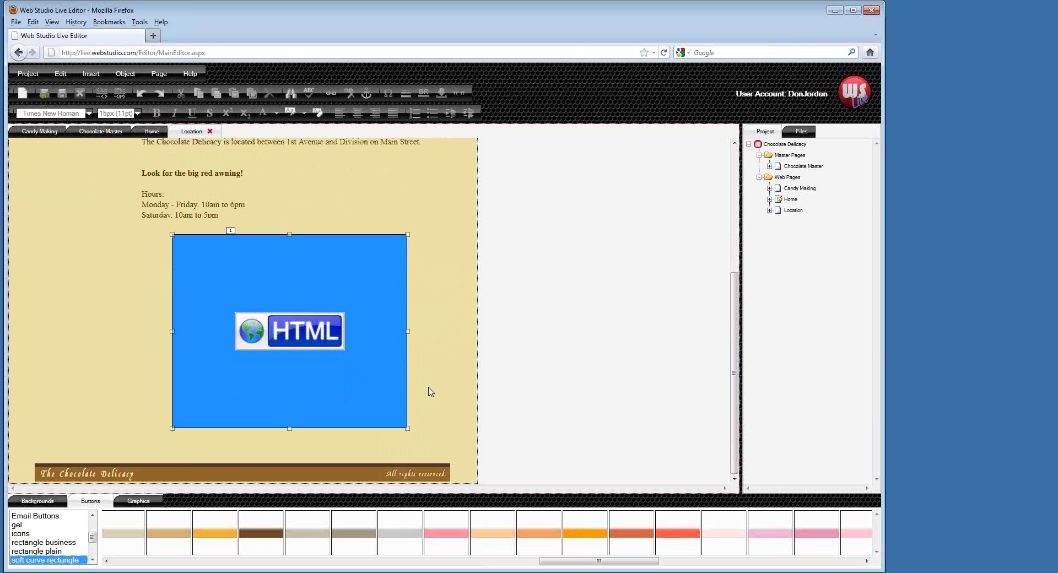
Step: Upload both JPEG images from the Chocodemo Location folder and insert them on the Location page
scroll(451, 328, up, 8)
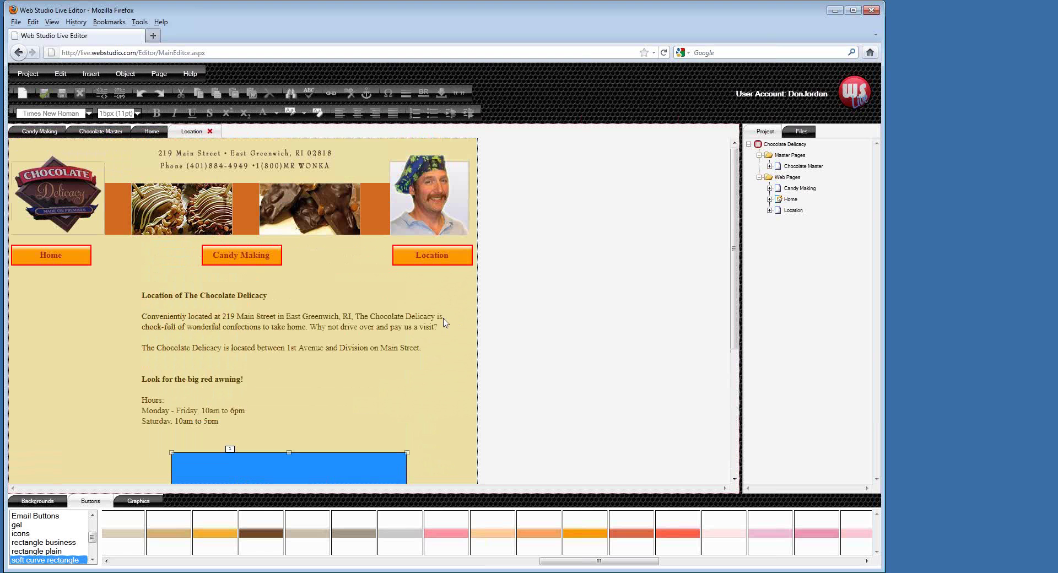
click(101, 72)
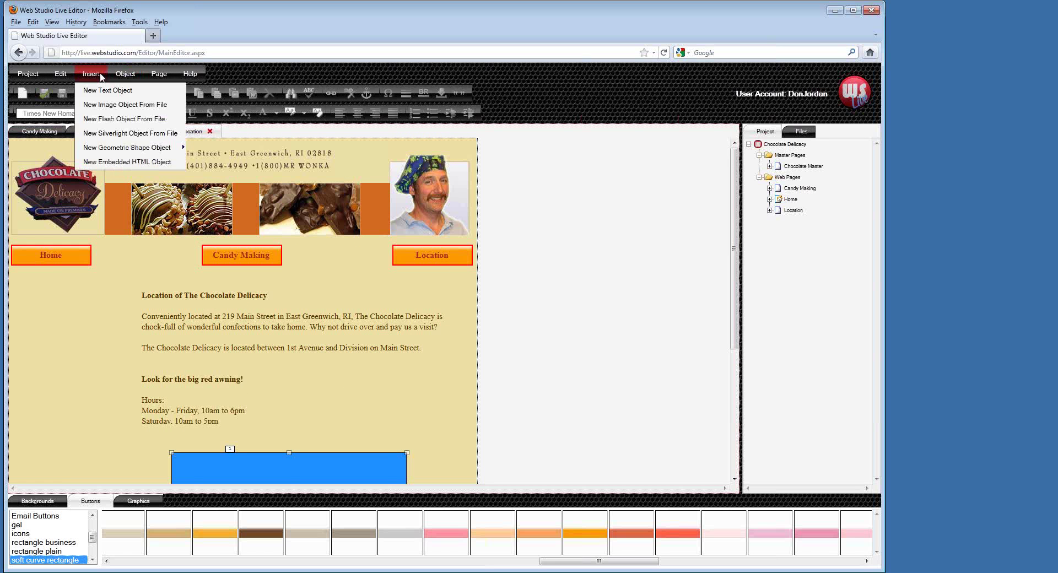
click(104, 104)
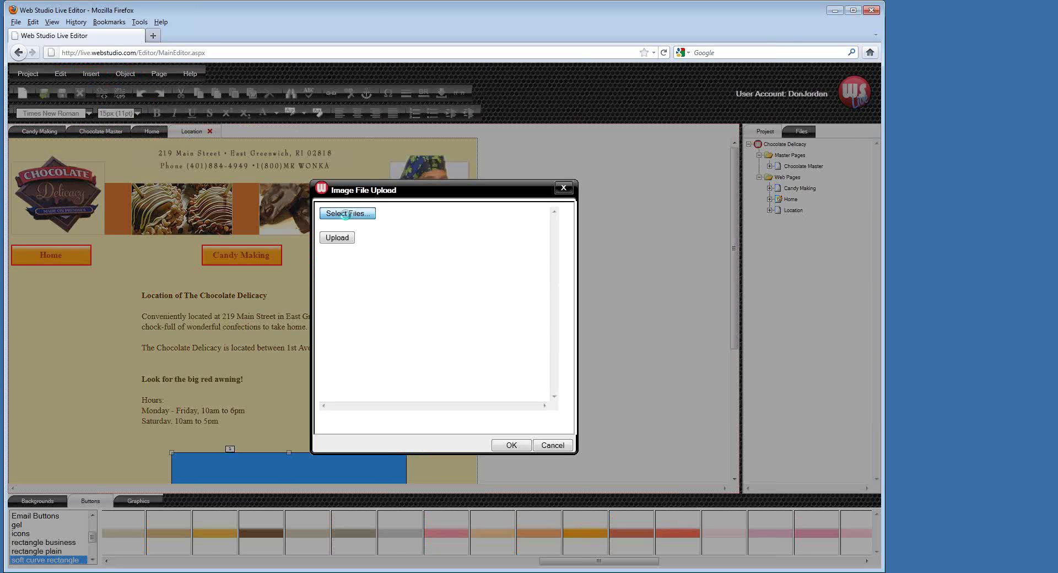
click(346, 214)
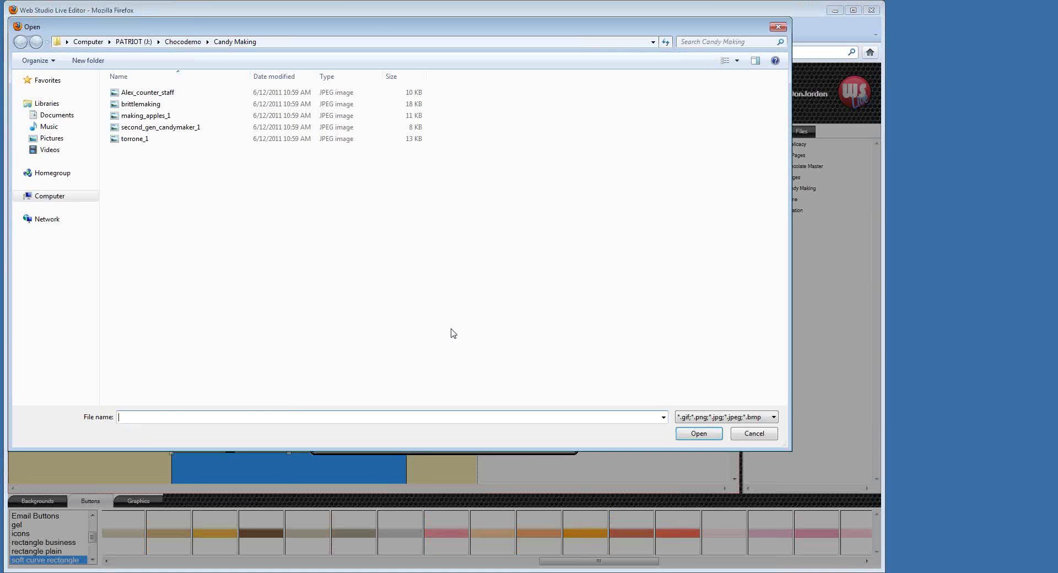
click(186, 42)
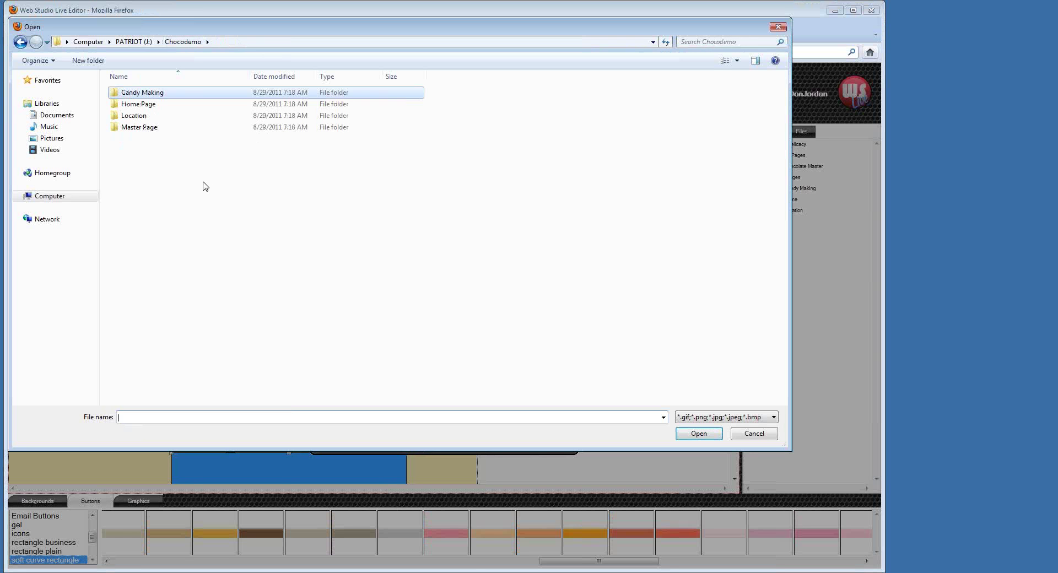
double_click(145, 115)
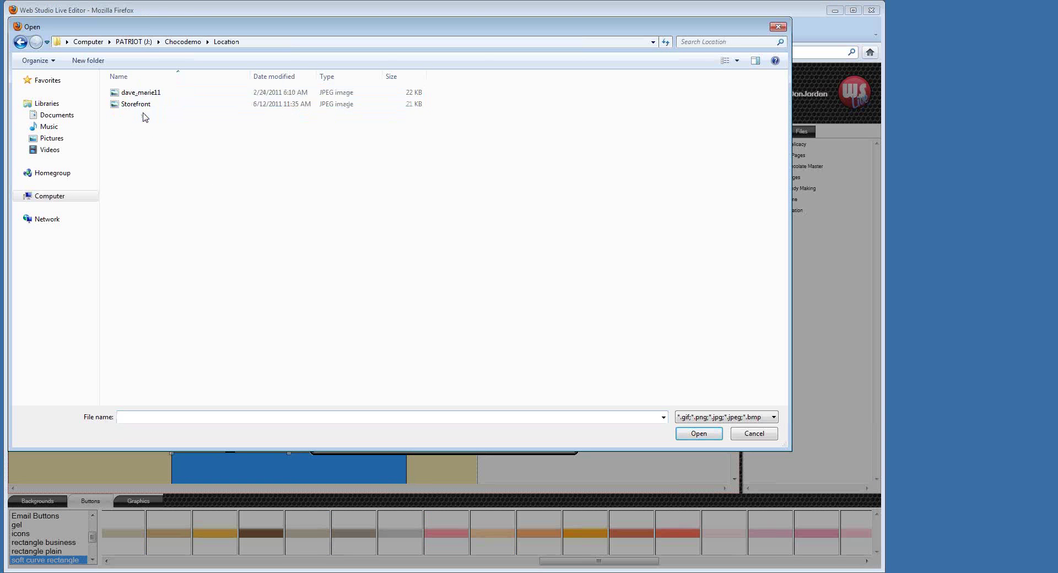
click(144, 92)
shift+click(145, 104)
click(699, 434)
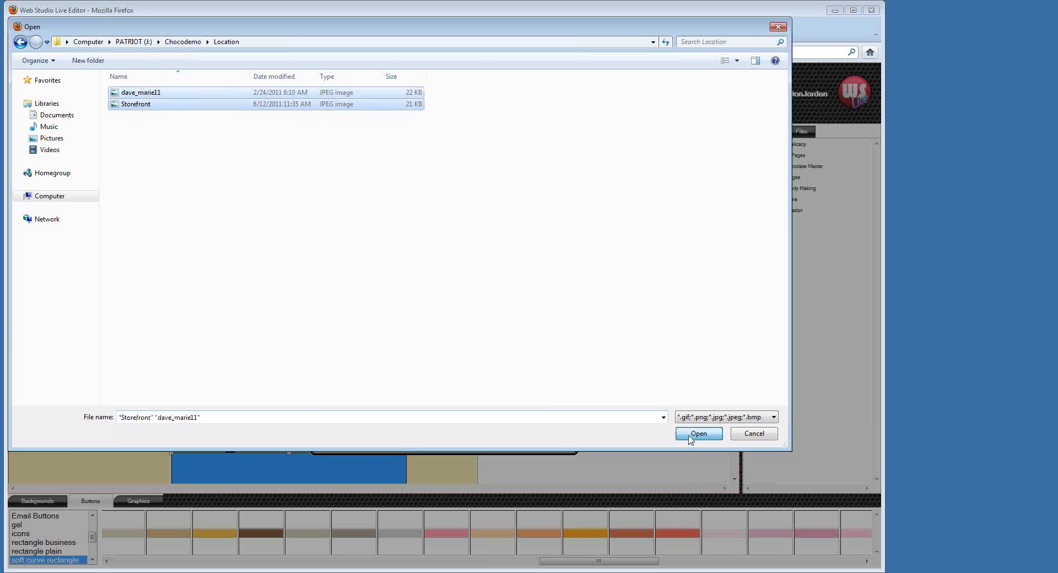
click(340, 291)
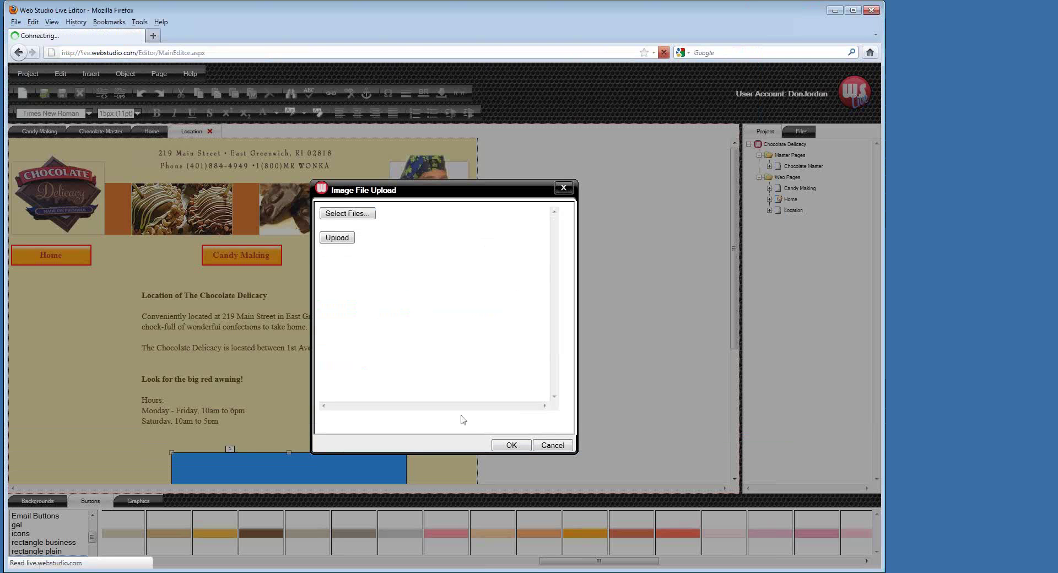
click(507, 448)
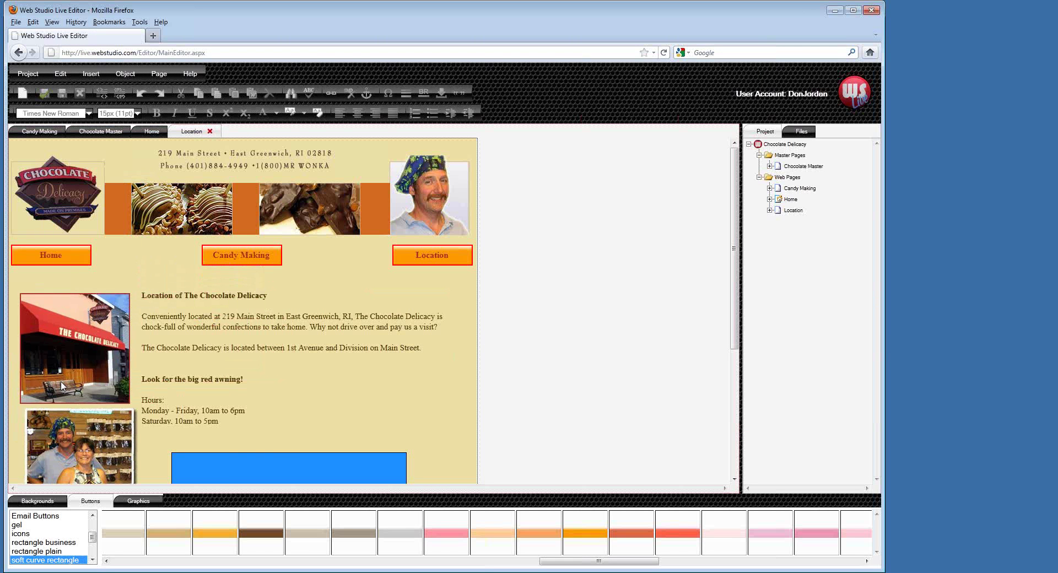
Step: Arrange the storefront photo beside the location text and the couple's photo lower down, beside the HTML object
scroll(225, 394, down, 5)
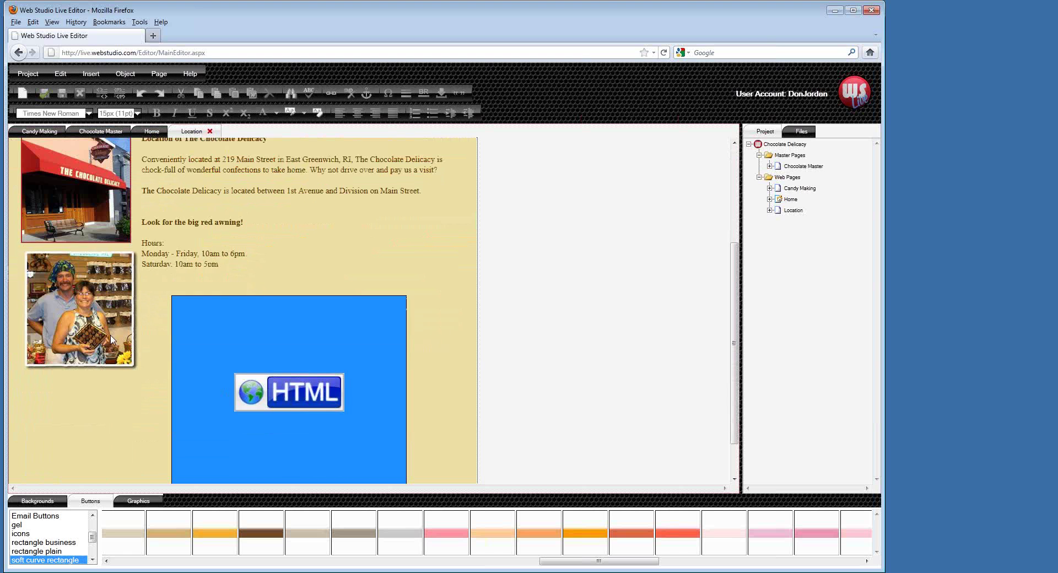
drag(111, 338, 108, 382)
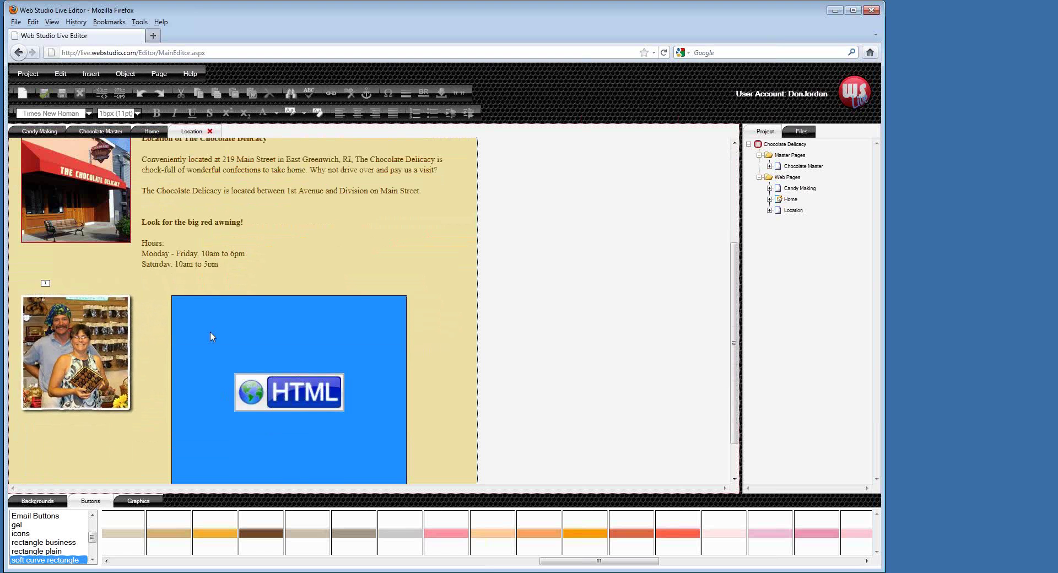
scroll(213, 334, up, 2)
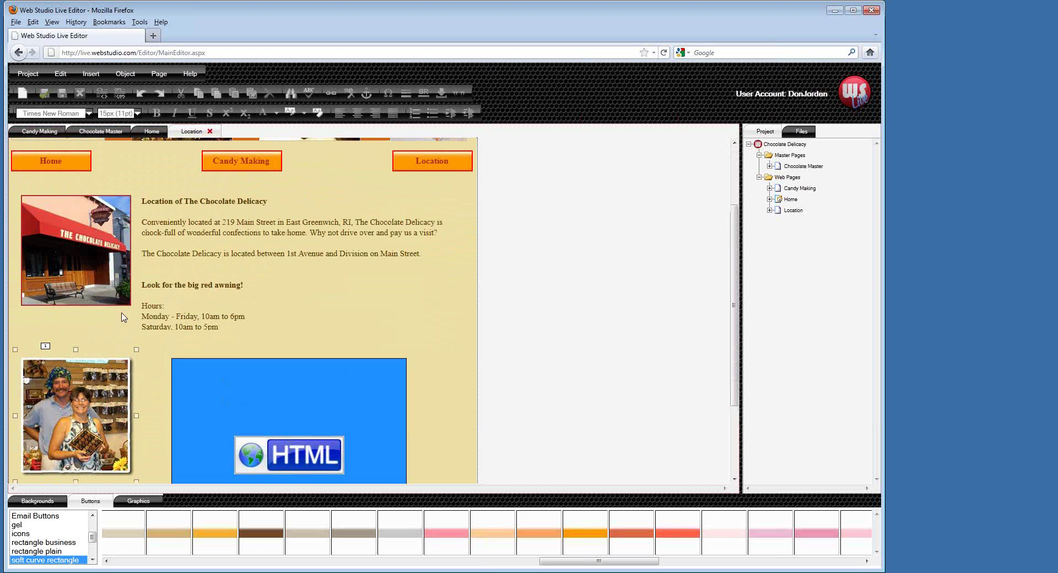
click(101, 289)
scroll(418, 361, down, 4)
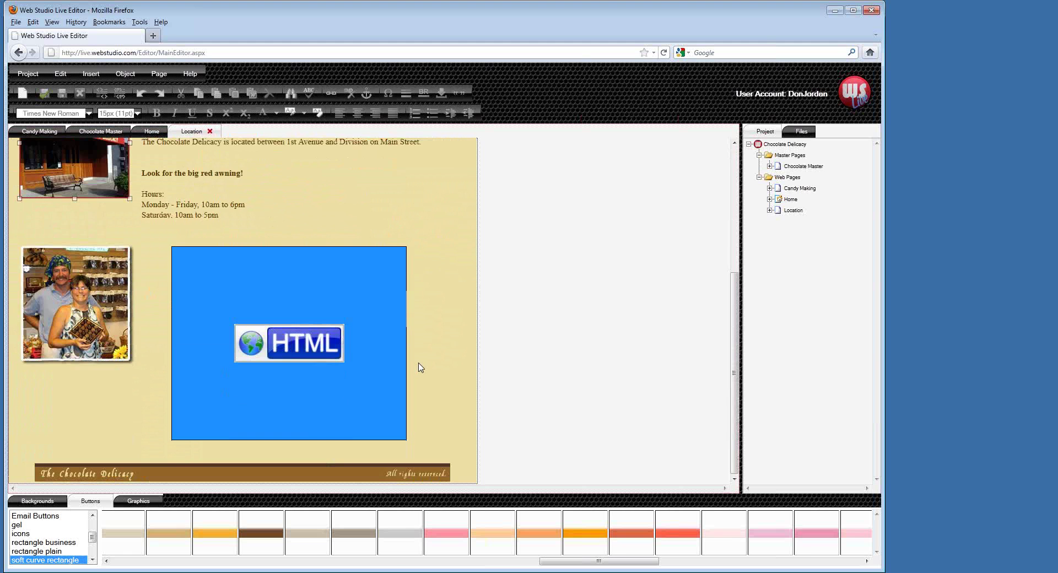
Step: Preview the web site and check the Home, Candy Making and Location pages, including the embedded map
scroll(328, 343, up, 6)
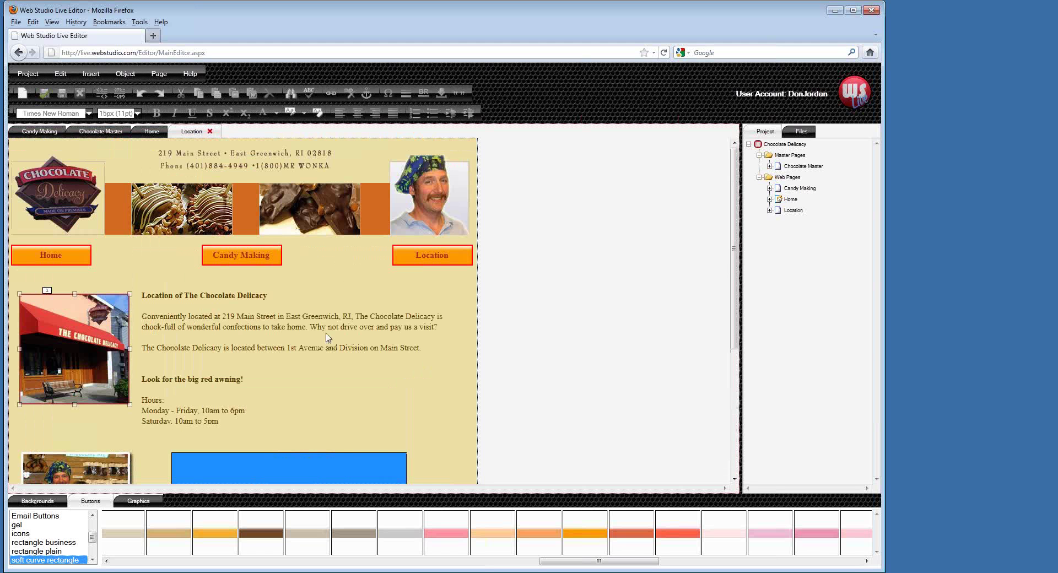
click(28, 73)
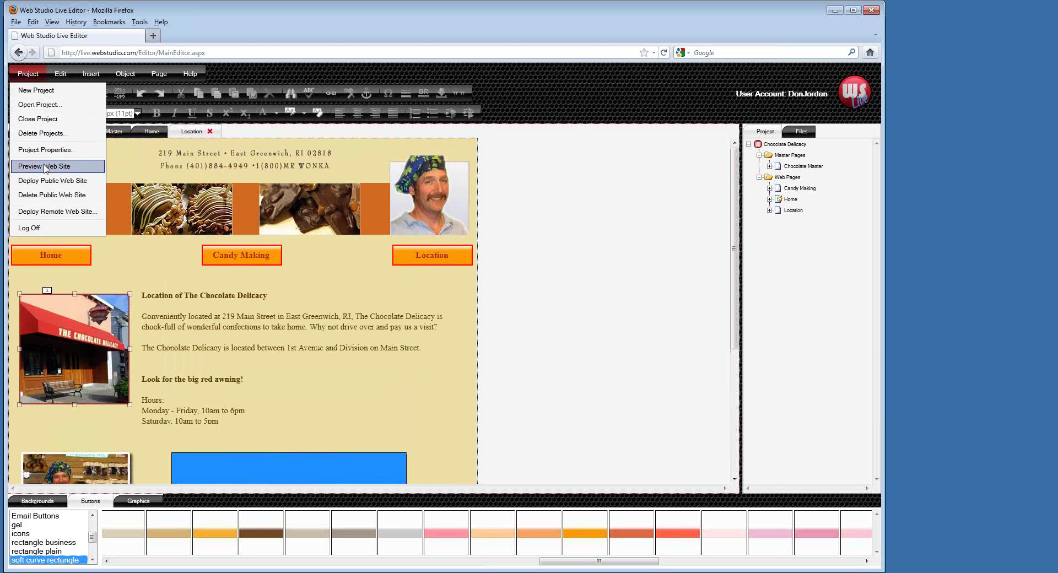
click(44, 166)
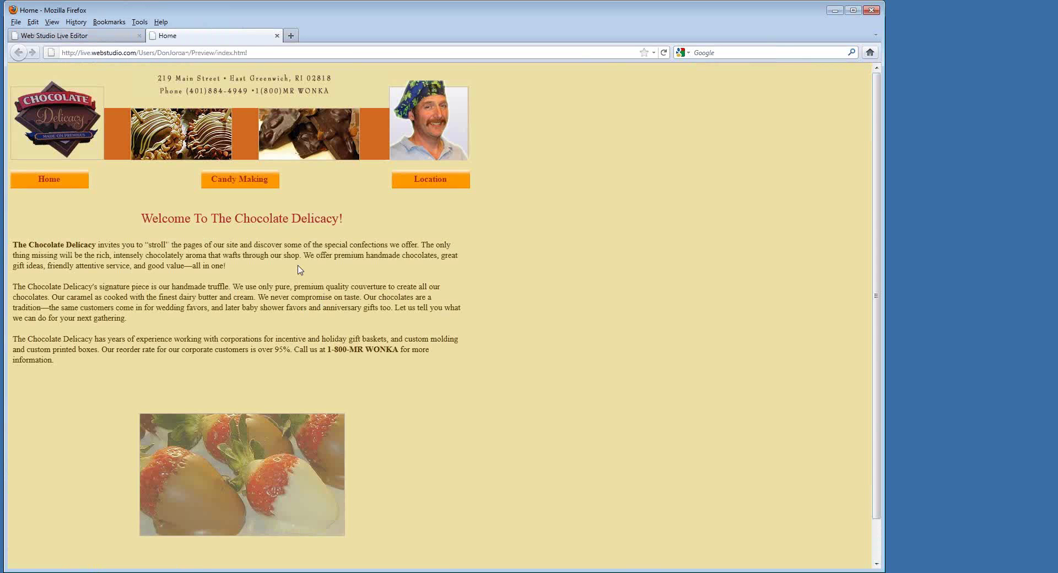
scroll(300, 270, down, 3)
click(270, 136)
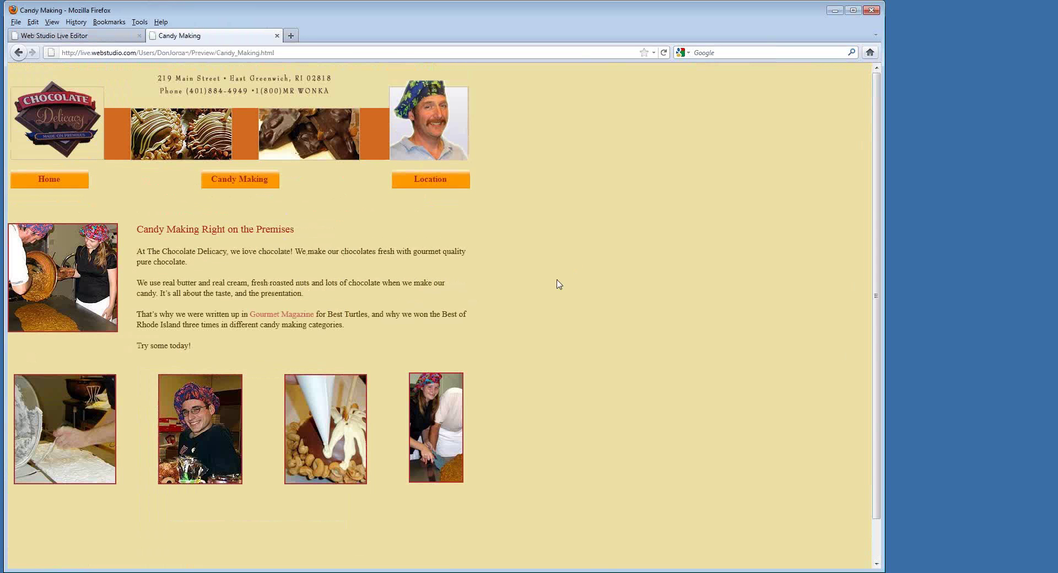
scroll(556, 287, down, 2)
scroll(555, 288, up, 2)
click(448, 181)
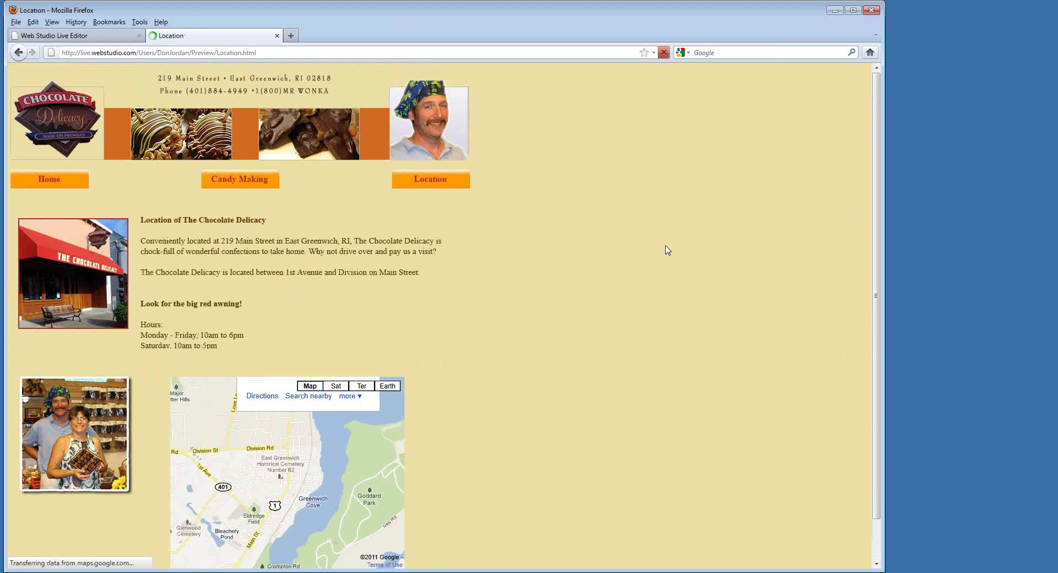
scroll(532, 415, down, 2)
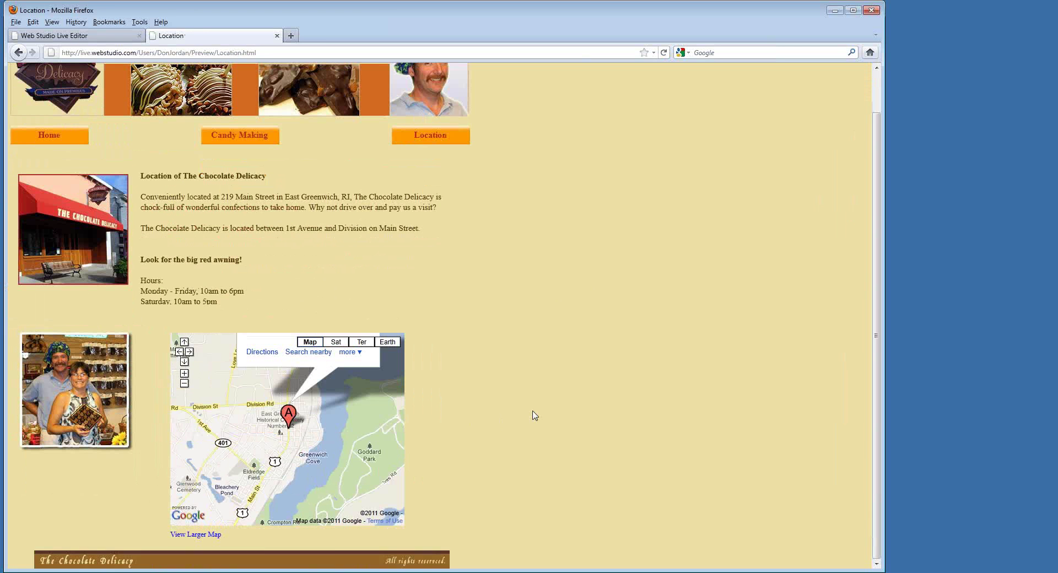
scroll(532, 415, up, 2)
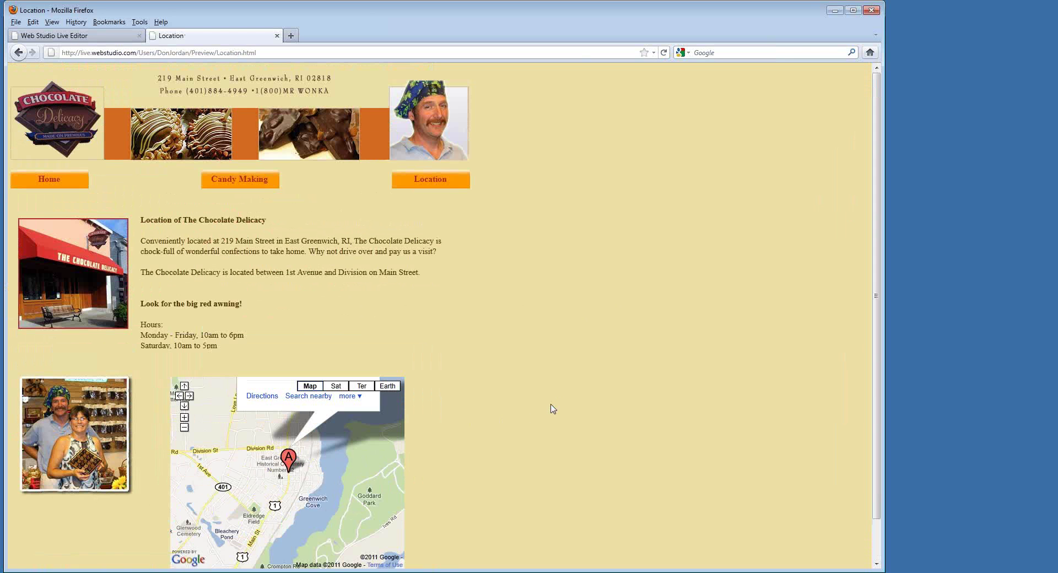
Step: Close the preview and deploy all project pages to the remote web host through the saved Cox Account profile
click(277, 35)
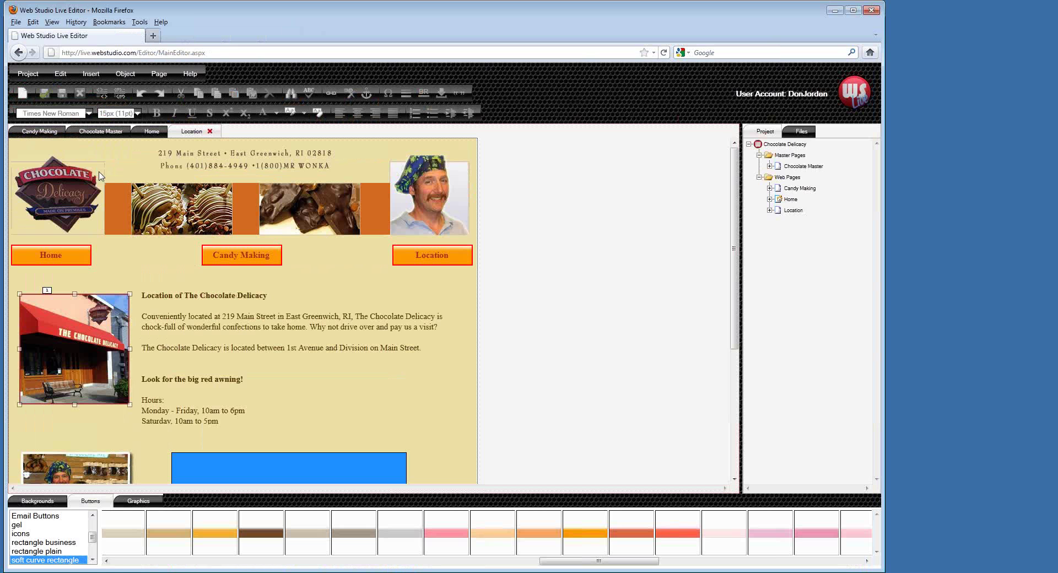
click(26, 74)
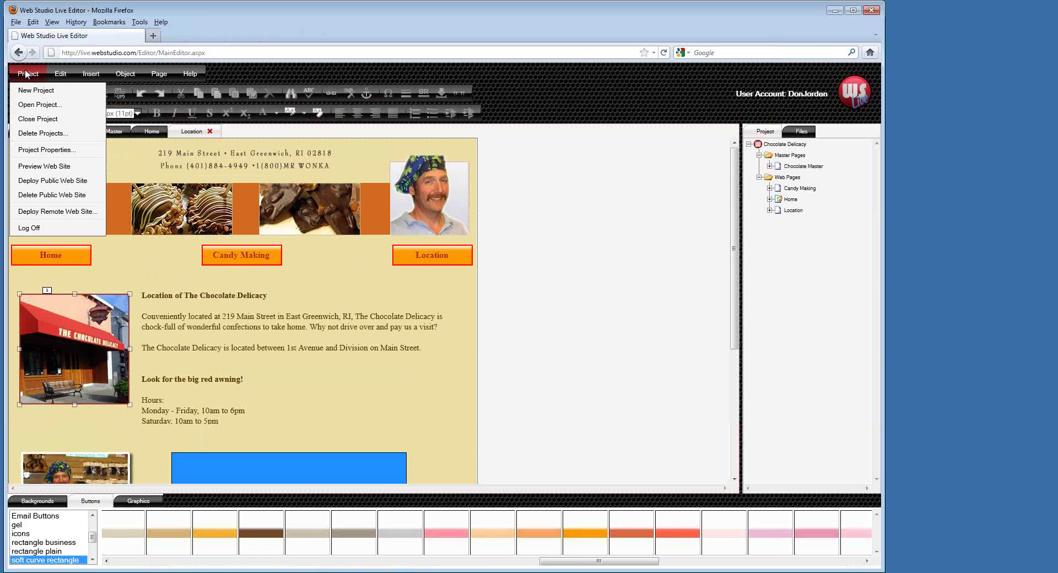
click(60, 214)
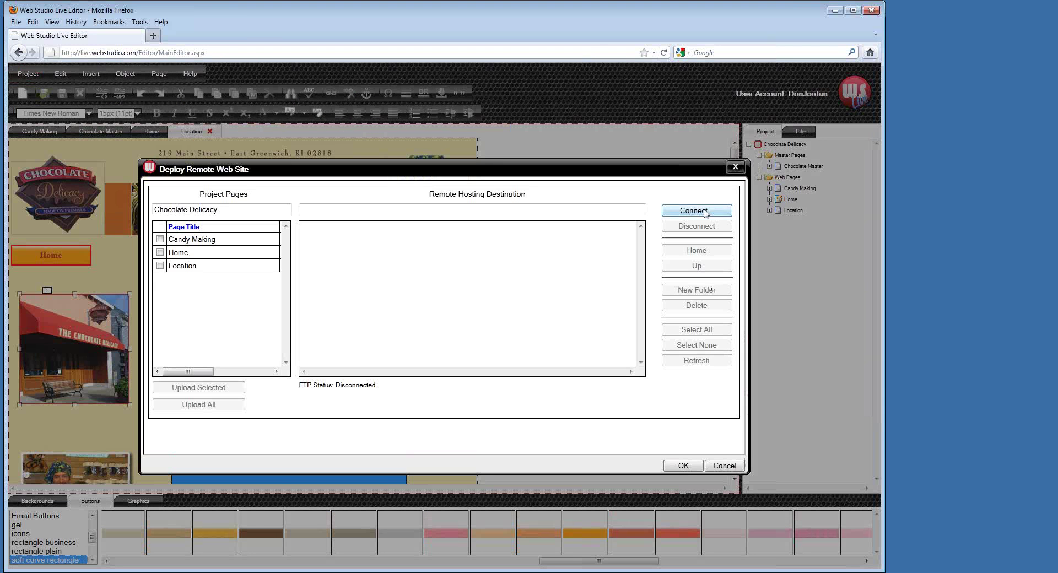
click(697, 212)
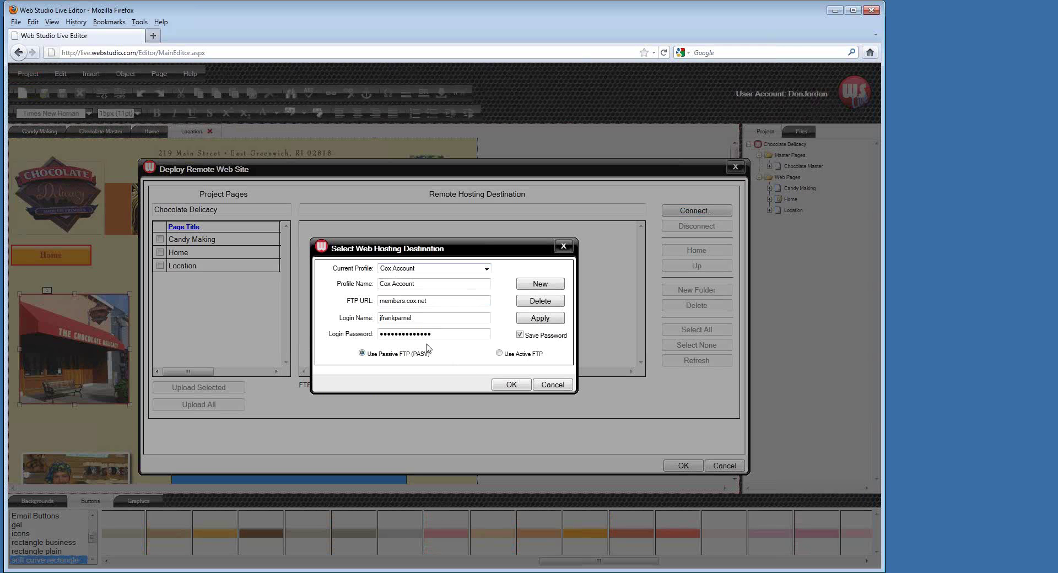
click(511, 386)
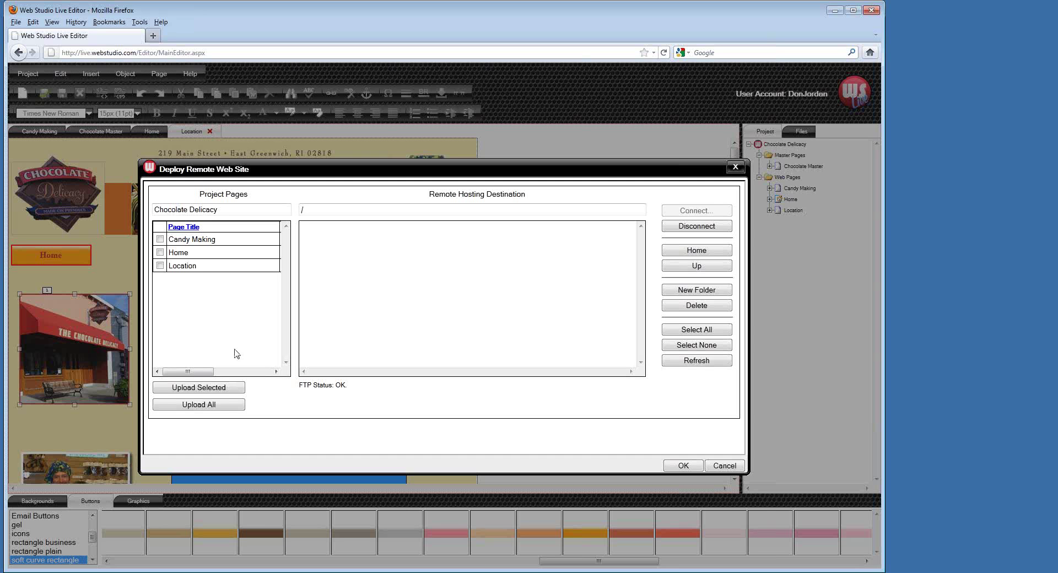
click(211, 407)
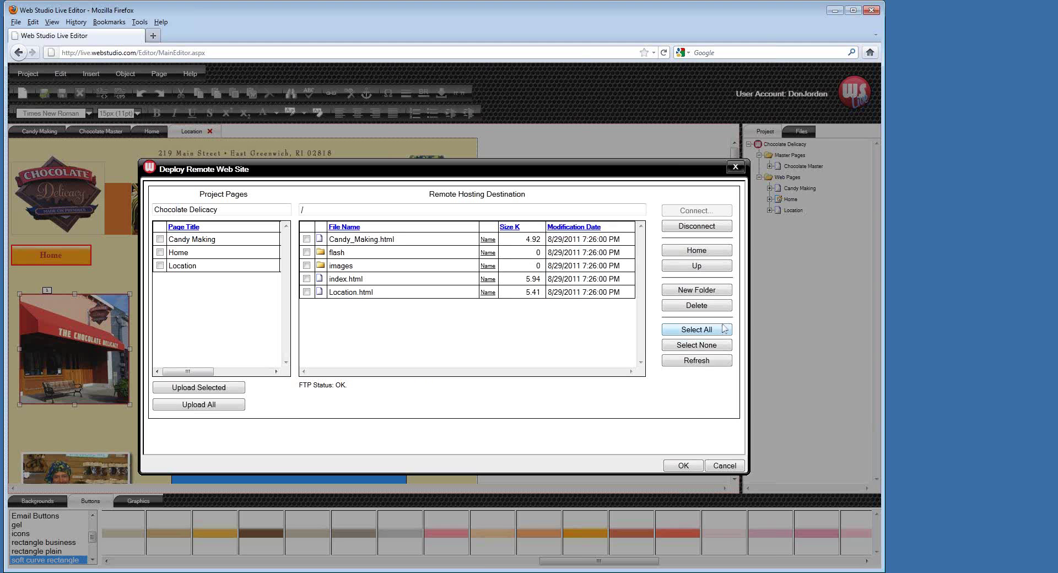
click(683, 465)
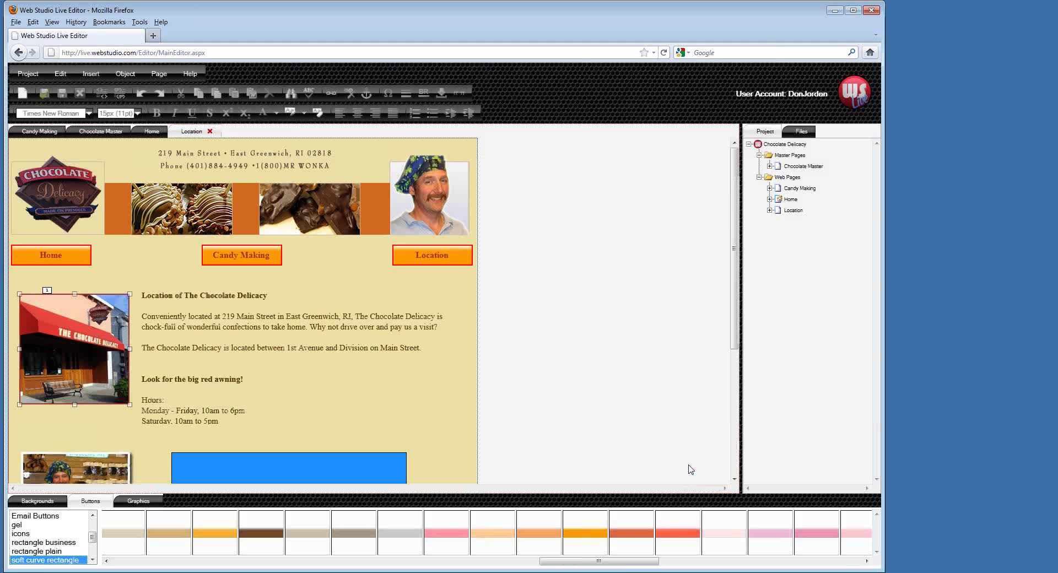
Step: Open the published site on members.cox.net in a new browser tab and check its Home, Candy Making and Location pages
click(153, 35)
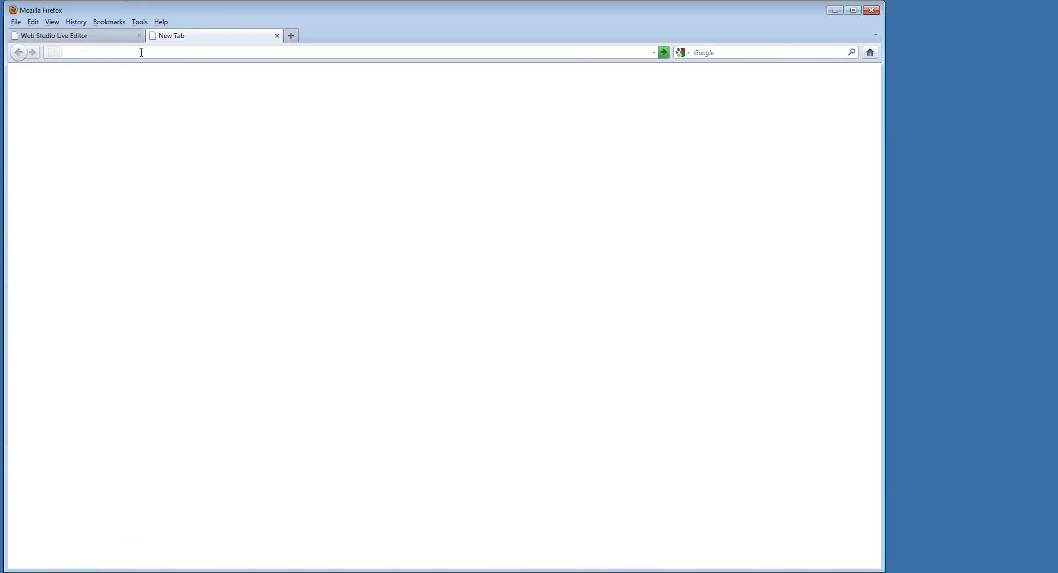
text(mem)
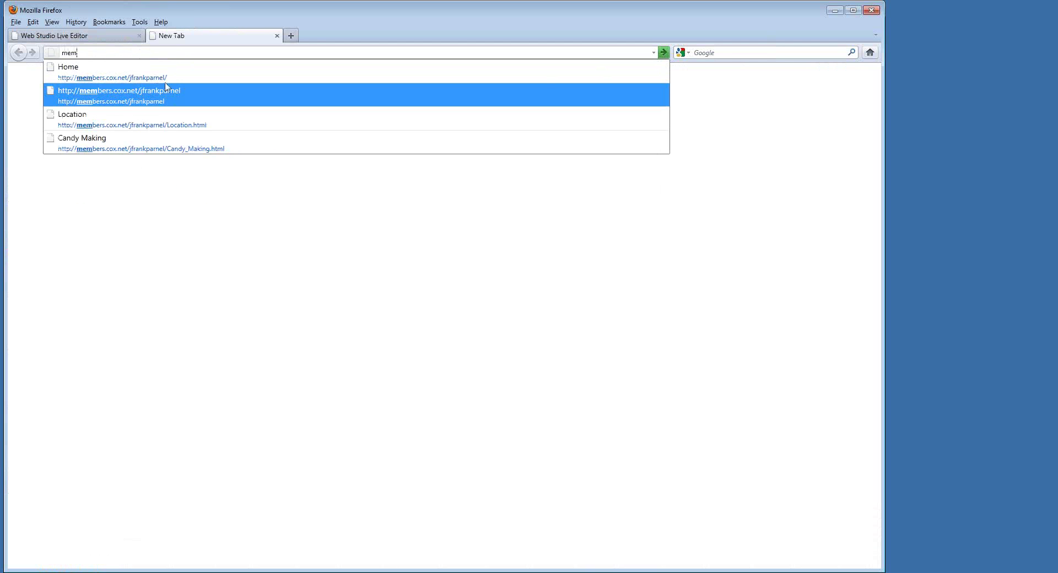
click(193, 73)
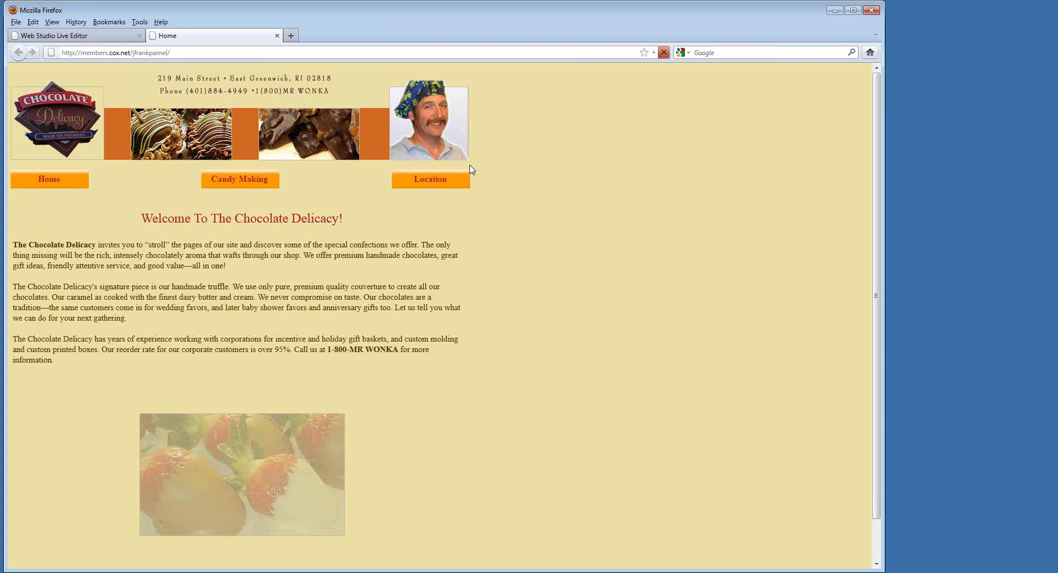
click(262, 189)
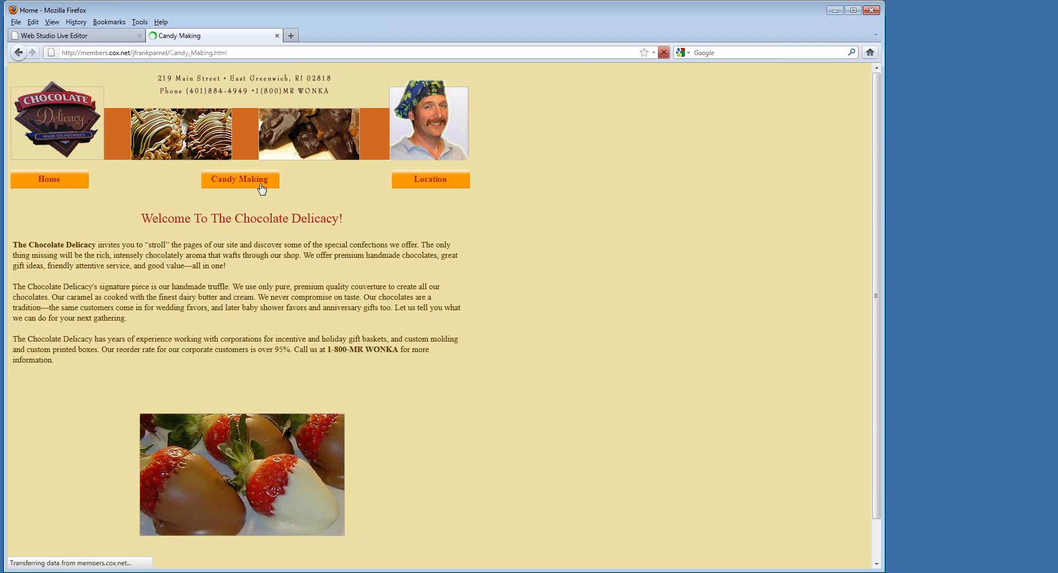
click(431, 187)
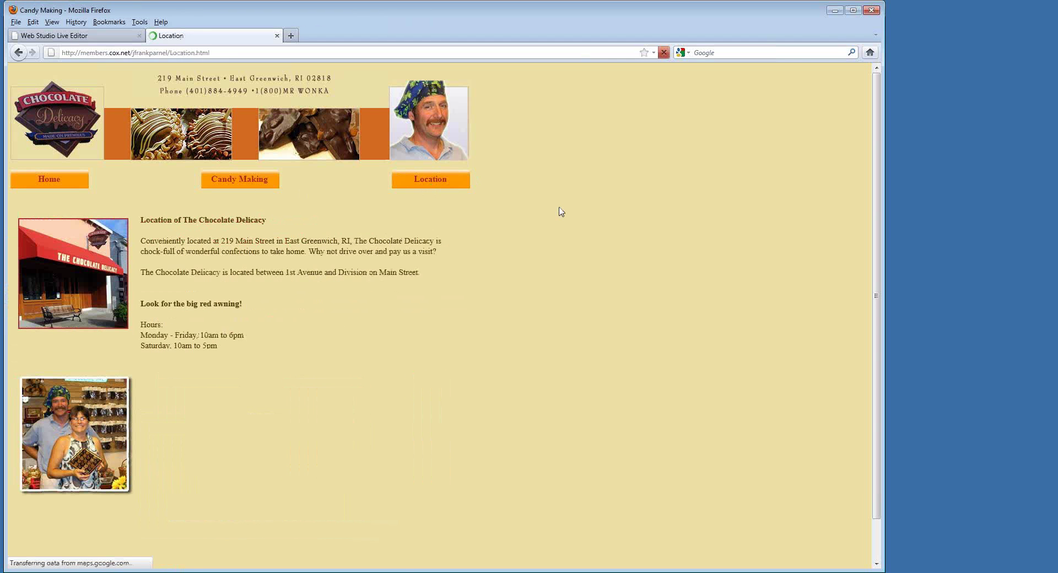